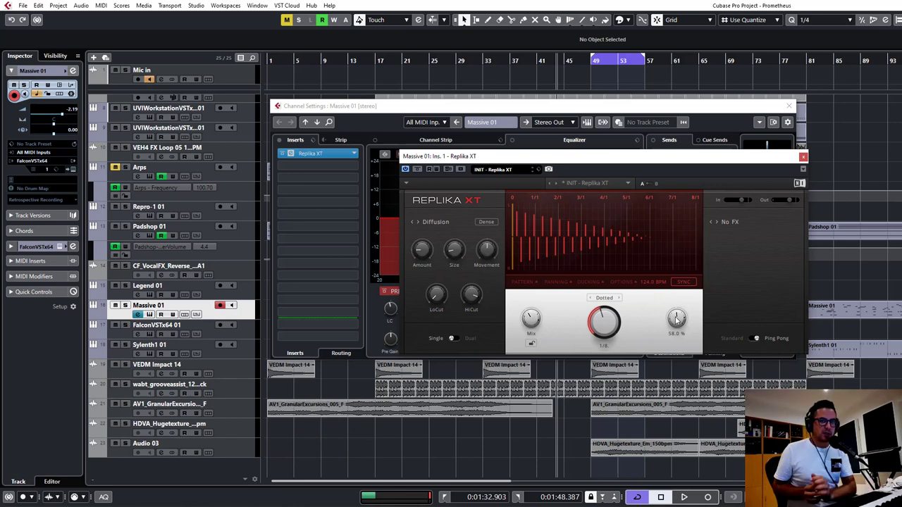
Step: Close the Replika XT effect and the Massive 01 channel settings
click(803, 157)
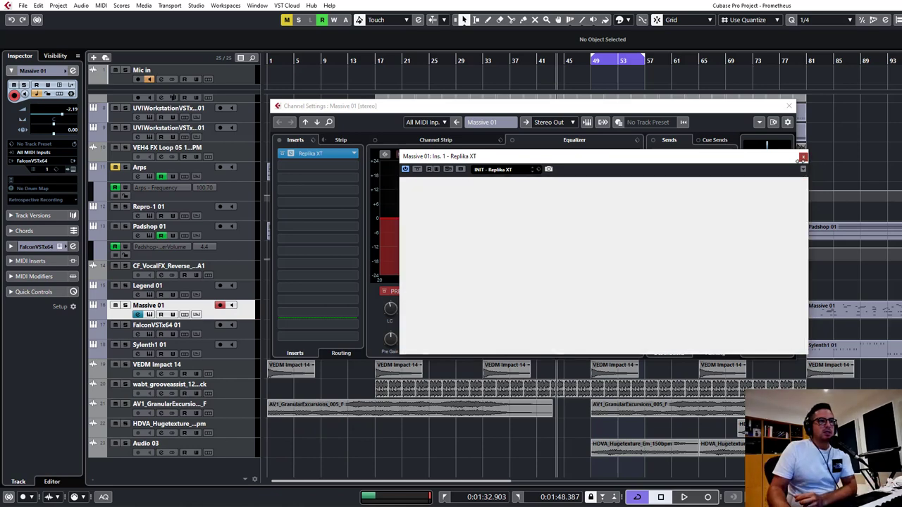
click(788, 106)
scroll(479, 145, up, 5)
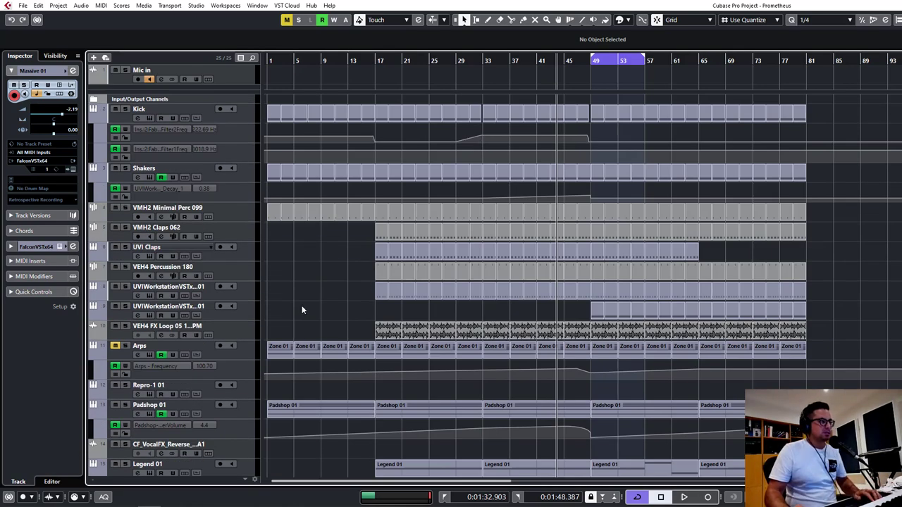
Step: Audition the arrangement from around bar 13 through the start of the section at bar 17, and stop playback
key(h)
key(h)
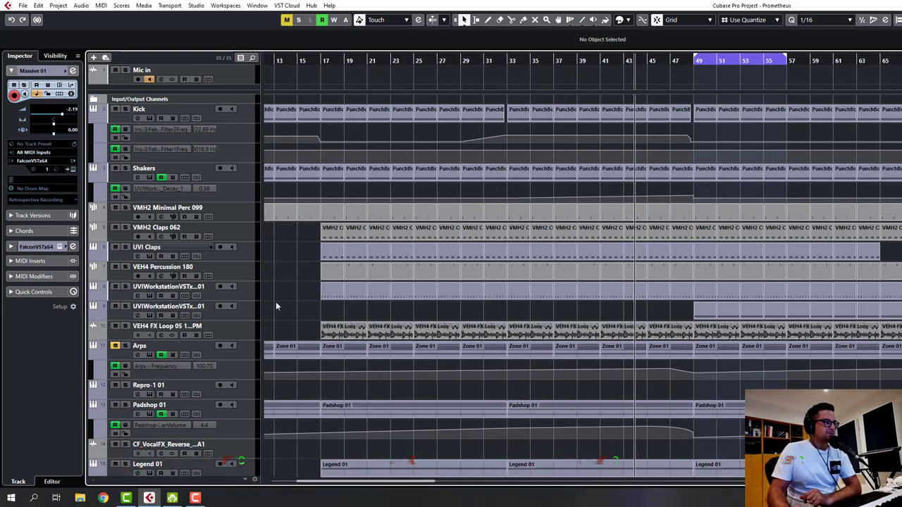
scroll(442, 181, left, 3)
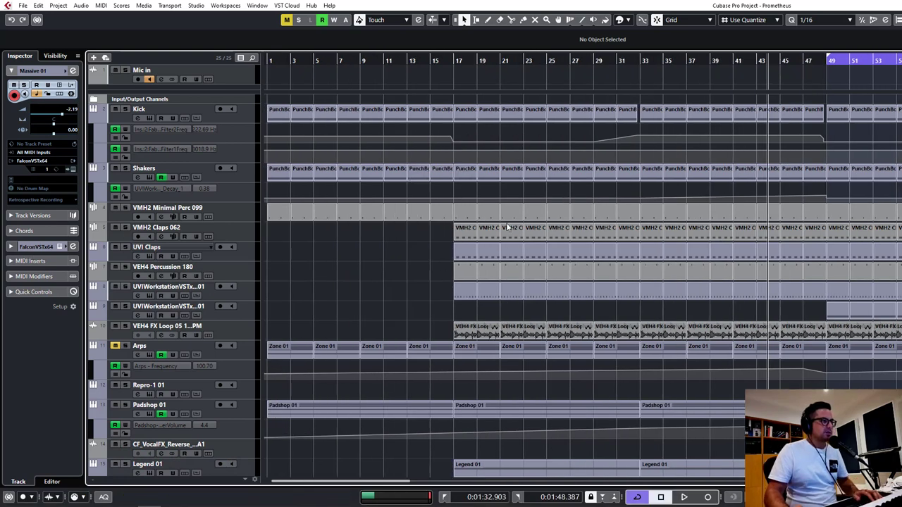
click(418, 72)
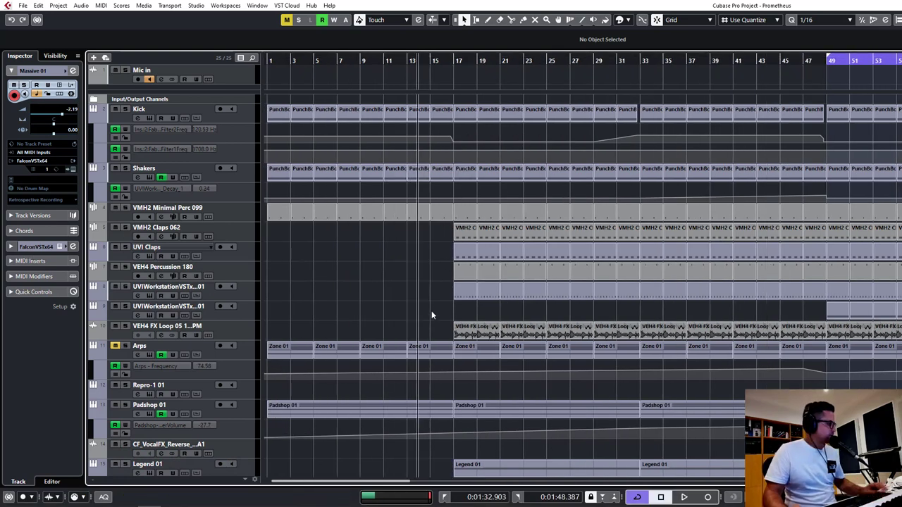
key(space)
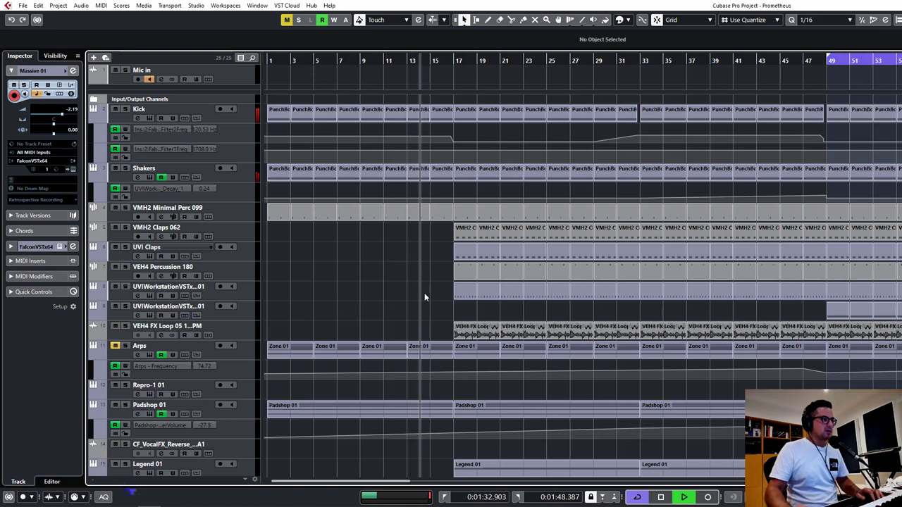
click(454, 58)
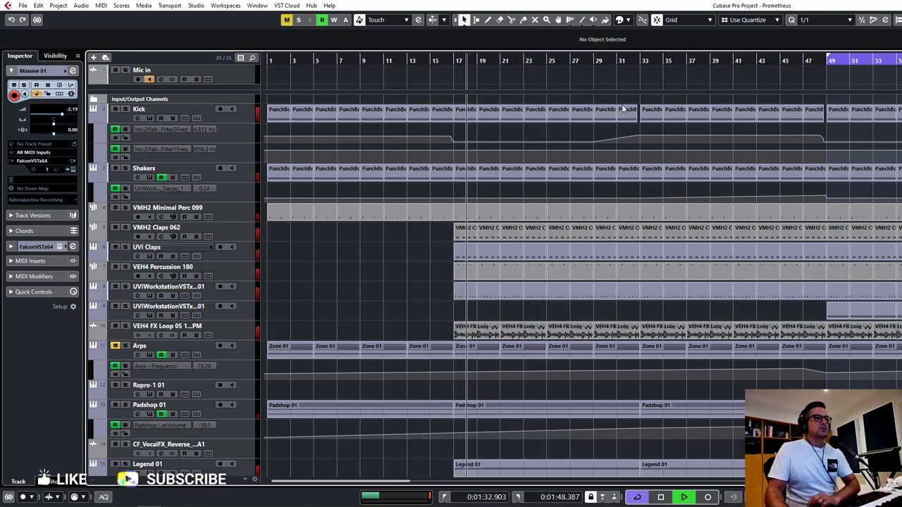
key(g)
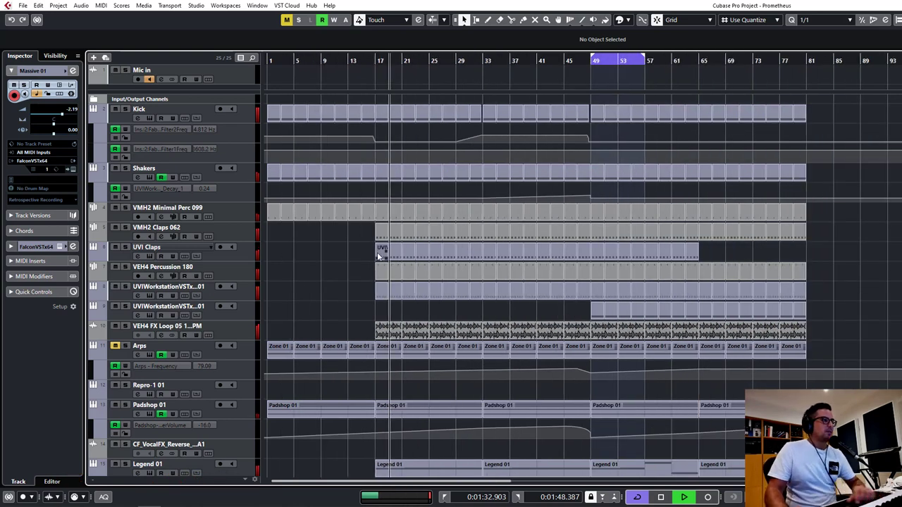
key(space)
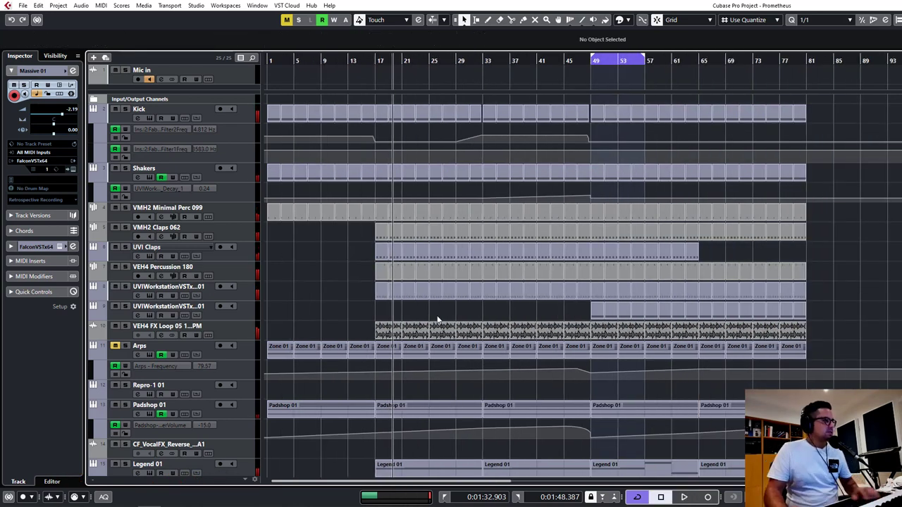
Step: Inspect the instrument settings of the UVI Claps and Kick tracks, closing each instrument after viewing it
click(200, 260)
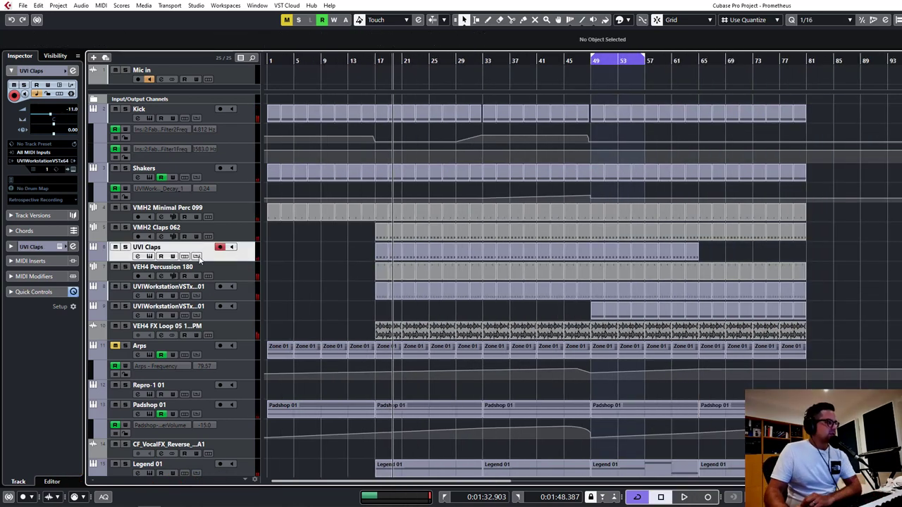
click(149, 256)
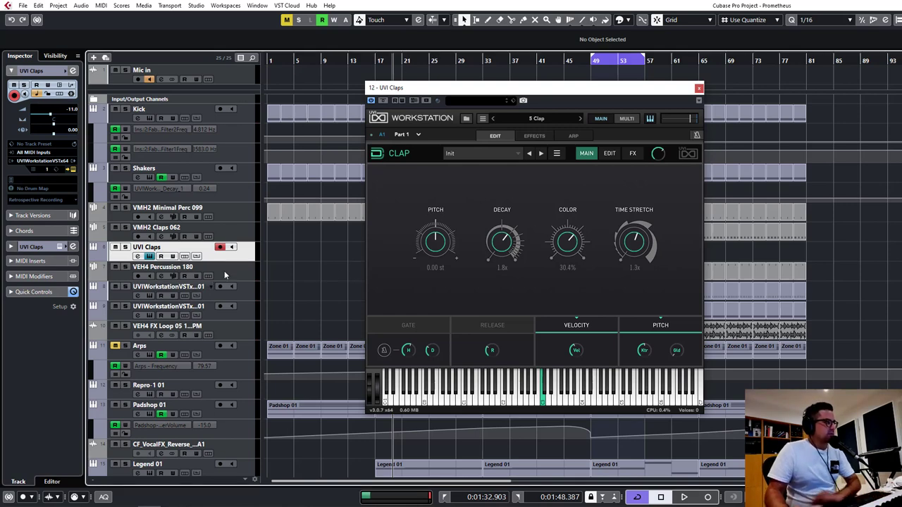
click(698, 90)
click(149, 118)
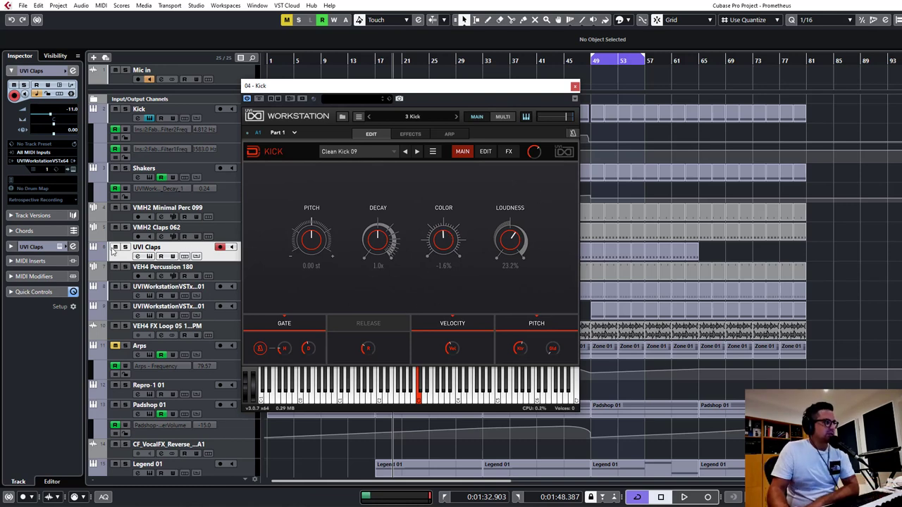
click(575, 87)
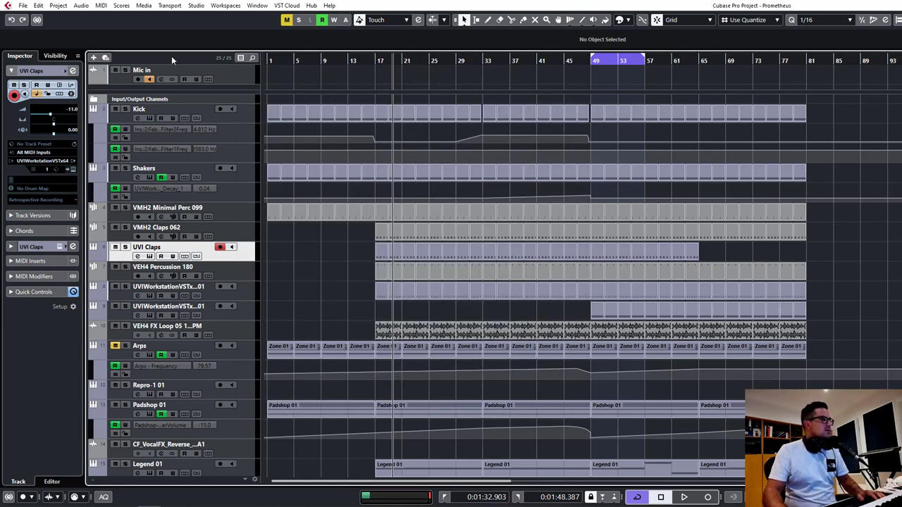
Step: Start playback and set the loop range from bar 17 to bar 33
key(space)
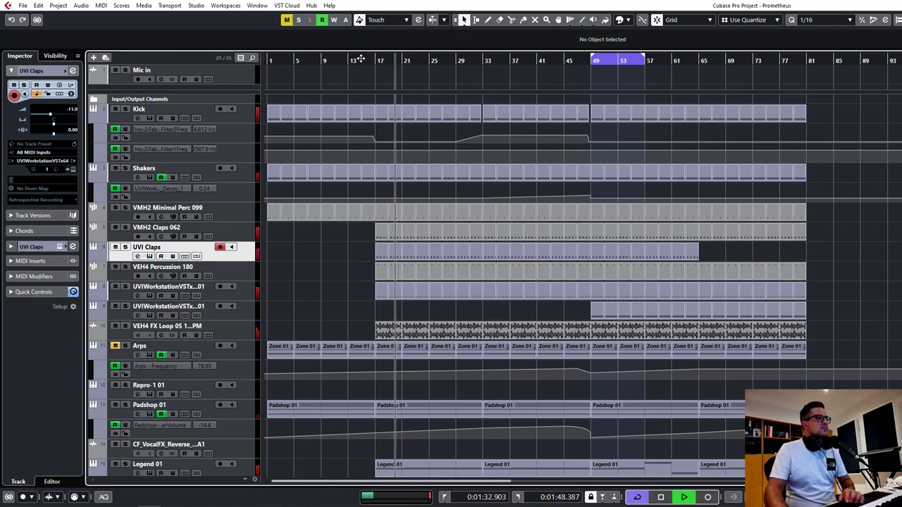
key(h)
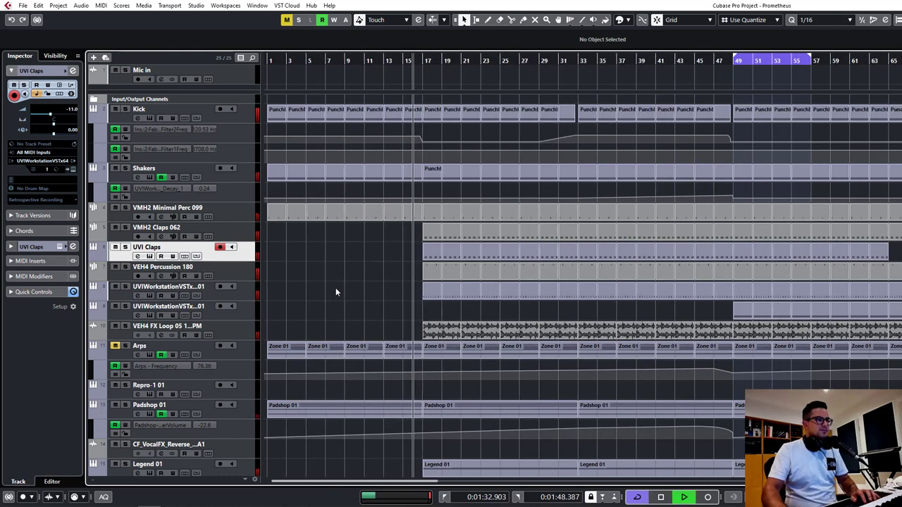
key(h)
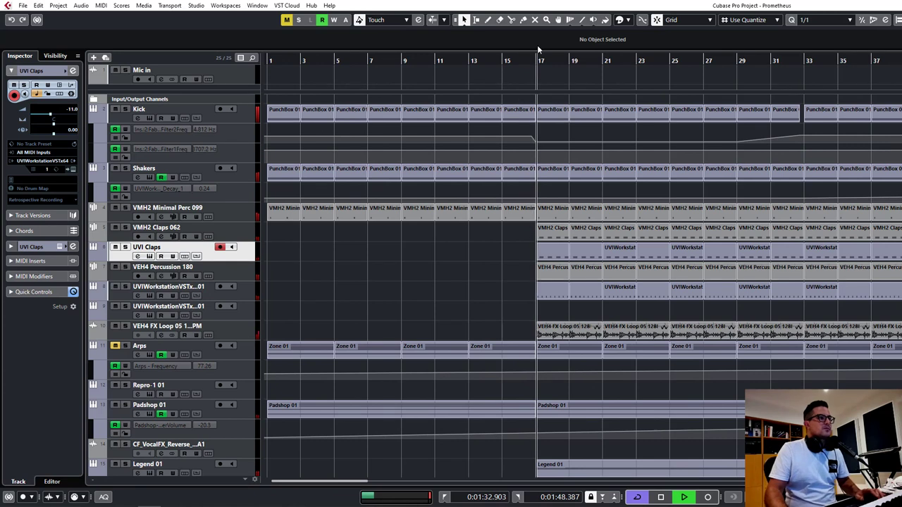
drag(538, 53, 803, 54)
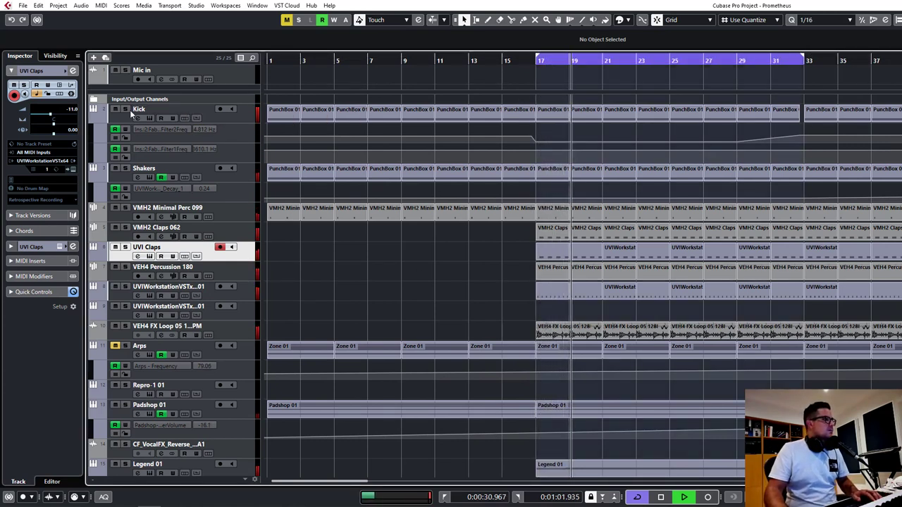
Step: Solo the Kick track and audition it from before bar 17, checking its instrument settings
click(150, 118)
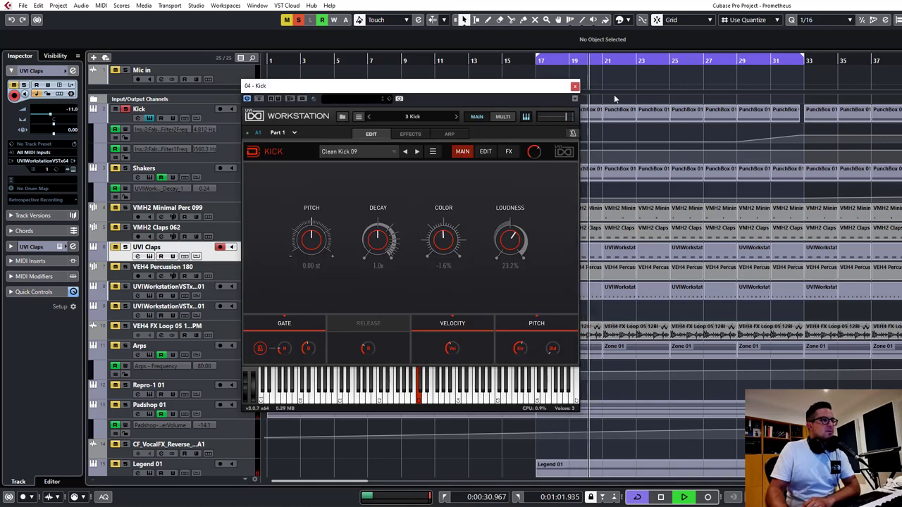
click(574, 86)
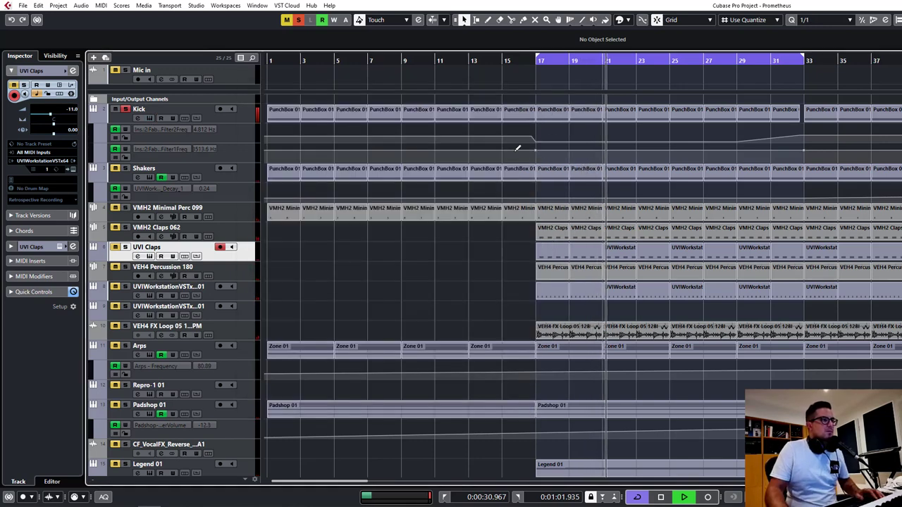
click(495, 76)
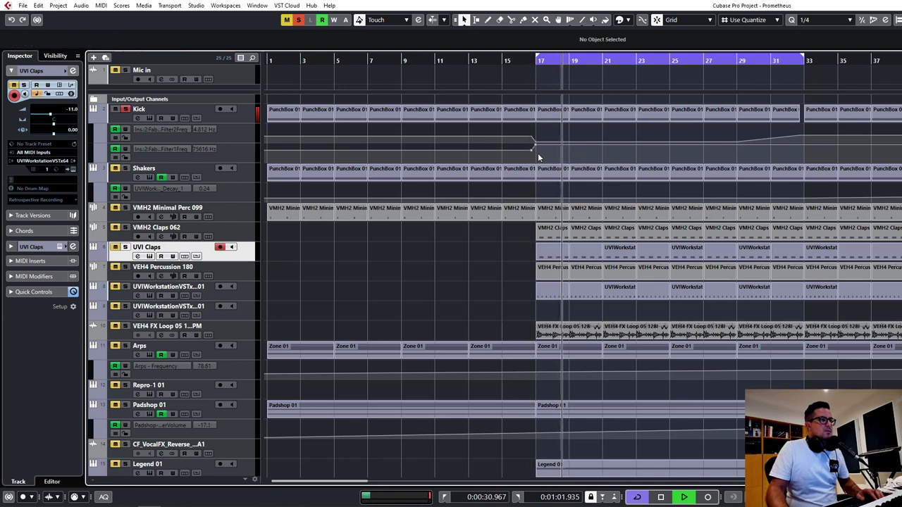
Step: Solo the Shakers together with the Kick, and set the Mic in track to solo defeat with monitoring off
click(237, 175)
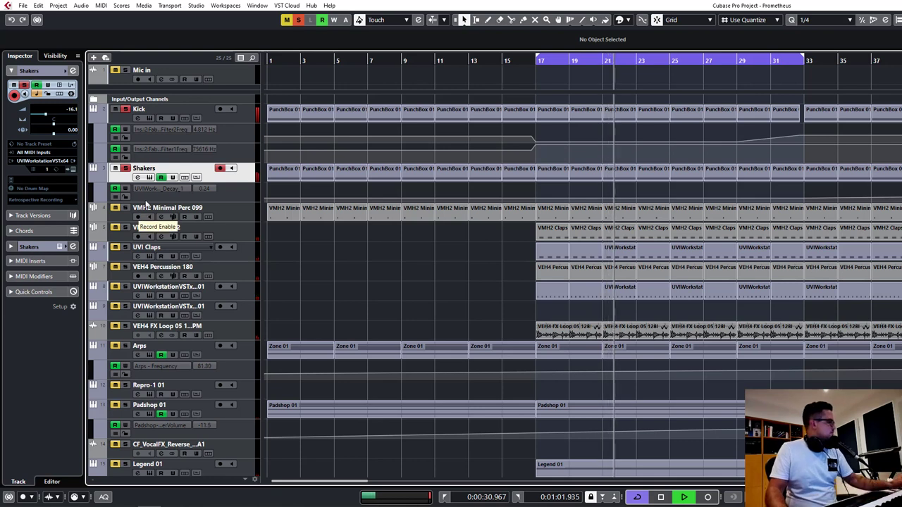
click(150, 79)
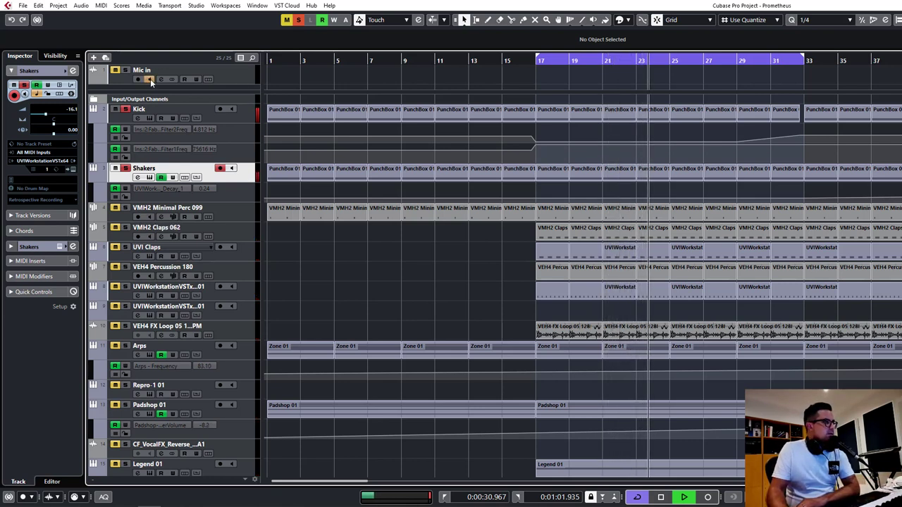
click(150, 79)
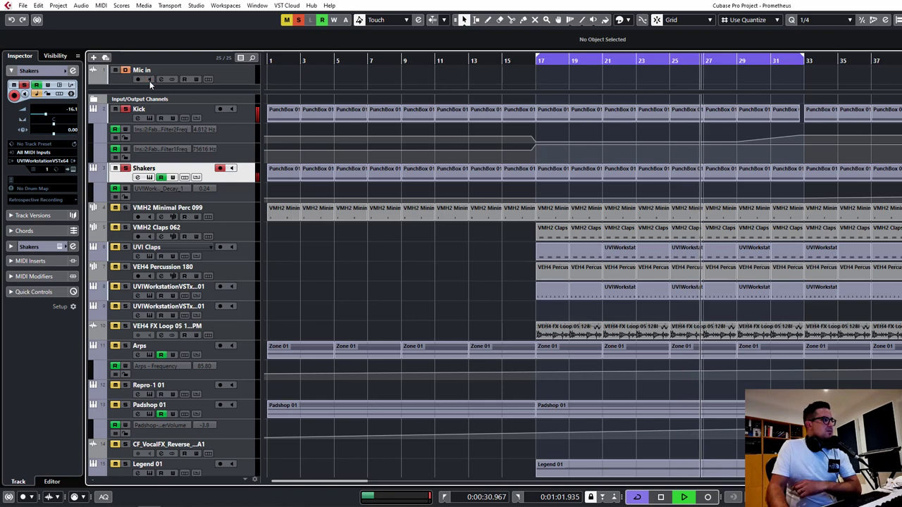
key(space)
click(150, 79)
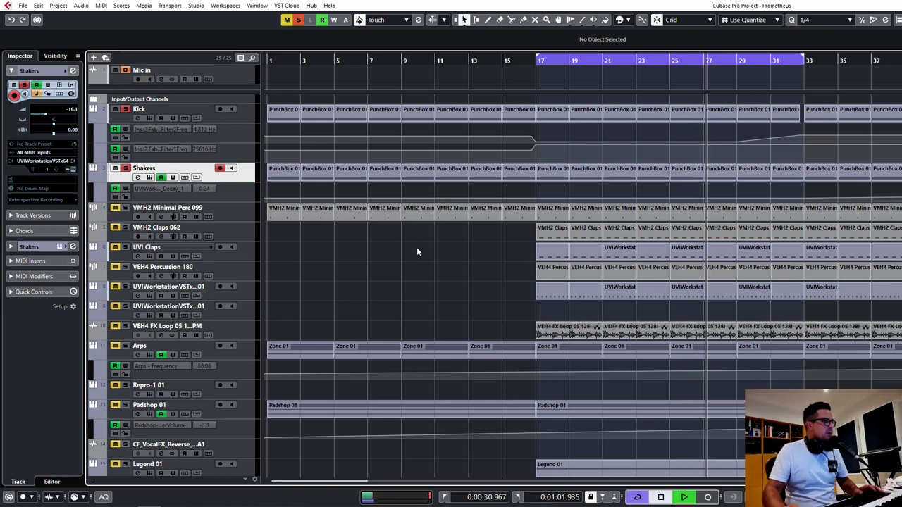
Step: Move all percussion tracks from Shakers through VEH4 FX Loop 05 into a new folder
click(238, 211)
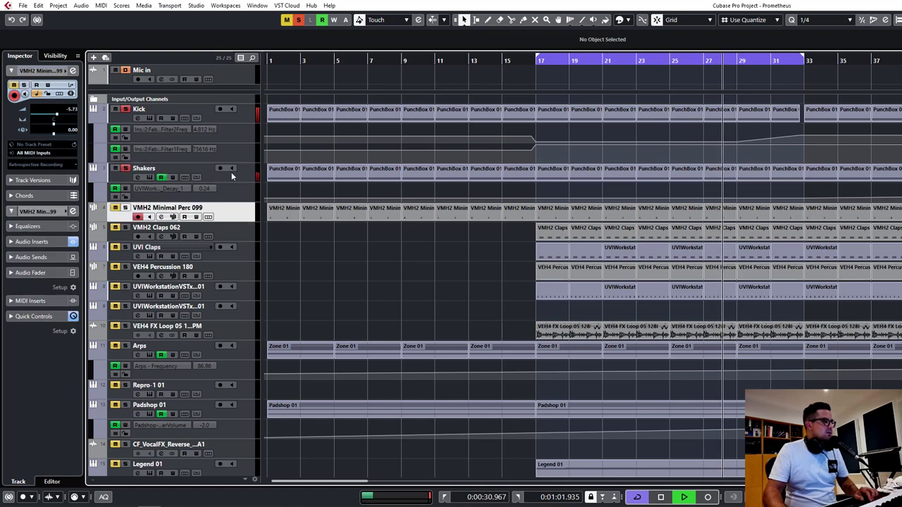
click(243, 181)
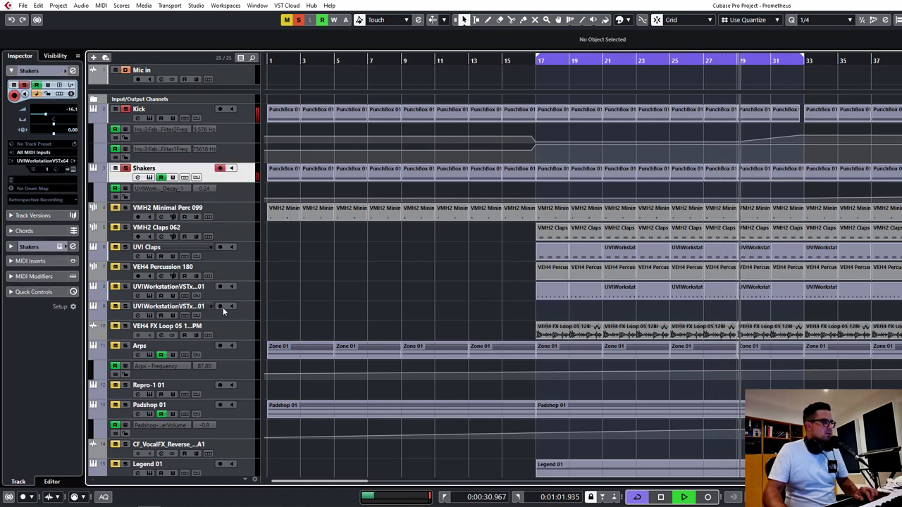
click(235, 332)
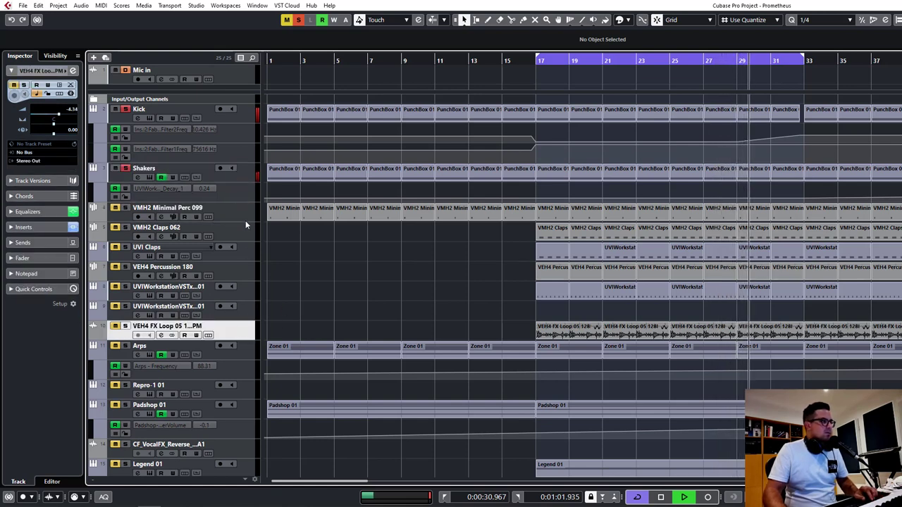
shift+click(252, 170)
right_click(253, 173)
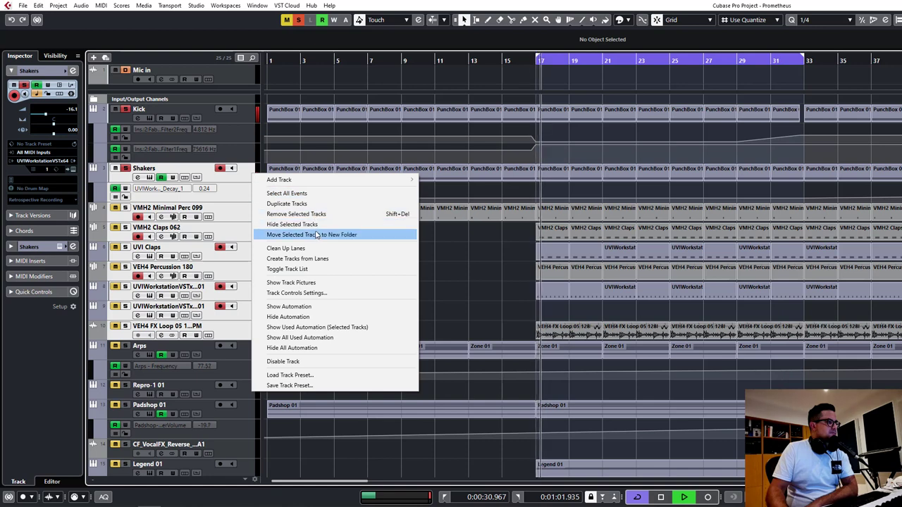
click(323, 234)
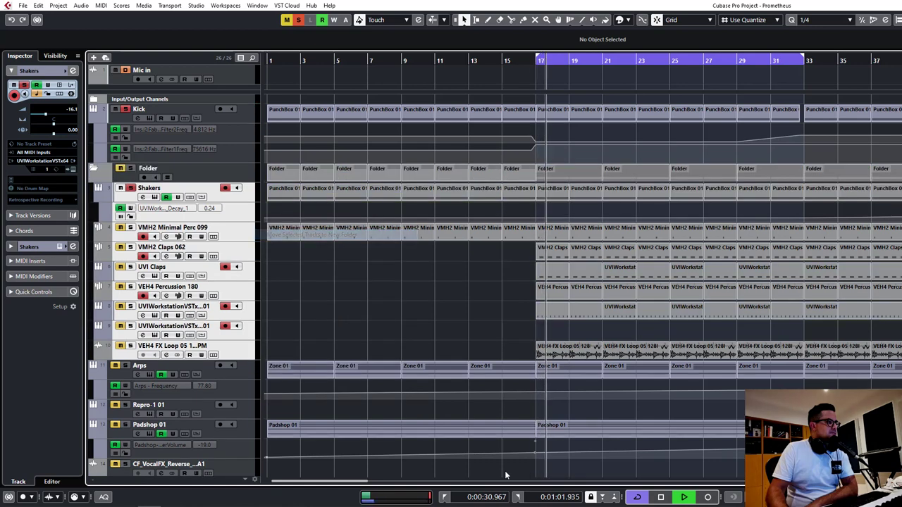
Step: Add a stereo group channel named Drum Bus for the selected percussion tracks, routed to Stereo Out and created outside the folder
right_click(250, 196)
mouse_move(296, 201)
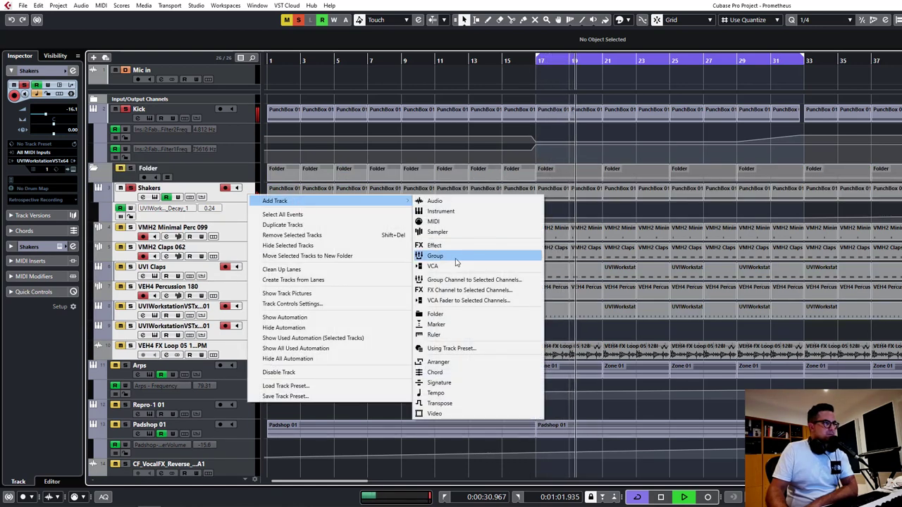
click(460, 280)
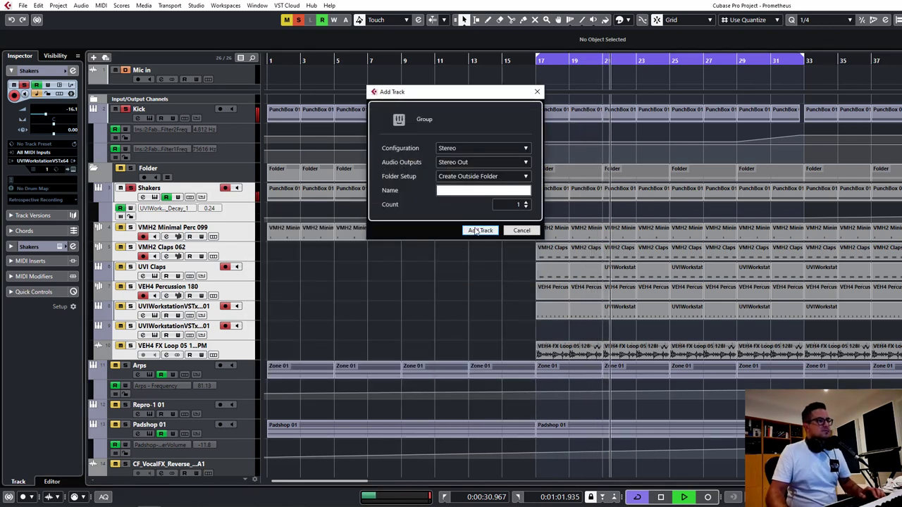
text(D)
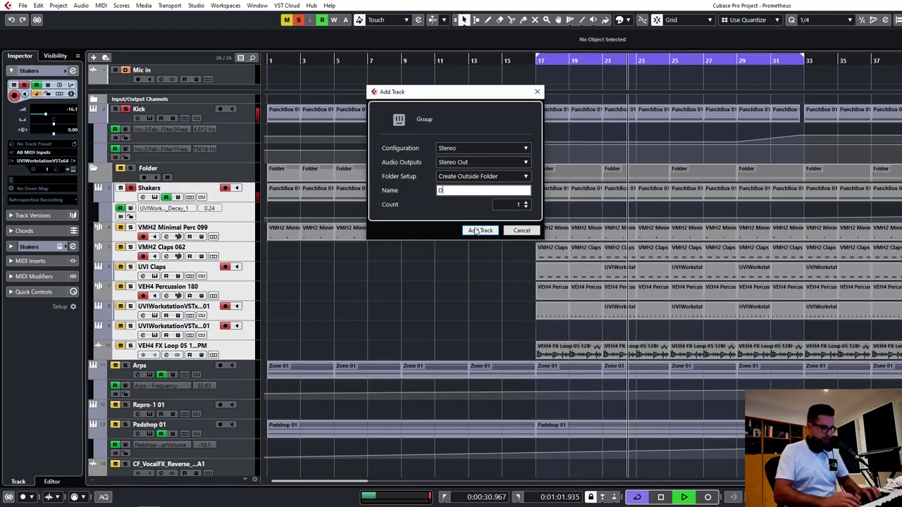
text(rum Bus)
click(479, 232)
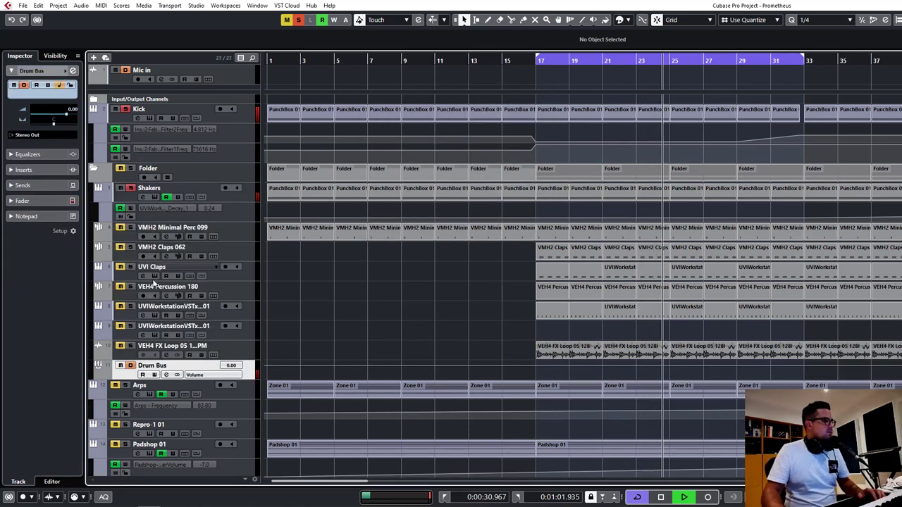
Step: Clear the solos on Kick and Shakers, and select the first UVIWorkstation track's parts from bar 17 onward
key(space)
key(space)
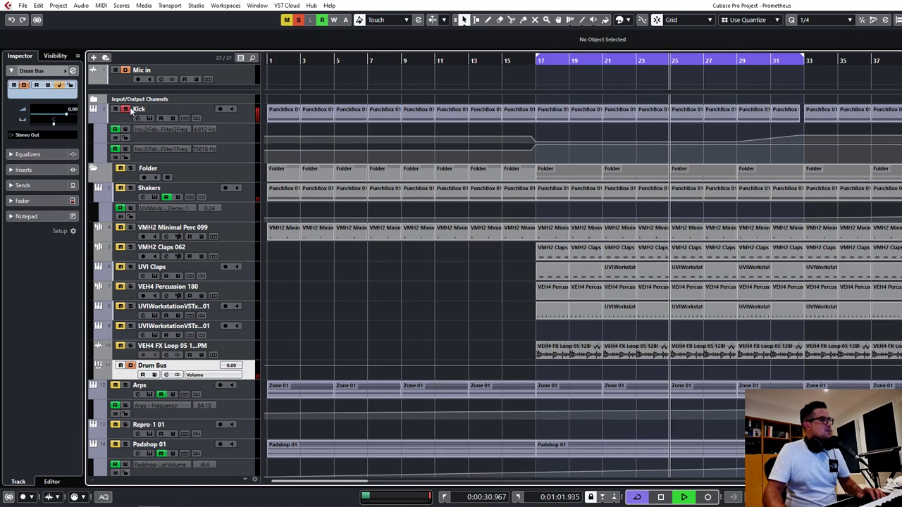
drag(526, 301, 895, 311)
drag(474, 313, 899, 317)
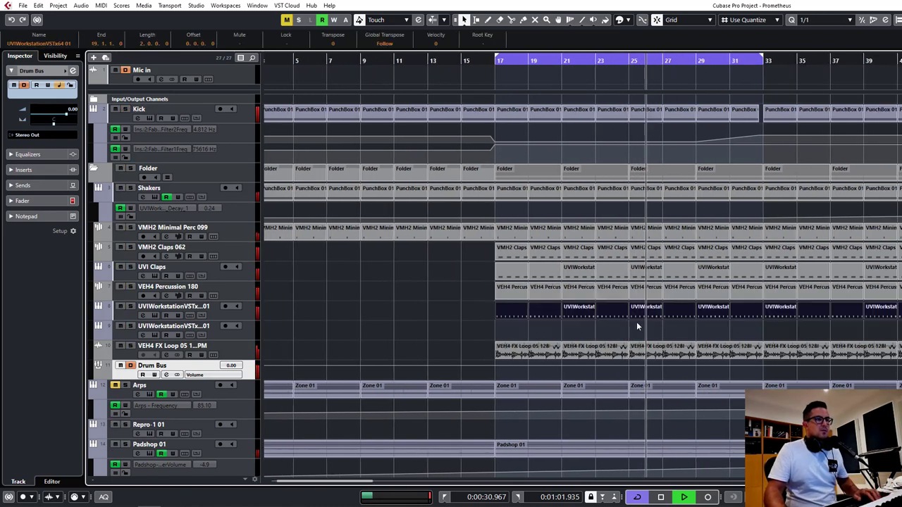
drag(496, 340, 899, 352)
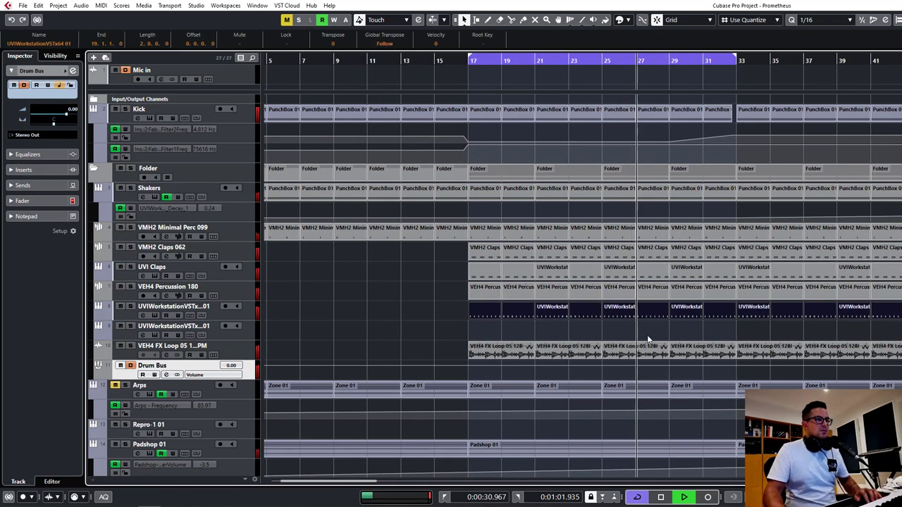
Step: Glue the parts between bars 17 and 33 into one per track, from VMH2 Minimal Perc 099 through the first UVIWorkstation track
key(g)
key(g)
key(g)
key(g)
click(607, 327)
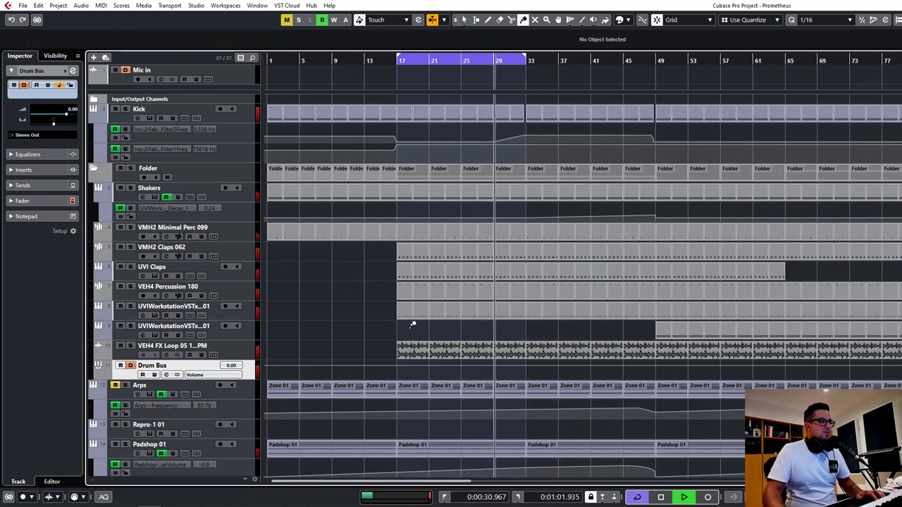
drag(406, 330, 518, 233)
click(518, 232)
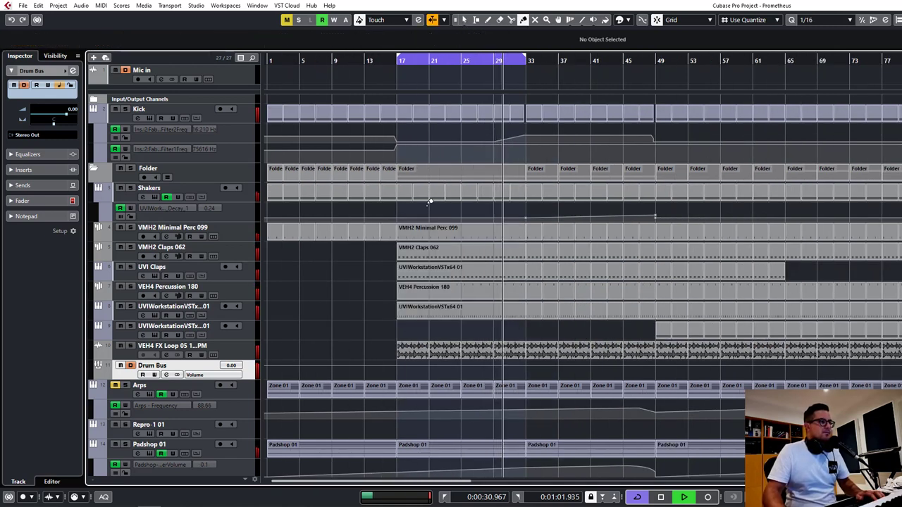
Step: Glue the Shakers parts of bars 17 to 33, and the Kick parts of bars 17 to 33 and 33 to 49, into single parts
click(405, 191)
click(406, 191)
click(406, 191)
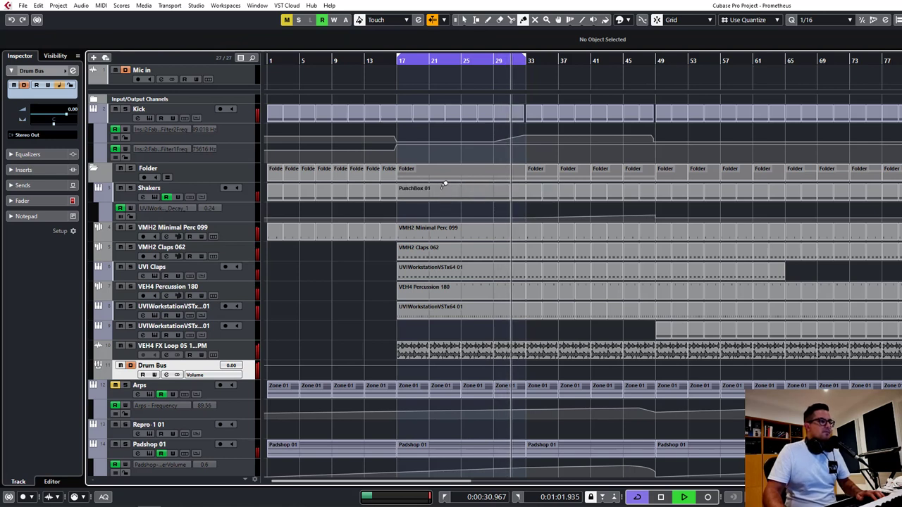
click(432, 119)
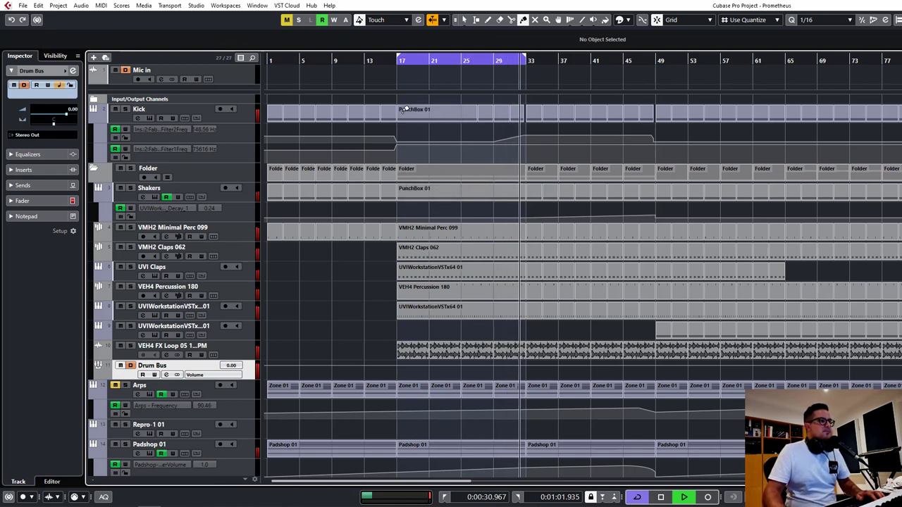
click(532, 114)
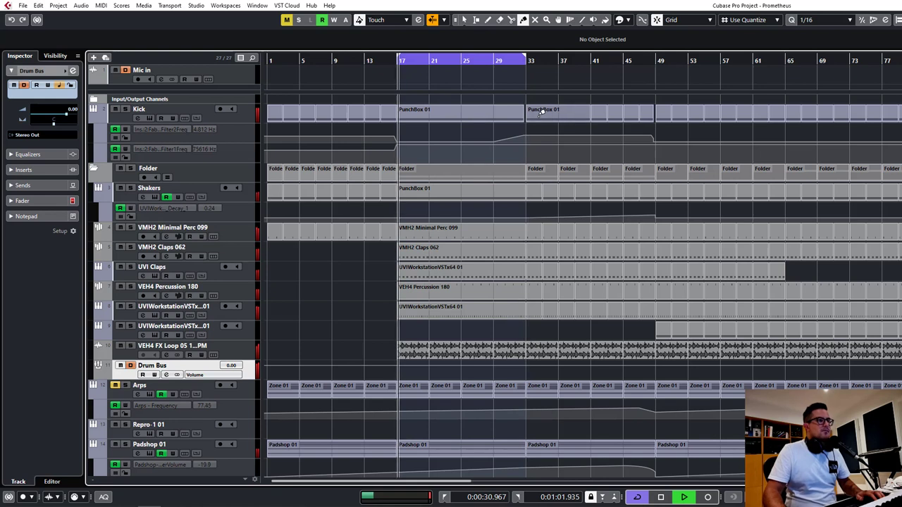
key(1)
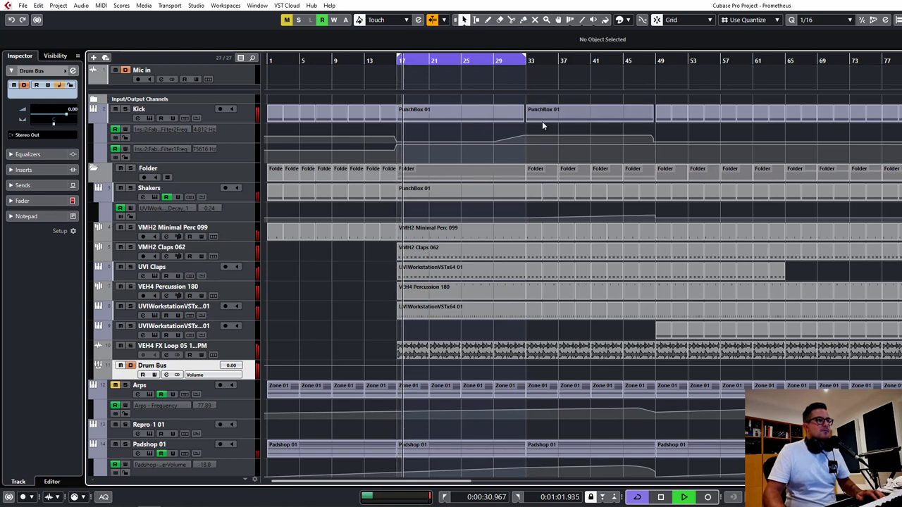
Step: Move playback to bar 33 and set the loop range to bars 49 through 65
click(534, 62)
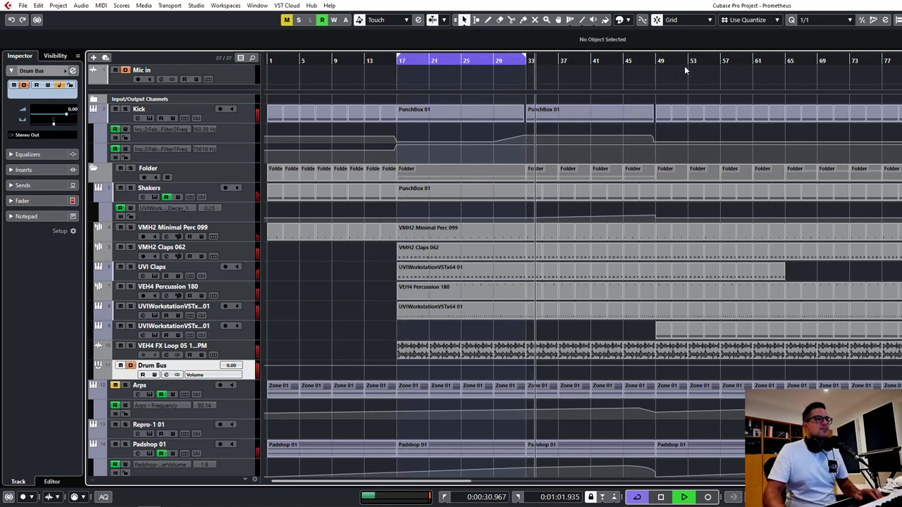
drag(663, 51, 789, 50)
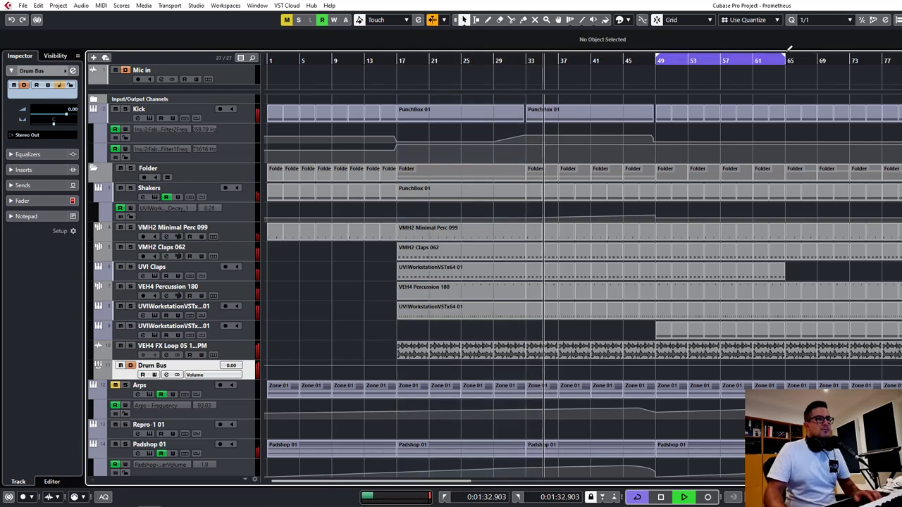
Step: Glue the parts between bars 33 and 49 into one per track, from Shakers through the first UVIWorkstation track
key(h)
key(h)
key(h)
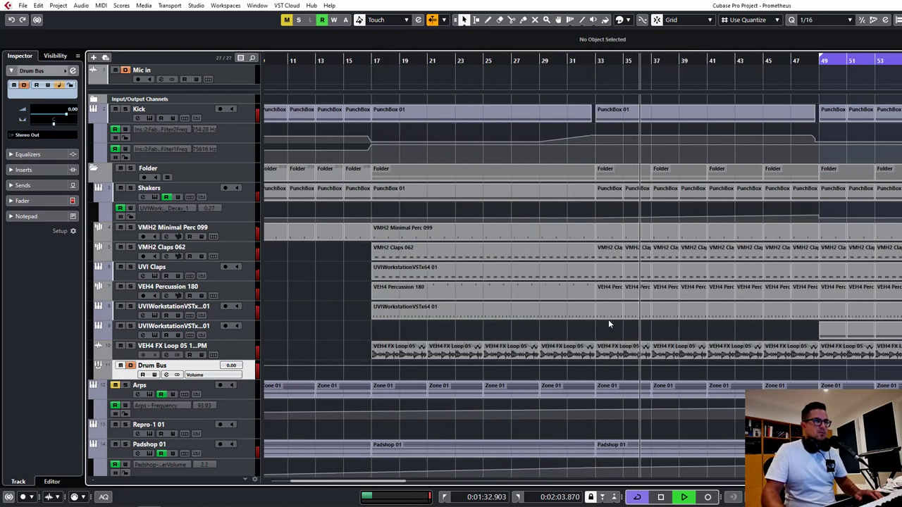
key(4)
drag(608, 327, 798, 233)
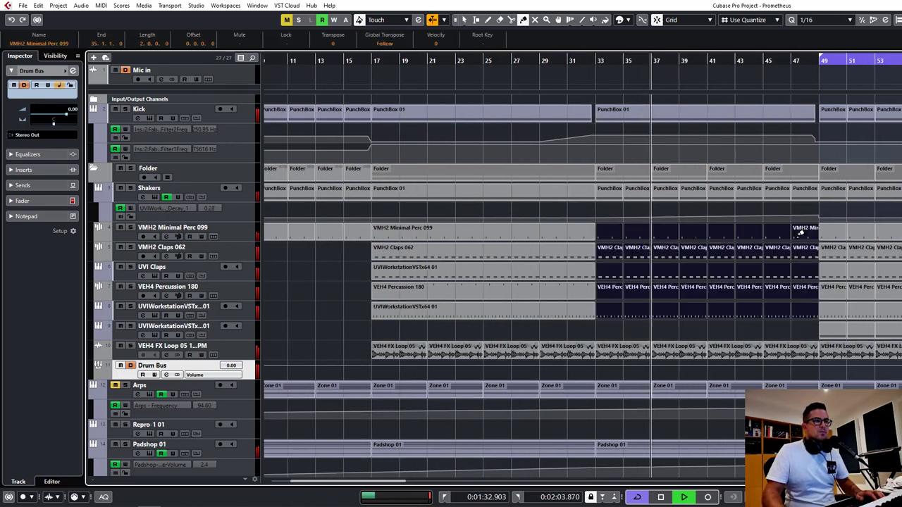
click(630, 231)
click(613, 191)
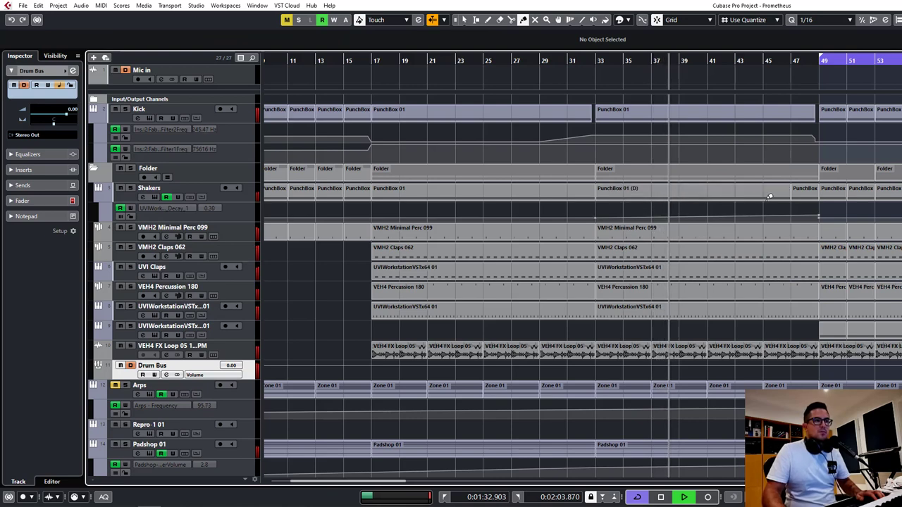
Step: Glue the parts between bars 49 and 65 into one per track, from Shakers through the second UVIWorkstation track
key(g)
key(g)
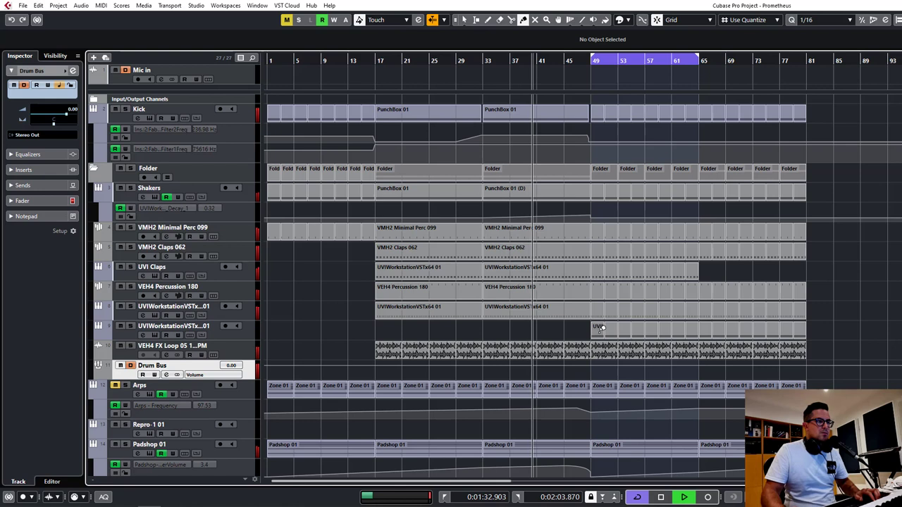
drag(599, 211, 691, 328)
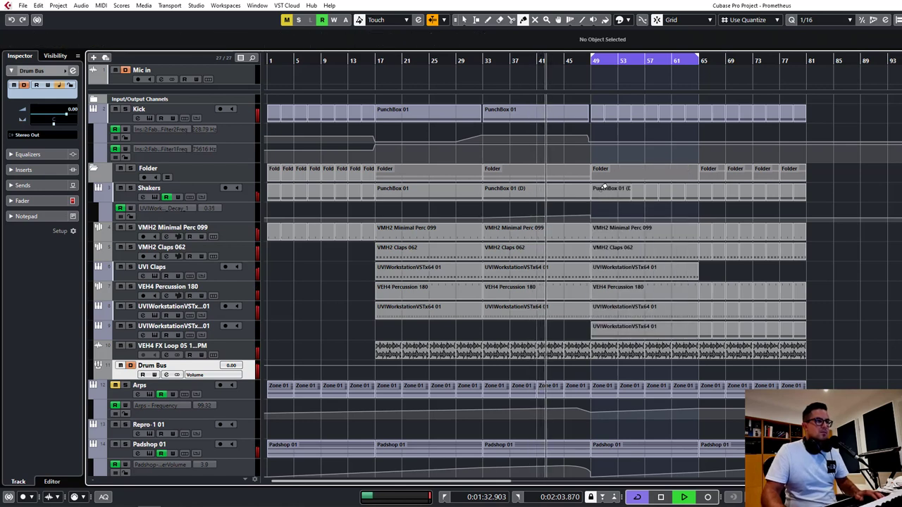
key(1)
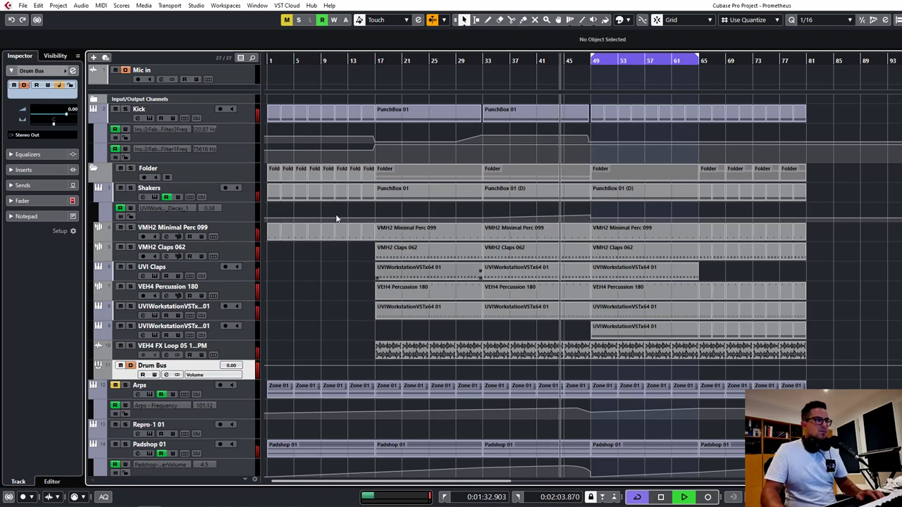
Step: Rename the percussion folder track as Drums
click(154, 174)
text(Dru)
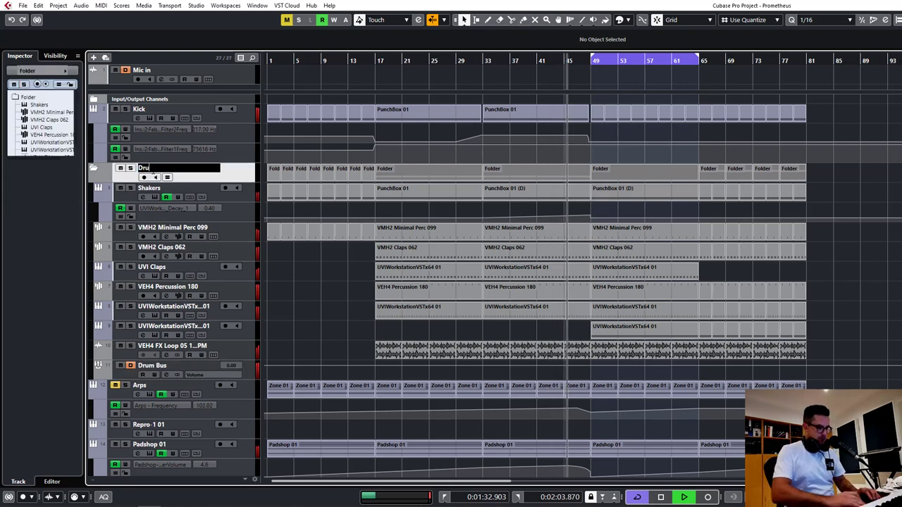
text(ms)
key(Return)
Step: Colour all tracks from Shakers through VEH4 FX Loop 05 blue and close the colour palette
click(216, 195)
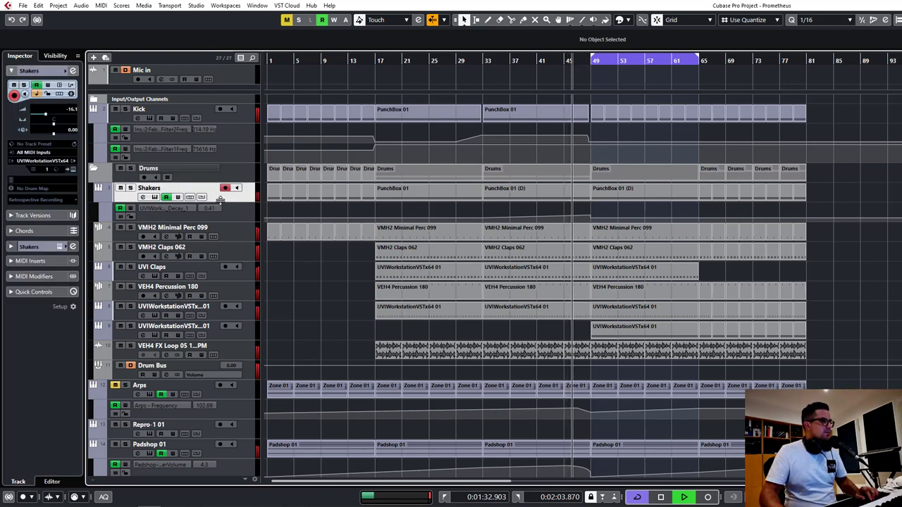
shift+click(248, 354)
key(alt+shift+c)
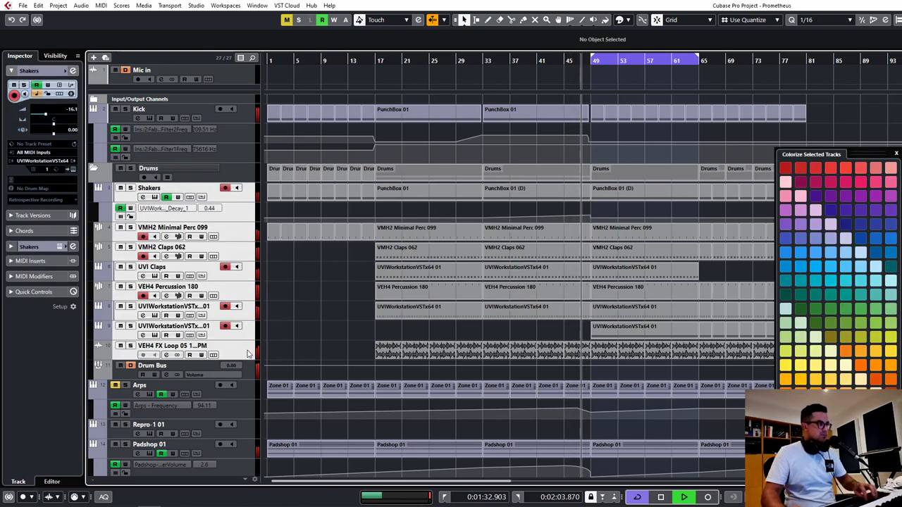
drag(861, 152, 470, 110)
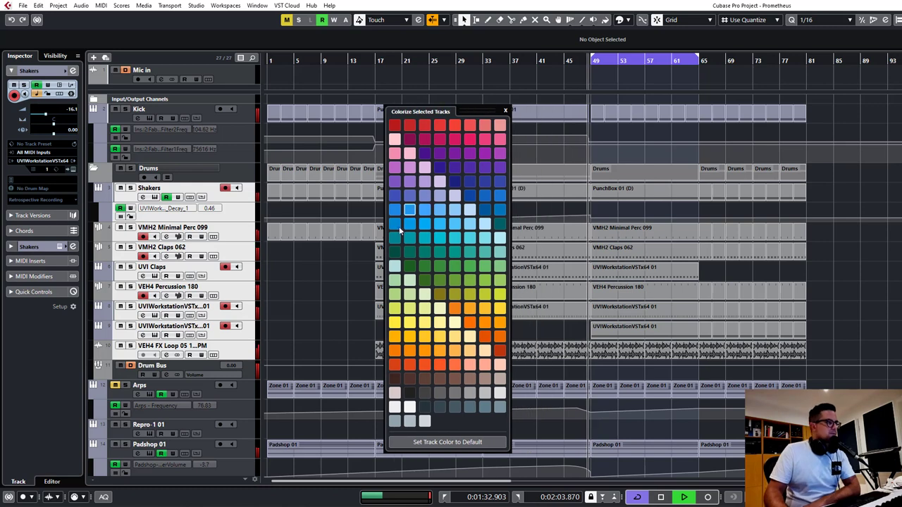
click(395, 198)
click(394, 208)
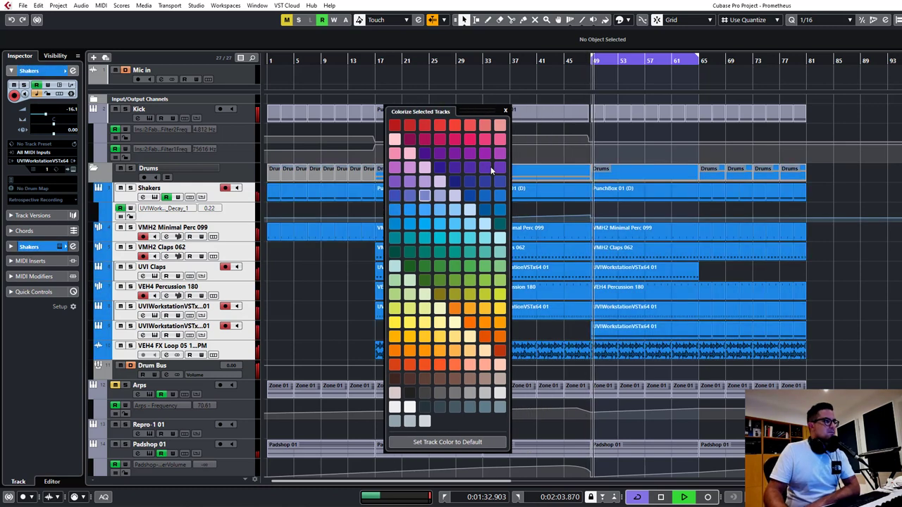
click(505, 111)
Step: Solo the Drum Bus group to hear all the percussion tracks on their own
scroll(782, 315, right, 5)
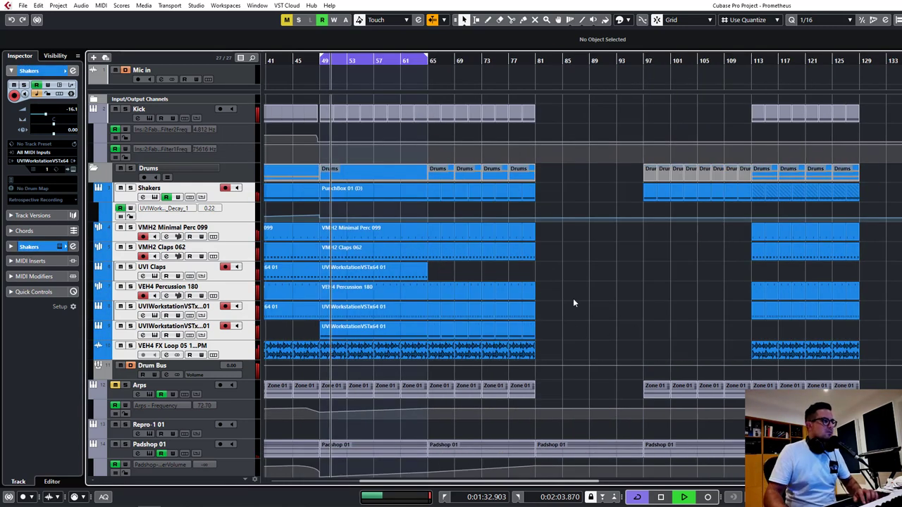
scroll(564, 286, left, 5)
scroll(546, 258, up, 1)
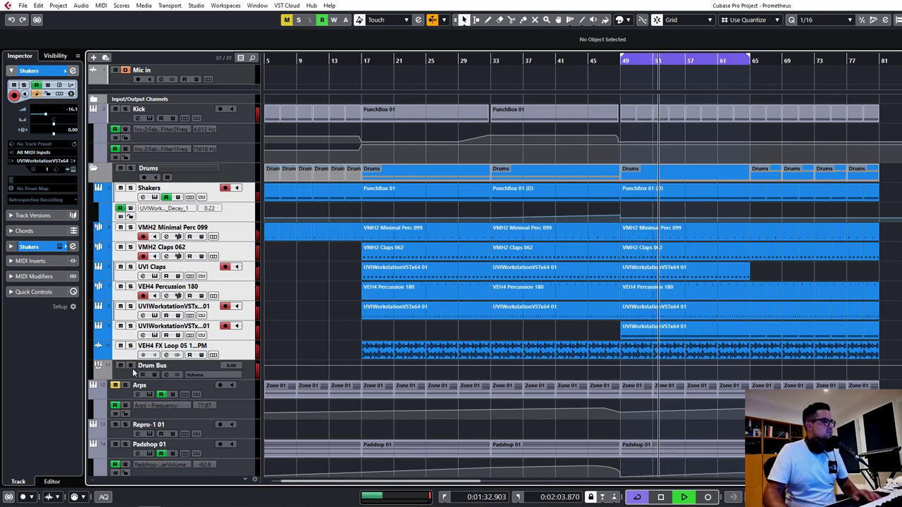
click(130, 366)
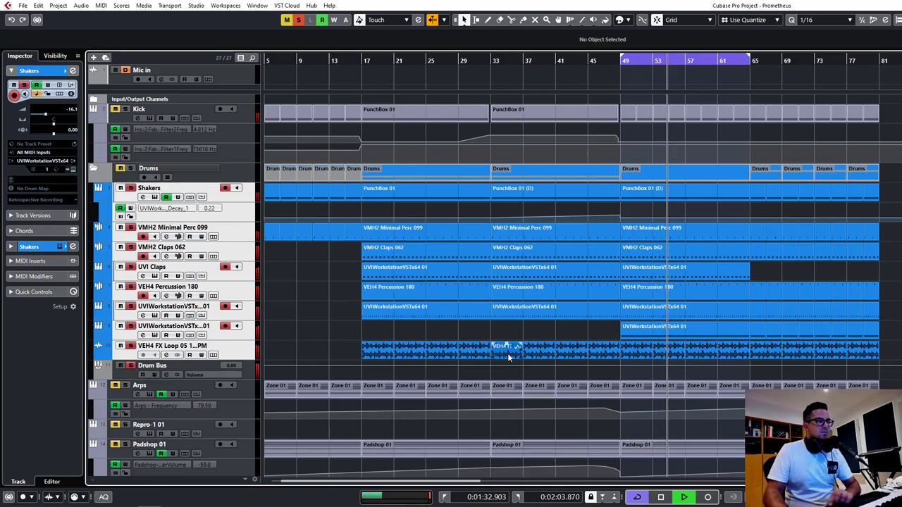
drag(889, 355, 539, 334)
click(888, 316)
scroll(741, 312, right, 3)
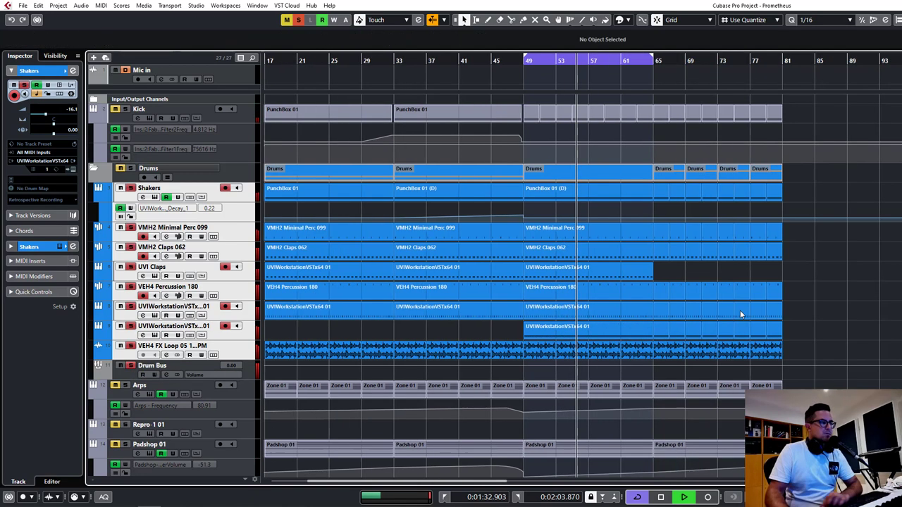
Step: Open the Drum Bus channel settings and add the bx_townhouse Buss Compressor in the second insert slot
click(166, 375)
click(320, 154)
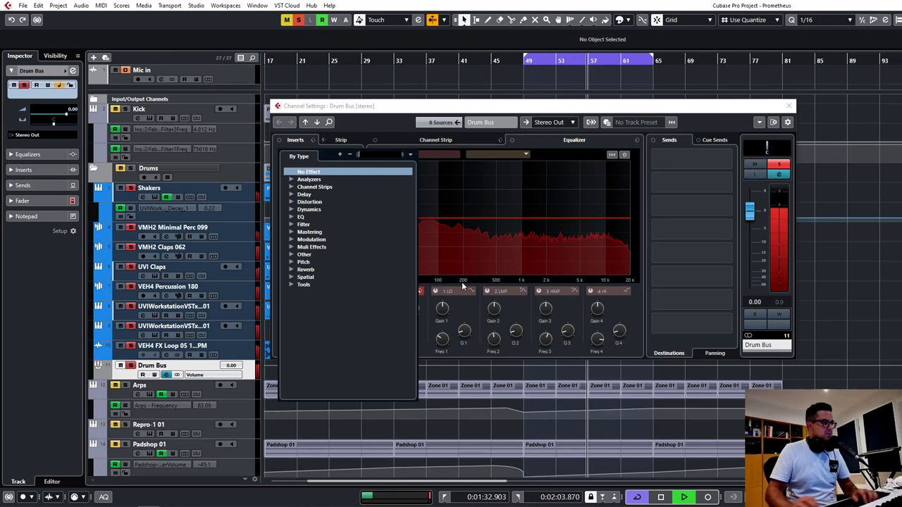
text(ton)
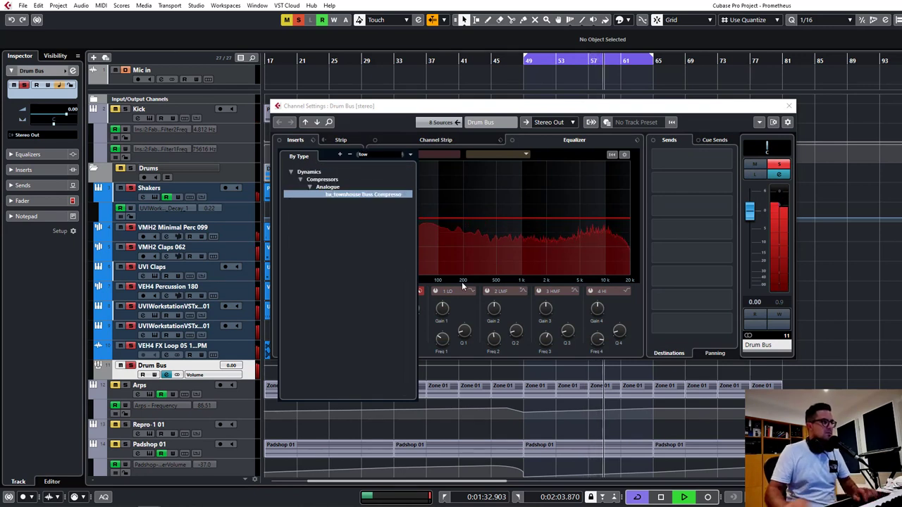
key(BackSpace)
text(w)
click(338, 194)
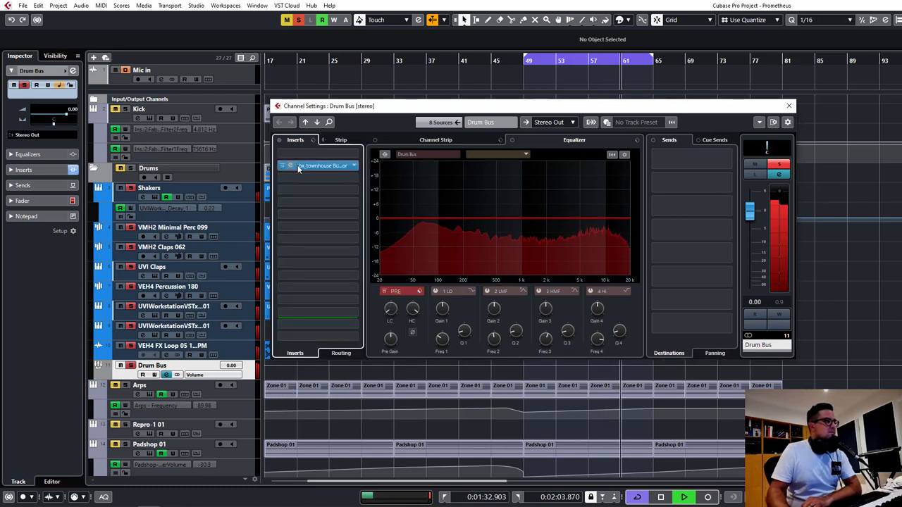
Step: Examine the bx_townhouse Buss Compressor's controls while the Drum Bus plays, and close the plug-in window
click(289, 166)
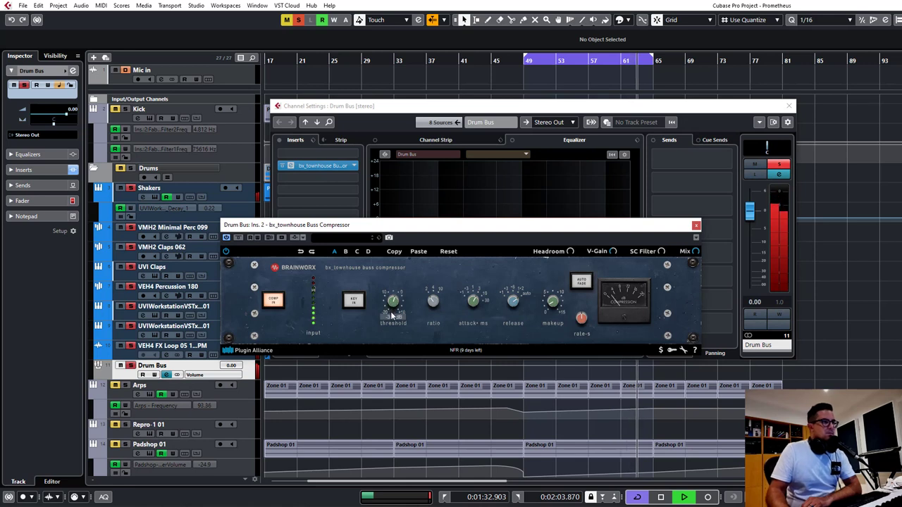
click(704, 226)
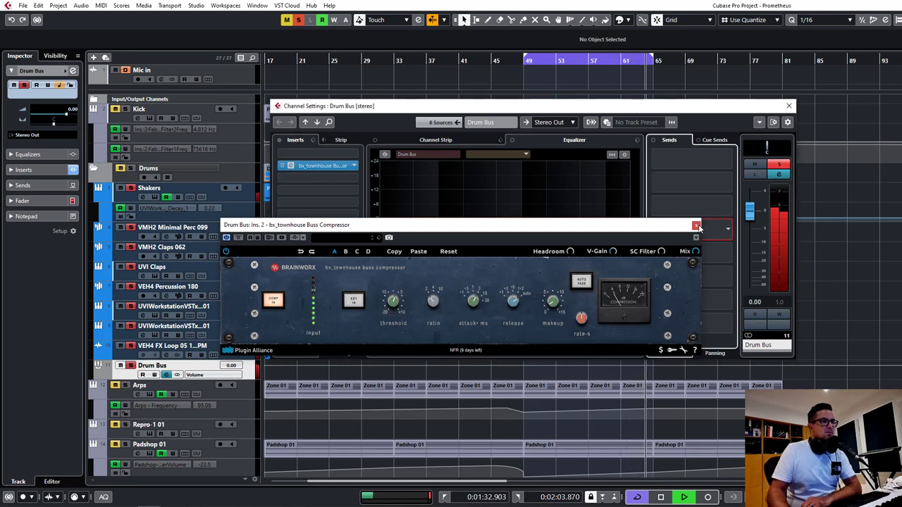
click(642, 226)
click(696, 225)
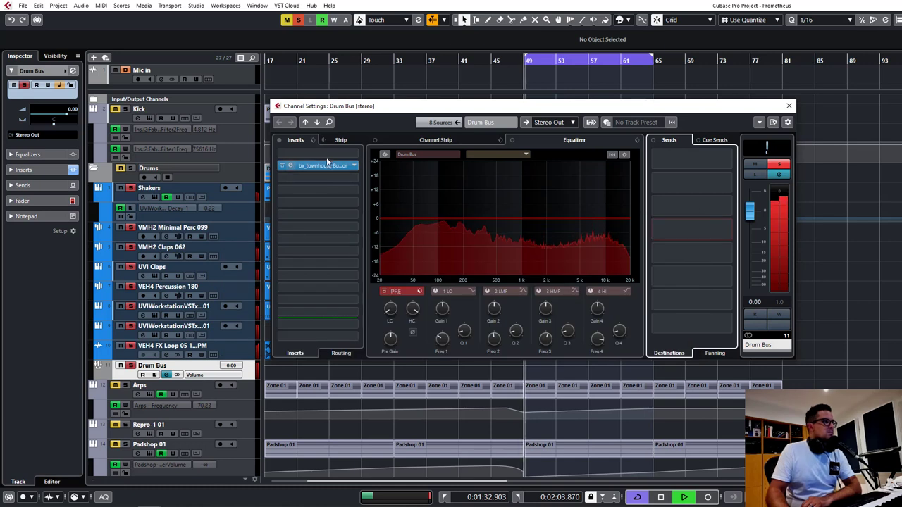
Step: Add the Radiator saturation plug-in in the Drum Bus's first insert slot, ahead of the compressor
click(326, 159)
click(293, 203)
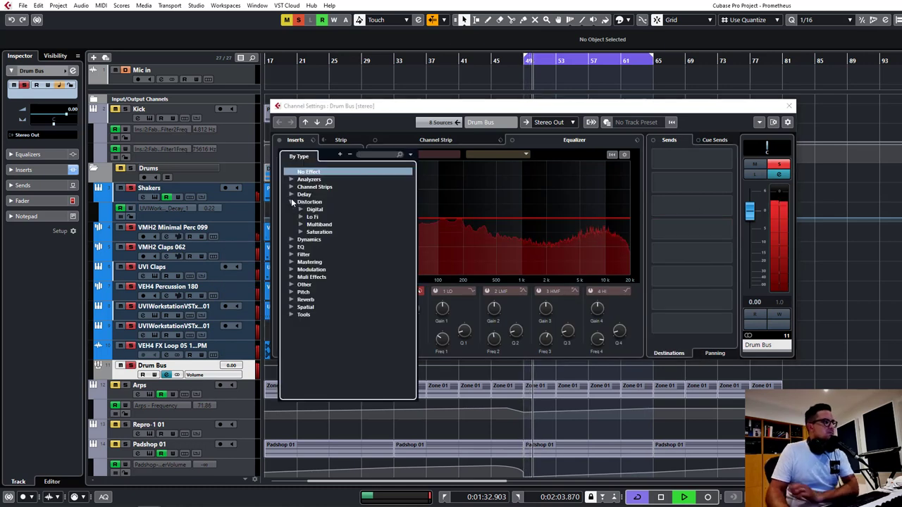
click(309, 232)
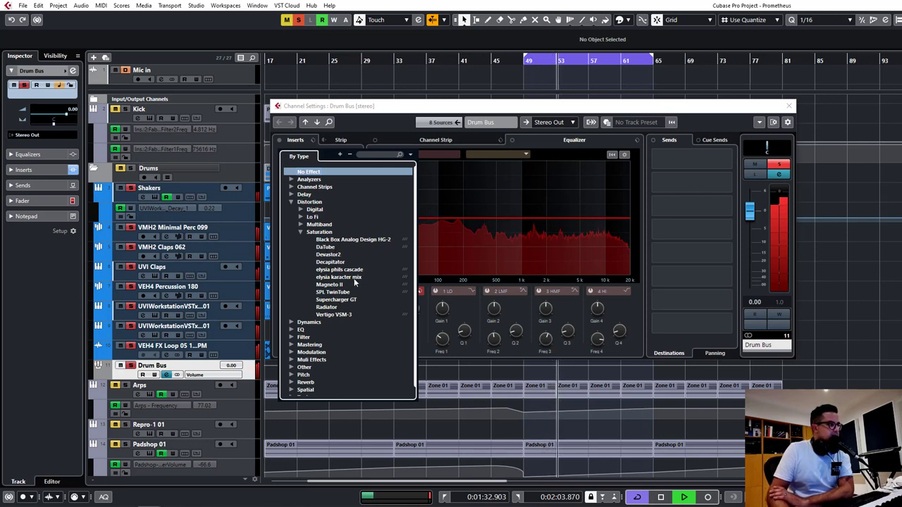
click(336, 313)
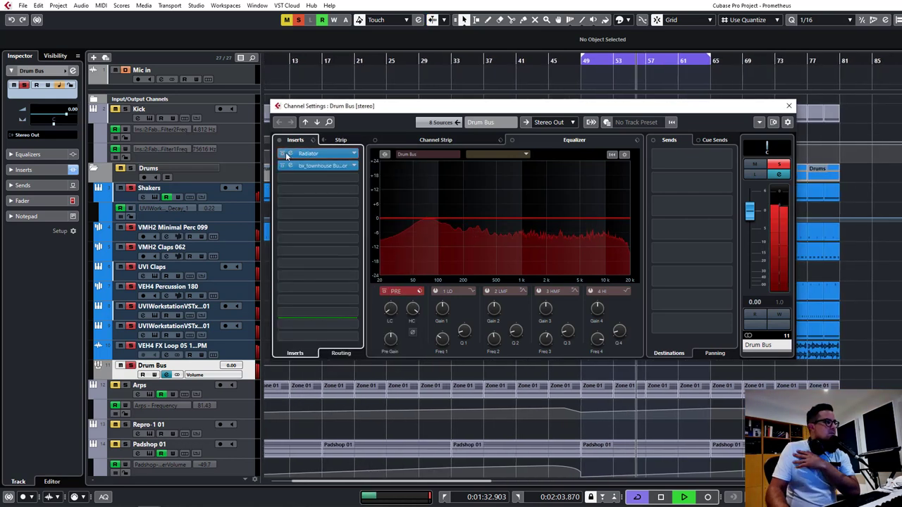
Step: Raise the Radiator's input slightly on the Drum Bus, and close the plug-in and channel settings windows
click(283, 154)
click(283, 153)
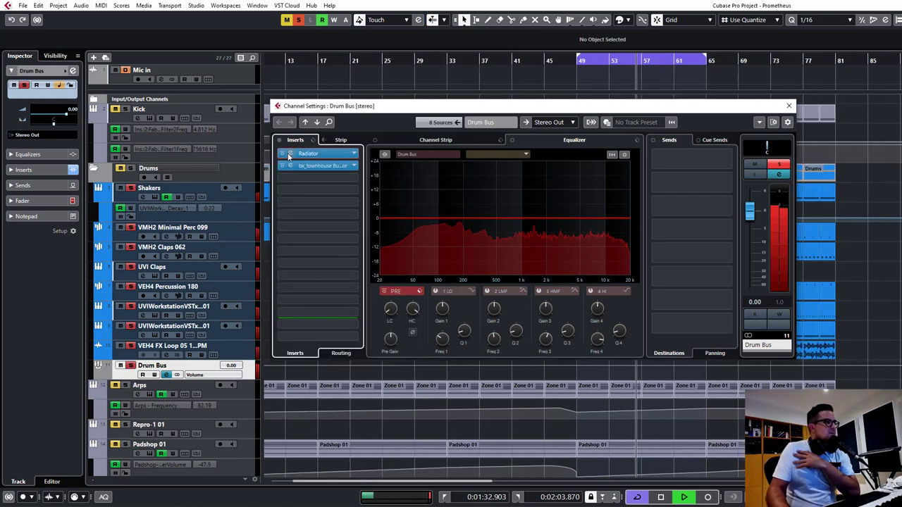
click(288, 155)
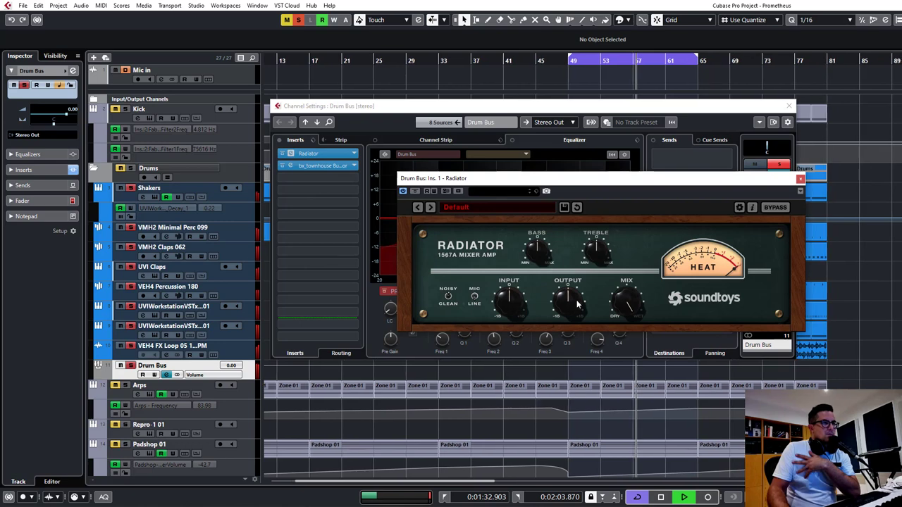
drag(517, 312, 518, 303)
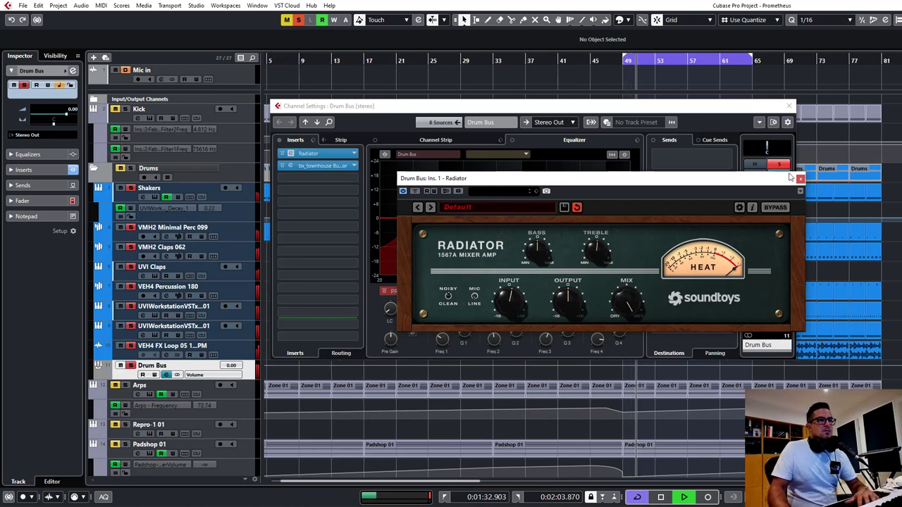
click(800, 178)
click(788, 106)
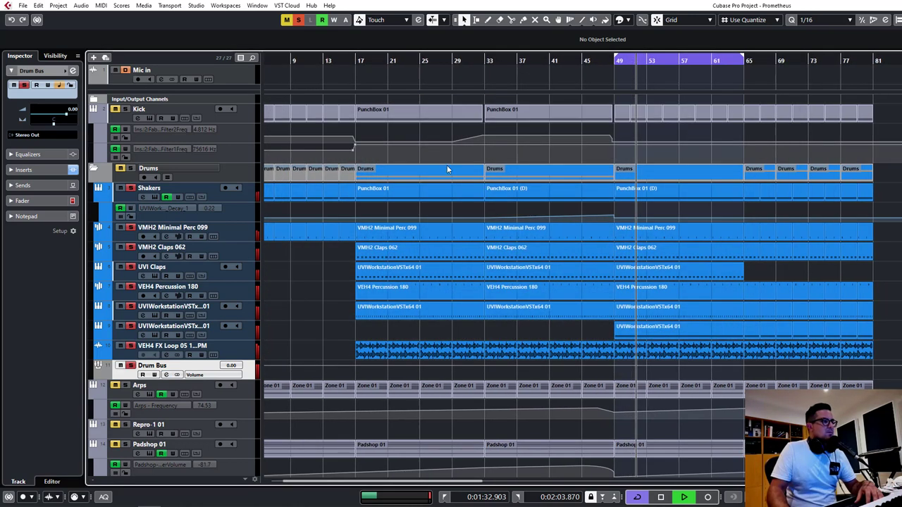
Step: Solo the UVI Claps and VMH2 Claps 062 tracks to isolate the two clap layers
click(322, 271)
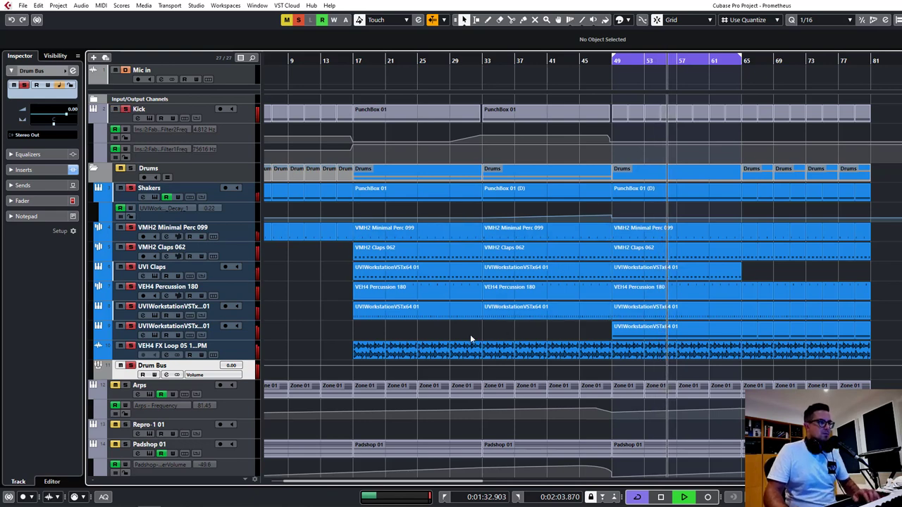
key(h)
key(h)
key(h)
scroll(445, 326, right, 9)
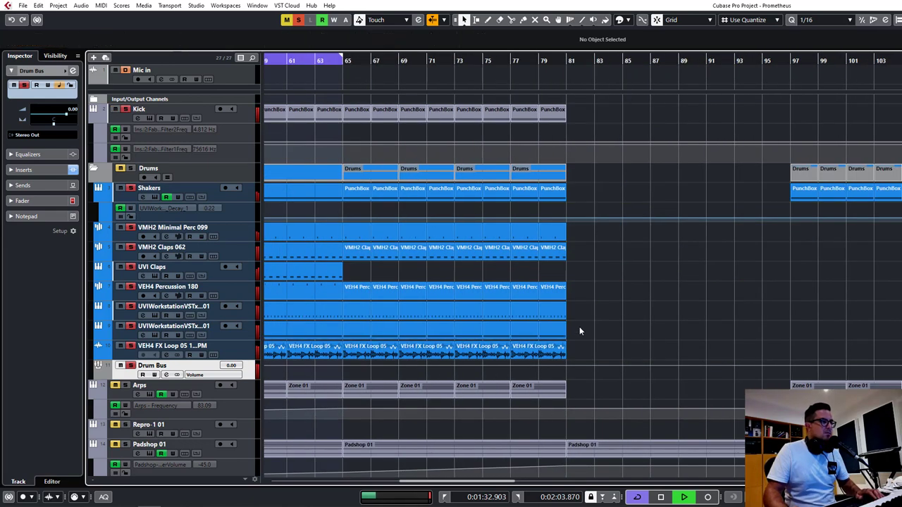
drag(579, 327, 525, 292)
drag(520, 334, 736, 326)
drag(761, 330, 355, 319)
click(450, 274)
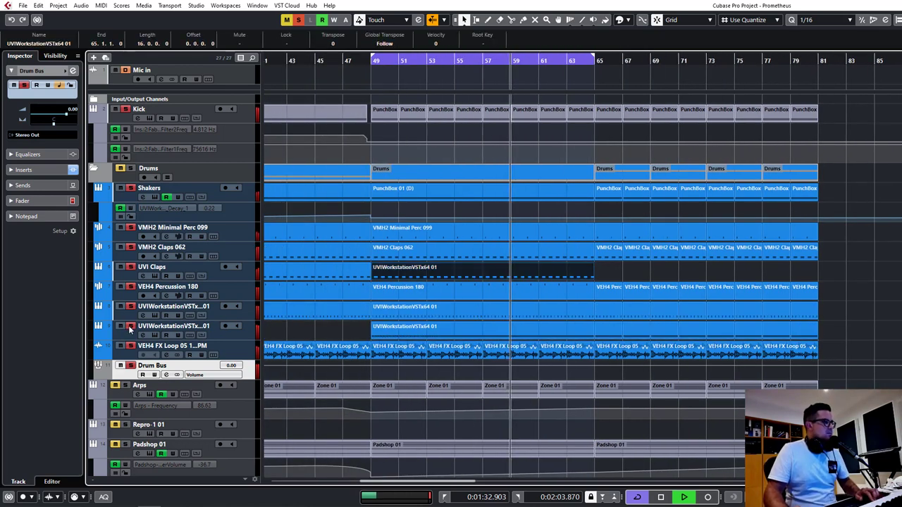
click(131, 271)
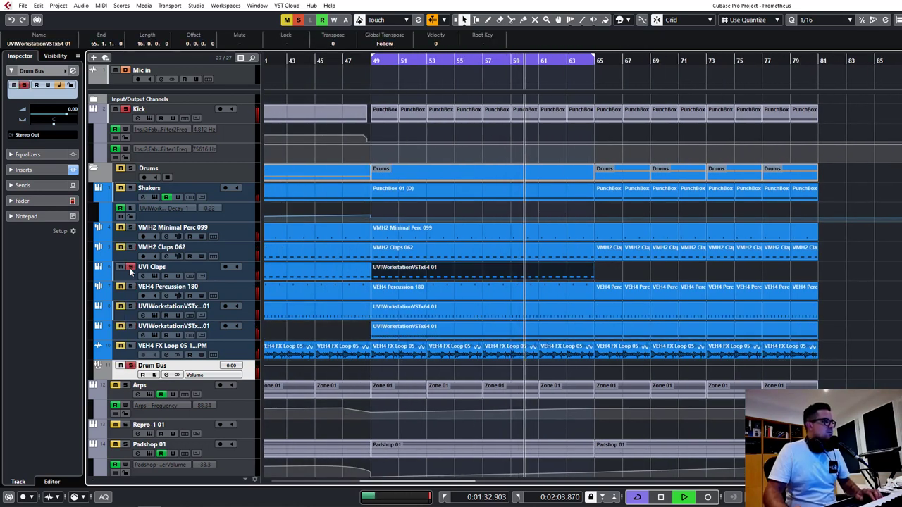
click(131, 248)
click(618, 274)
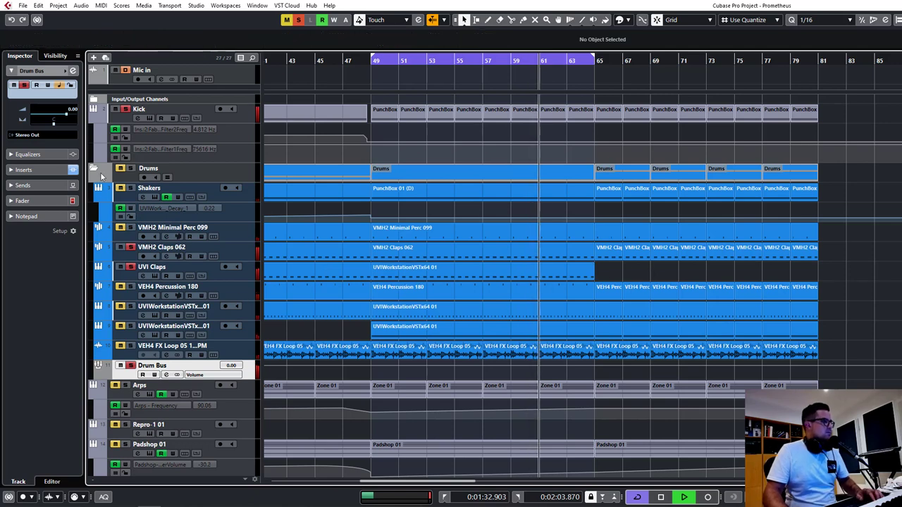
Step: Examine the UVI Claps instrument's main controls and shot layers while the loop plays from its start, and close the instrument
key(space)
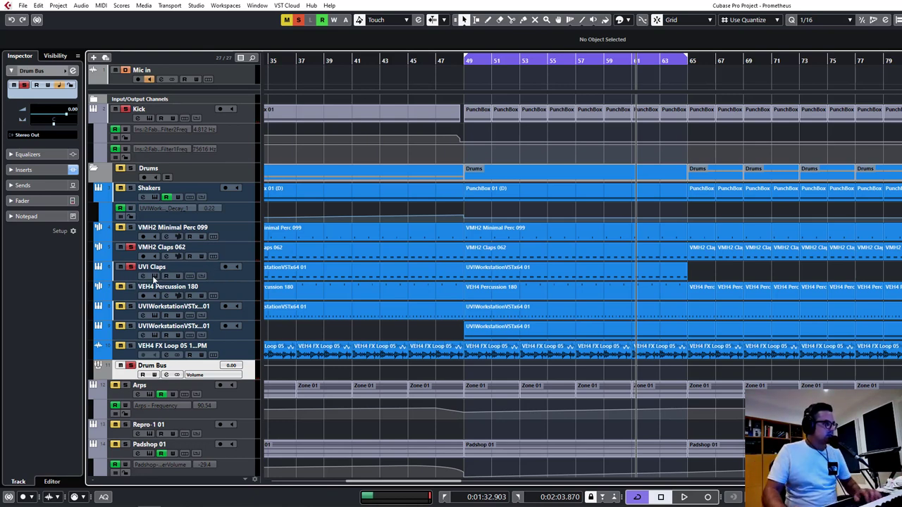
click(151, 277)
drag(511, 92, 365, 79)
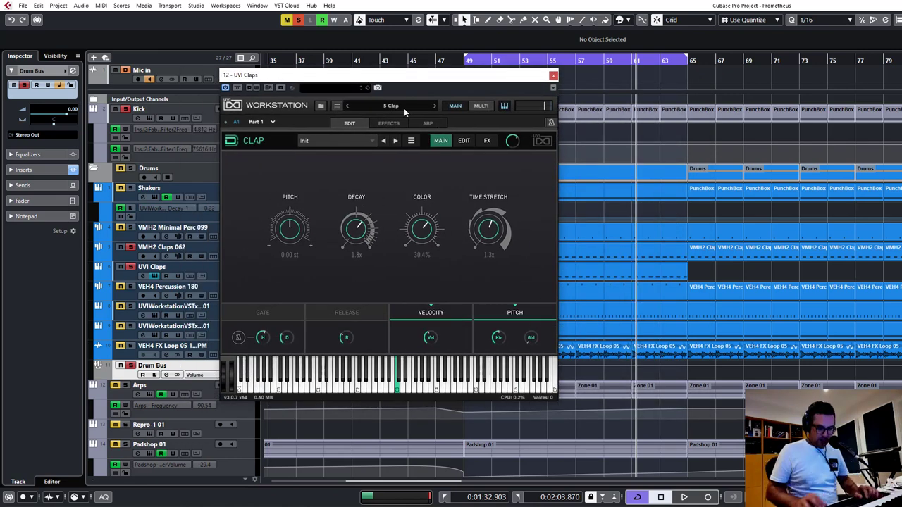
key(KP_1)
key(space)
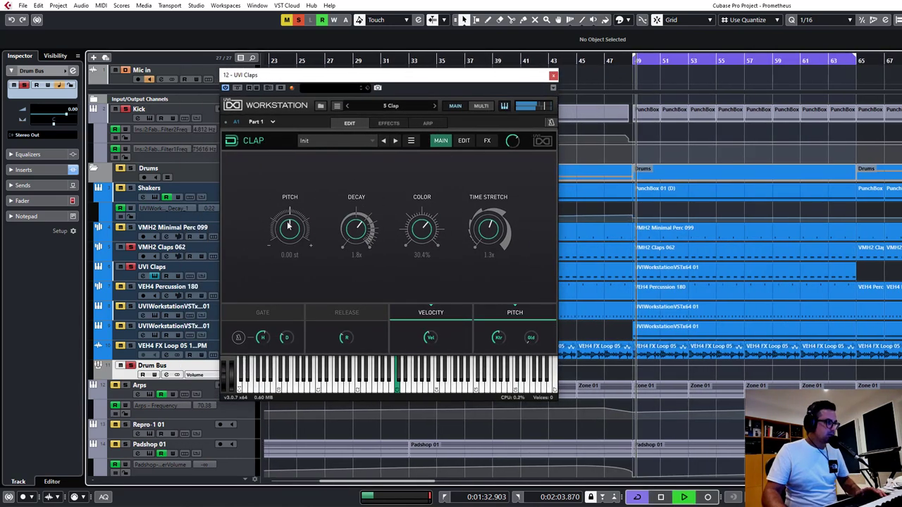
key(space)
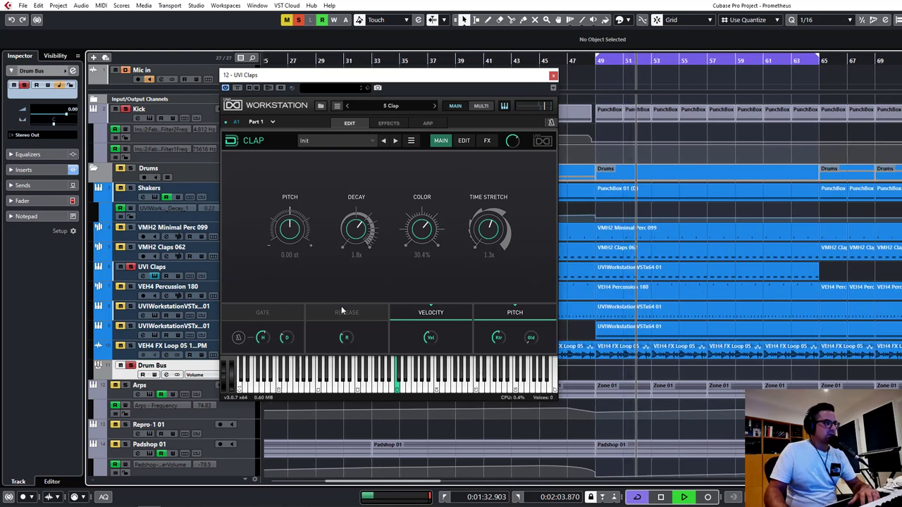
click(468, 142)
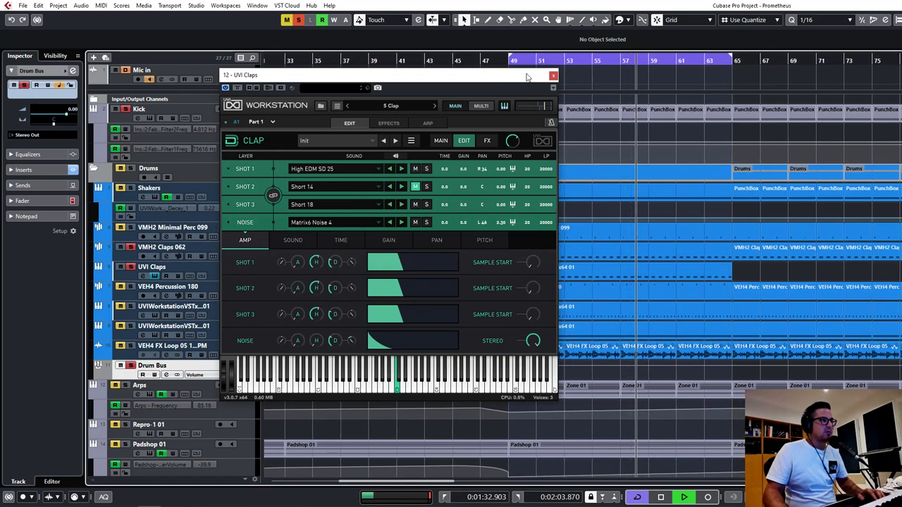
click(553, 75)
key(space)
Step: Try rendering the VMH2 Claps 062 and UVI Claps parts in bars 49 to 65 to one audio track, and undo the render
click(539, 274)
shift+click(539, 261)
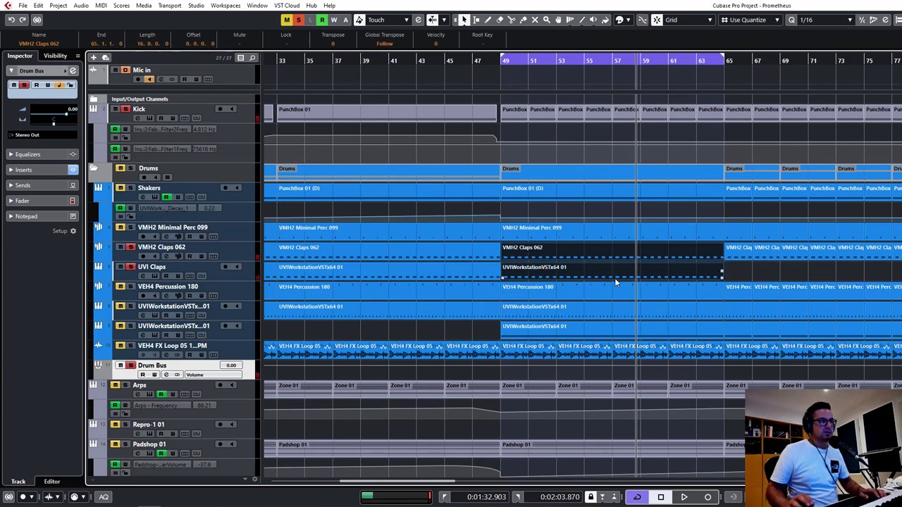
key(alt+r)
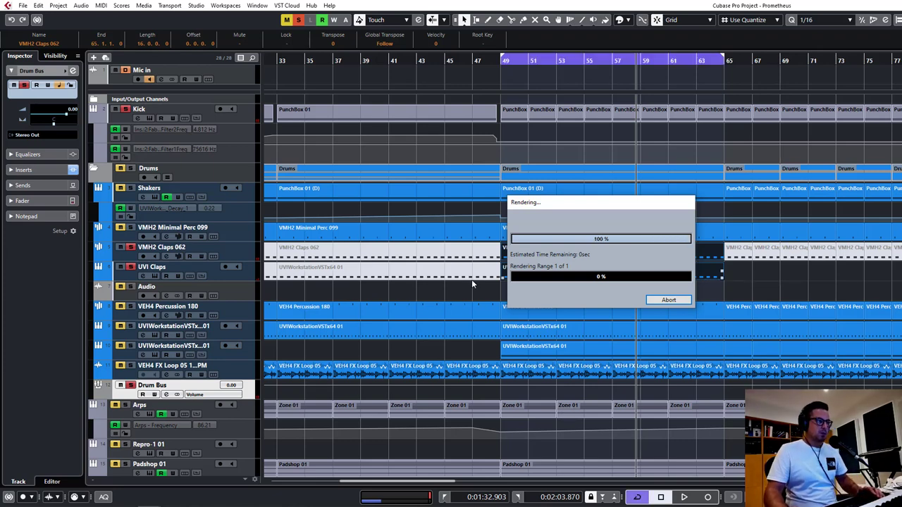
click(530, 292)
key(space)
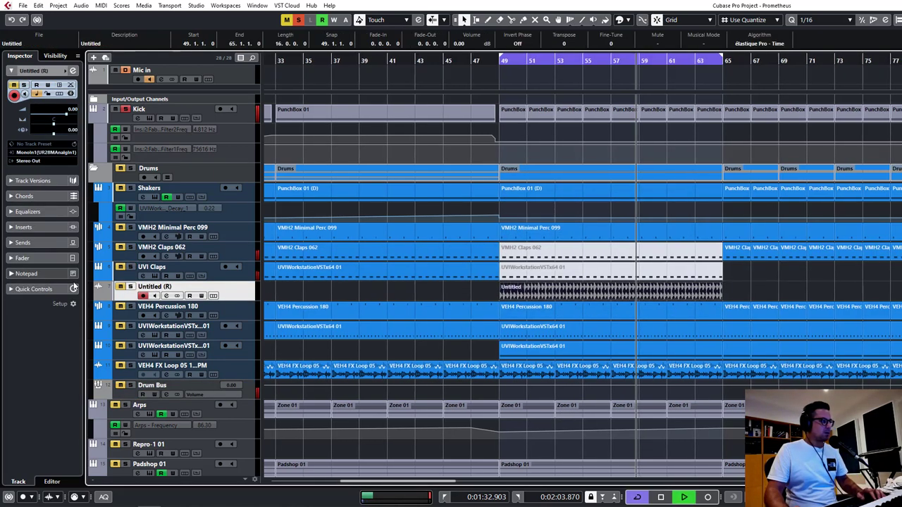
key(space)
click(132, 288)
click(131, 287)
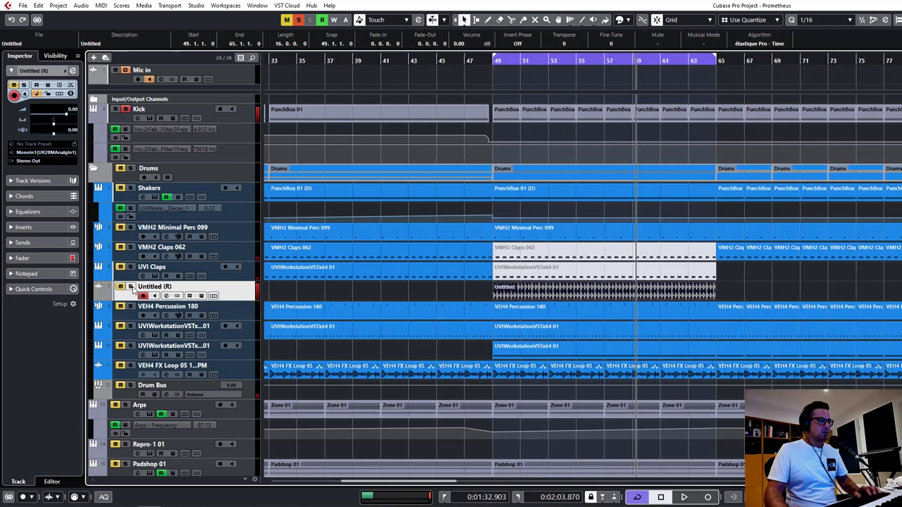
key(ctrl+z)
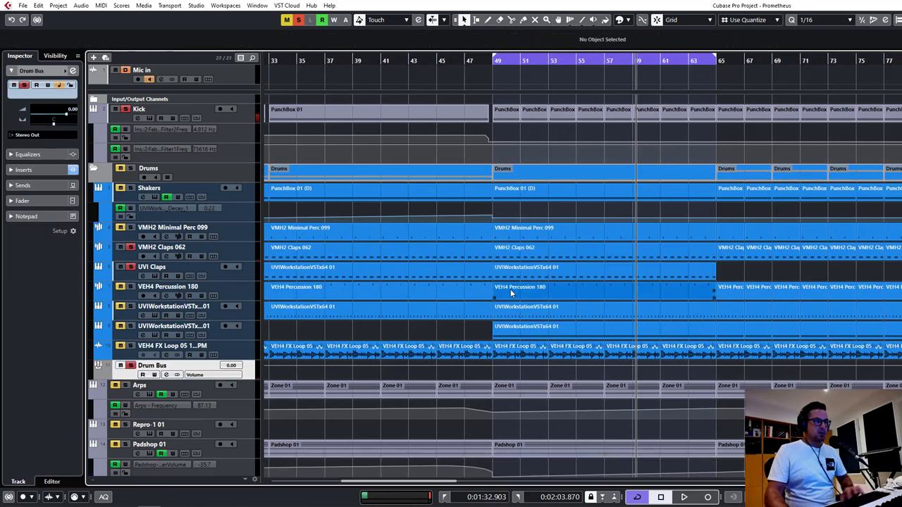
Step: Render the UVI Claps and VMH2 Claps 062 parts in bars 49 to 65 together into one new audio track
click(543, 275)
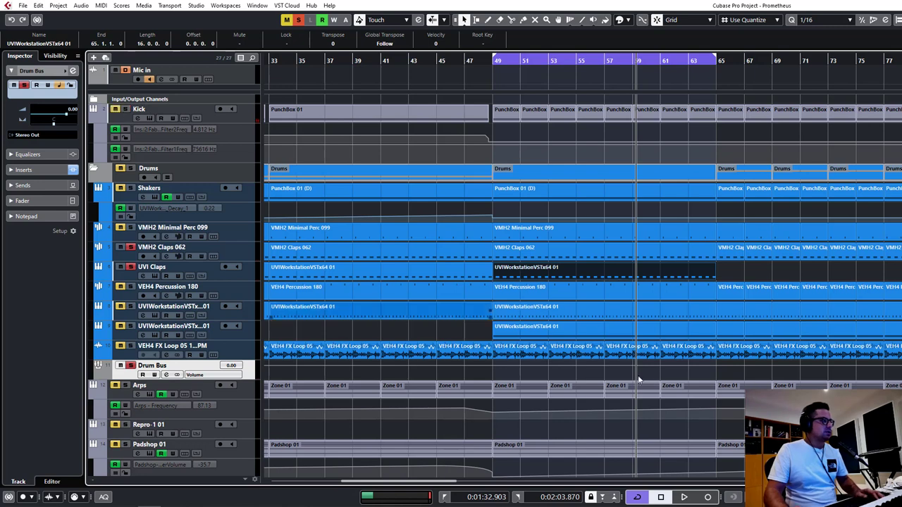
shift+click(553, 248)
key(alt+r)
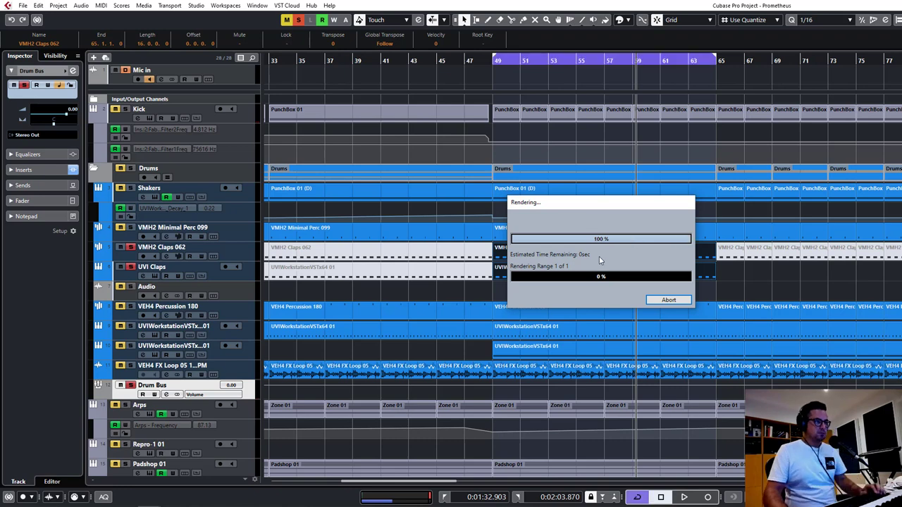
key(space)
click(572, 292)
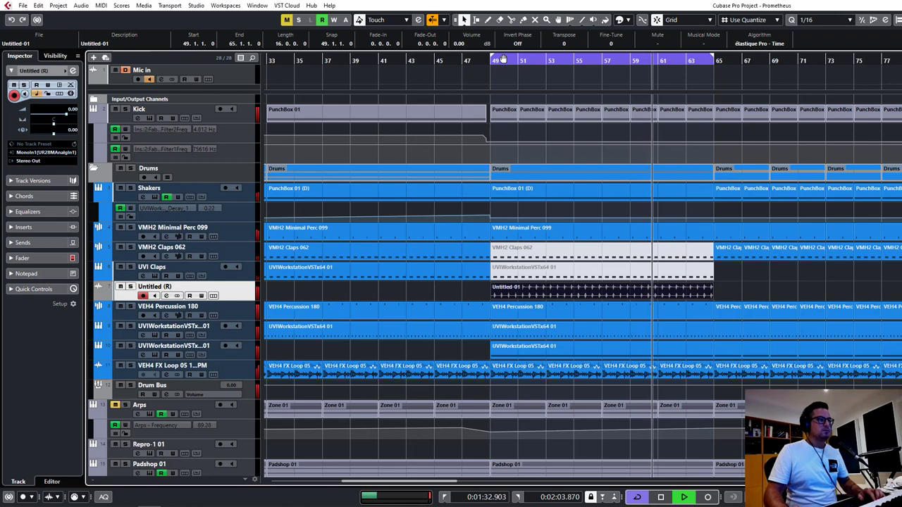
Step: Solo the rendered claps track and add the Purple Audio MC 77 compressor in its first insert slot
click(452, 62)
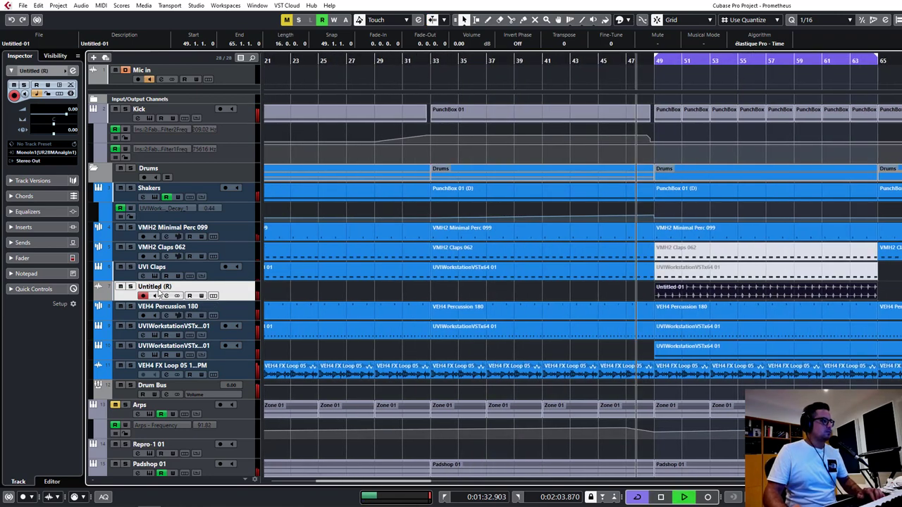
click(131, 287)
click(166, 296)
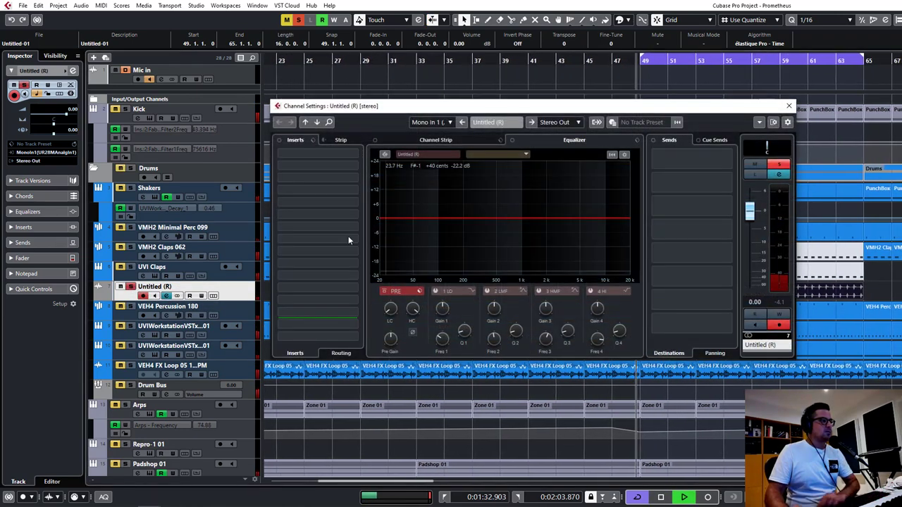
click(303, 150)
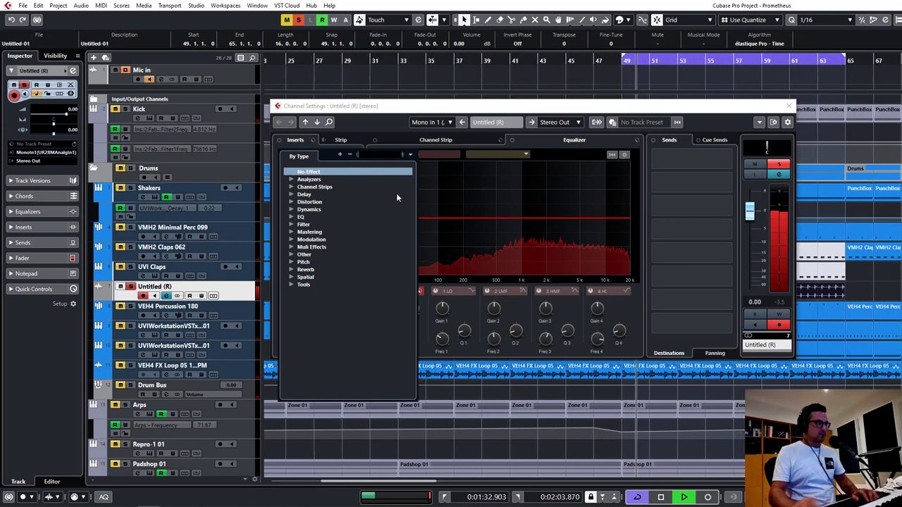
click(292, 209)
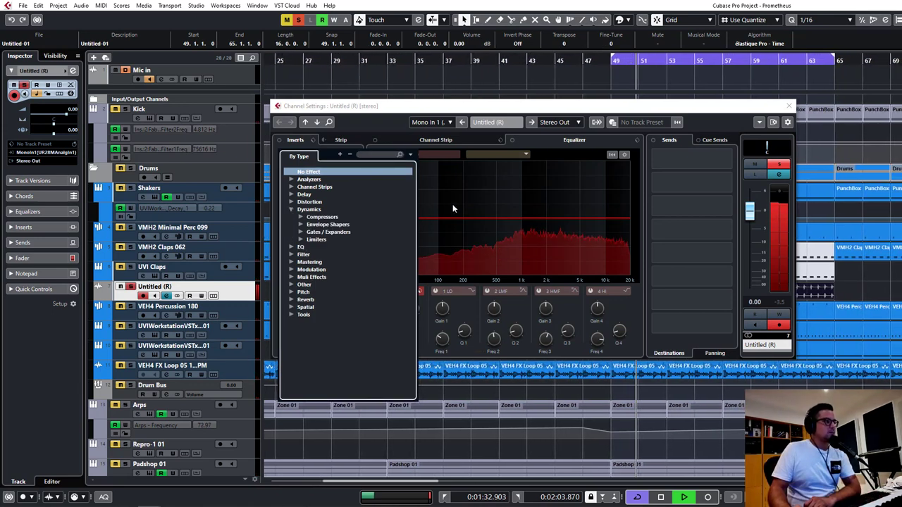
click(300, 217)
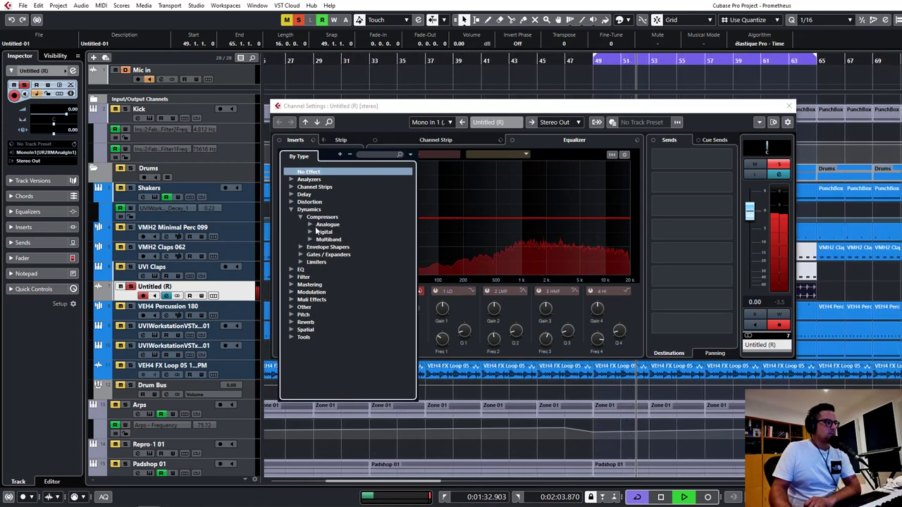
click(309, 224)
click(349, 284)
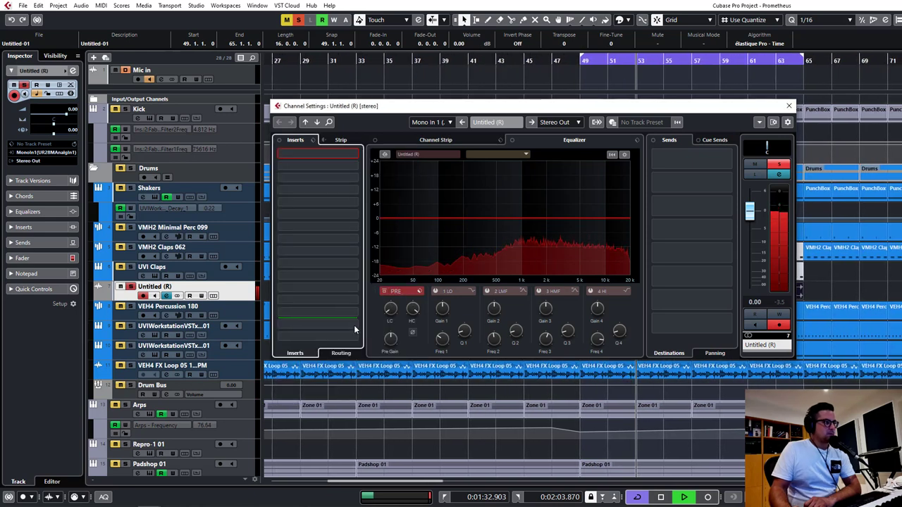
Step: Examine the Purple Audio MC 77's controls while the claps play, and close the plug-in and channel settings windows
click(289, 154)
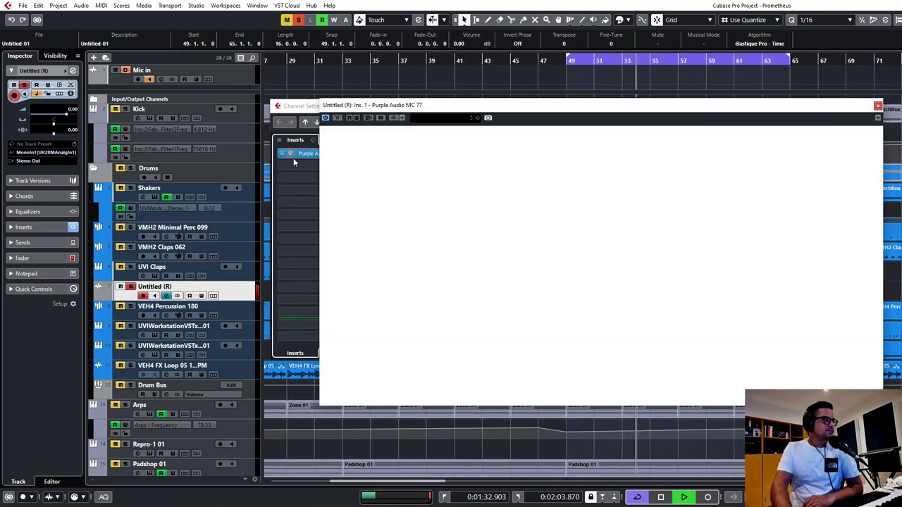
drag(425, 105, 264, 93)
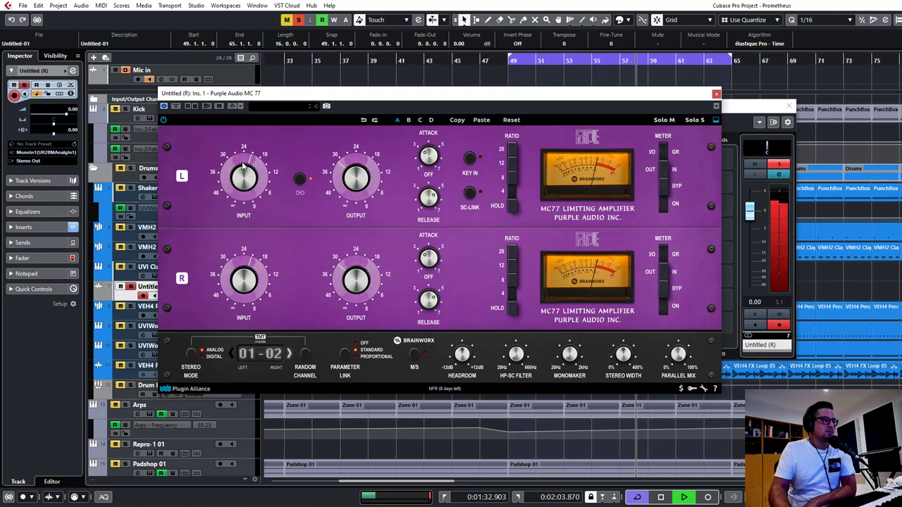
click(716, 94)
click(788, 106)
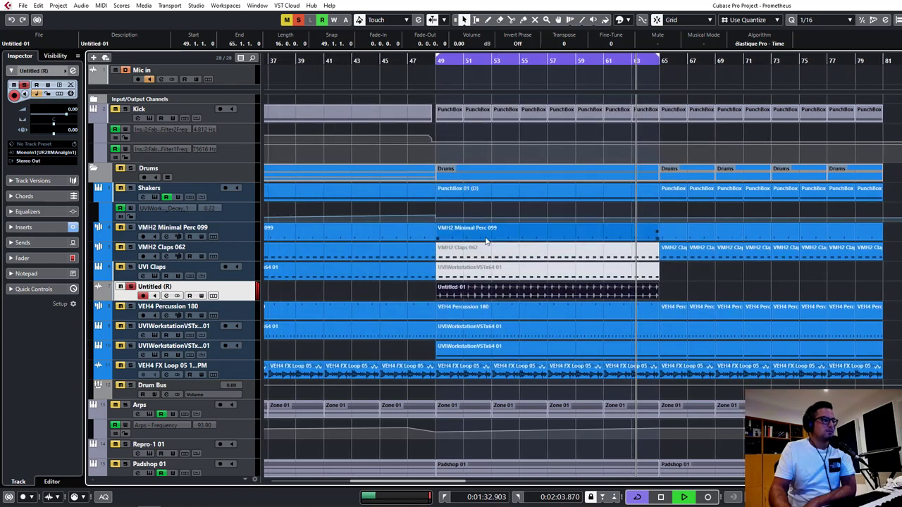
Step: Inspect the rendered claps waveform in the sample editor and return to the arrangement
double_click(500, 296)
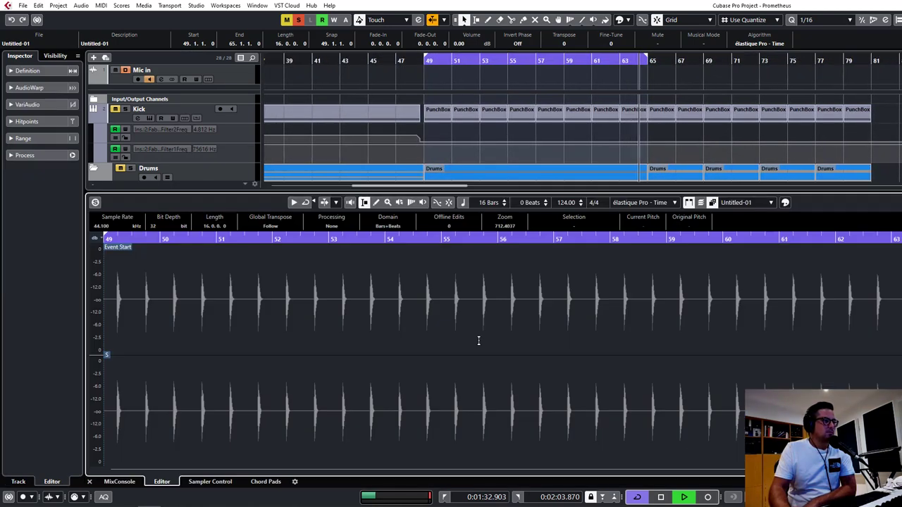
key(Return)
click(374, 290)
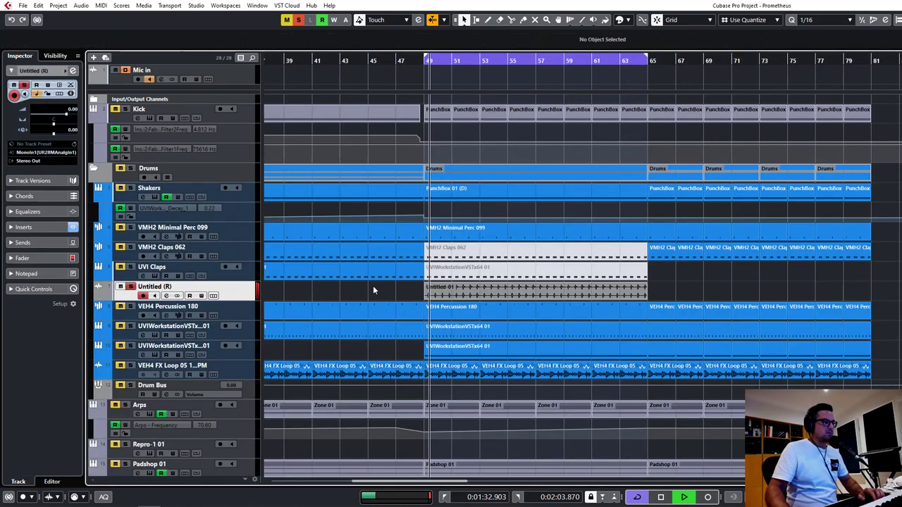
Step: Colour the rendered claps track blue to match the other drum tracks
key(g)
key(g)
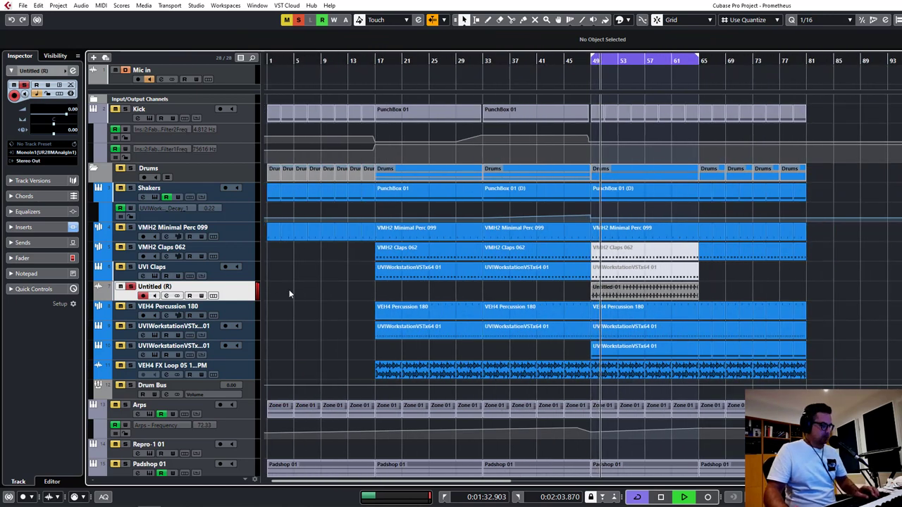
key(shift+c)
click(398, 213)
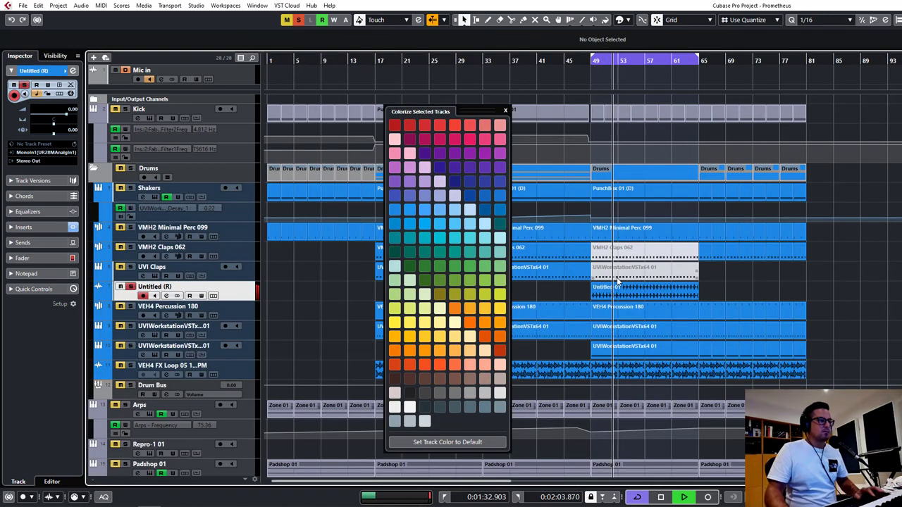
Step: Turn off the solos on the drum tracks and mute the original UVI Claps and VMH2 Claps 062 tracks
click(618, 277)
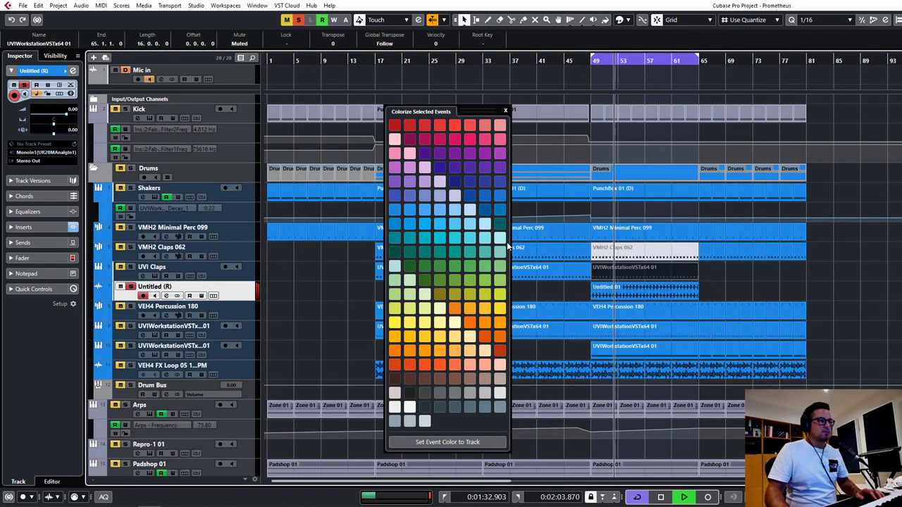
click(505, 111)
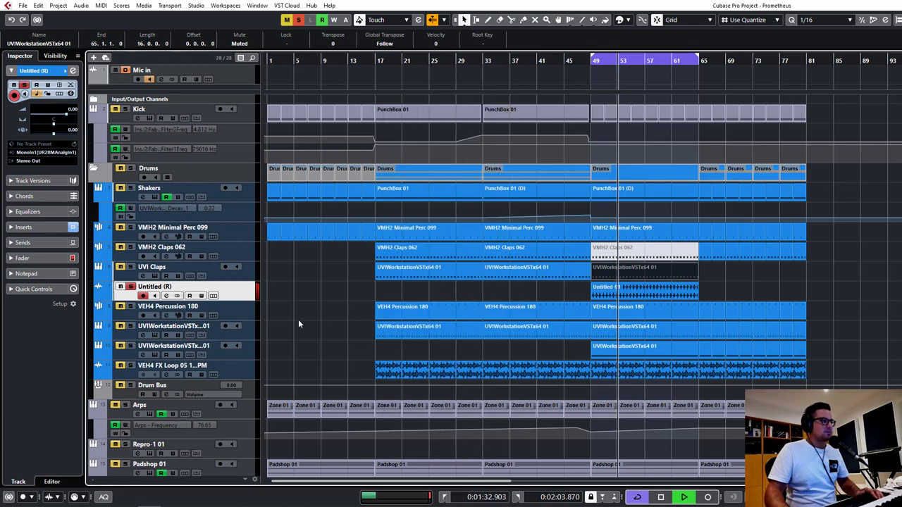
click(131, 278)
click(130, 287)
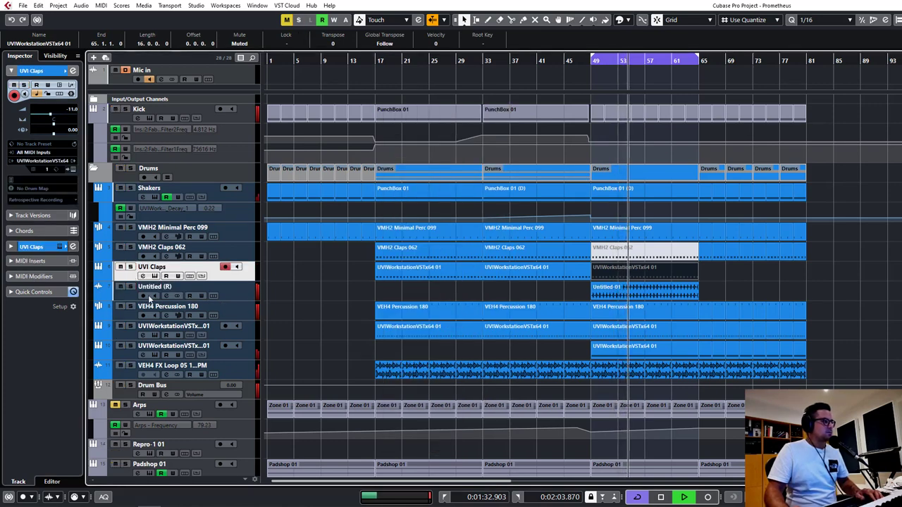
click(120, 267)
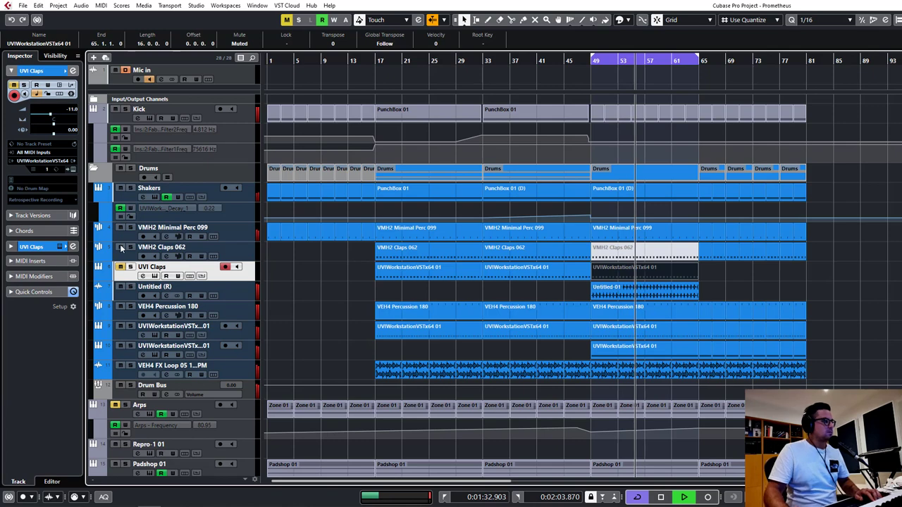
click(120, 247)
click(426, 301)
click(493, 306)
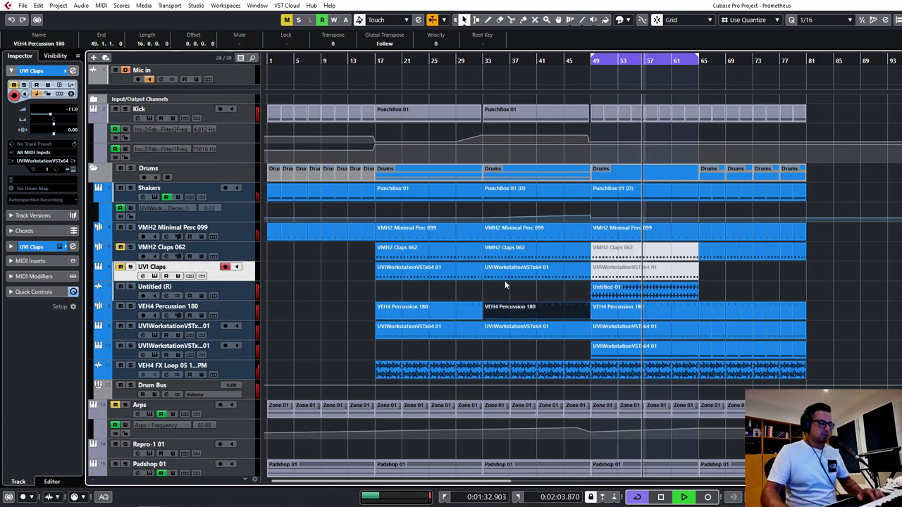
key(h)
key(h)
key(h)
click(787, 288)
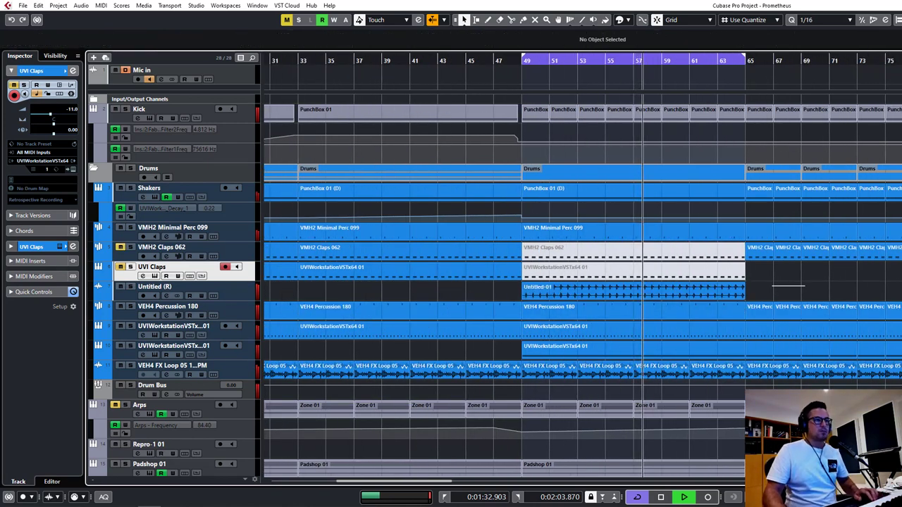
click(551, 269)
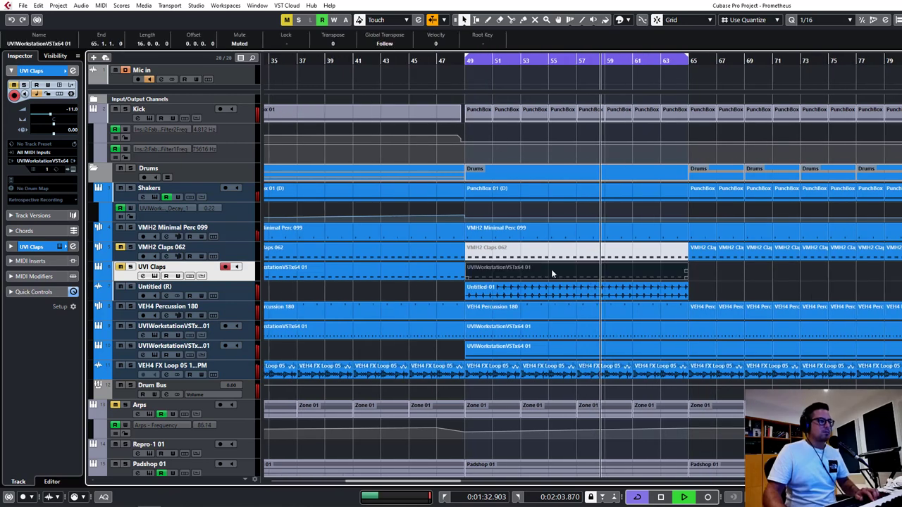
click(296, 285)
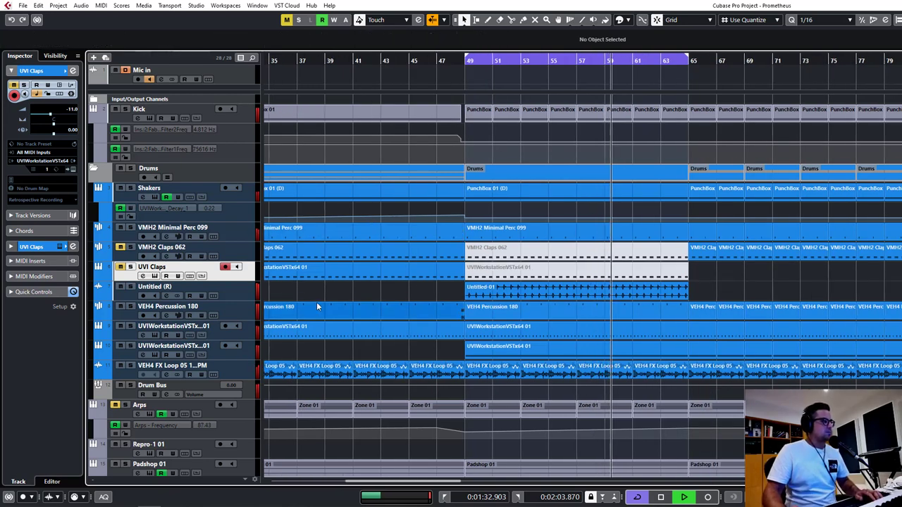
click(247, 392)
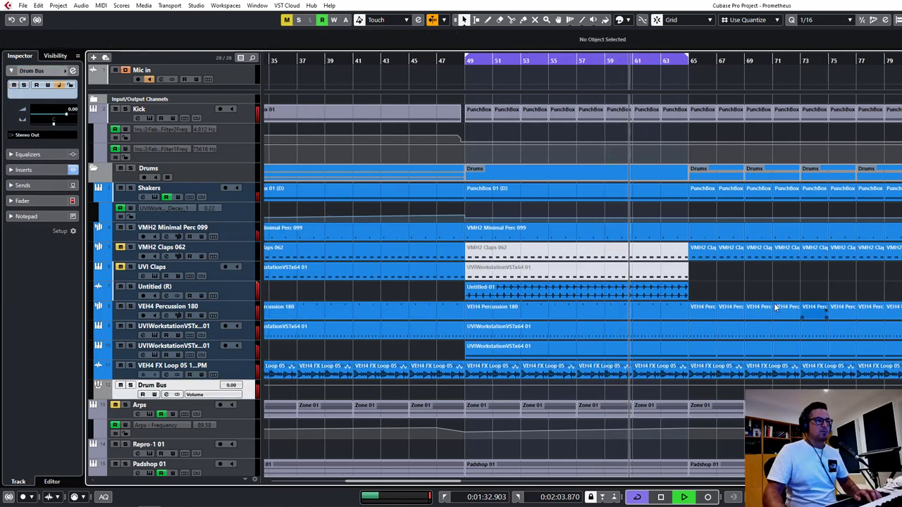
Step: Move the event on the HDVA_Hugetexture track to start at bar 55, and split the Audio 03 texture event at bar 57
scroll(584, 280, down, 5)
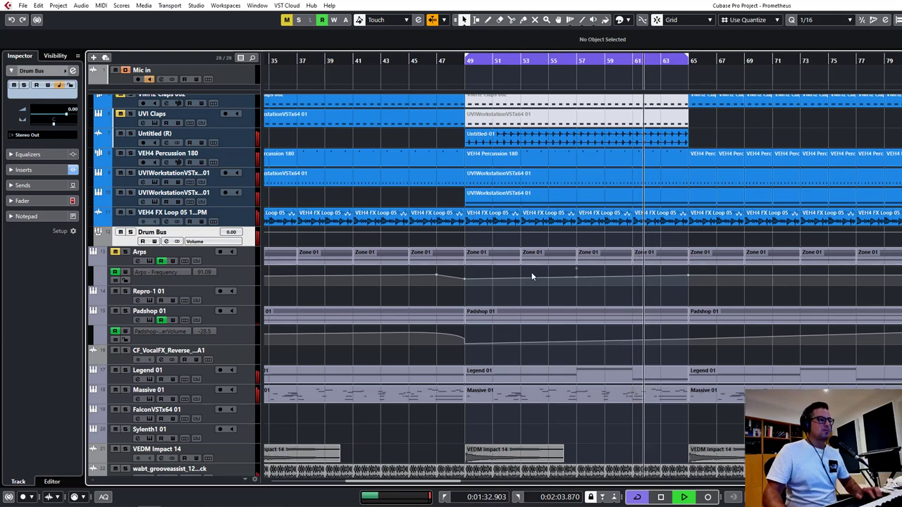
scroll(640, 247, down, 3)
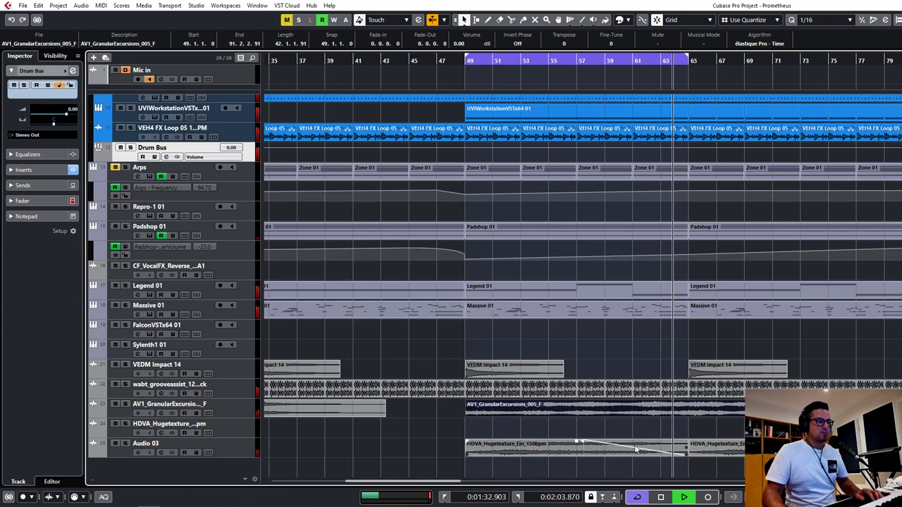
click(652, 460)
click(593, 450)
drag(577, 442, 577, 442)
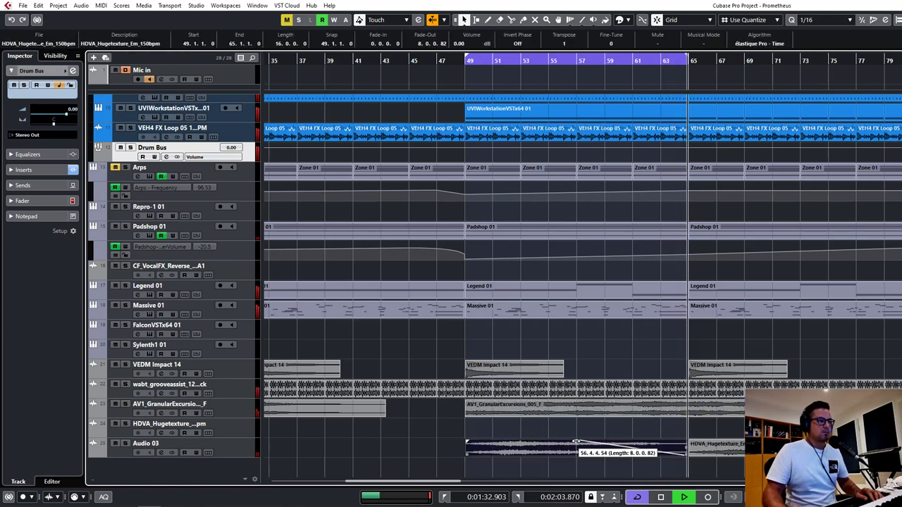
click(648, 432)
drag(810, 432, 597, 433)
click(626, 452)
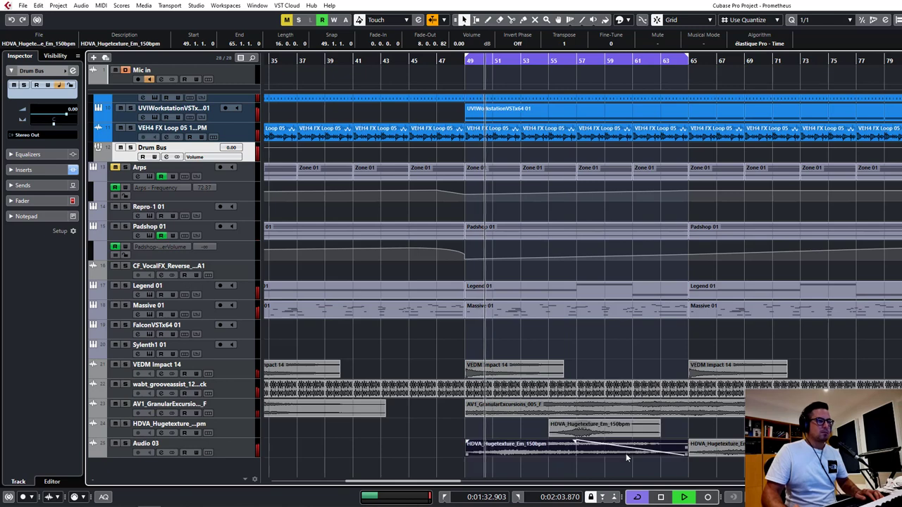
alt+click(578, 451)
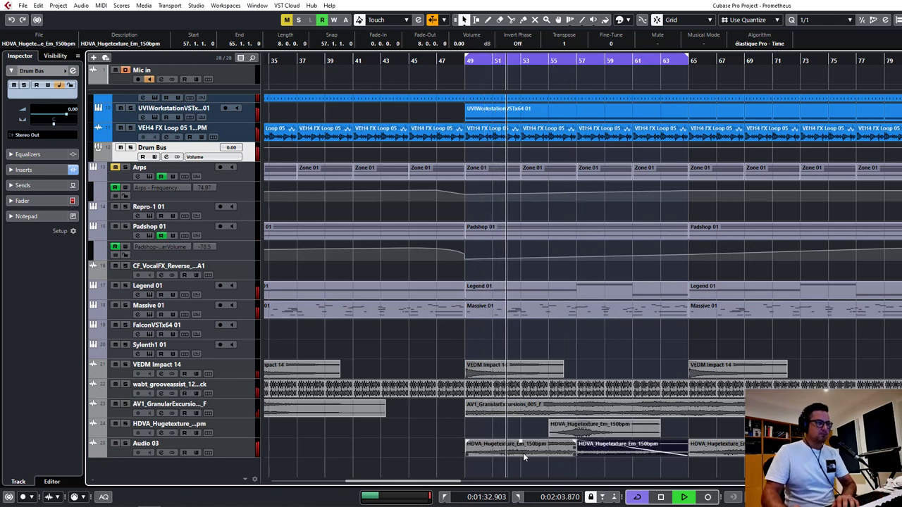
Step: Try reversing the Audio 03 texture event at bars 57 to 65 as a new version, and undo the reversal
right_click(608, 451)
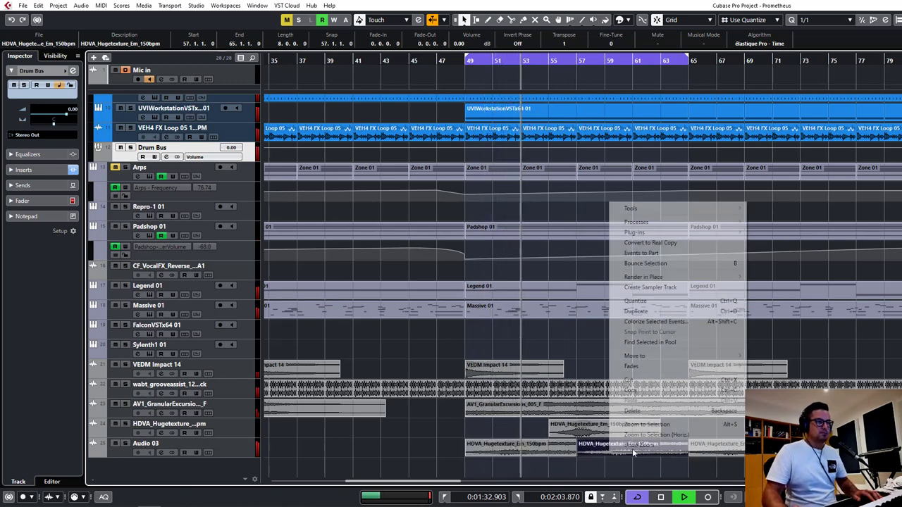
mouse_move(669, 222)
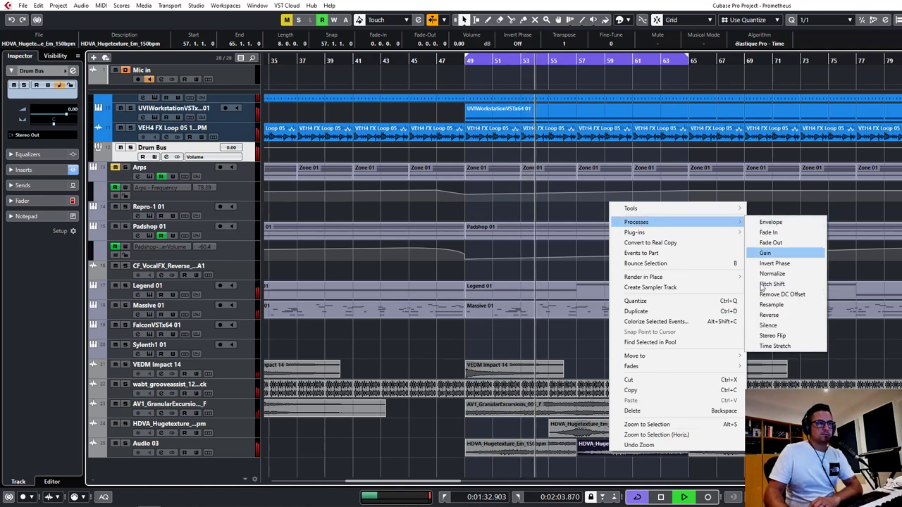
click(769, 315)
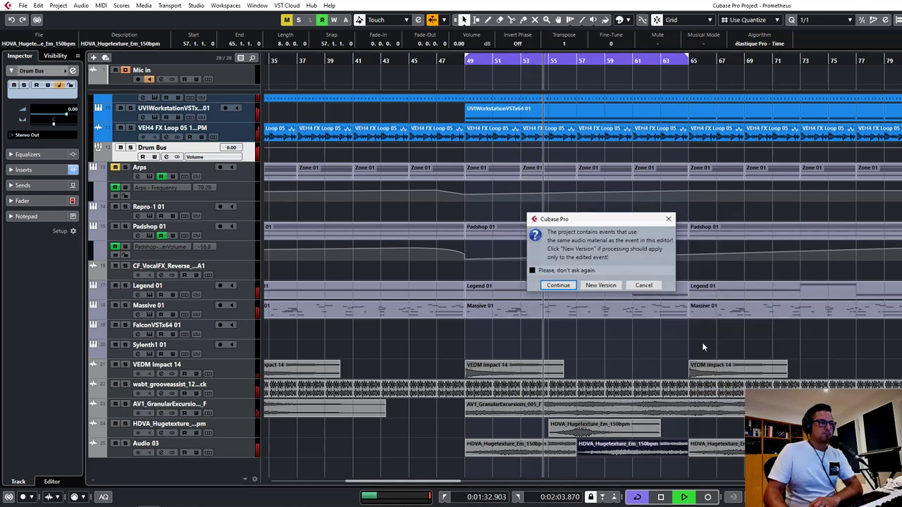
click(600, 286)
drag(667, 464, 537, 454)
click(589, 462)
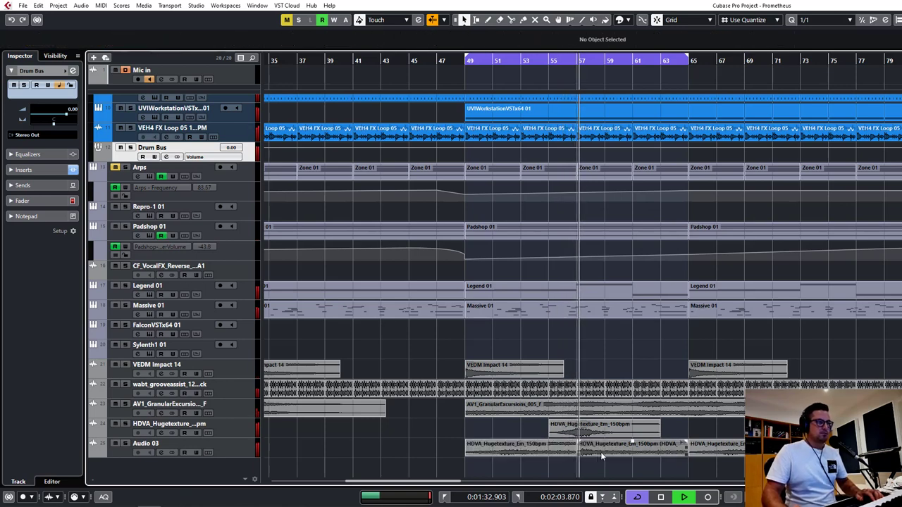
click(599, 454)
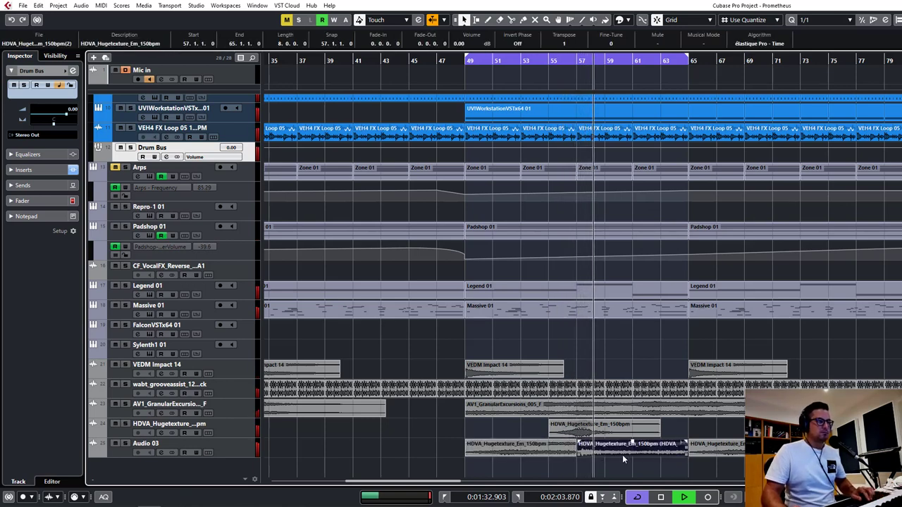
key(ctrl+z)
Step: Bounce the Audio 03 texture event at bars 57 to 65 to a new file, replace the event, and reverse it
key(alt+b)
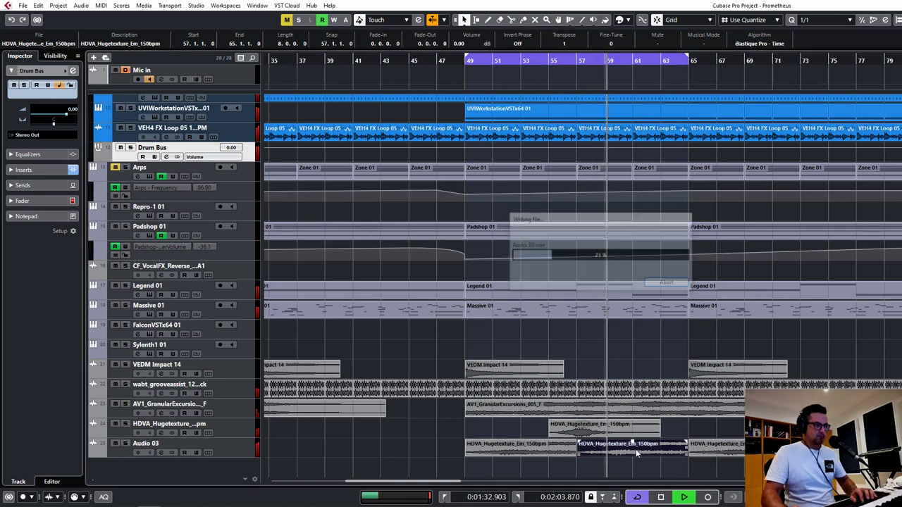
click(581, 273)
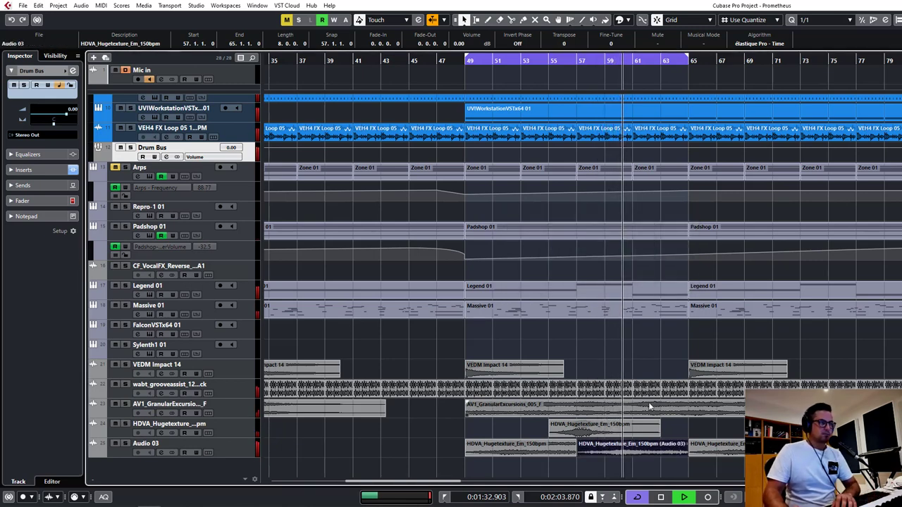
right_click(626, 442)
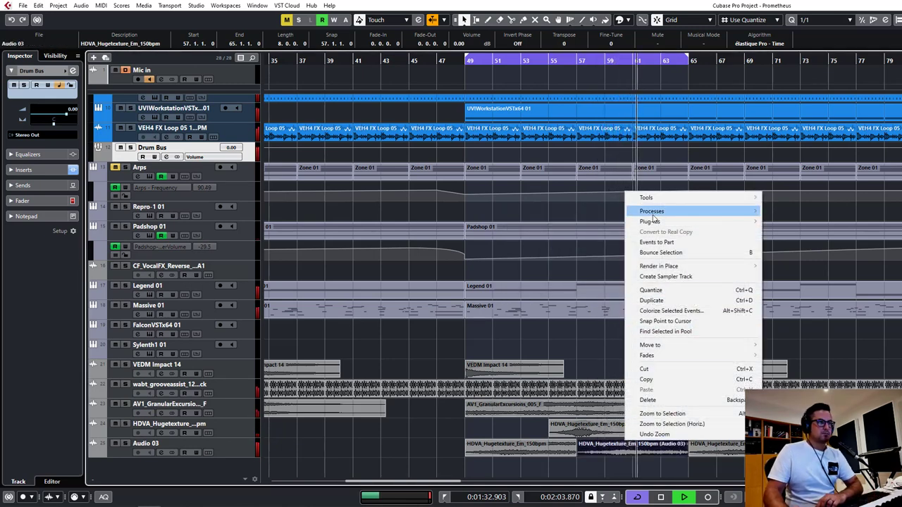
mouse_move(741, 213)
click(794, 305)
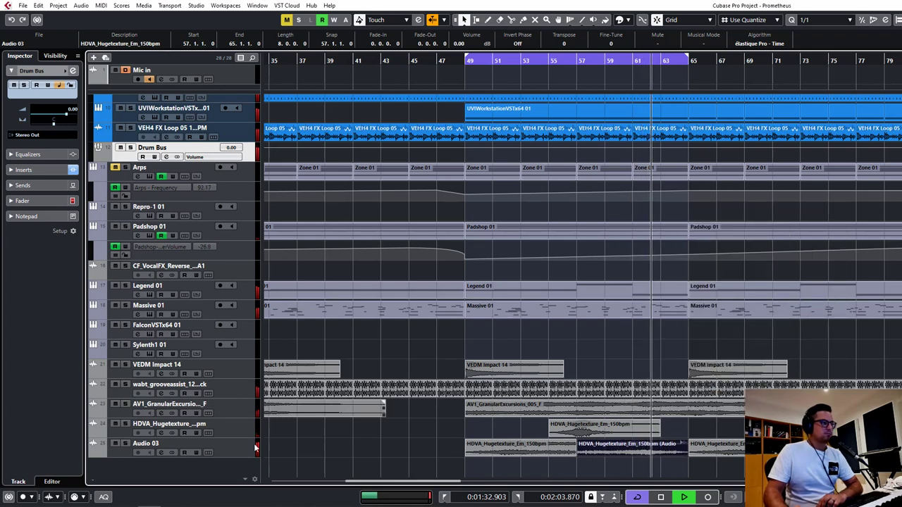
Step: Raise the low-cut frequency in Audio 03's channel settings and lower its fader to -2.02 dB
click(162, 452)
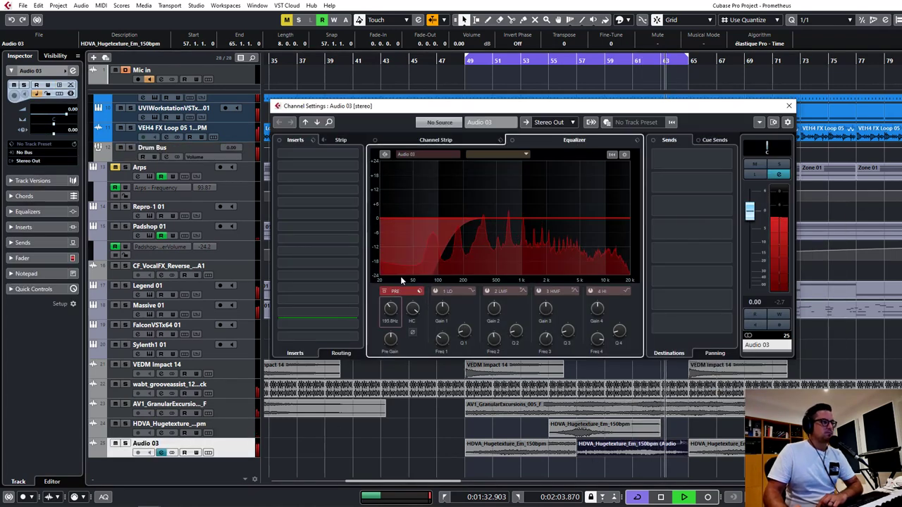
drag(751, 210, 759, 221)
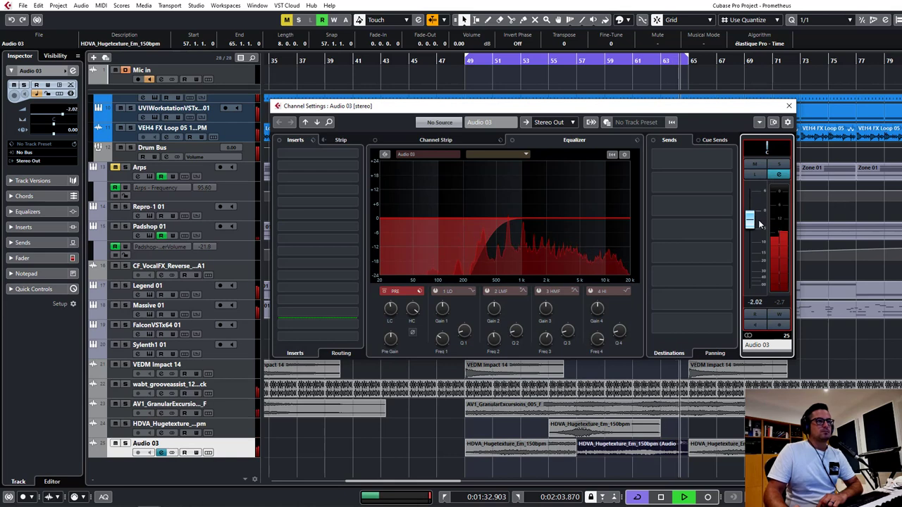
click(788, 106)
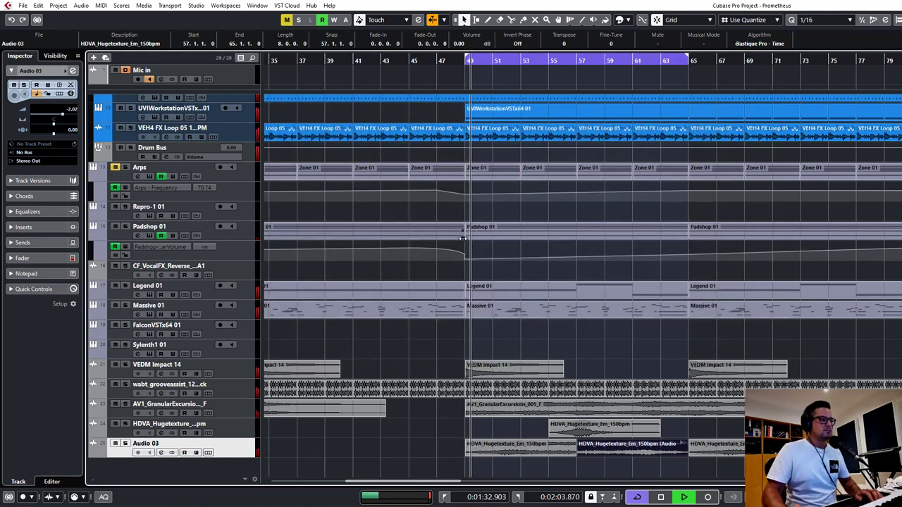
scroll(498, 170, up, 5)
click(510, 293)
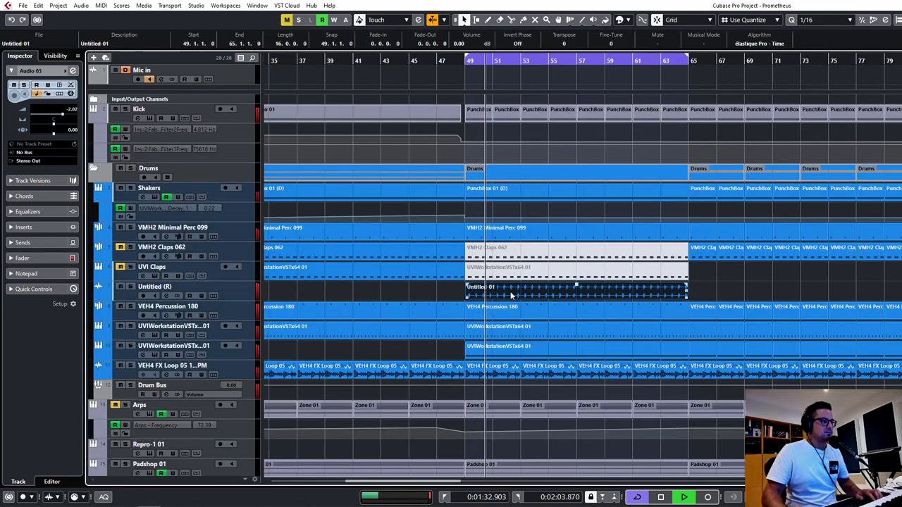
click(538, 311)
key(h)
key(h)
key(h)
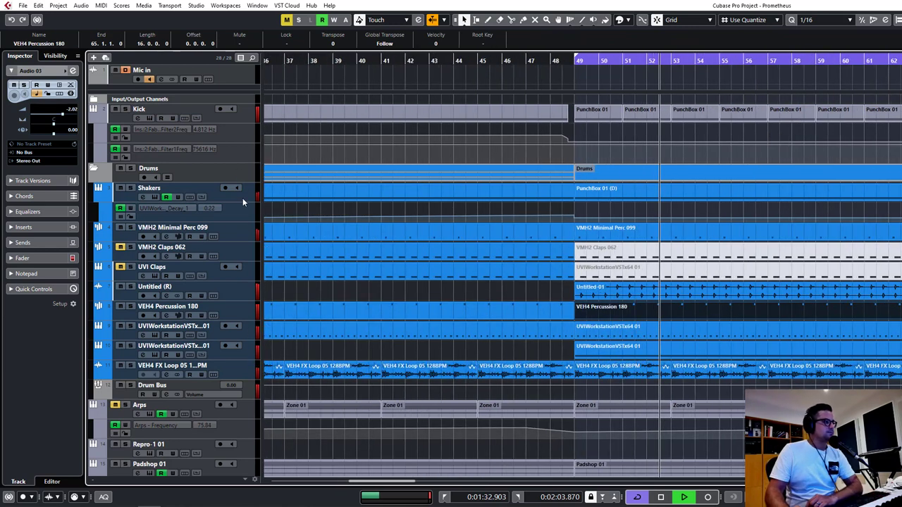
right_click(243, 390)
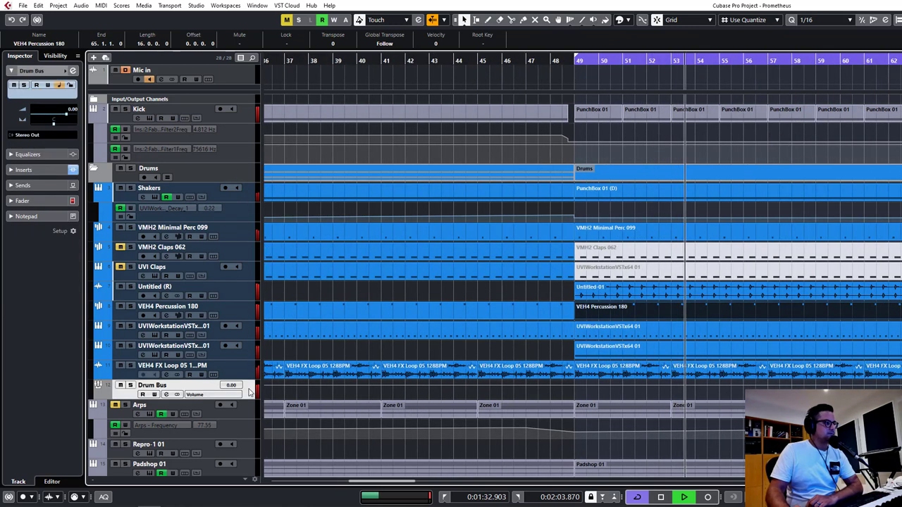
mouse_move(312, 235)
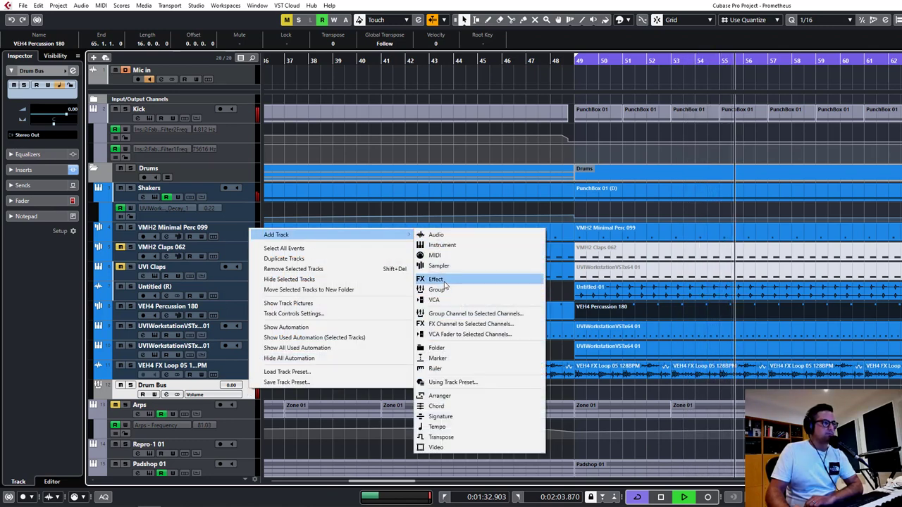
click(468, 324)
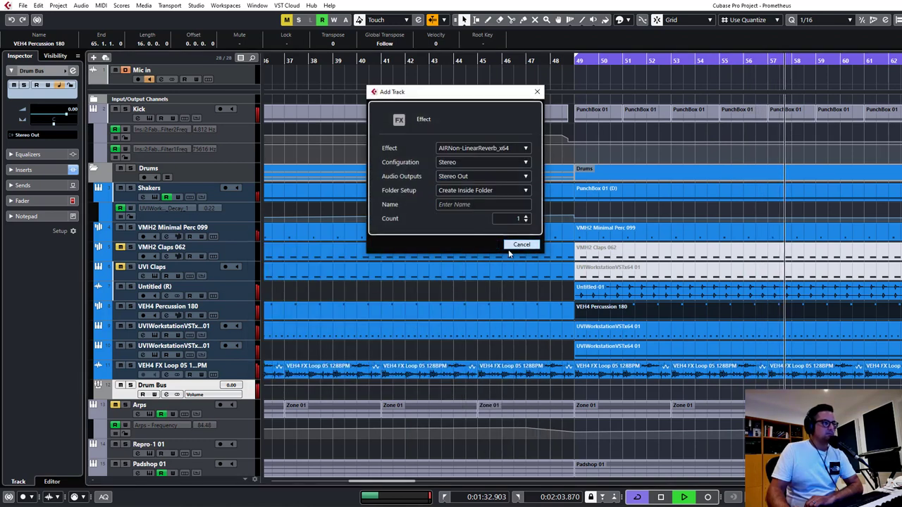
click(510, 247)
Step: Add a stereo effect track using ValhallaRoom_x64 and routed to Stereo Out
right_click(249, 389)
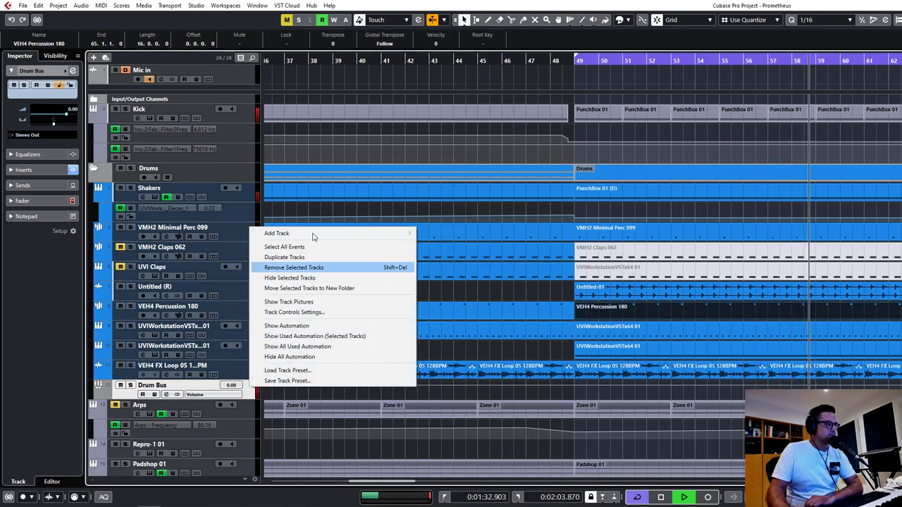
mouse_move(312, 232)
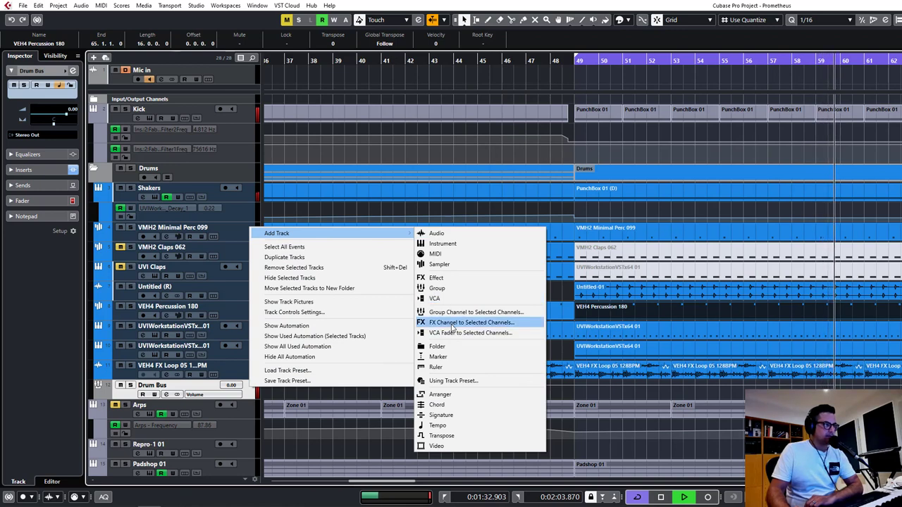
click(441, 278)
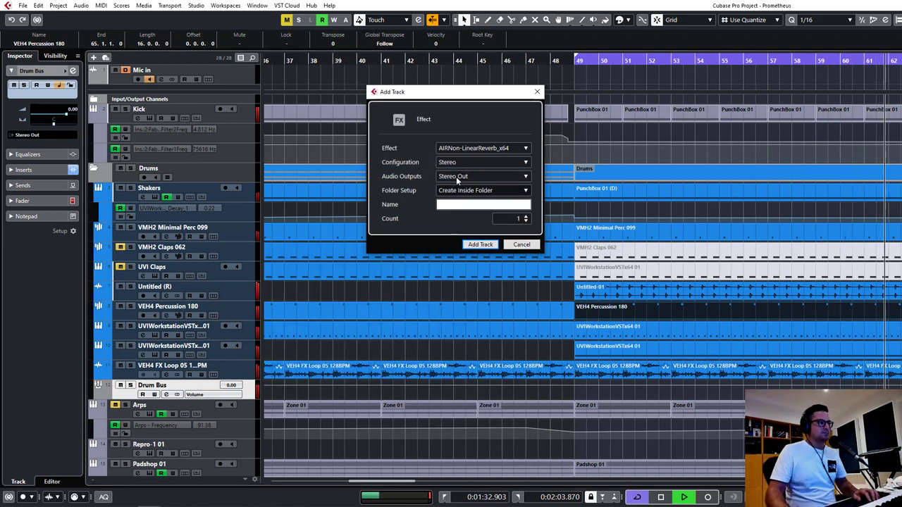
click(476, 148)
text(val)
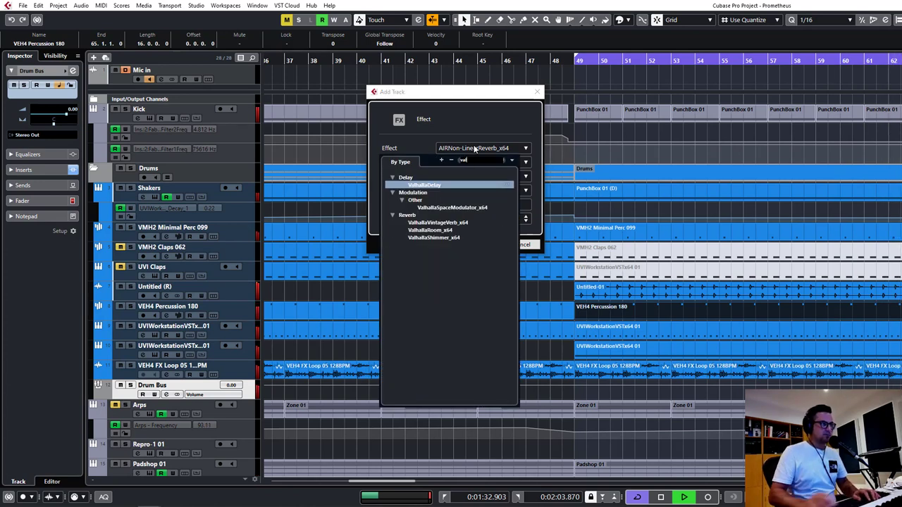
click(431, 230)
click(481, 244)
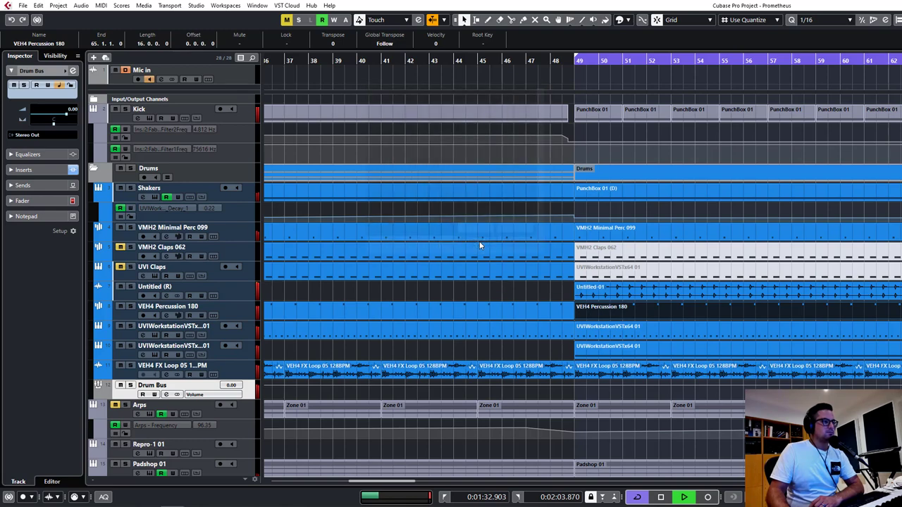
Step: Move the FX 1-ValhallaRoom_x64 track directly above the Drum Bus track
scroll(589, 225, left, 2)
scroll(512, 300, right, 2)
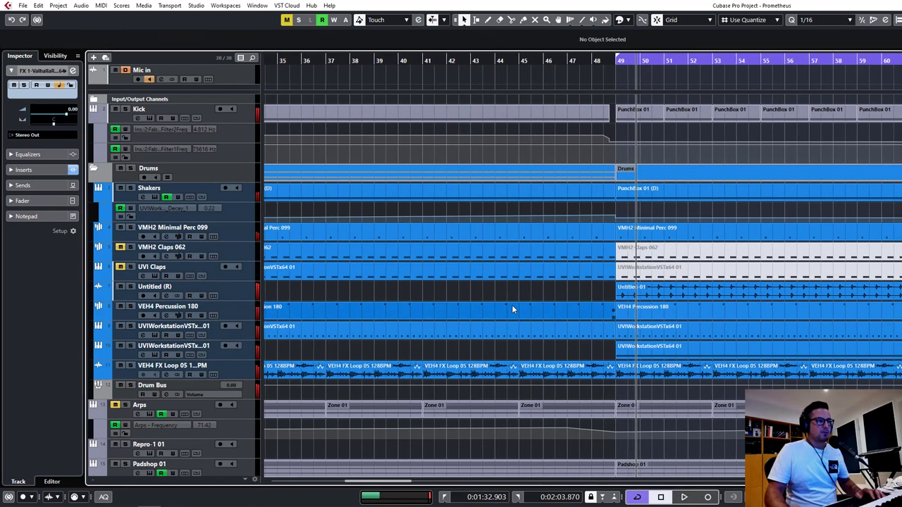
scroll(198, 338, right, 2)
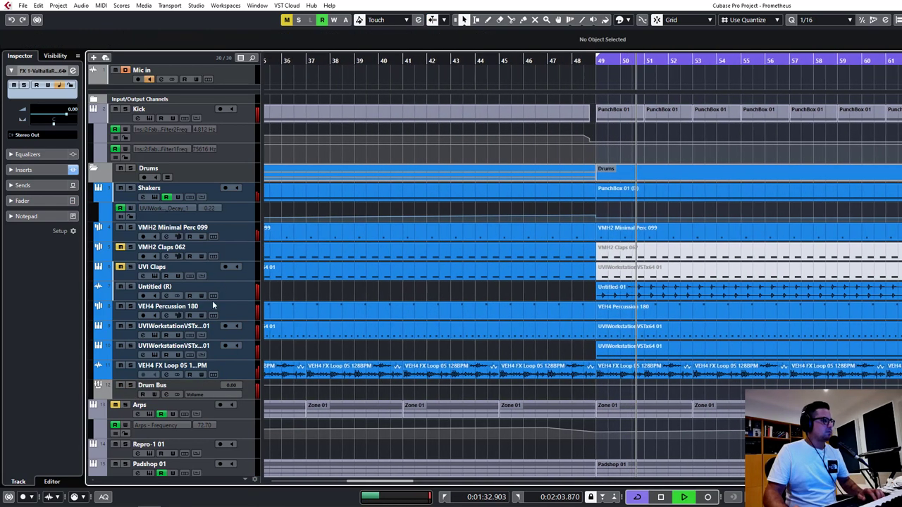
scroll(212, 300, down, 5)
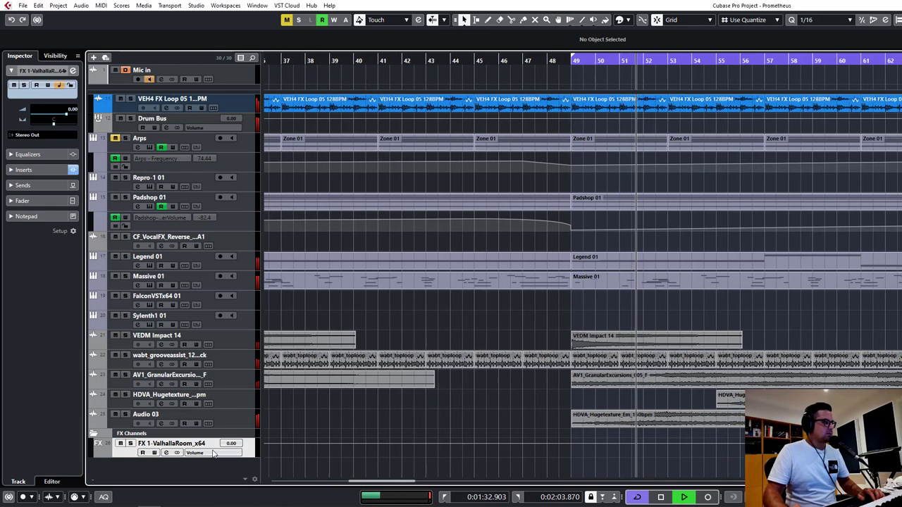
scroll(238, 101, up, 5)
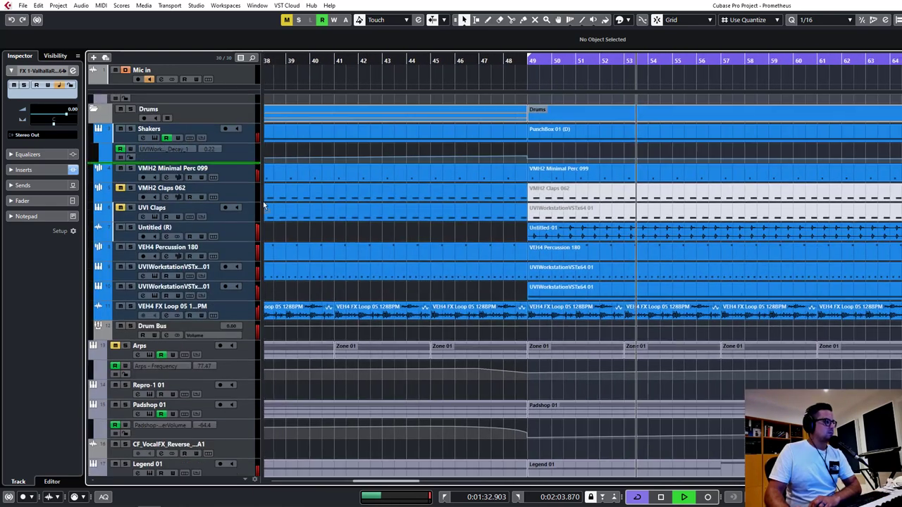
drag(264, 204, 264, 324)
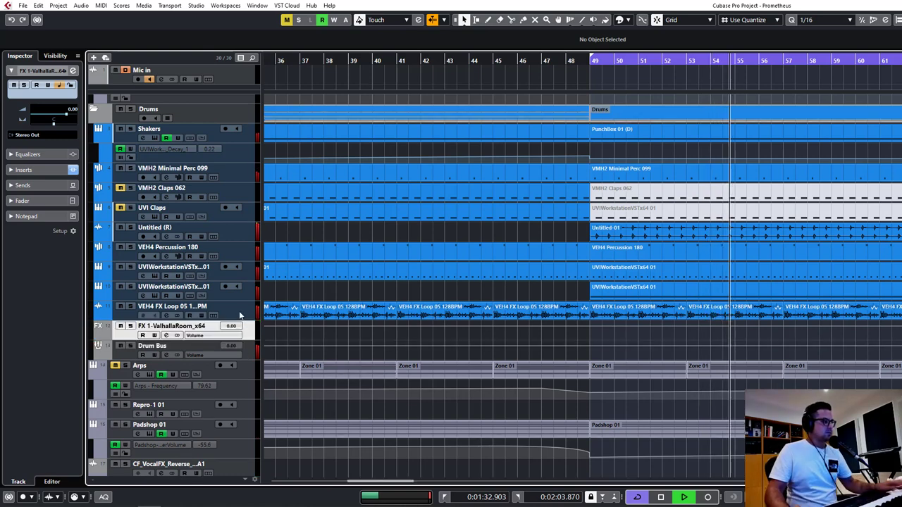
Step: Raise the reverb channel's low cut and set ValhallaRoom to Bright Room with 100% mix, 0.8 ms predelay and 0.49 s decay
click(167, 336)
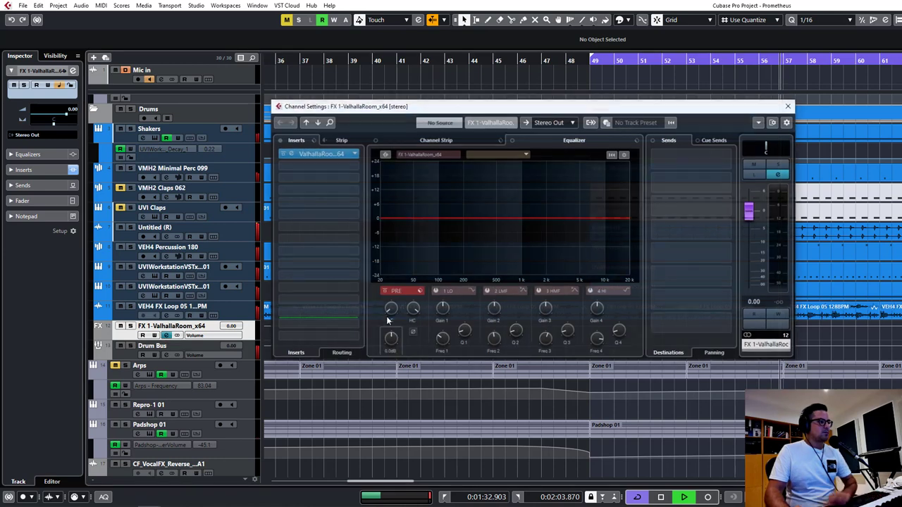
drag(389, 308, 397, 267)
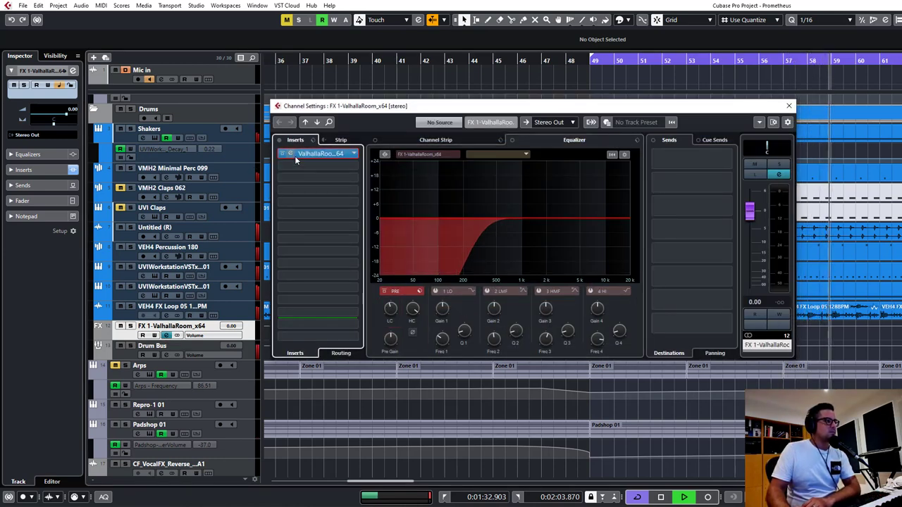
click(296, 155)
drag(448, 271, 457, 65)
drag(516, 288, 482, 299)
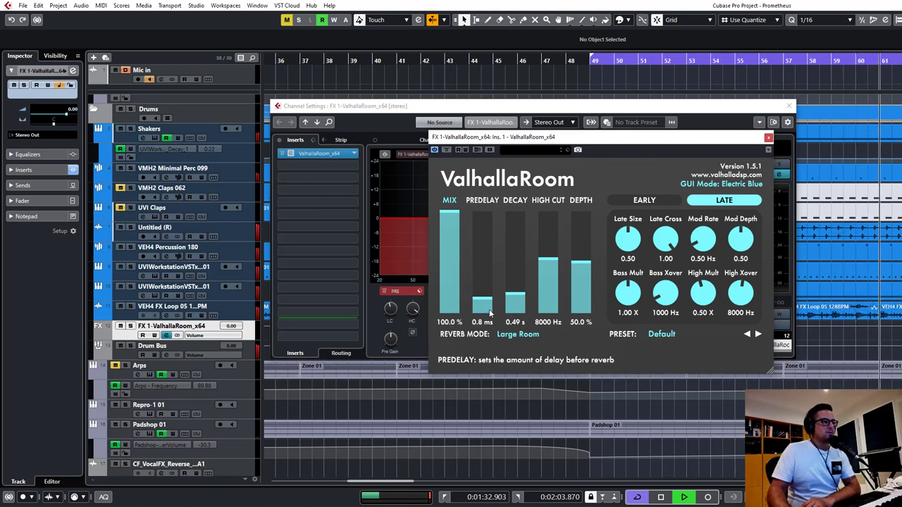
click(517, 334)
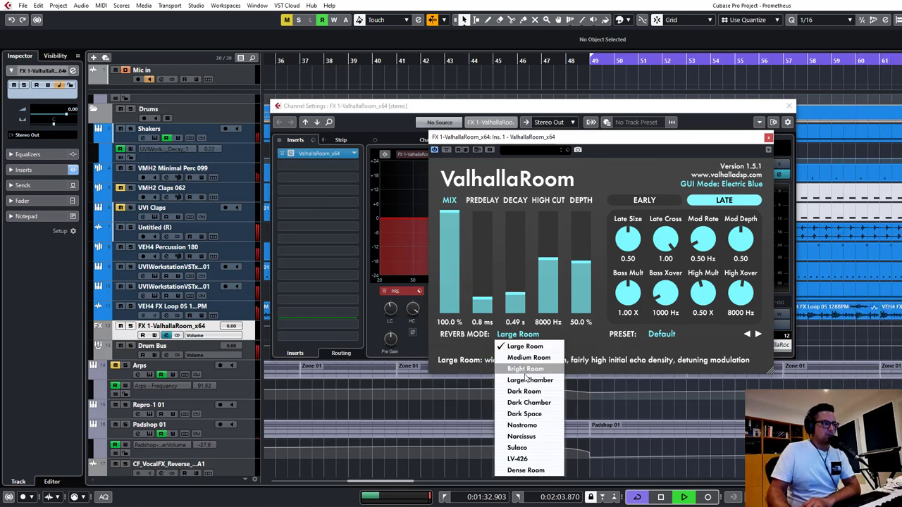
click(524, 369)
click(788, 106)
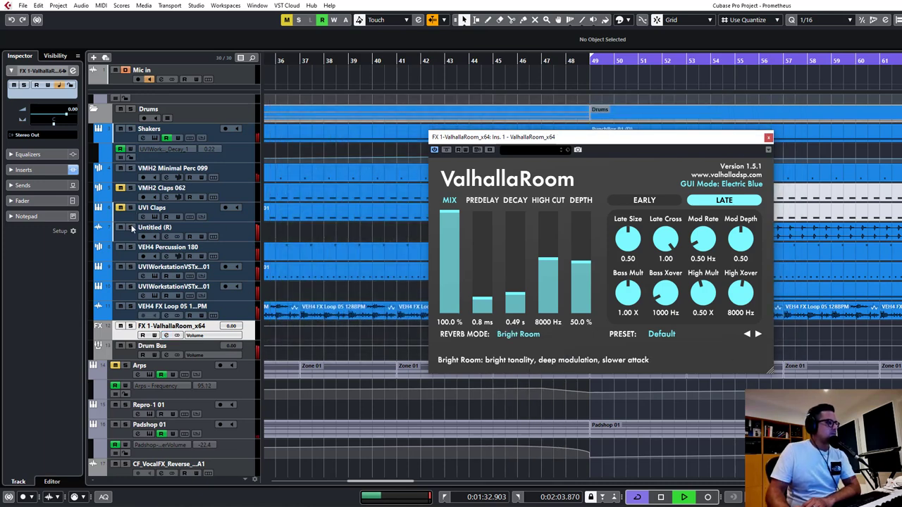
Step: Solo the Untitled (R) track and rename it Claps
double_click(152, 226)
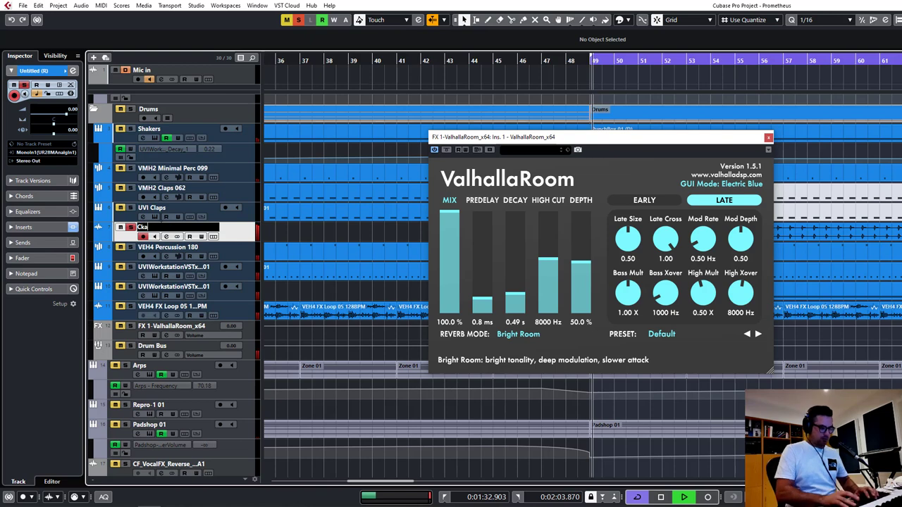
text(Claps)
key(Return)
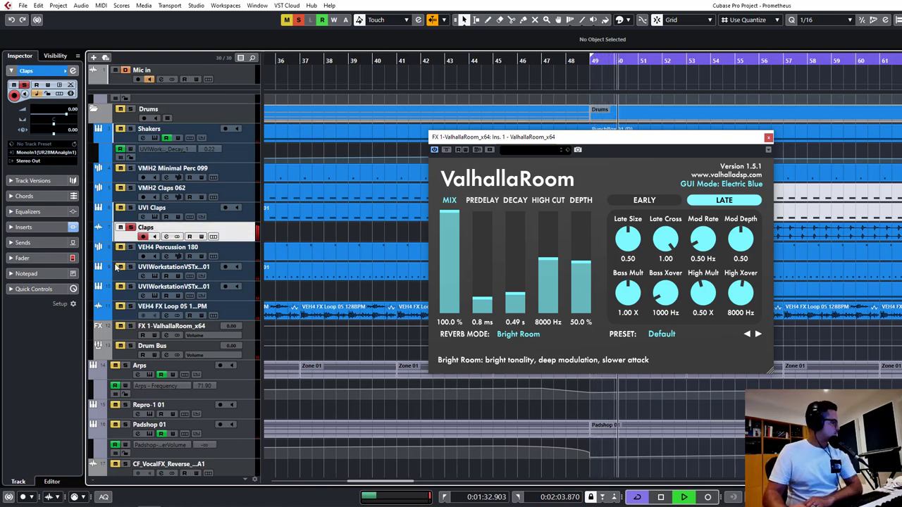
Step: Send Claps to FX 1-ValhallaRoom_x64 at -19.3 dB, and set the reverb to 0.5 ms predelay, 0.59 s decay and 9580 Hz high cut
click(159, 237)
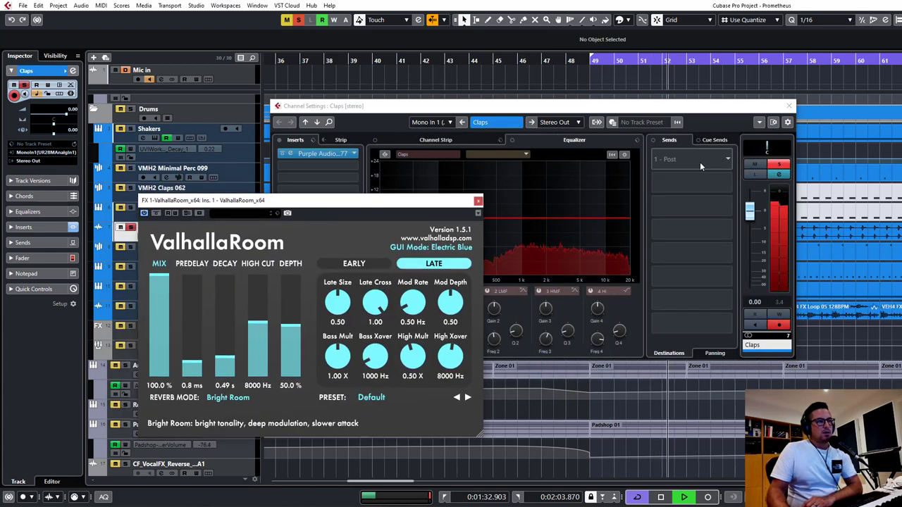
click(700, 167)
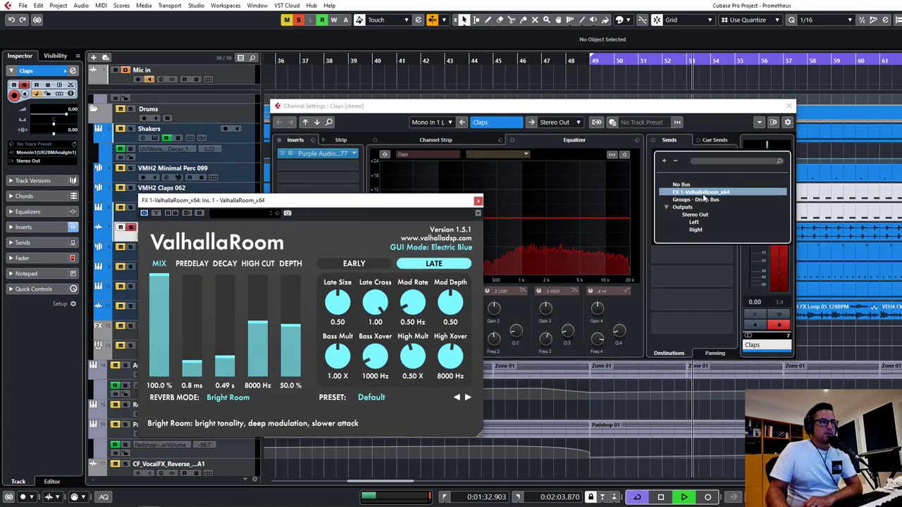
click(701, 193)
click(657, 153)
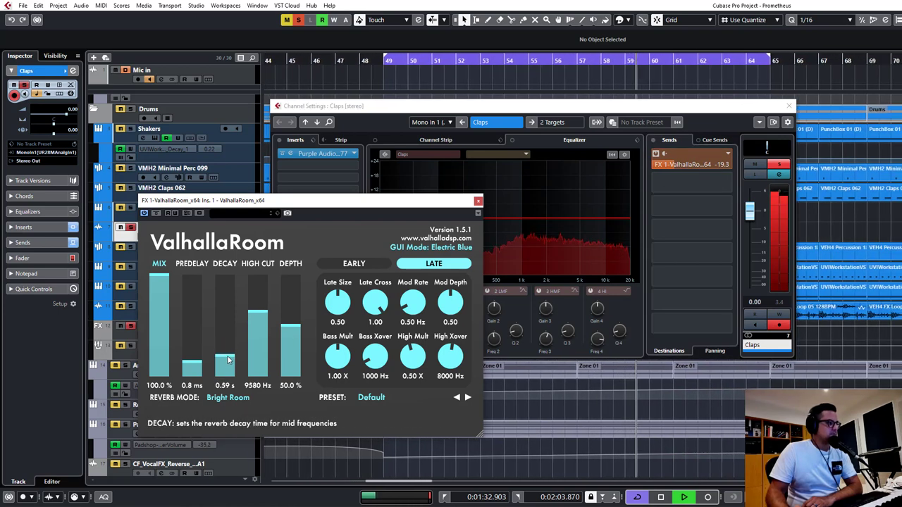
drag(192, 366, 192, 368)
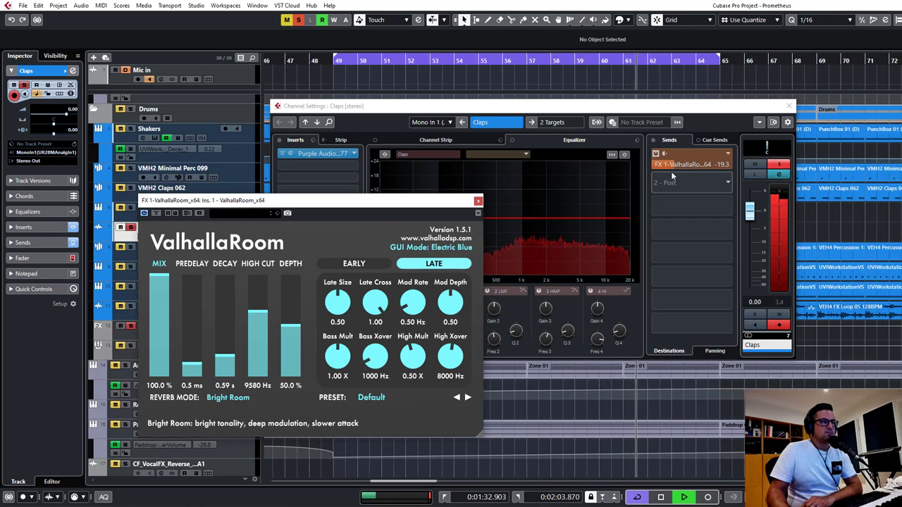
click(478, 200)
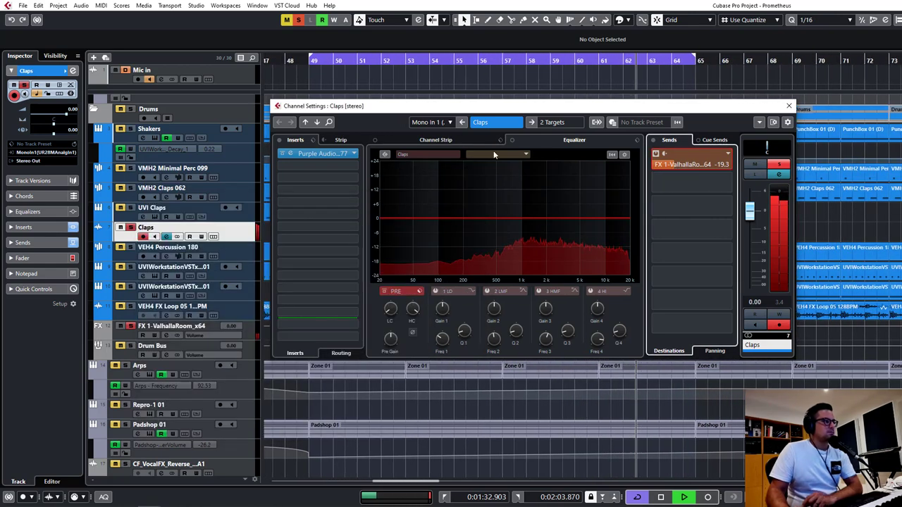
Step: Rename the FX 1-ValhallaRoom_x64 track as Drum Verb
click(171, 323)
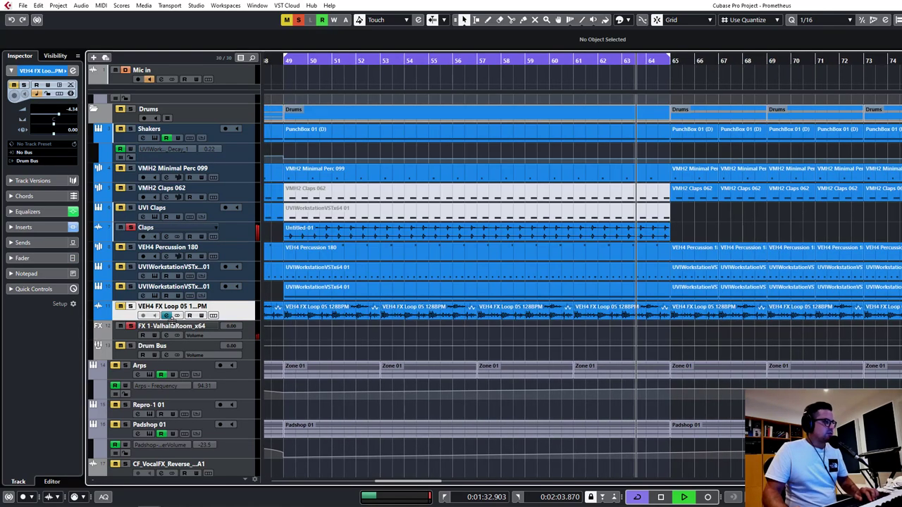
double_click(171, 326)
text(Drum )
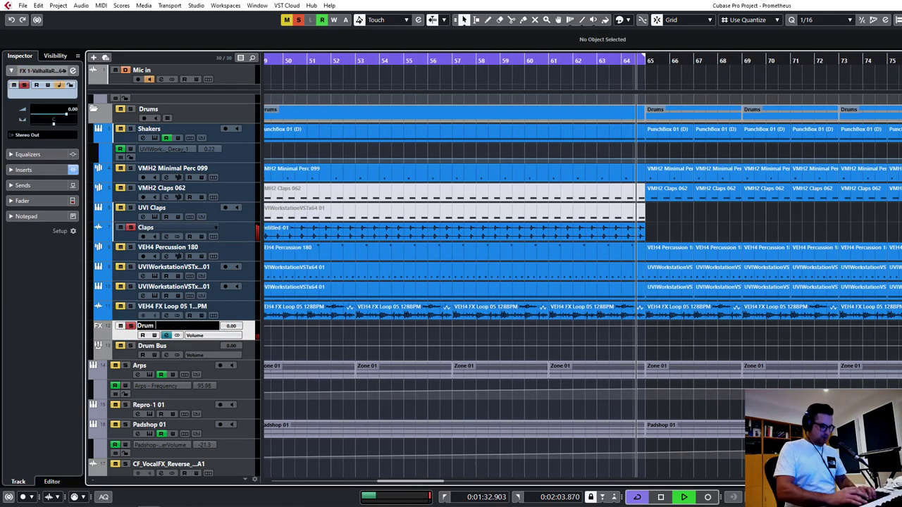
text(Verb)
key(Return)
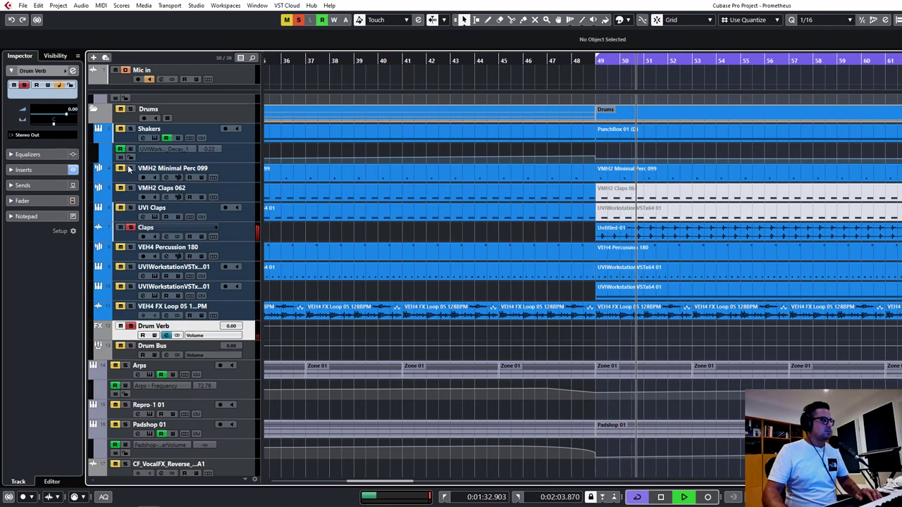
Step: Solo the VMH2 Minimal Perc 099 track and move it directly above the VEH4 FX Loop 05 track
click(236, 180)
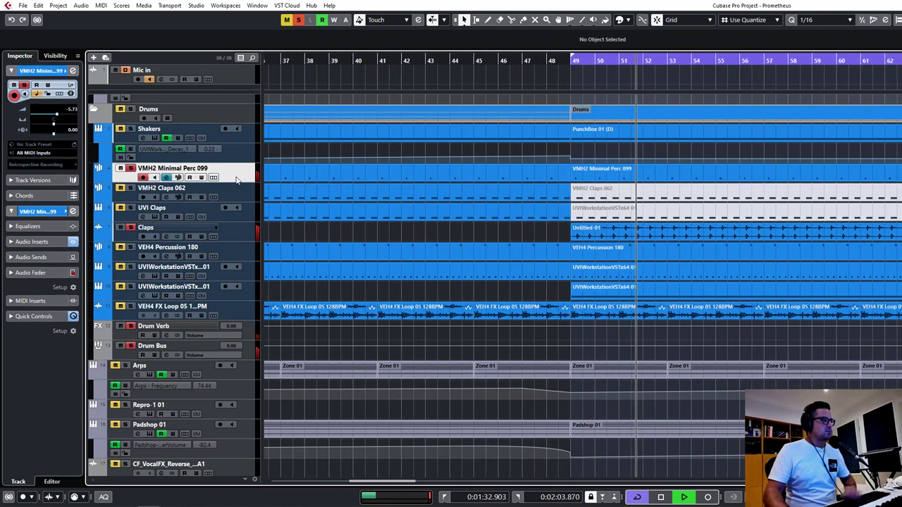
drag(236, 180, 236, 292)
click(451, 258)
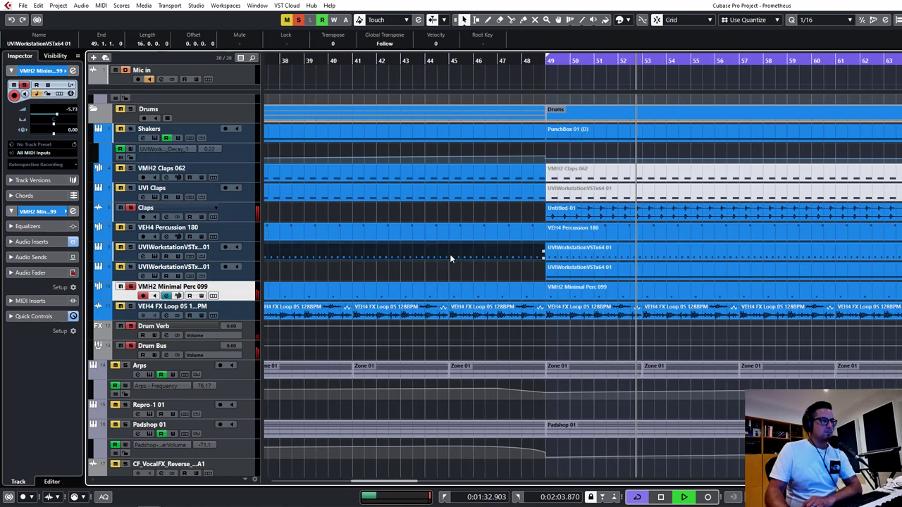
click(438, 273)
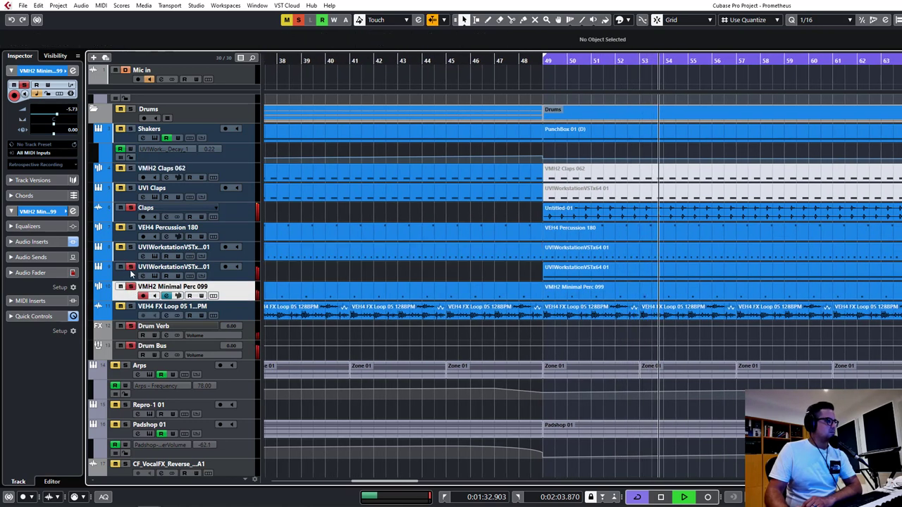
Step: Solo the UVIWorkstationVSTx64 01 track directly below VEH4 Percussion 180 and send it to Drum Verb at -22.2 dB
click(127, 238)
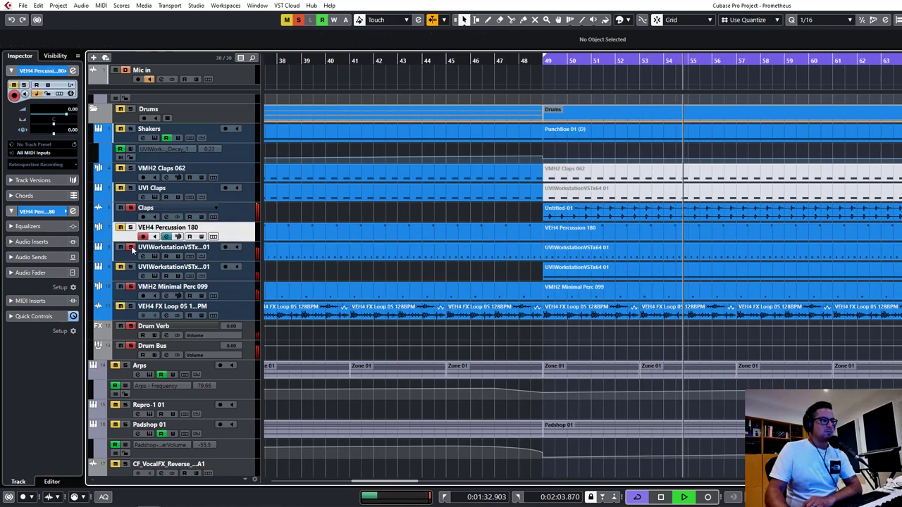
click(154, 257)
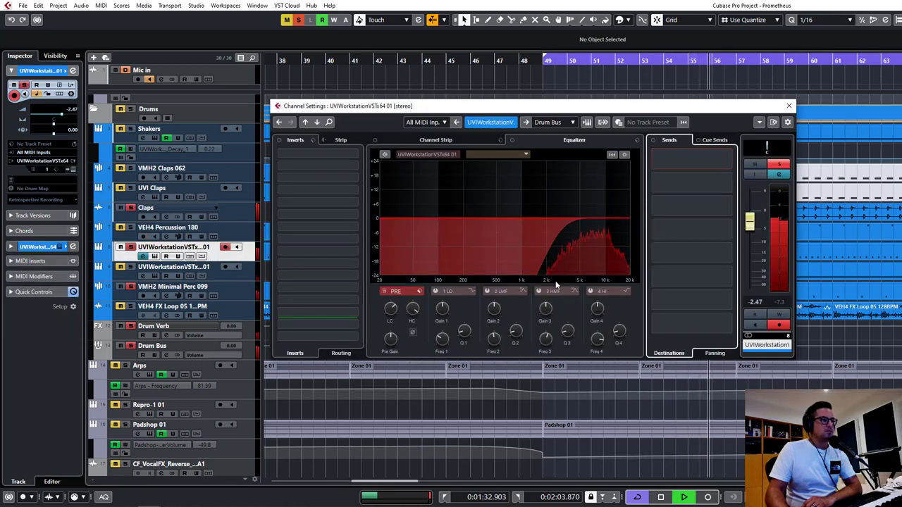
click(673, 161)
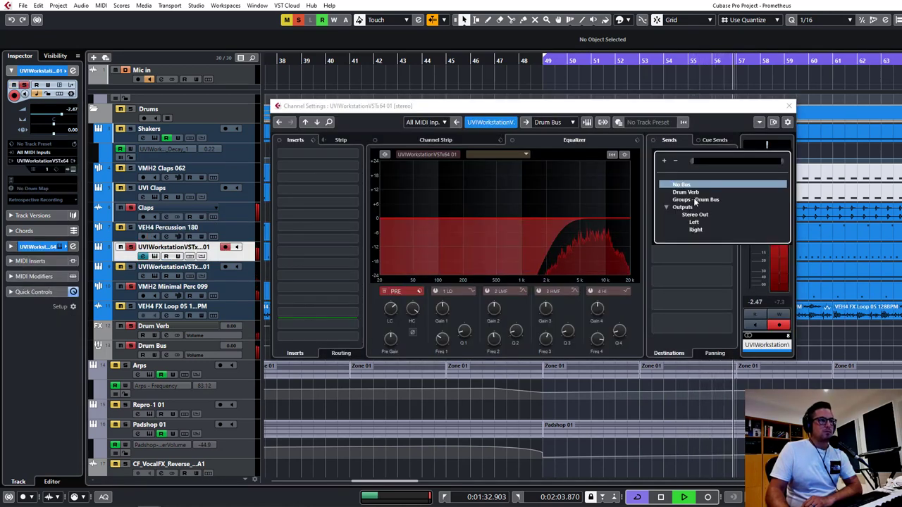
click(684, 191)
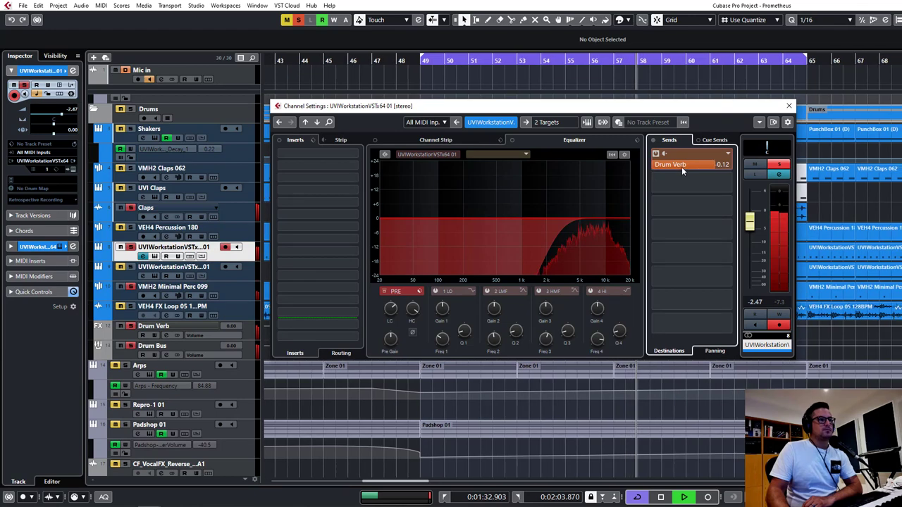
drag(681, 166, 658, 166)
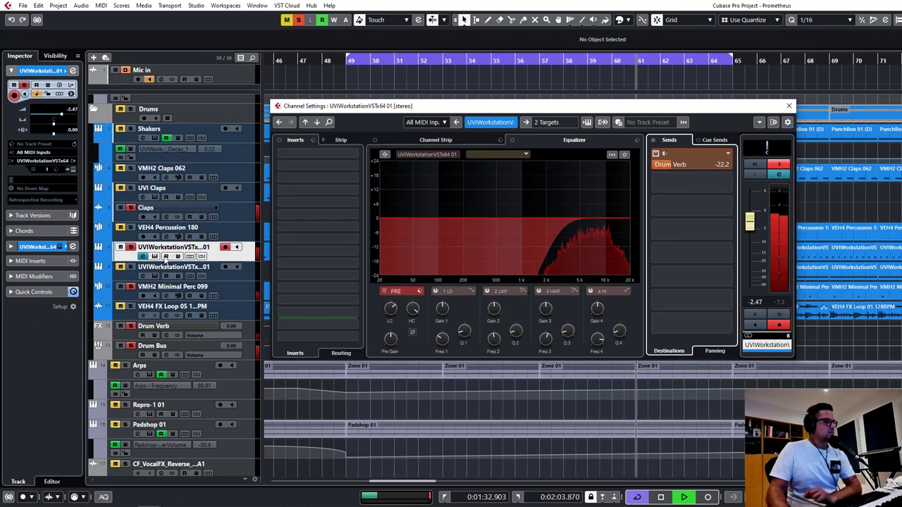
Step: Solo the VEH4 Percussion 180 track and add Purple Audio MC 77 as its first insert
click(131, 189)
click(131, 188)
click(131, 228)
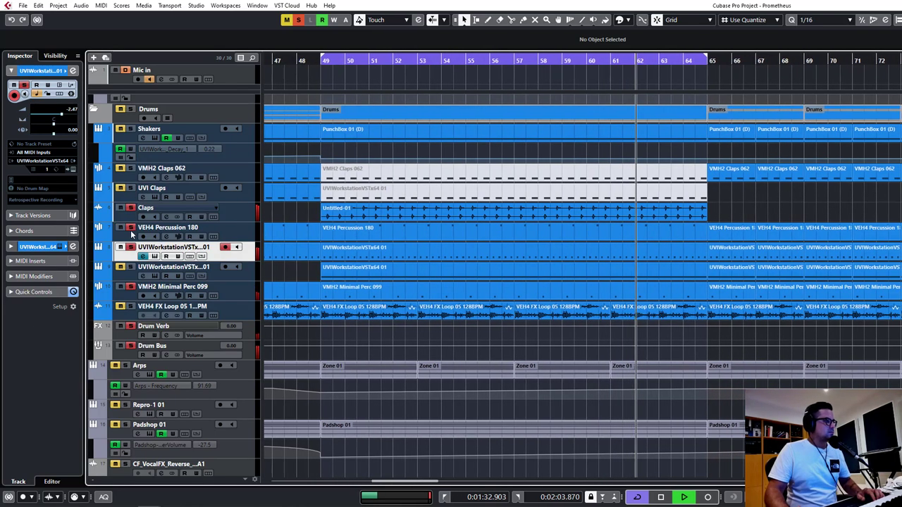
click(169, 238)
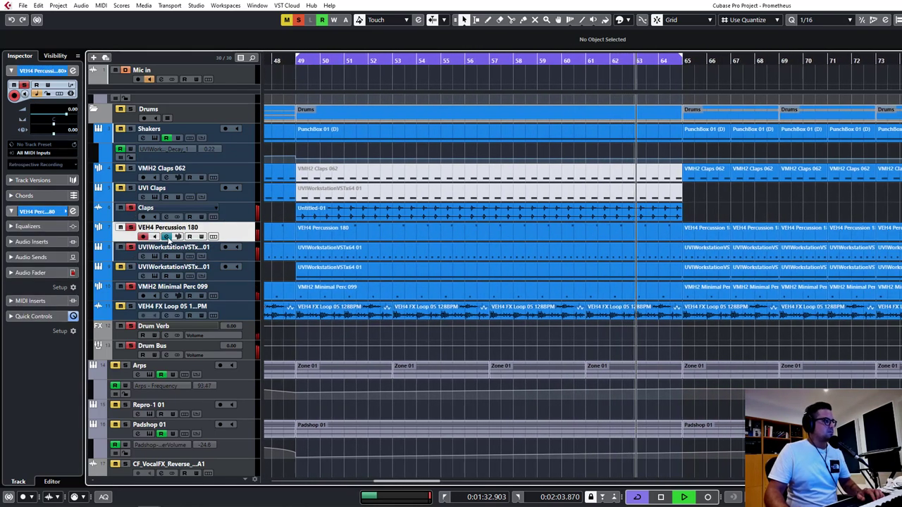
click(167, 236)
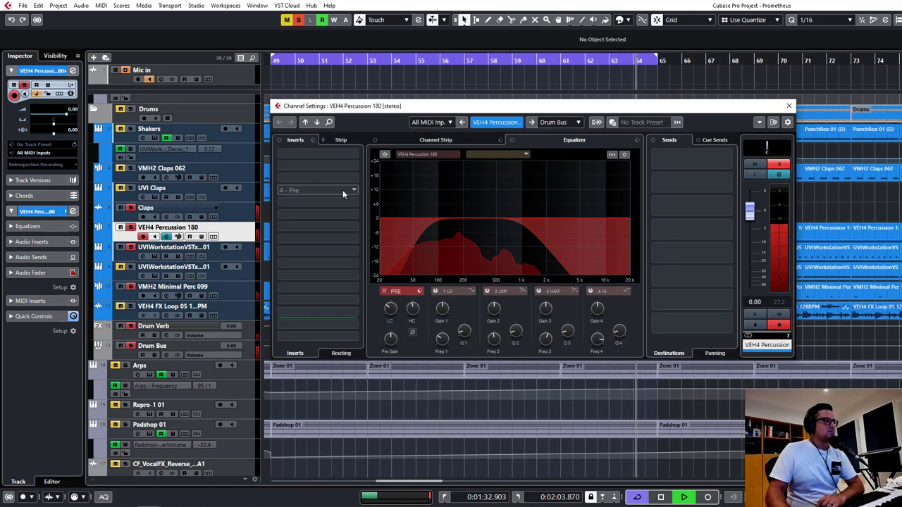
click(321, 150)
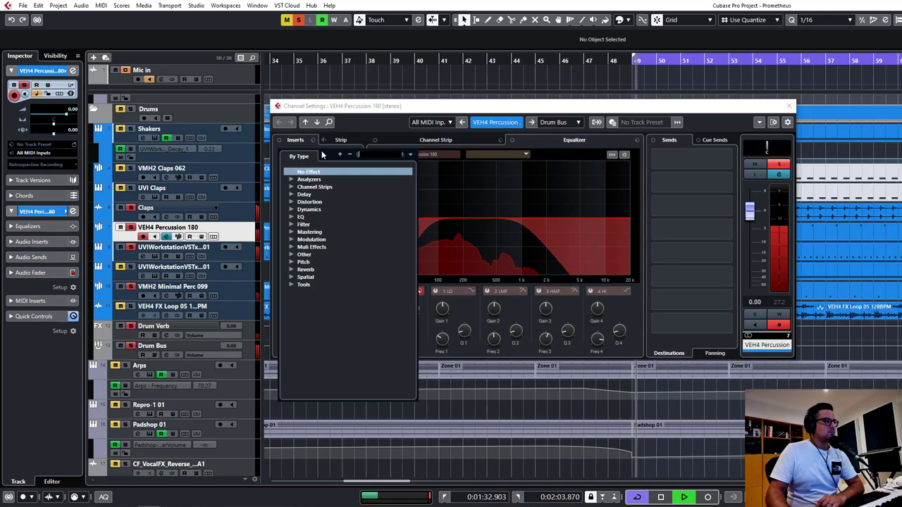
text(p)
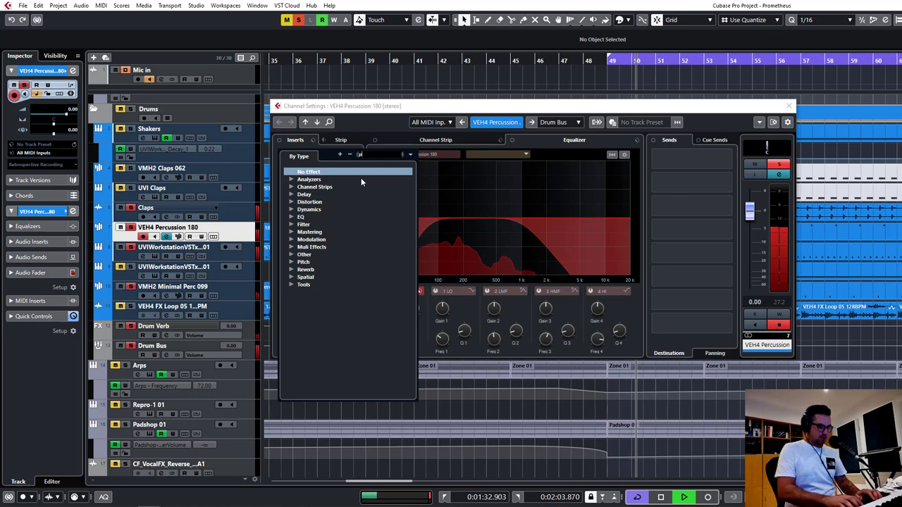
text(urple)
key(Return)
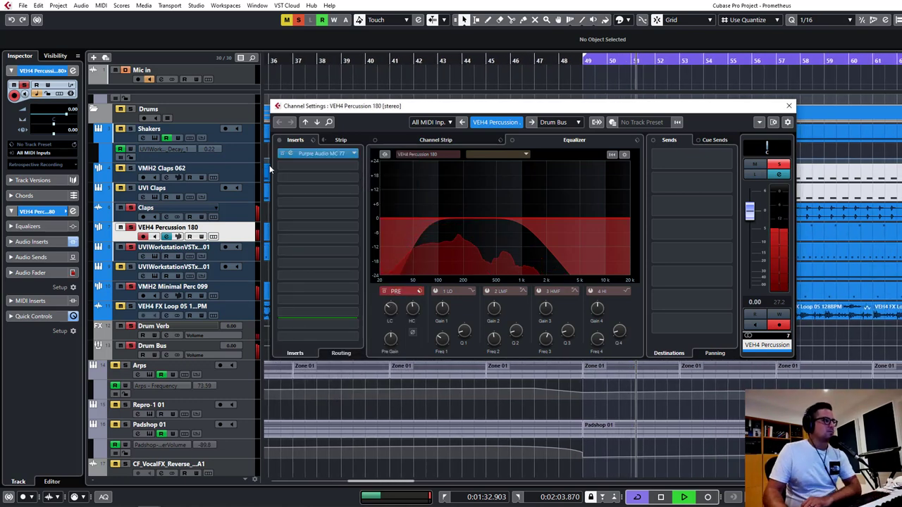
click(291, 153)
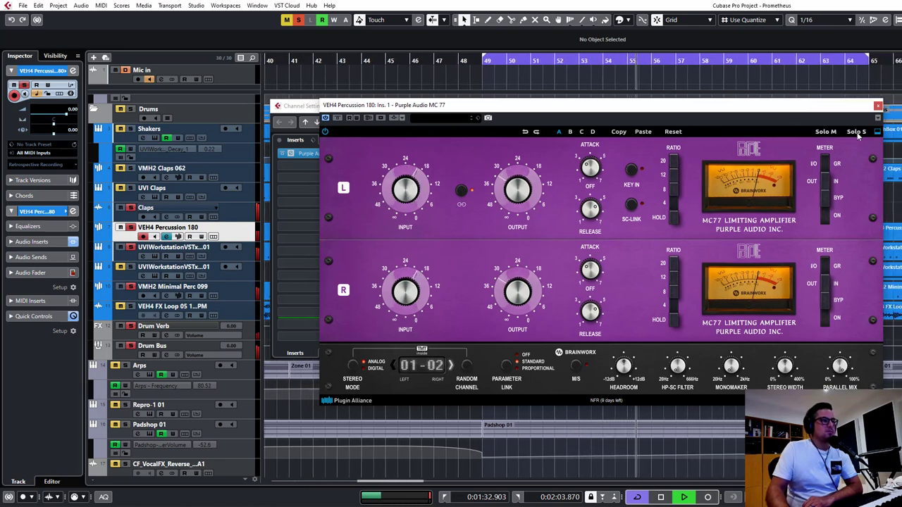
click(877, 106)
Step: Shift Purple Audio MC 77 down one insert slot and add the FuzzPlus3 distortion ahead of it
drag(329, 158, 329, 167)
click(325, 154)
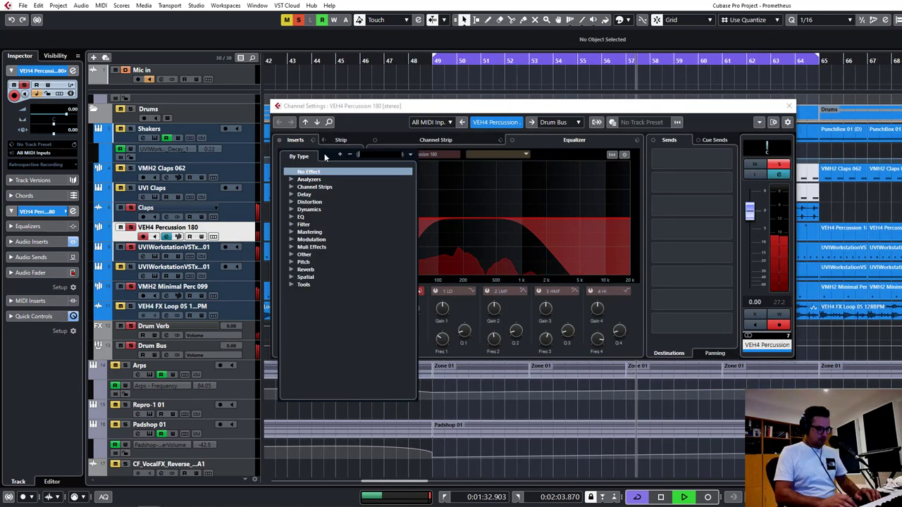
click(291, 201)
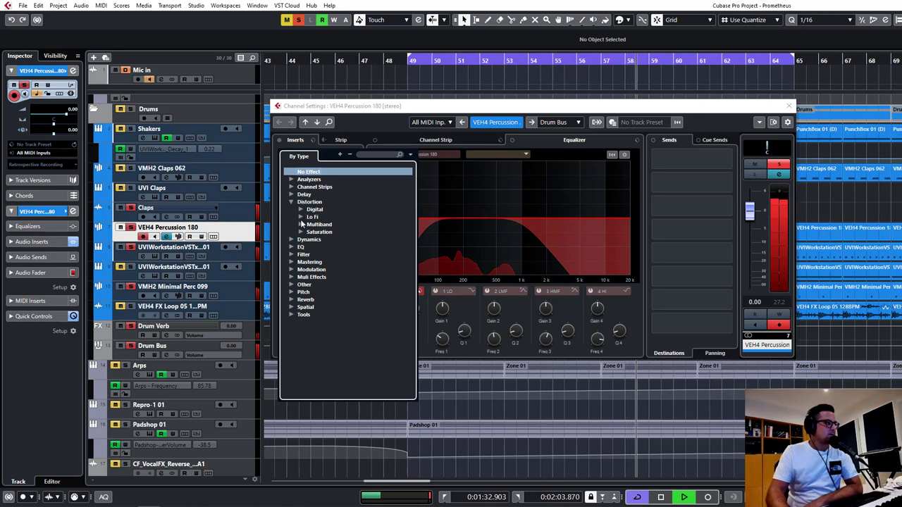
click(301, 209)
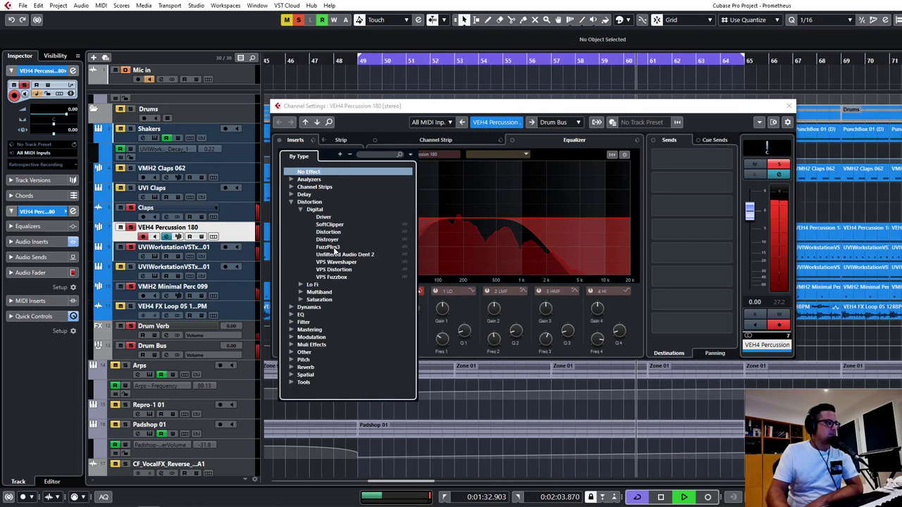
click(330, 247)
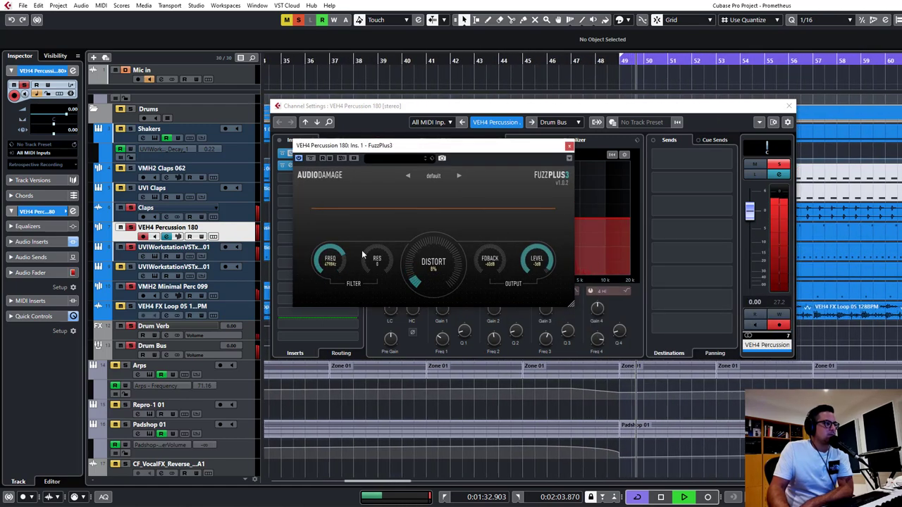
Step: Lower the FuzzPlus3 filter frequency, set resonance to 3 and feedback to -51 dB, and reduce the VEH4 Percussion 180 channel level to -9.67 dB
drag(341, 266, 342, 276)
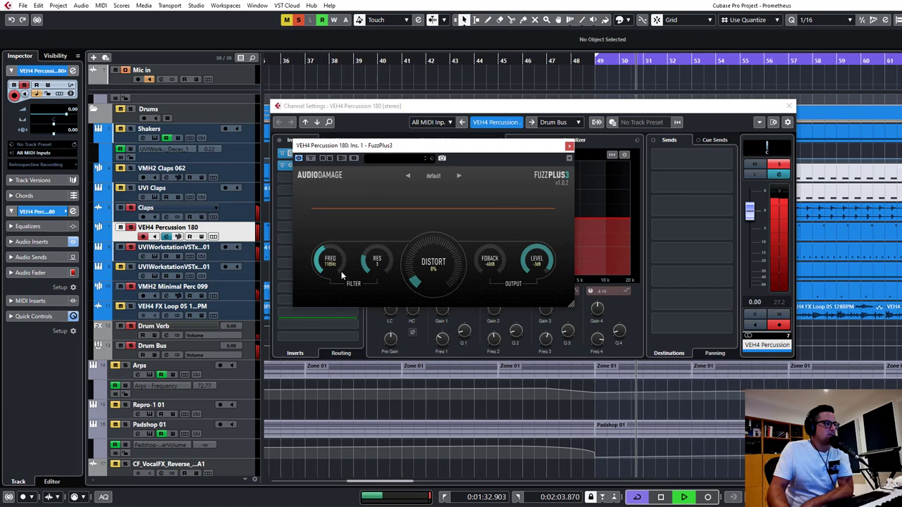
drag(418, 274, 418, 280)
drag(481, 270, 448, 282)
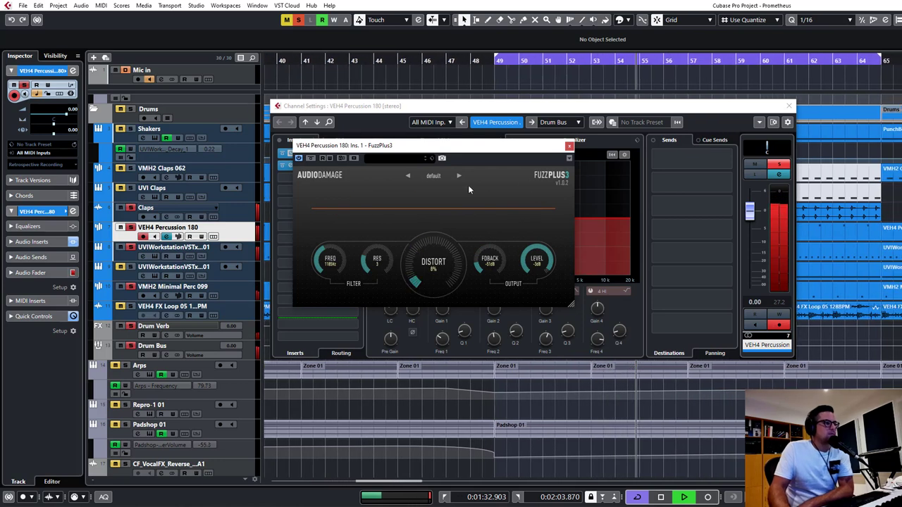
click(570, 147)
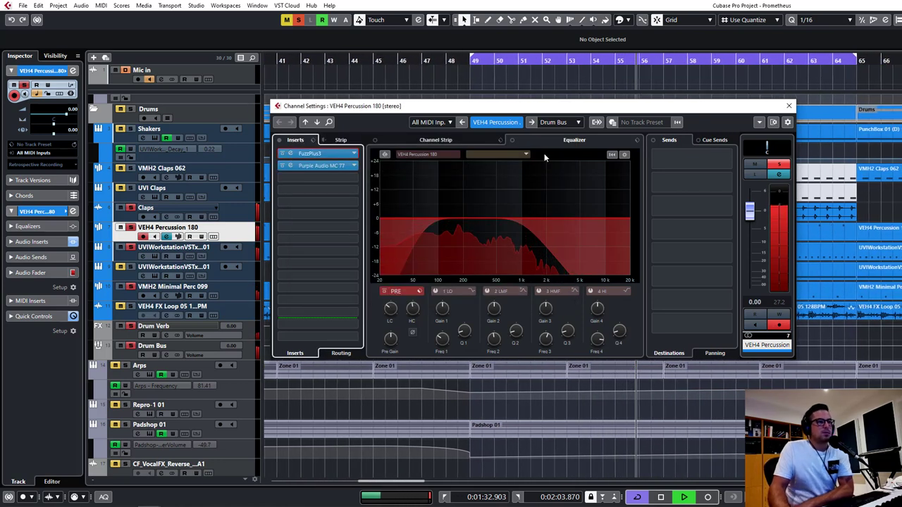
drag(758, 215, 751, 244)
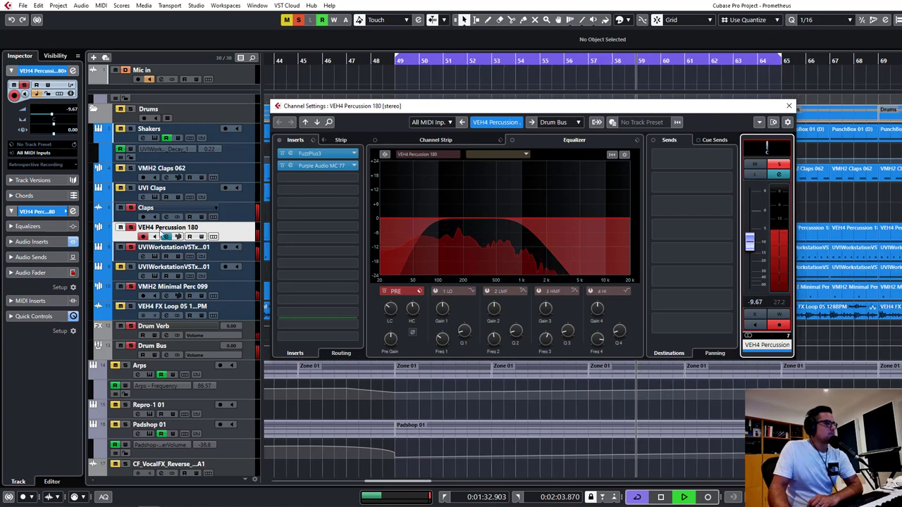
Step: Solo the Shakers track, remove its ValhallaRoom_x64 insert and send it to Drum Verb instead
click(132, 229)
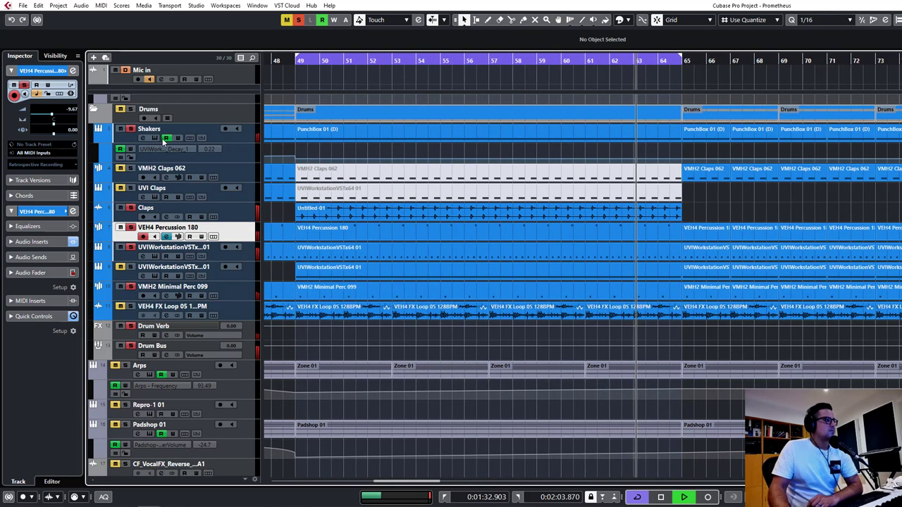
click(140, 139)
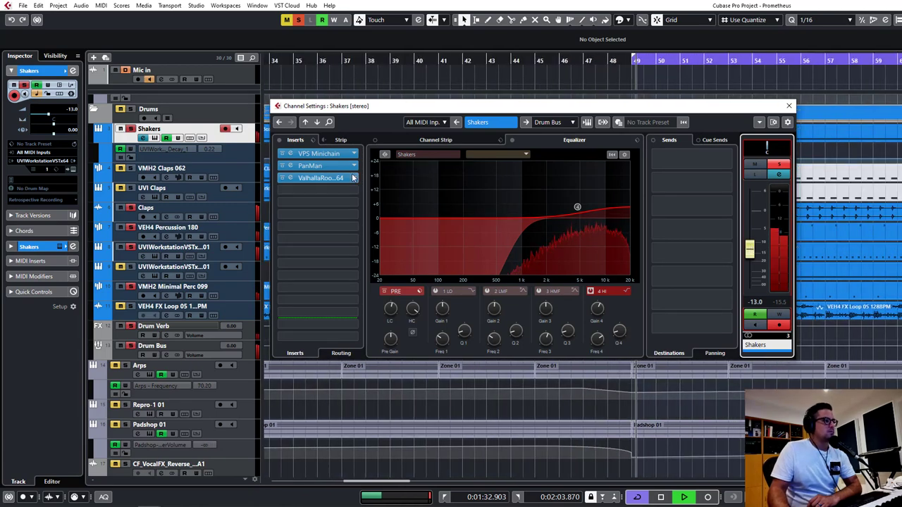
click(320, 177)
click(635, 132)
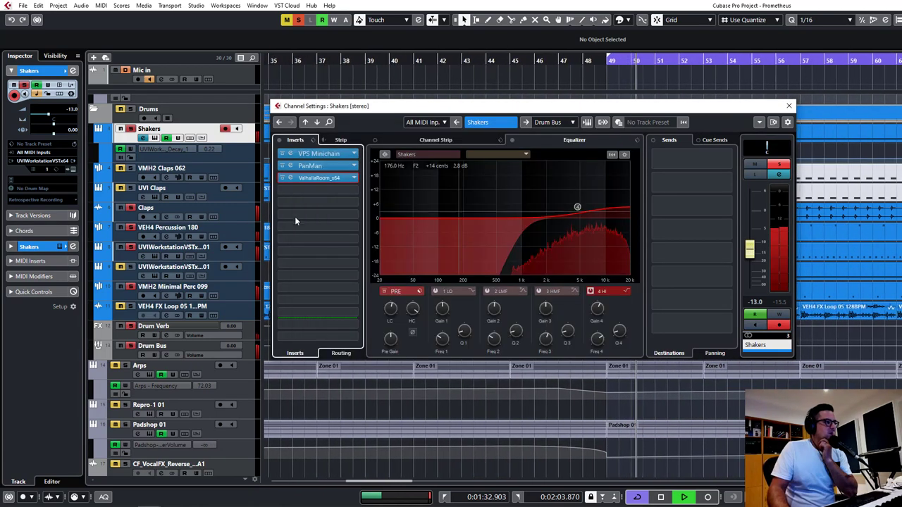
click(350, 178)
click(310, 196)
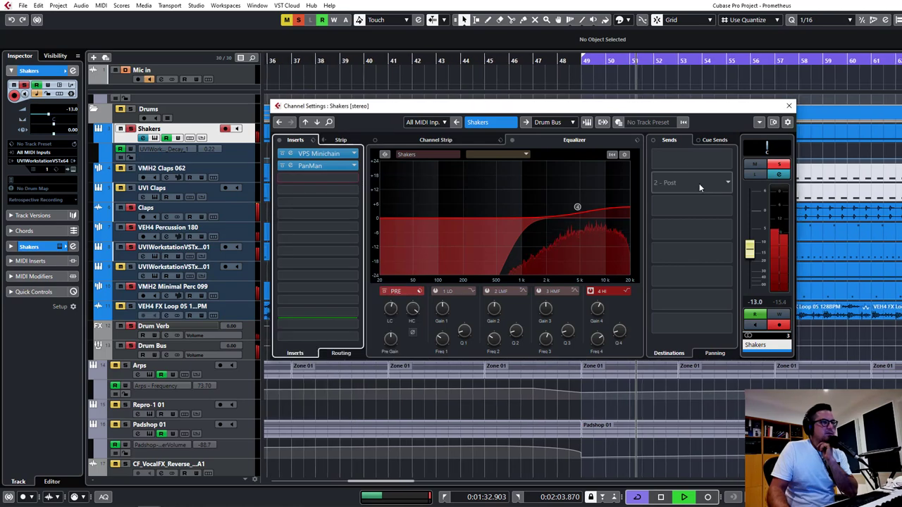
click(685, 162)
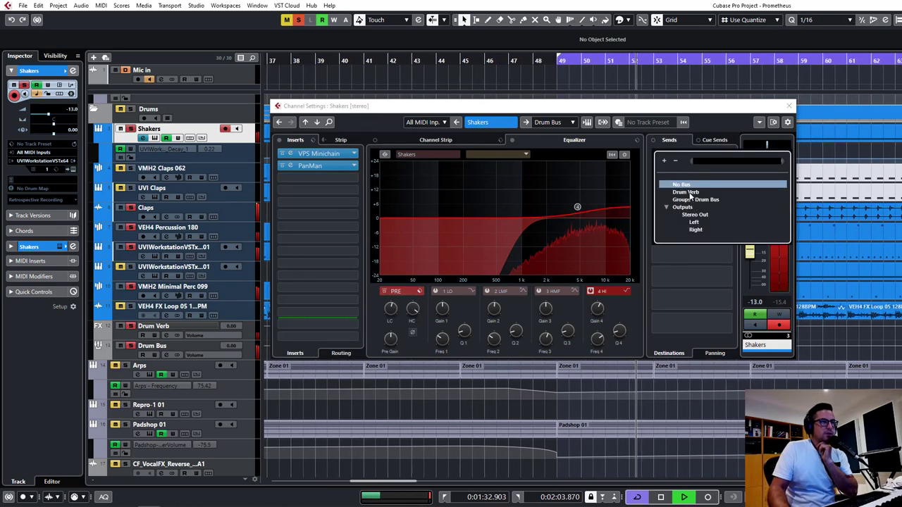
click(684, 191)
key(e)
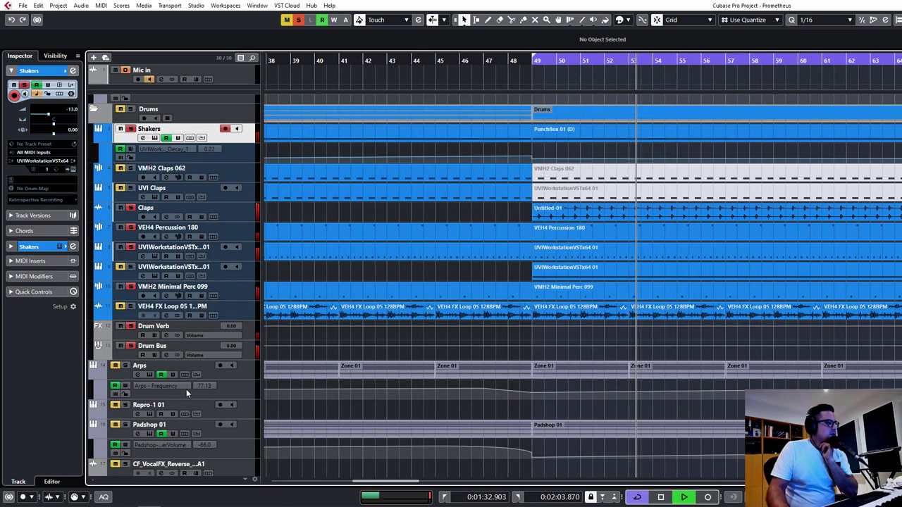
Step: Route the Drum Verb track's output to Drum Bus
click(140, 338)
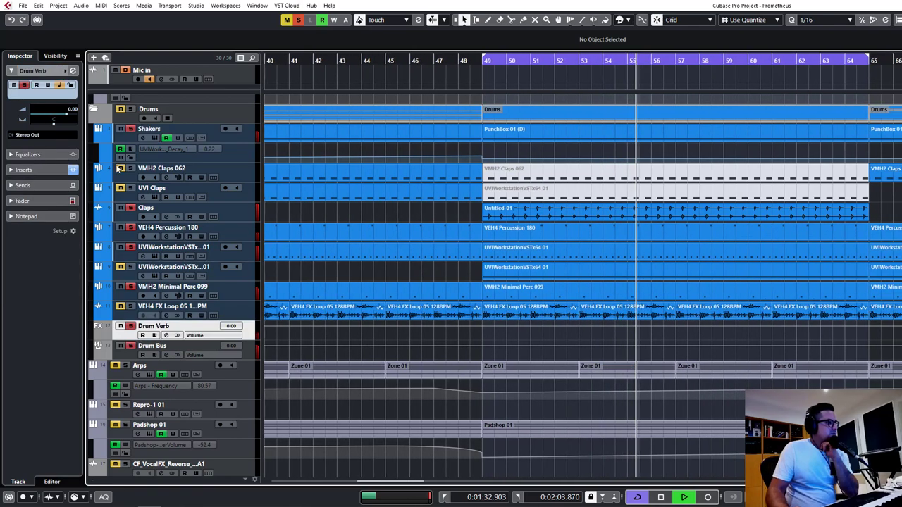
click(27, 135)
click(38, 203)
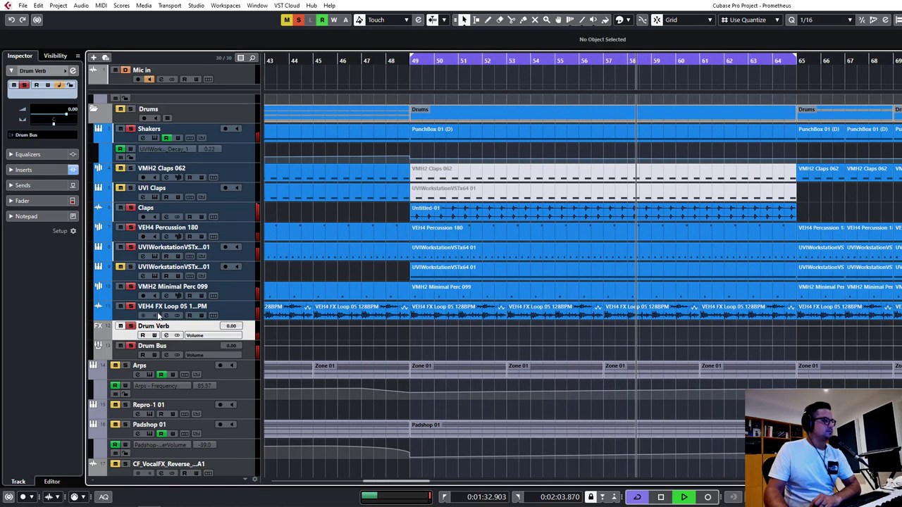
Step: Insert the Devastor2 saturation effect ahead of VPS Minichain on the VEH4 FX Loop 05 128BPM channel
click(167, 314)
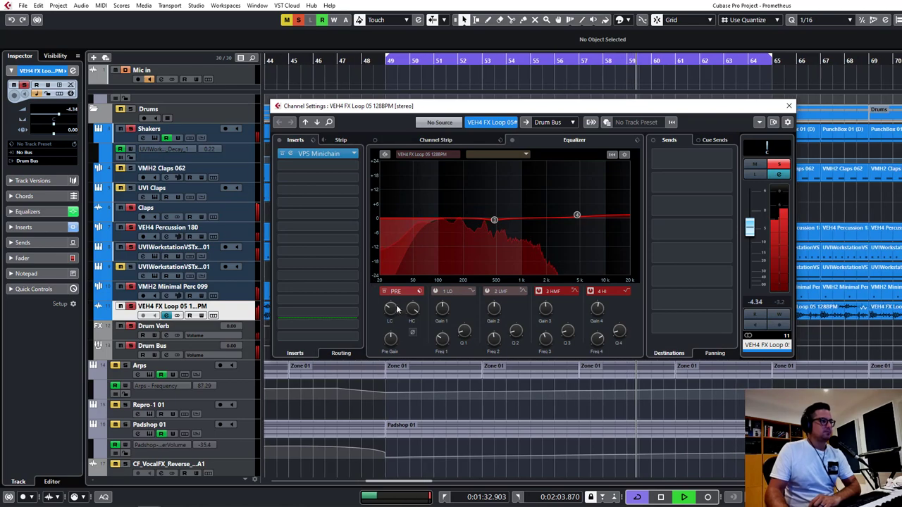
click(322, 157)
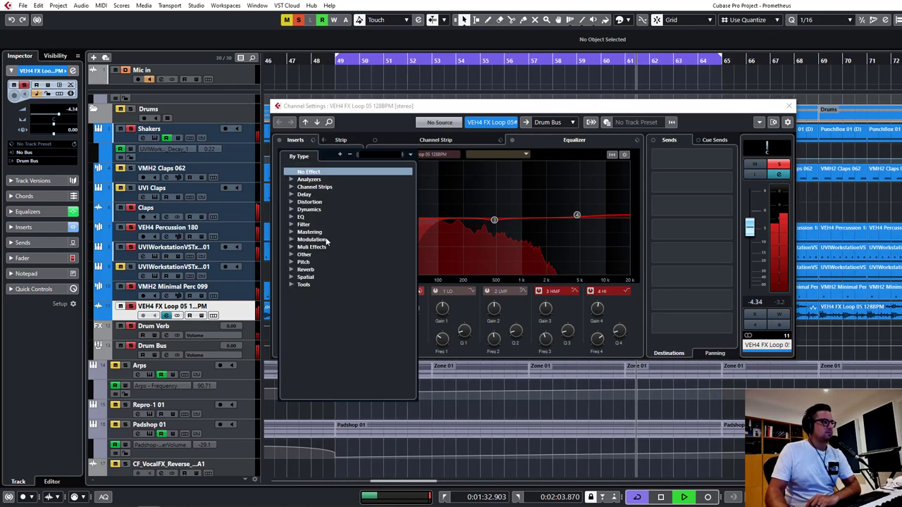
click(317, 202)
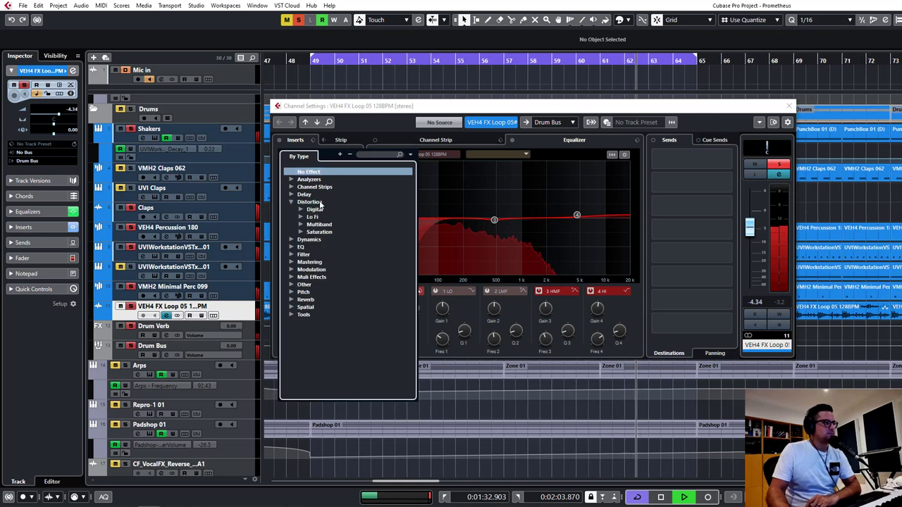
click(300, 232)
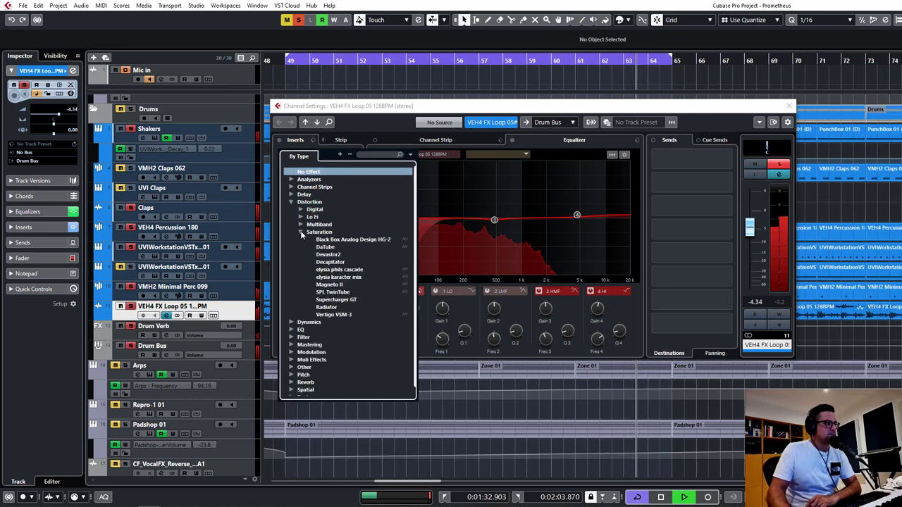
click(323, 254)
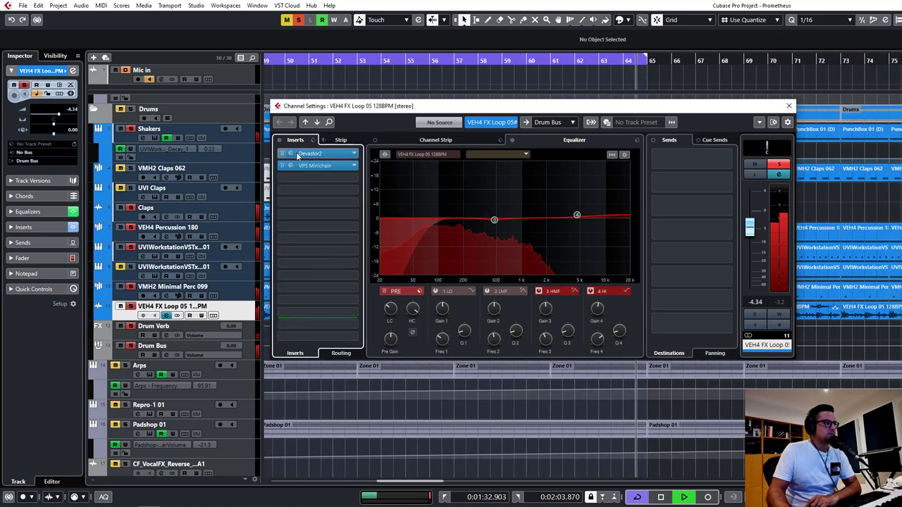
click(288, 155)
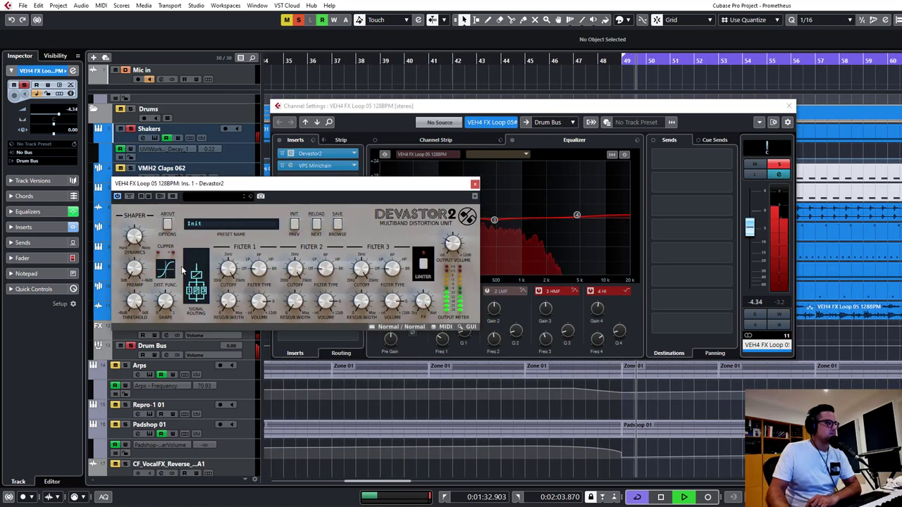
click(474, 185)
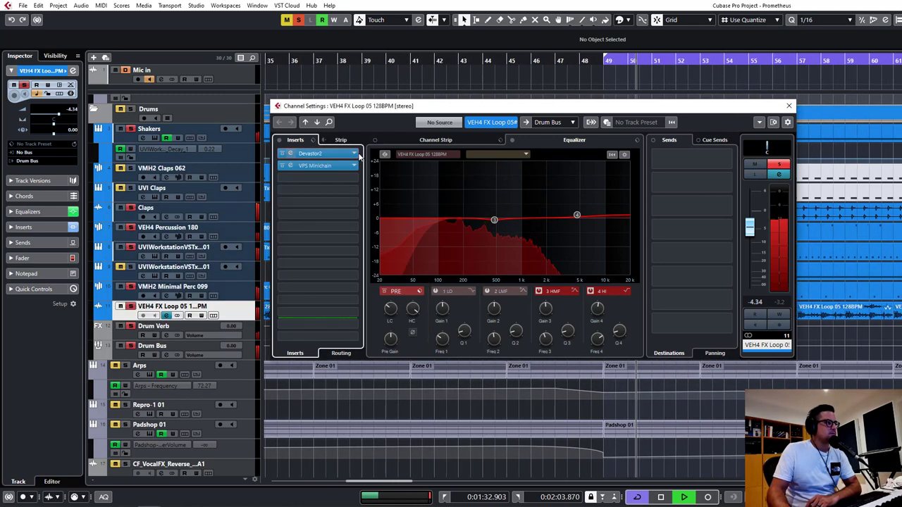
Step: Replace Devastor2 with DaTube, discarding the Devastor2 changes, and set its drive to 52% and output to -8.03 dB
click(353, 200)
click(329, 247)
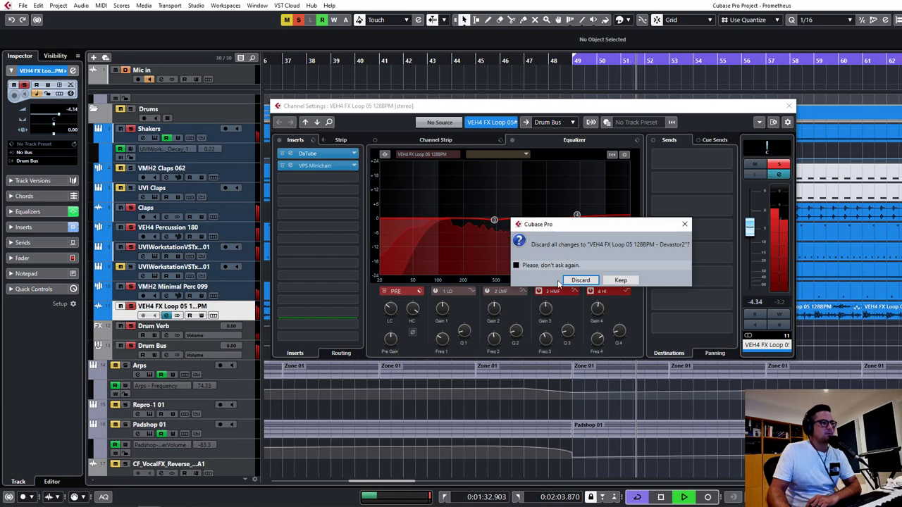
click(576, 281)
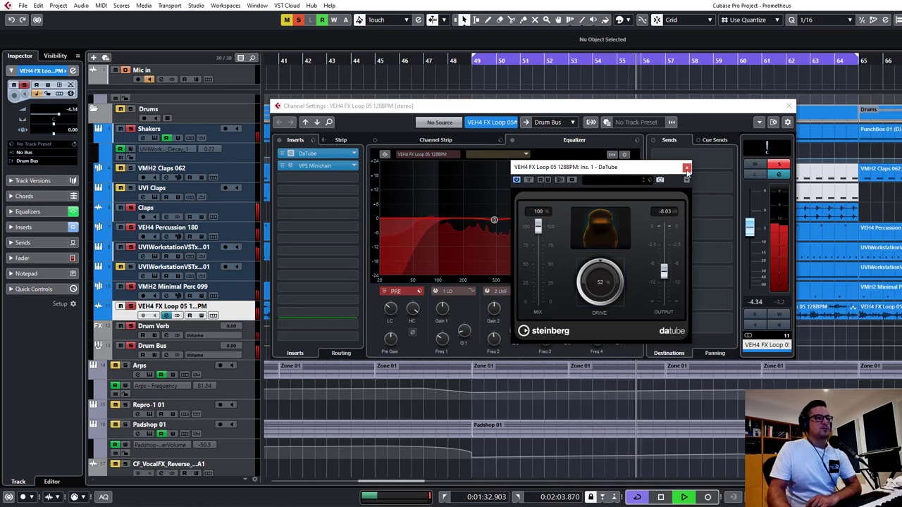
click(686, 167)
click(791, 108)
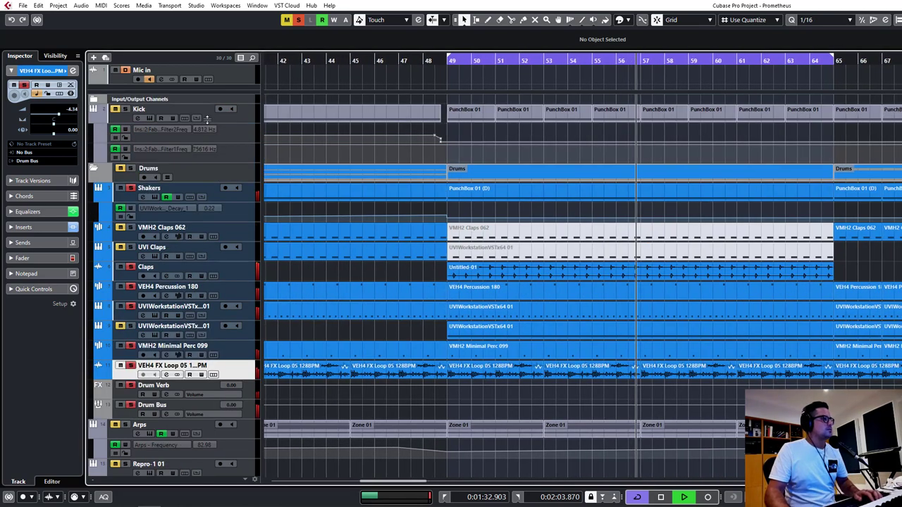
Step: Solo the Kick track along with the drum tracks
click(125, 110)
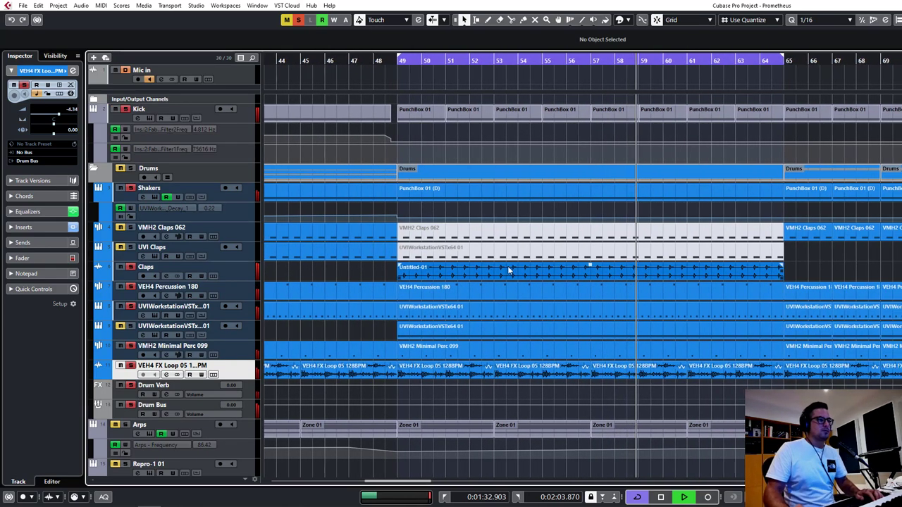
scroll(507, 262, down, 3)
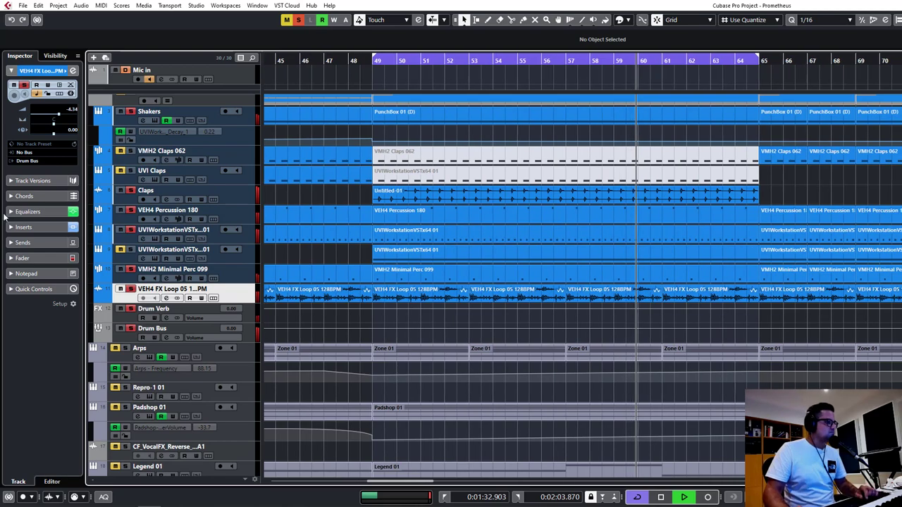
Step: Send the UVIWorkstationVSTx64 01 track just above VMH2 Minimal Perc 099 to Drum Verb at -9.41 dB and set its volume to -7.21 dB
click(133, 251)
drag(64, 114, 56, 115)
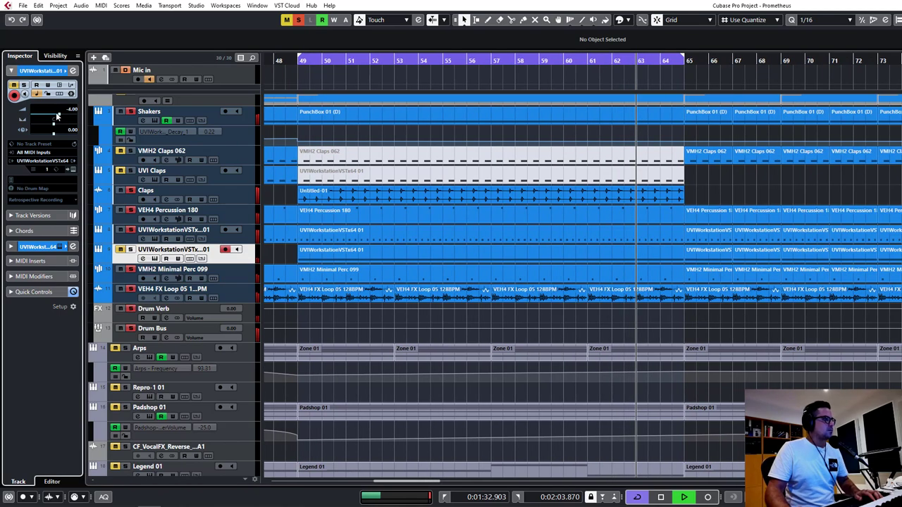
click(143, 259)
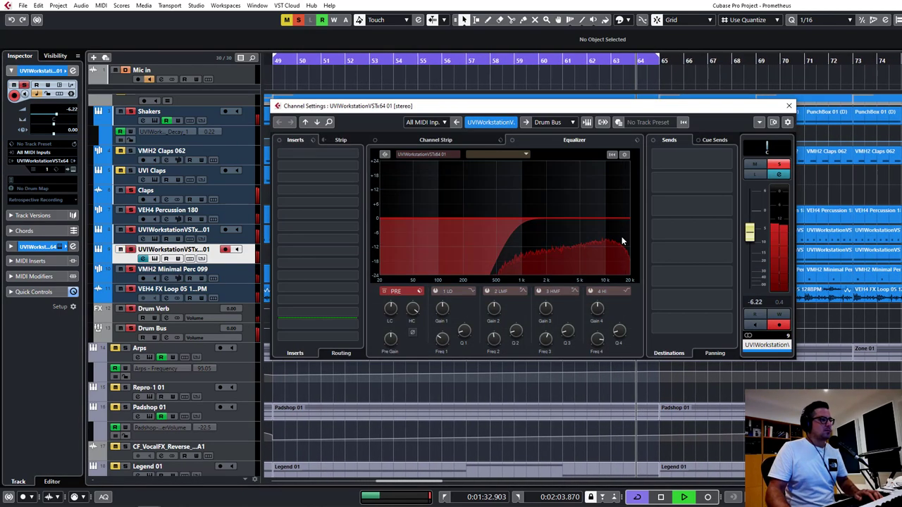
click(706, 160)
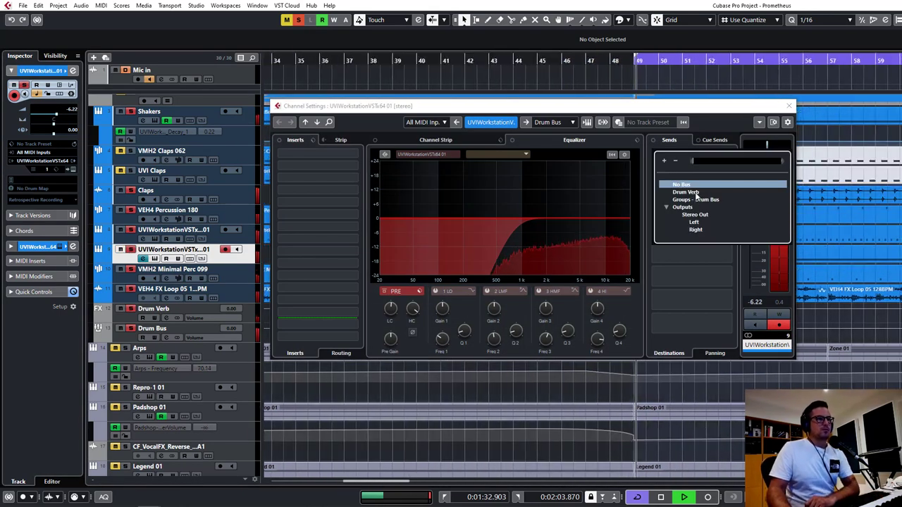
click(686, 192)
click(656, 154)
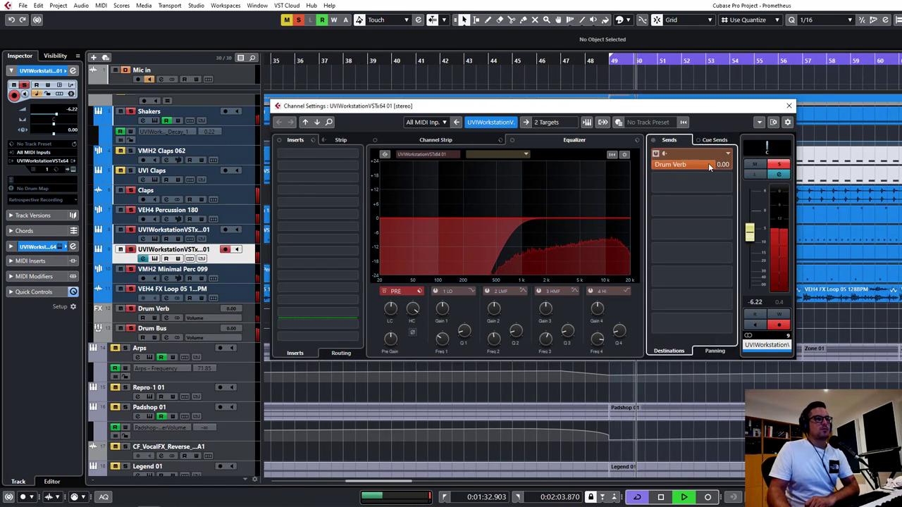
drag(708, 163, 674, 165)
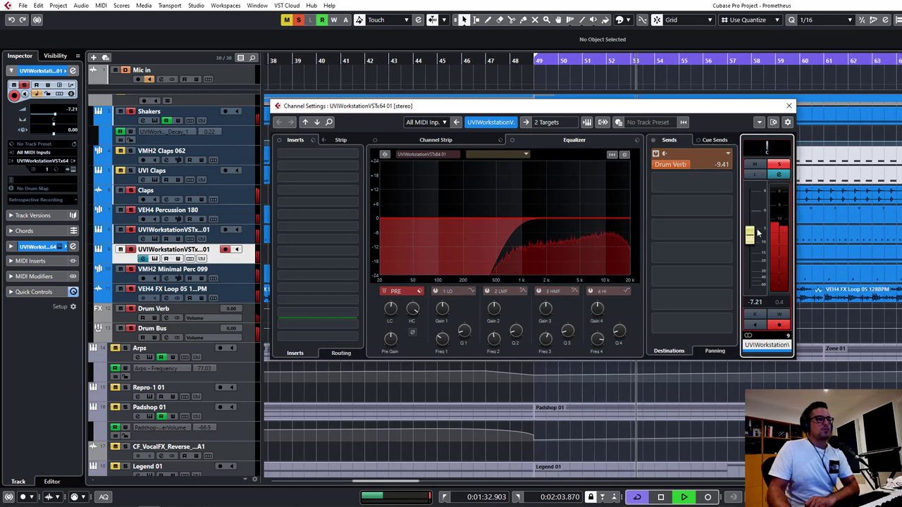
click(789, 105)
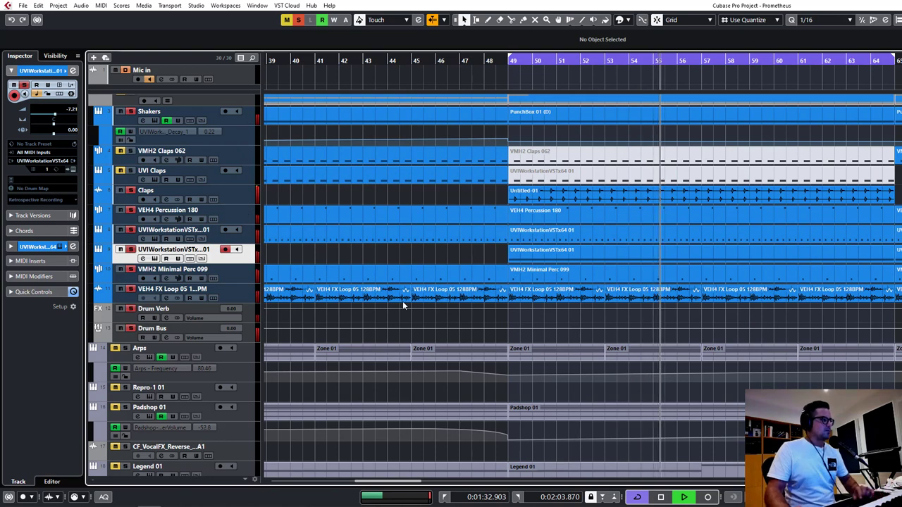
Step: Move the wabt_grooveassist_125_clock track up between VEH4 FX Loop 05 and Drum Verb, and solo it
scroll(412, 286, down, 5)
click(235, 383)
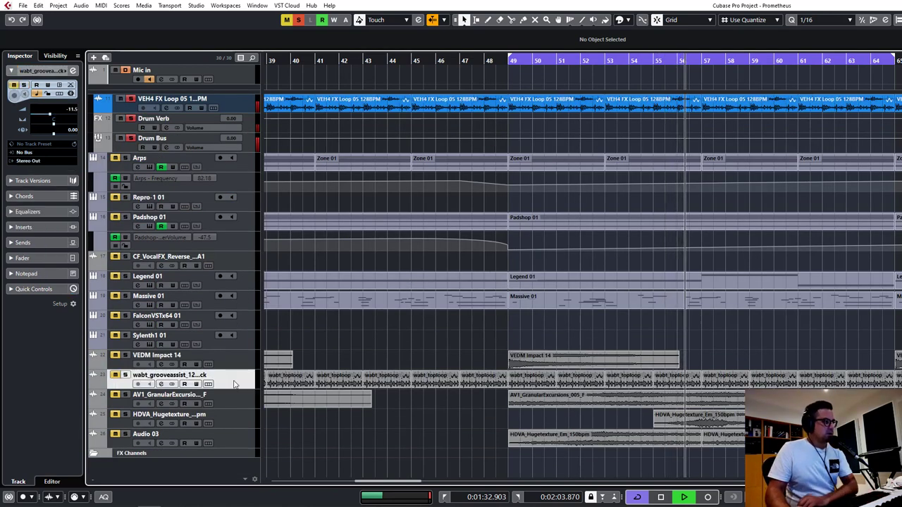
drag(226, 117, 225, 106)
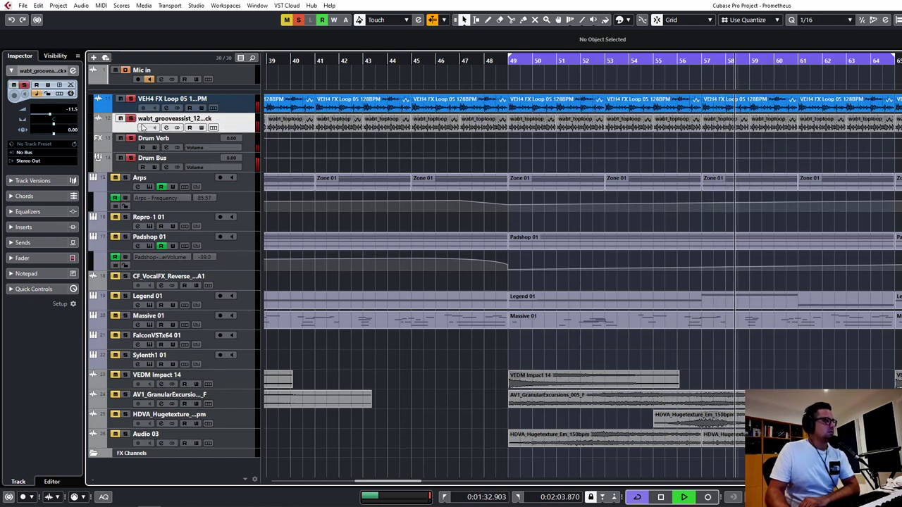
Step: Insert MixerDelay on the wabt_grooveassist_125_clock channel and set the right-channel delay to 8.00 ms
click(167, 128)
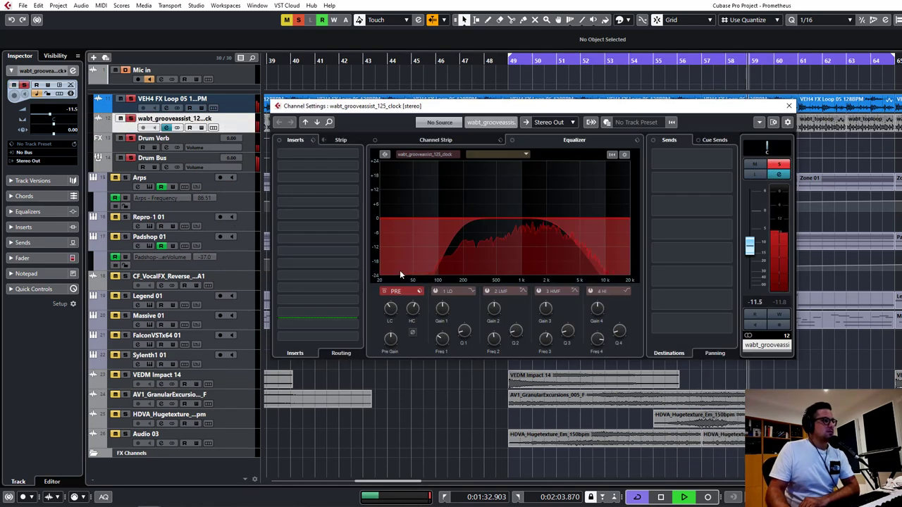
click(335, 154)
text(mixer)
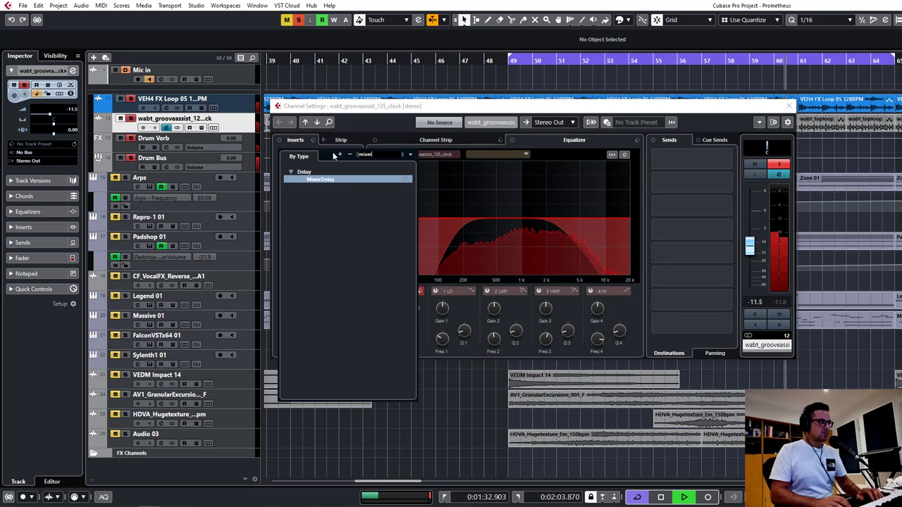
key(Return)
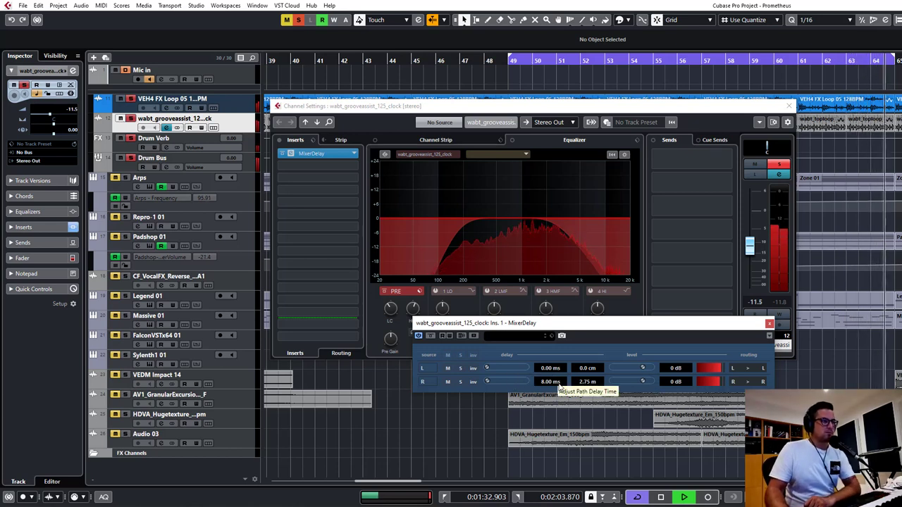
click(769, 324)
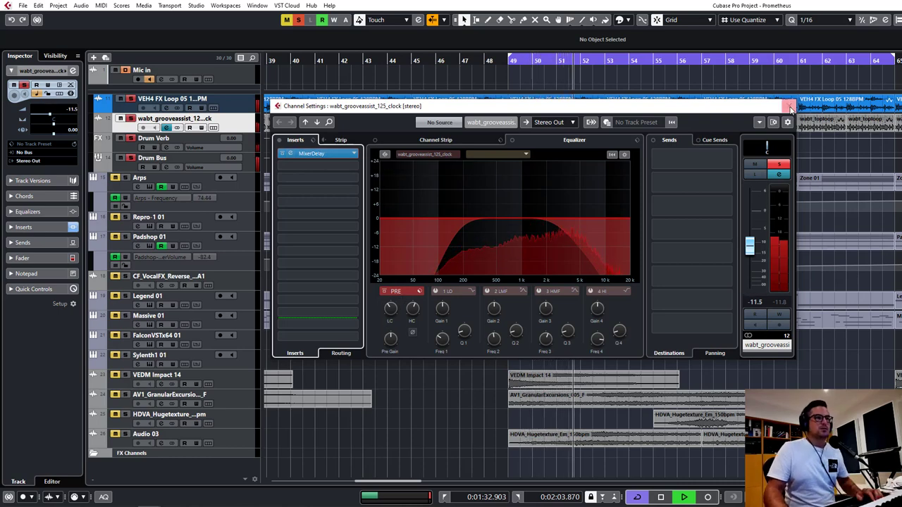
click(788, 106)
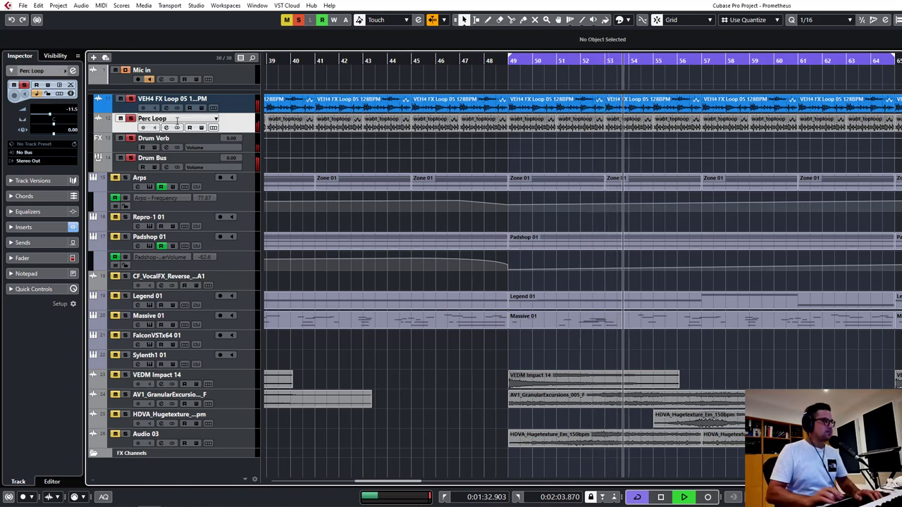
Step: Rename the wabt_grooveassist_125_clock track Perc Loop and route its output to Drum Bus
click(62, 162)
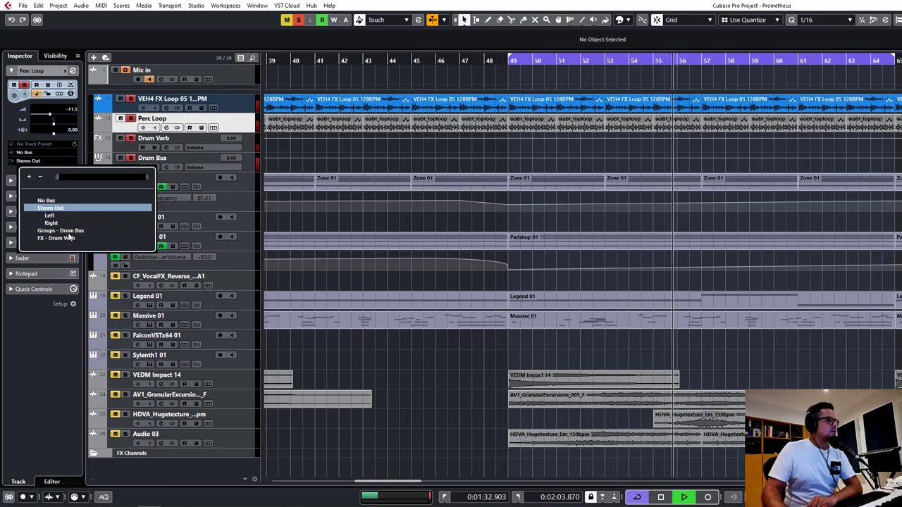
click(60, 230)
Step: Rename the VEH4 FX Loop 05 128BPM track Tom Loop
scroll(362, 157, up, 5)
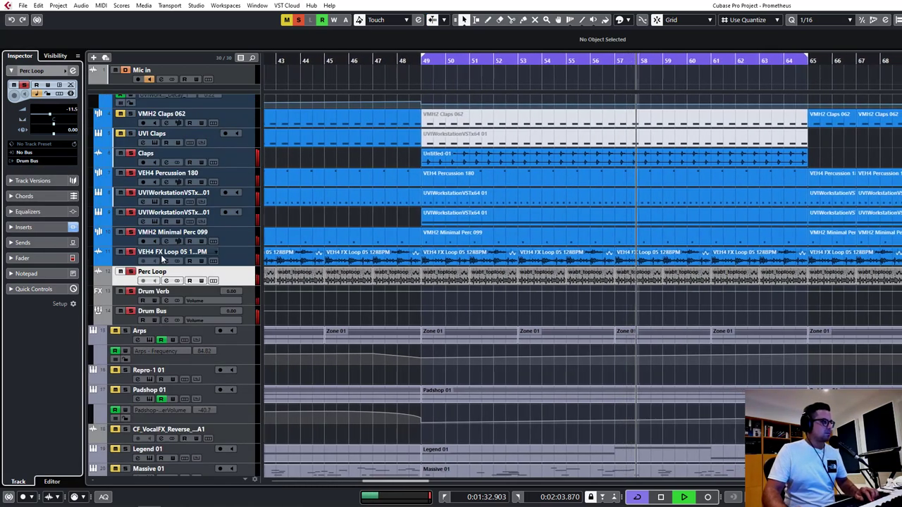
double_click(173, 251)
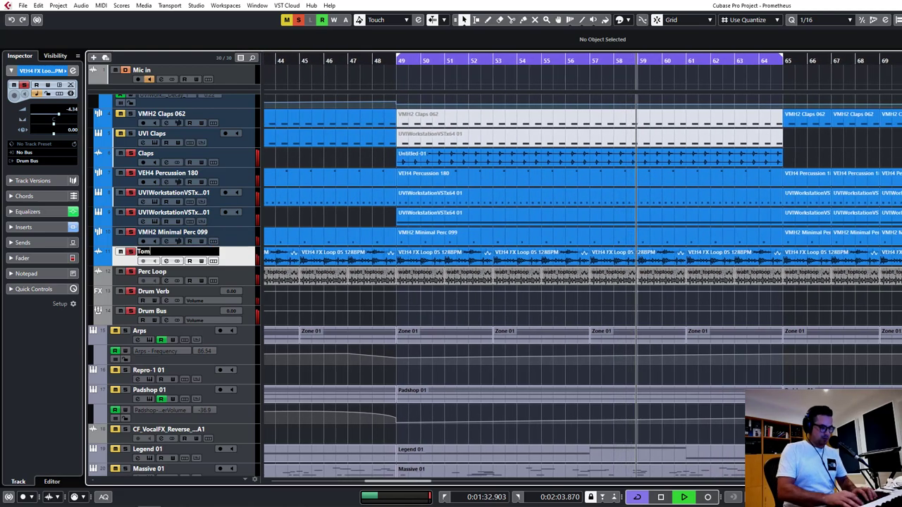
text(Tom Loop)
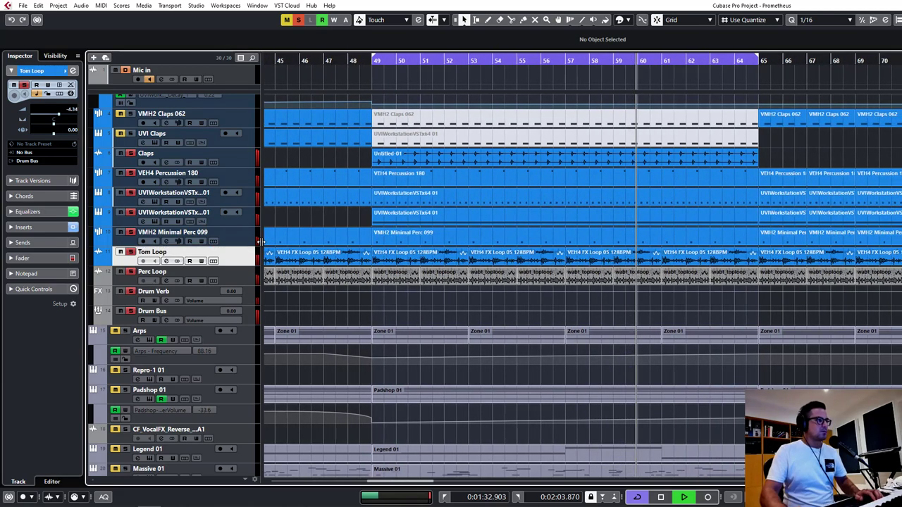
Step: Rename the VMH2 Minimal Perc 099 track Tom Blip
click(164, 233)
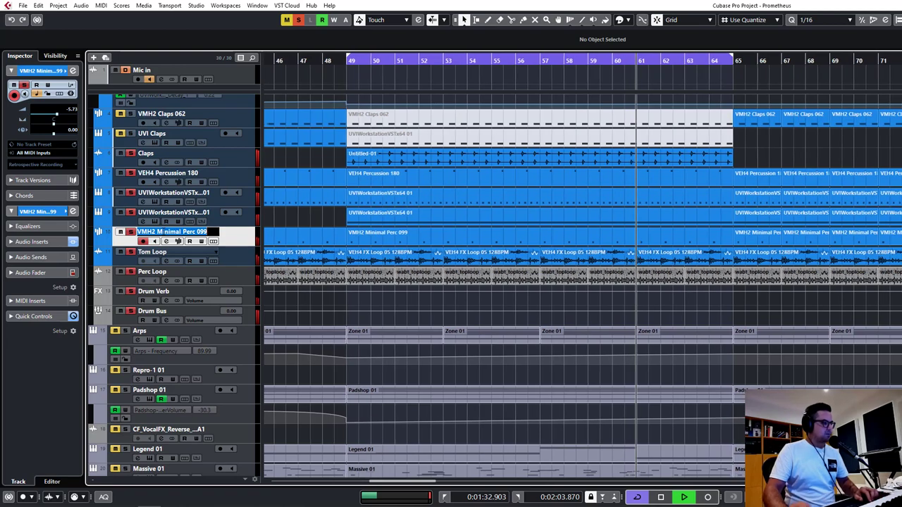
double_click(165, 234)
text(Tom Blip)
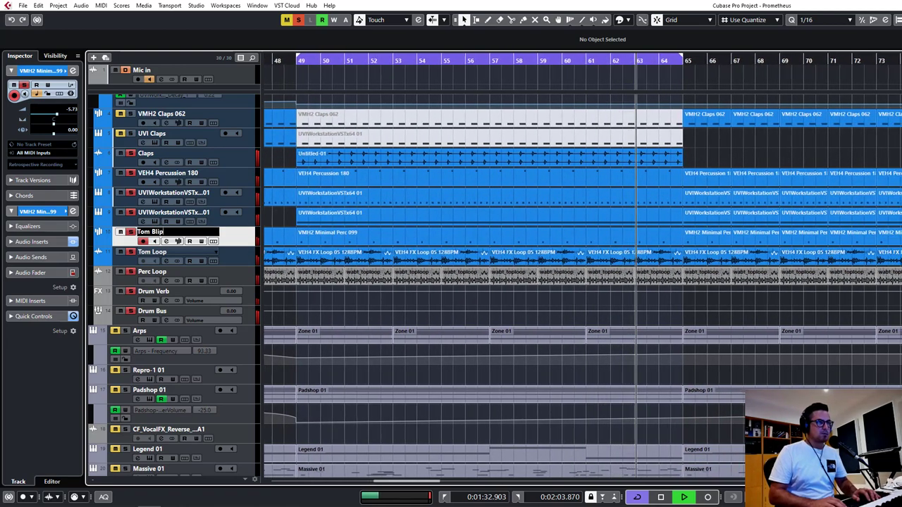
key(Return)
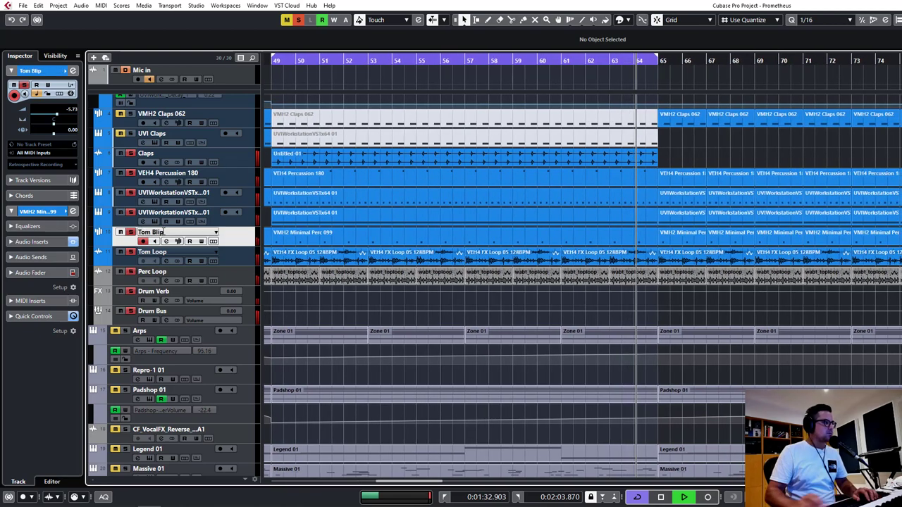
Step: Rename the UVIWorkstationVSTx64 01 track directly above Tom Blip as OPN Noise Hat
double_click(152, 212)
text(OPN)
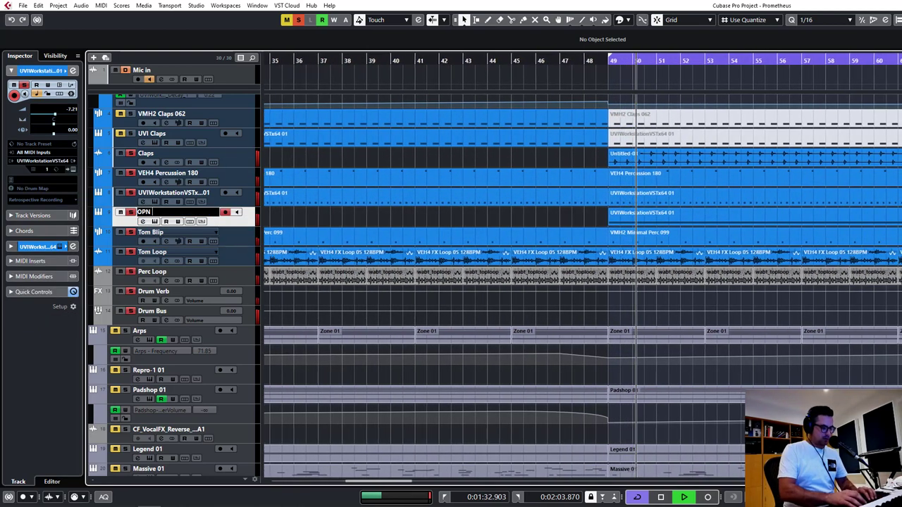
text( Noise Hat)
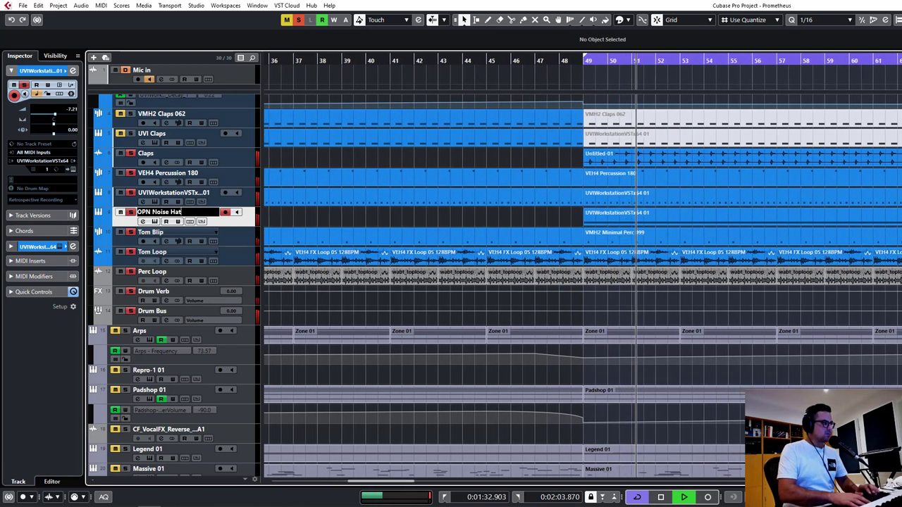
key(Return)
Step: Solo the Arps track, insert VPS Minichain after Replika XT, adjust its release curve and raise the channel's low-cut frequency
scroll(509, 357, down, 3)
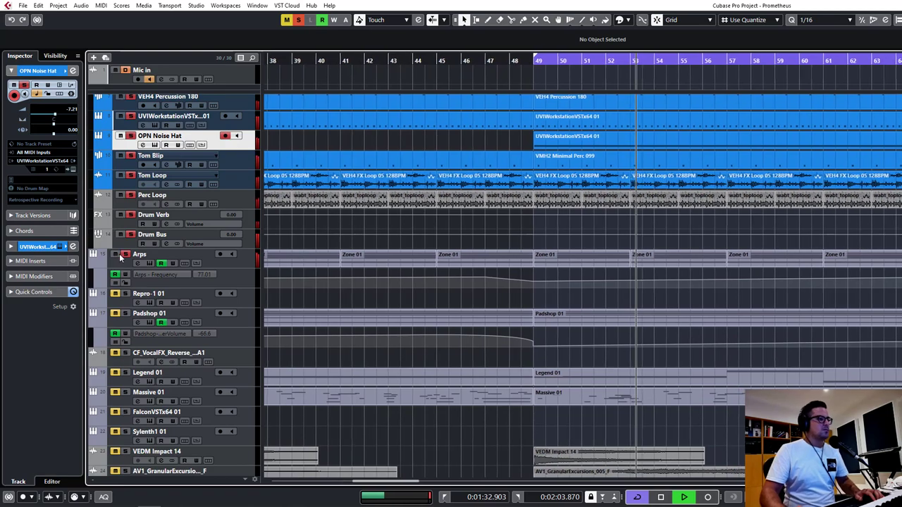
click(138, 263)
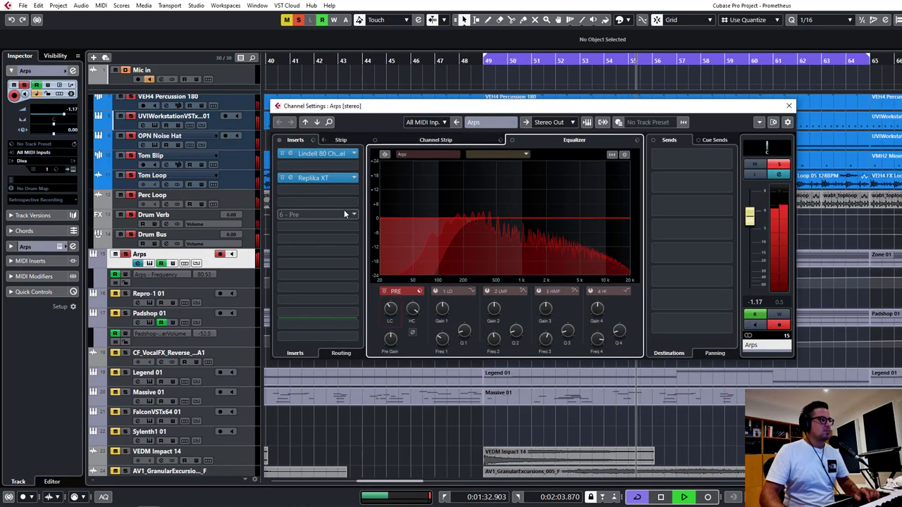
click(325, 201)
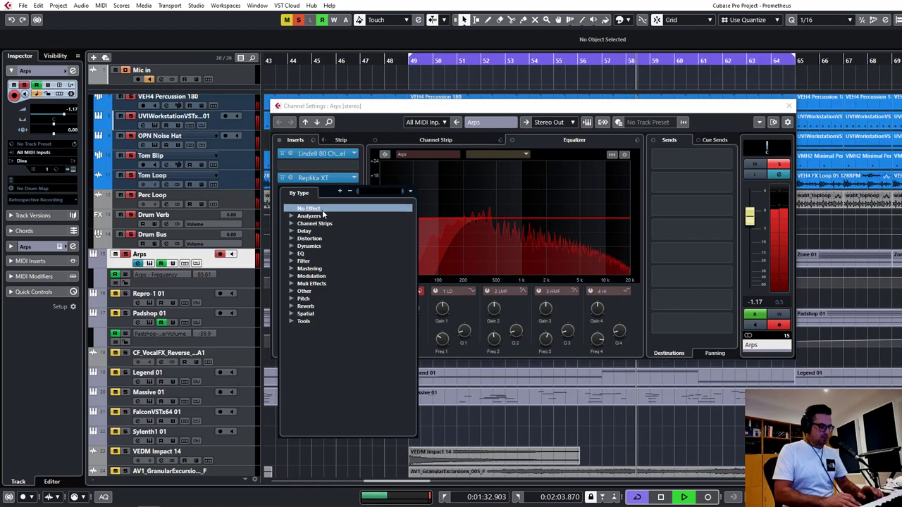
text(mini)
key(Return)
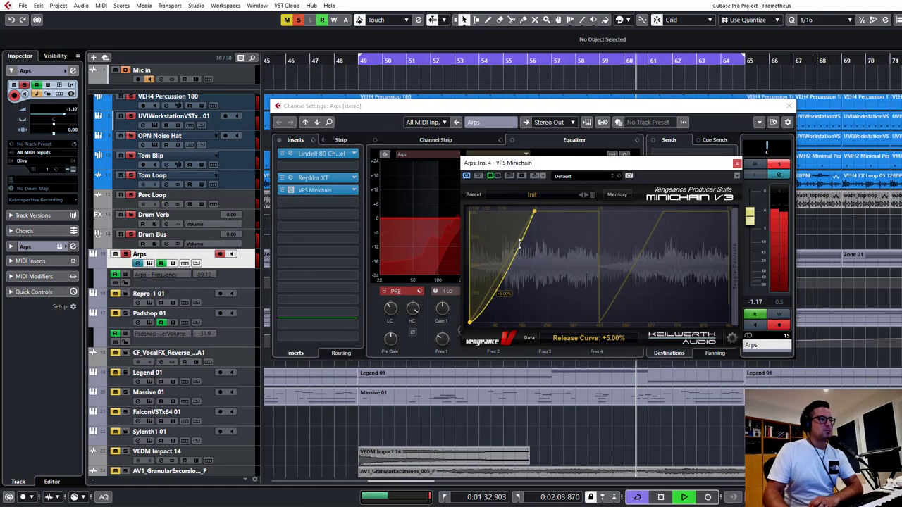
click(736, 163)
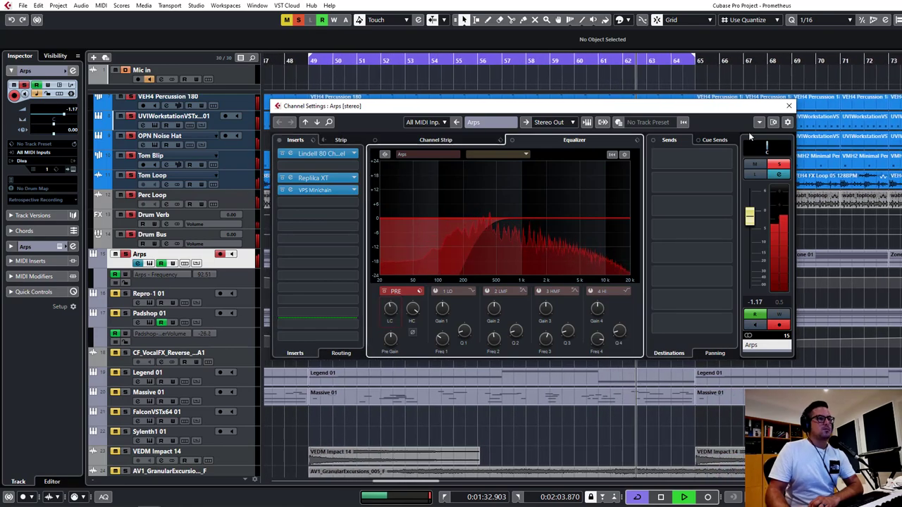
click(788, 105)
Step: Solo the AV1_GranularExcursions, HDVA_Hugetexture and Massive 01 tracks along with the drums and Arps
scroll(374, 425, down, 3)
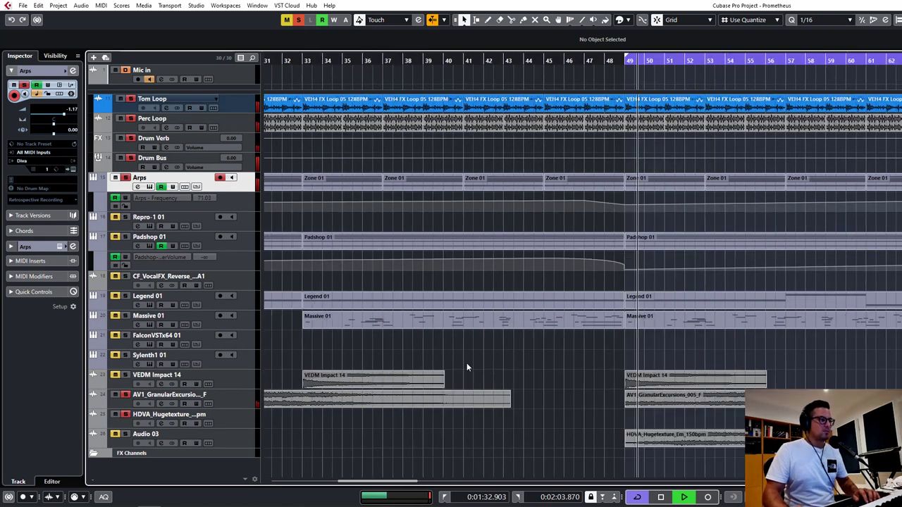
key(g)
key(g)
key(h)
key(h)
key(h)
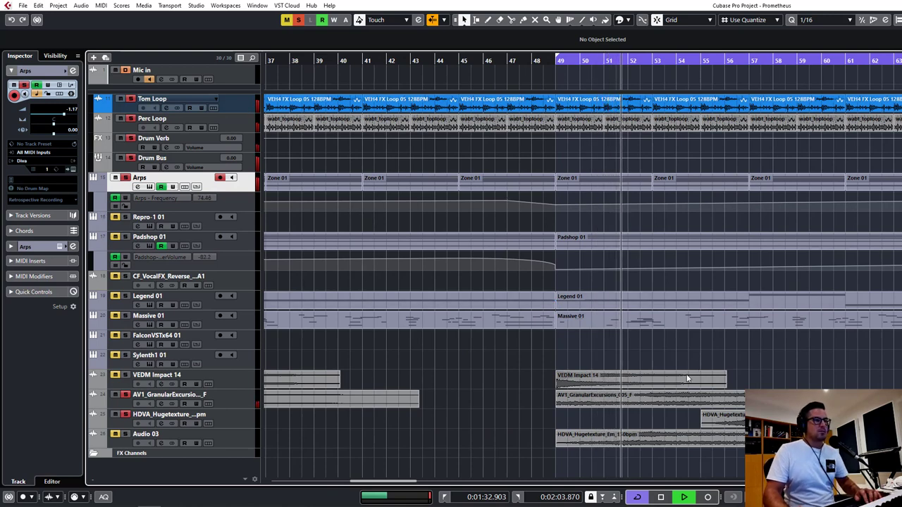
key(g)
key(g)
key(g)
click(644, 324)
key(g)
key(g)
key(g)
key(g)
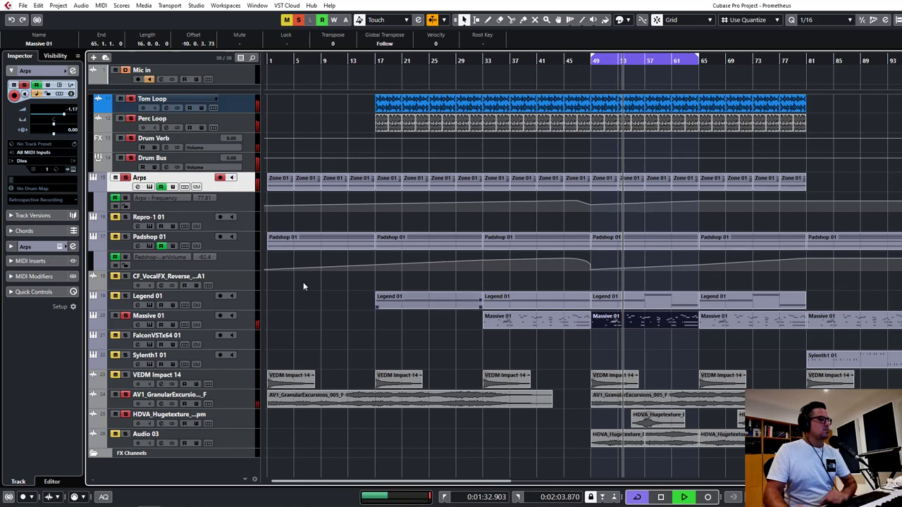
scroll(321, 331, up, 3)
click(498, 418)
scroll(437, 409, right, 4)
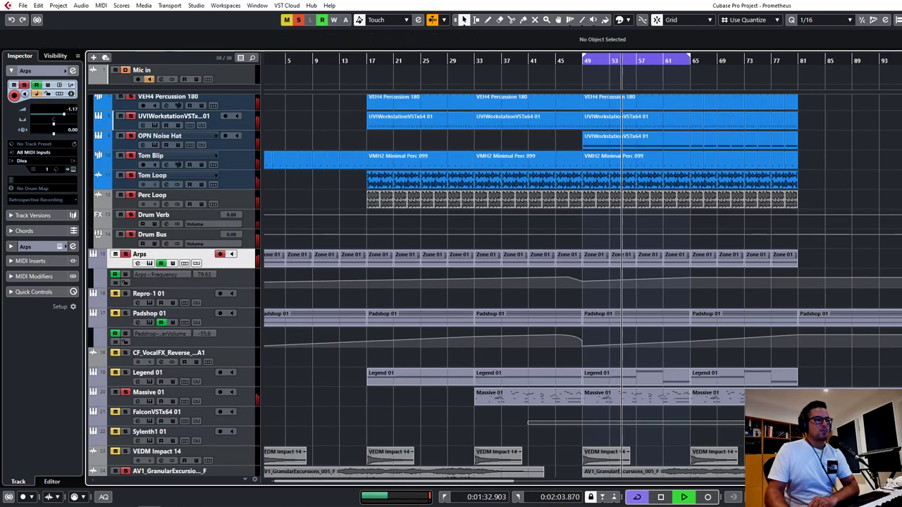
Step: Remove the redundant VMH2 Claps 062 and UVI Claps tracks from the project
scroll(297, 220, up, 6)
scroll(526, 225, down, 9)
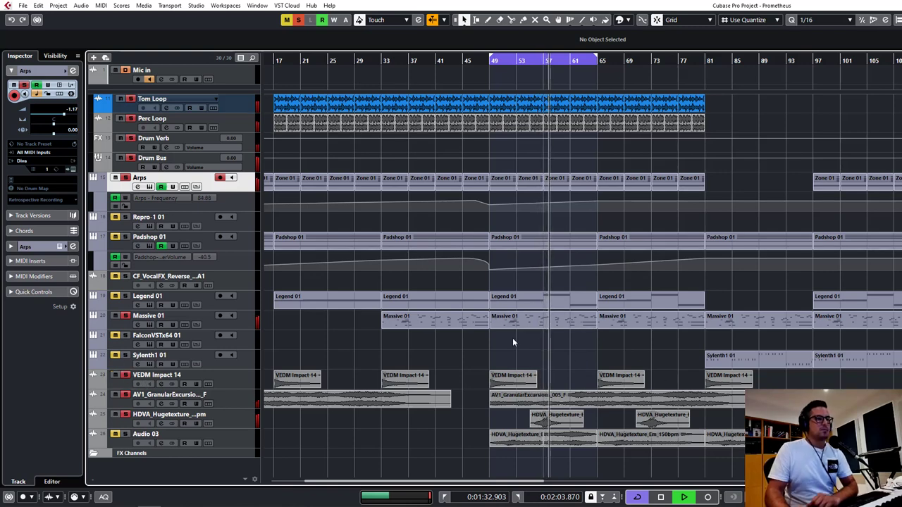
scroll(545, 322, up, 10)
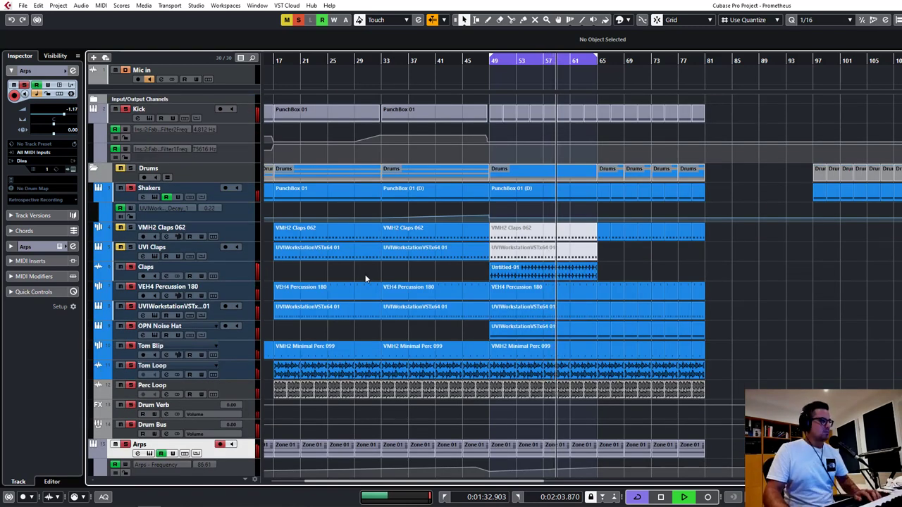
click(183, 248)
shift+click(197, 228)
right_click(231, 233)
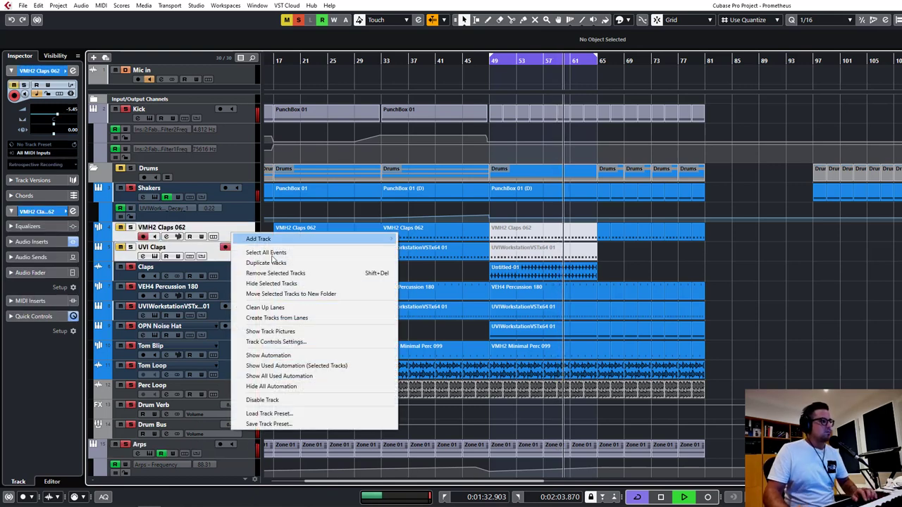
click(280, 275)
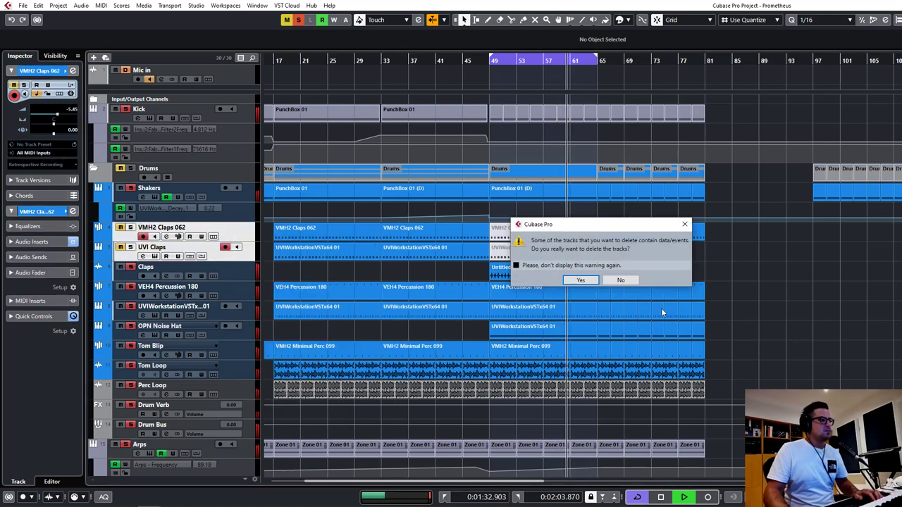
click(580, 281)
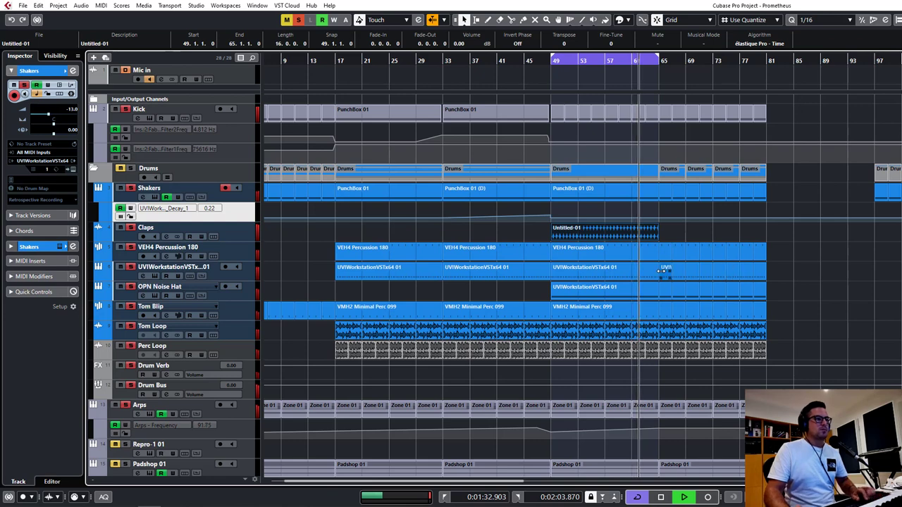
Step: Deactivate all track solos and unmute the Arps track for playback of the full arrangement
scroll(623, 270, down, 6)
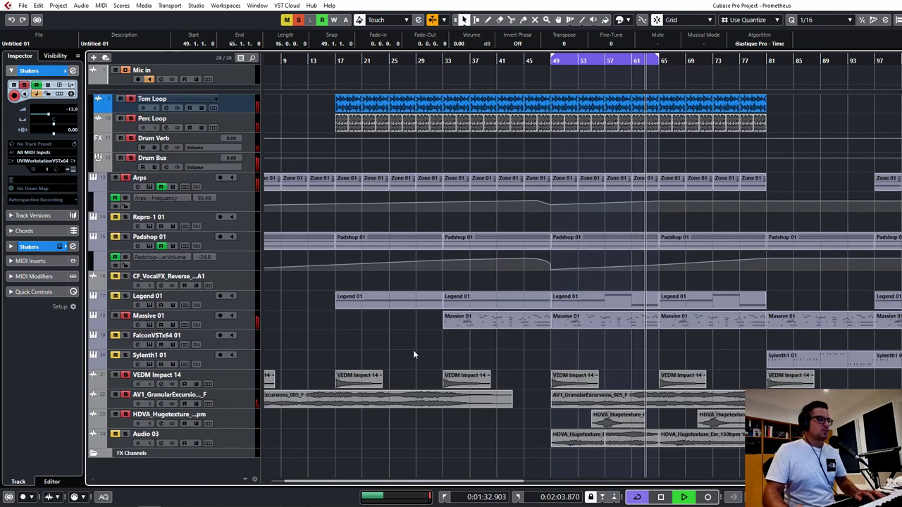
click(554, 367)
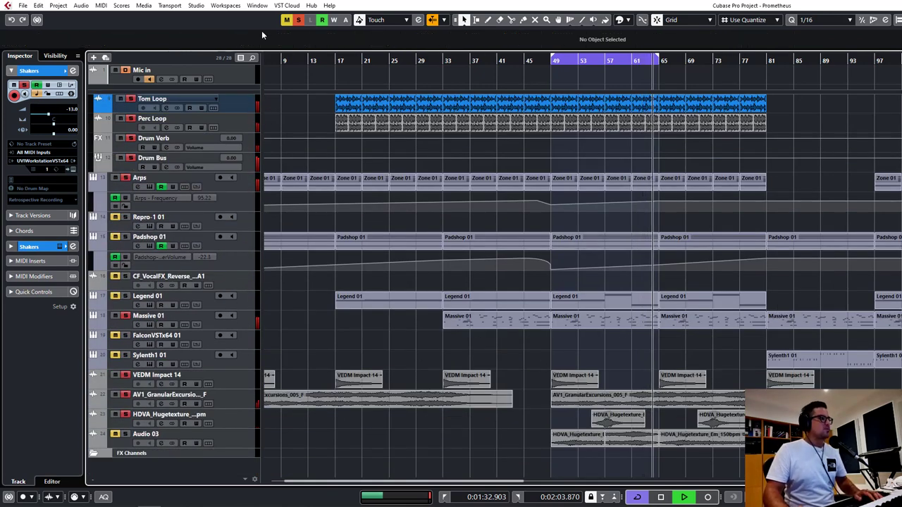
click(297, 21)
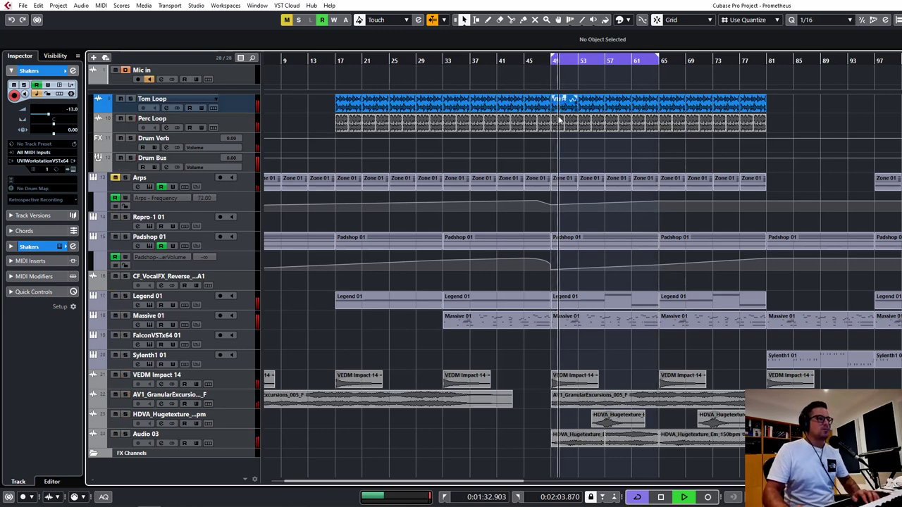
scroll(634, 162, up, 5)
scroll(761, 243, down, 5)
key(h)
key(h)
key(h)
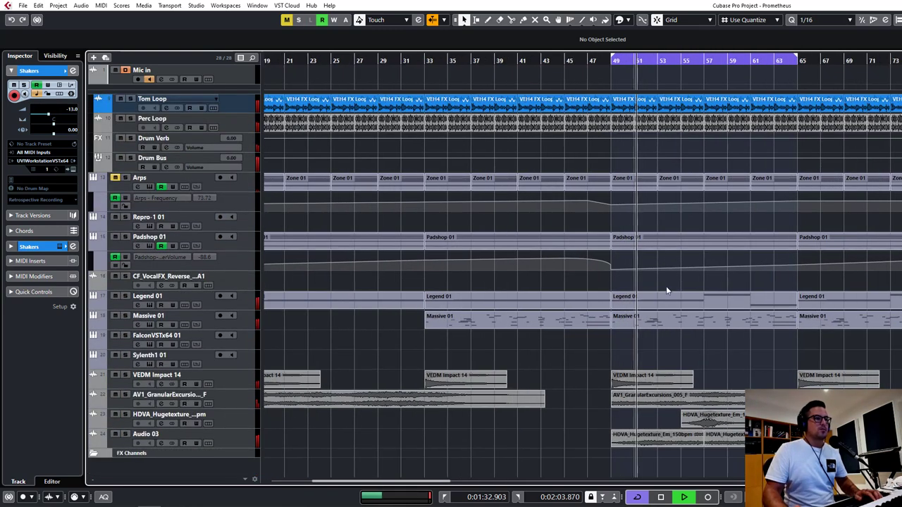
scroll(598, 194, up, 4)
scroll(239, 217, down, 4)
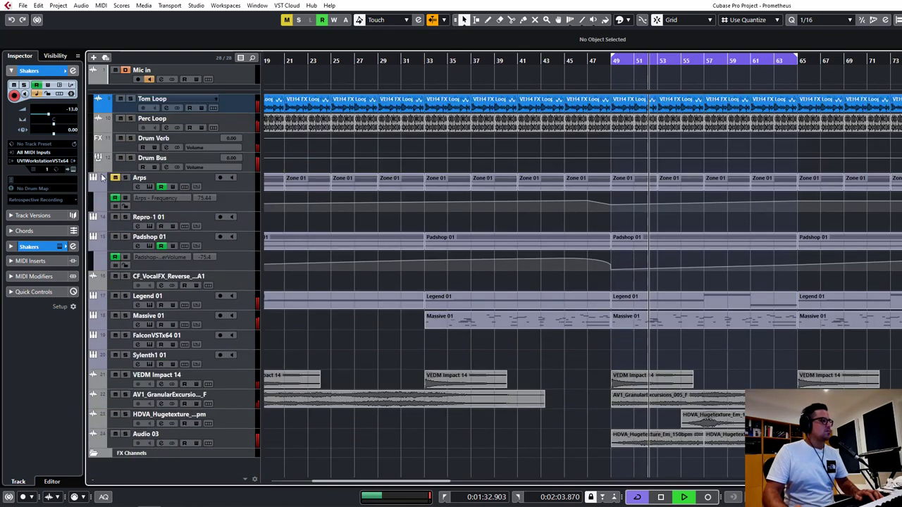
scroll(802, 223, right, 2)
scroll(801, 222, right, 4)
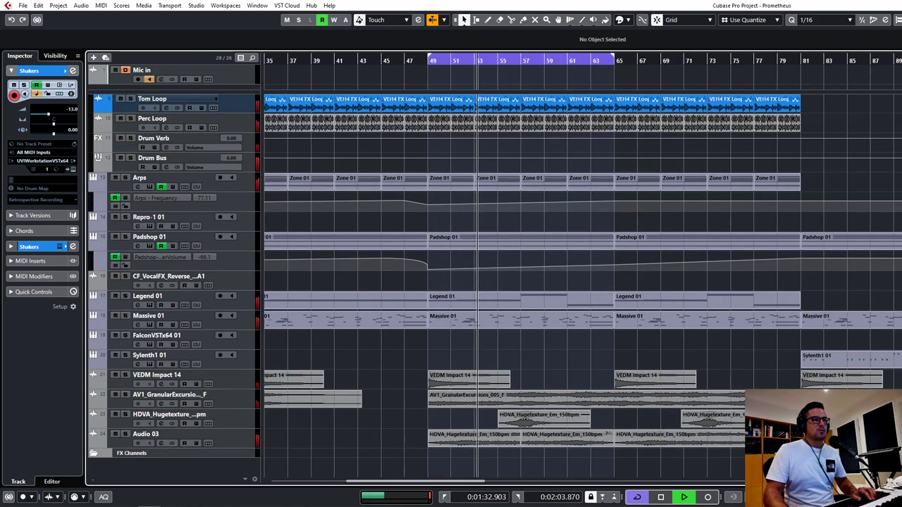
Step: Remove the empty Repro-1 01 track
key(h)
key(h)
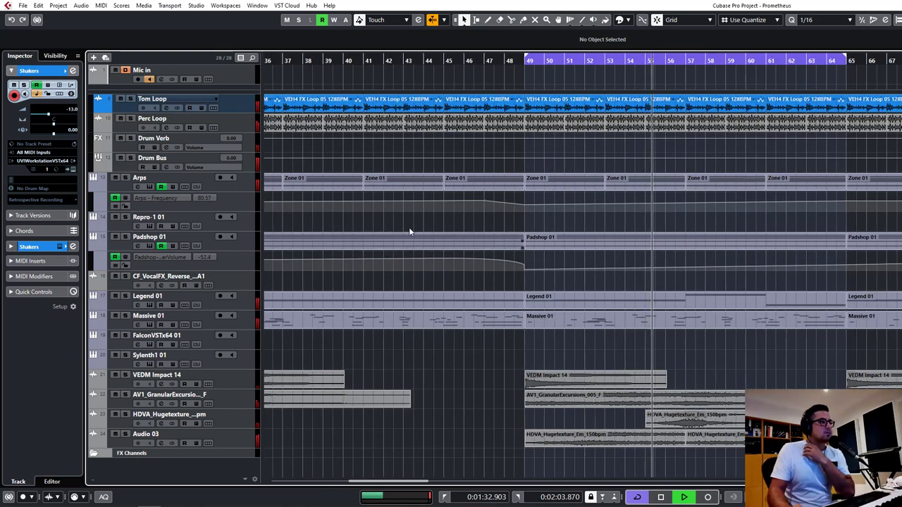
right_click(253, 223)
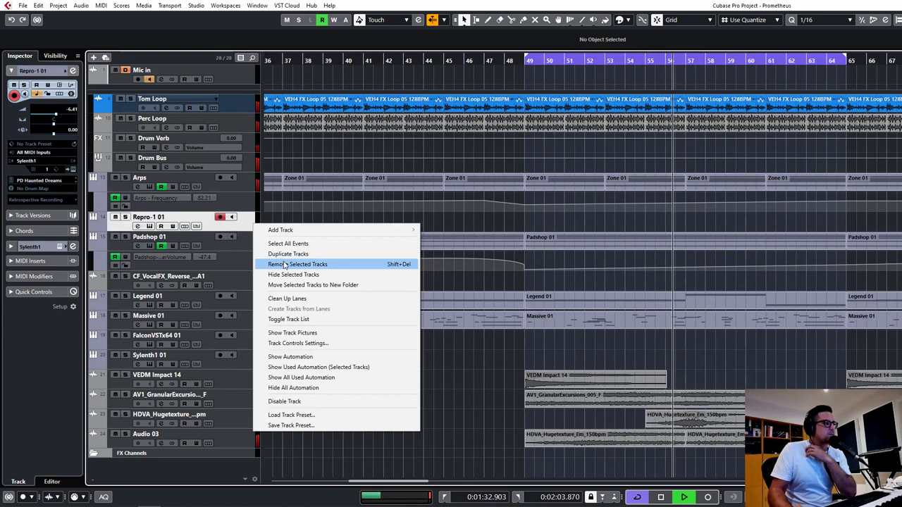
click(286, 264)
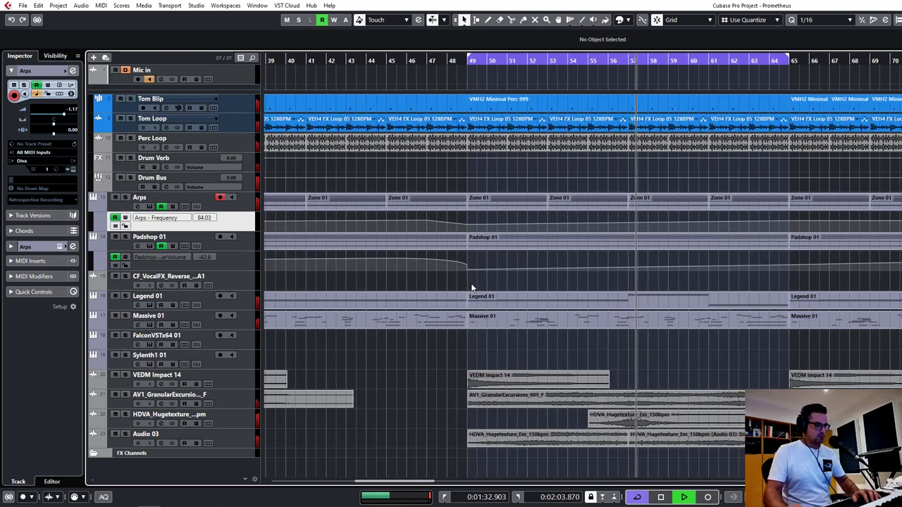
Step: Record a MIDI part on the Sylenth1 01 track between bars 49 and 65 using the LEAD - Big Saws II preset
key(g)
key(g)
key(h)
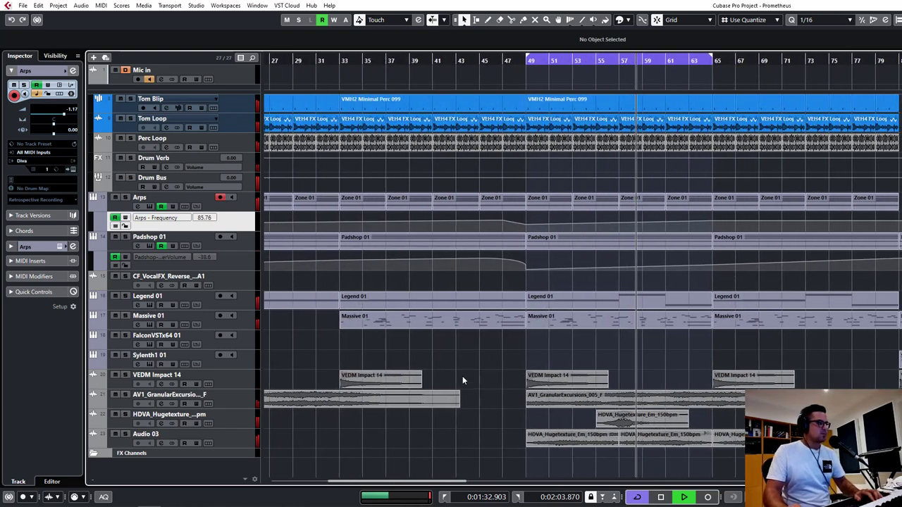
click(225, 360)
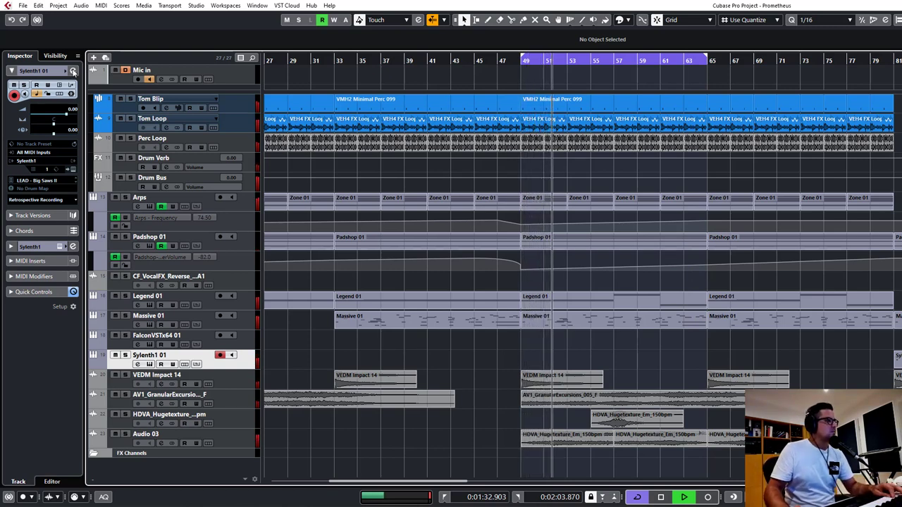
click(70, 94)
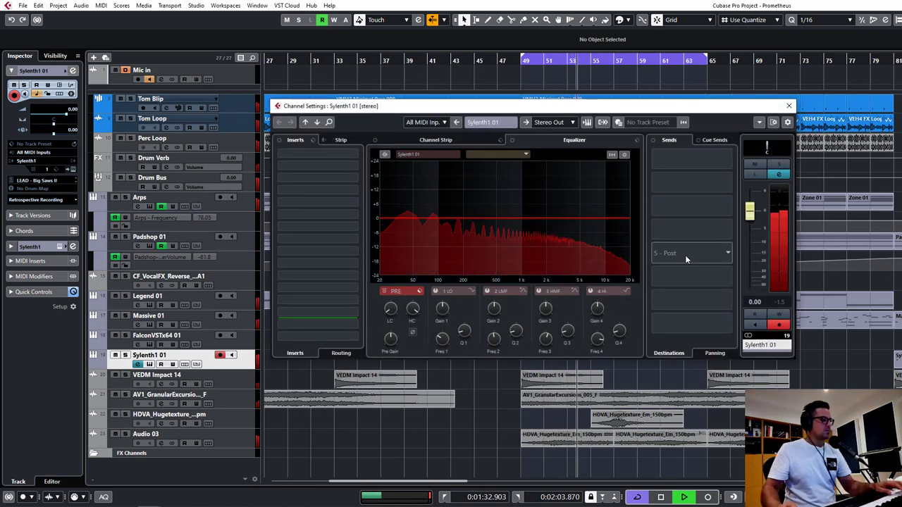
click(788, 106)
key(KP_Multiply)
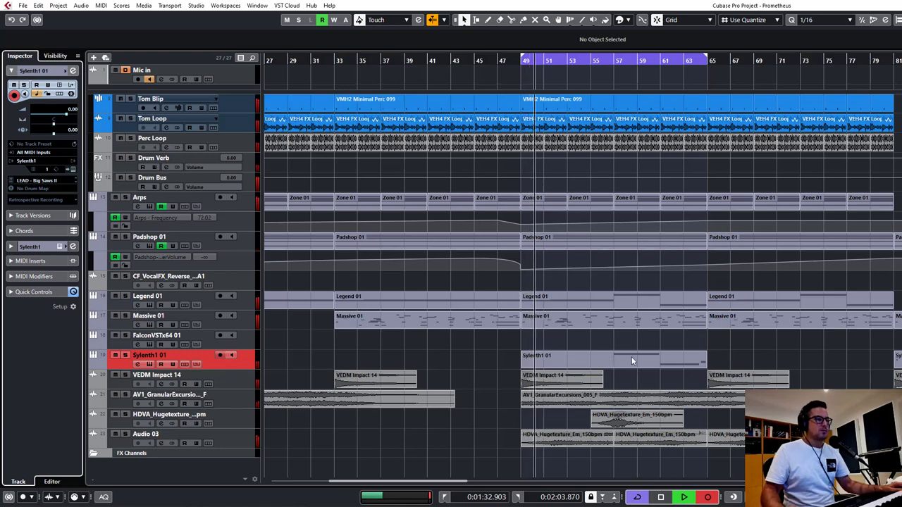
click(709, 497)
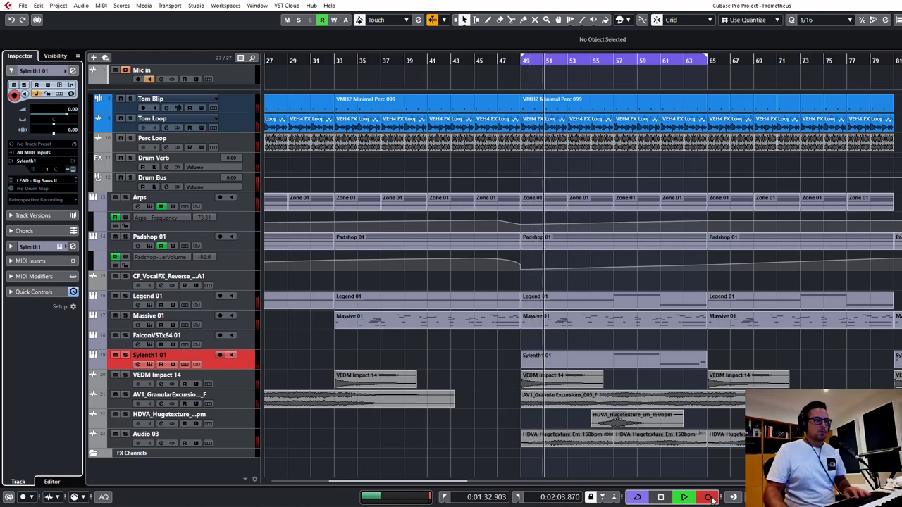
Step: Open the recorded Sylenth1 01 part for note editing with all of its bars in view
double_click(562, 354)
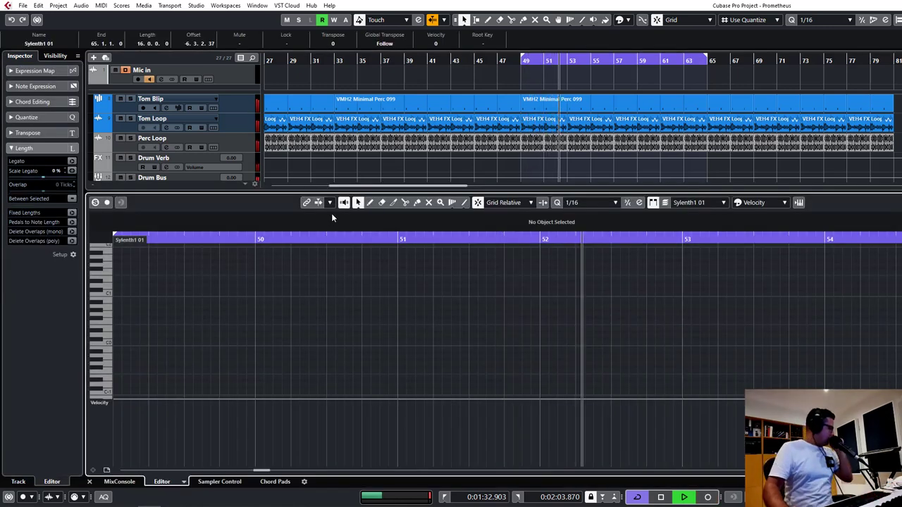
scroll(423, 268, down, 3)
key(g)
key(g)
key(g)
key(g)
key(g)
key(g)
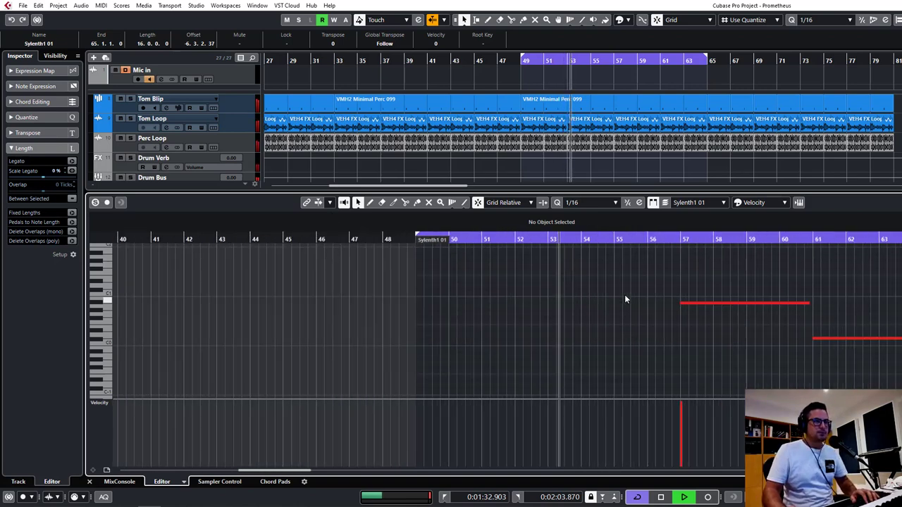
Step: Try moving the F0 note from beyond the part's end to bar 49 and quantizing all notes to 1/1, and undo it
key(alt+1)
drag(793, 321, 501, 322)
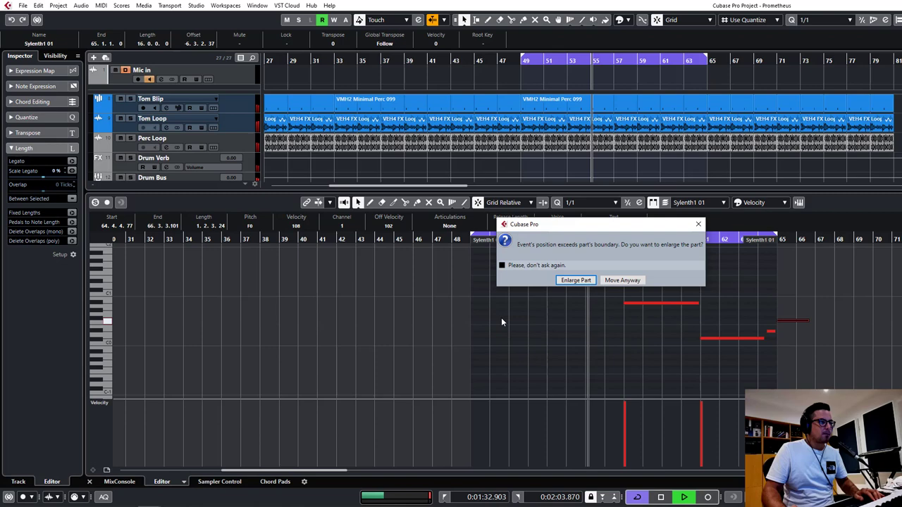
click(622, 280)
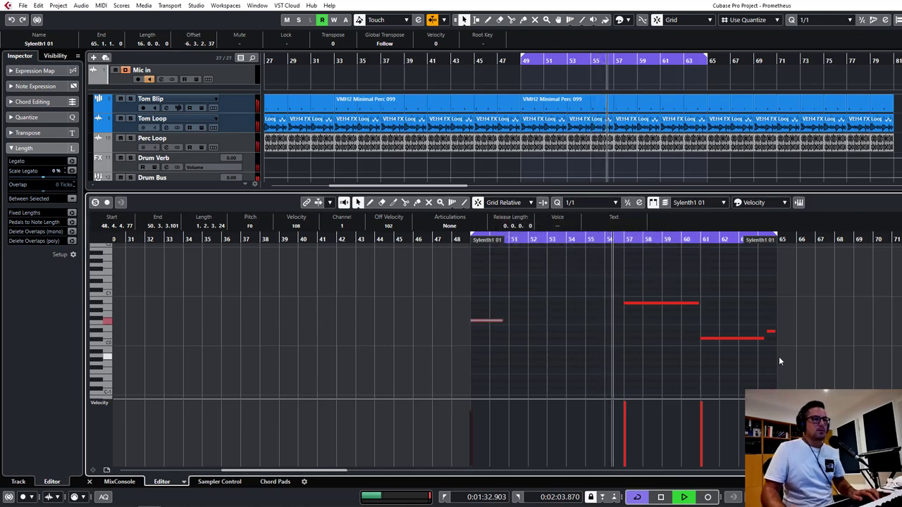
drag(780, 359, 453, 273)
key(q)
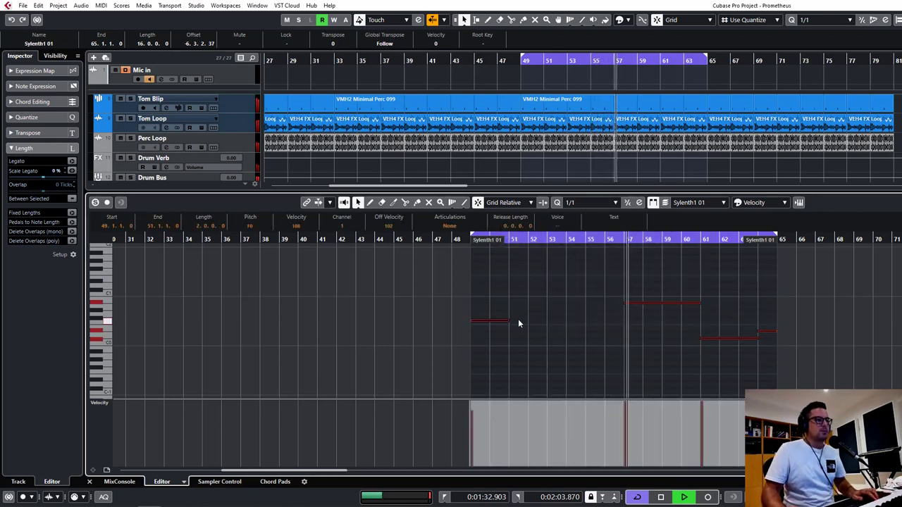
click(639, 331)
key(ctrl+z)
key(ctrl+z)
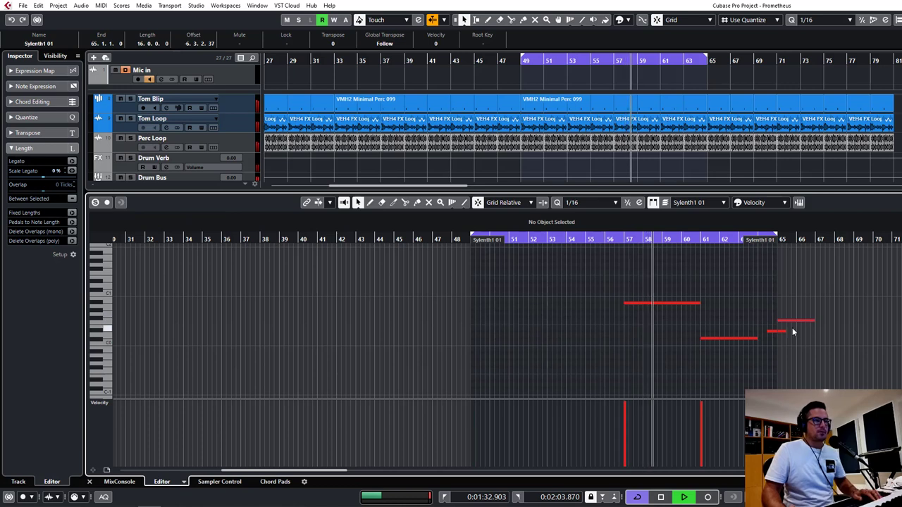
Step: Move the F0 note from beyond the part's end to its beginning and quantize it to bar 49 using a 1/1 grid
key(alt+1)
drag(797, 320, 569, 321)
drag(790, 321, 489, 325)
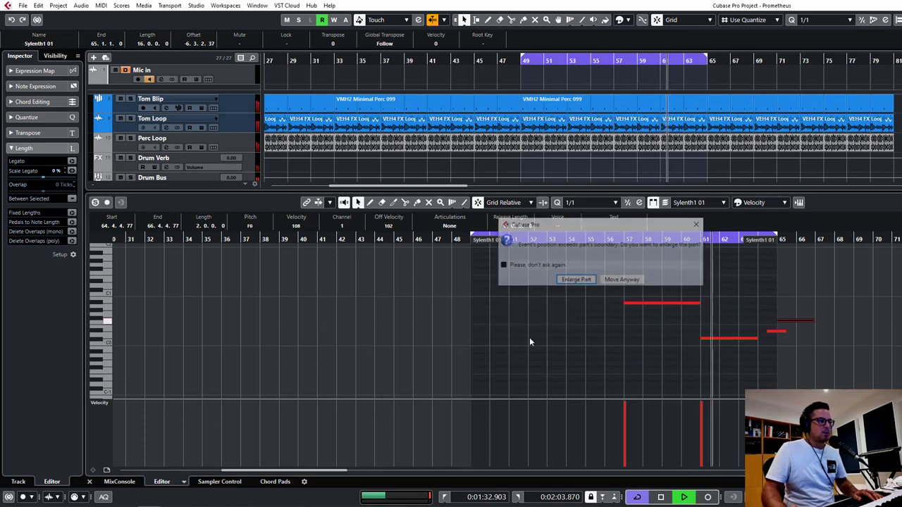
click(623, 279)
drag(554, 347, 458, 303)
key(q)
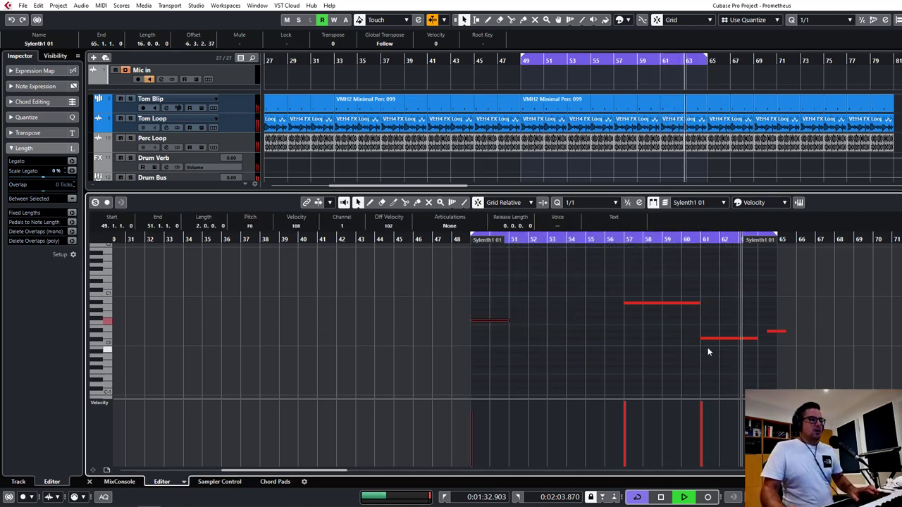
Step: Trim the last note to the part's end and extend the preceding C#0 note to meet it
click(777, 332)
drag(783, 331, 766, 340)
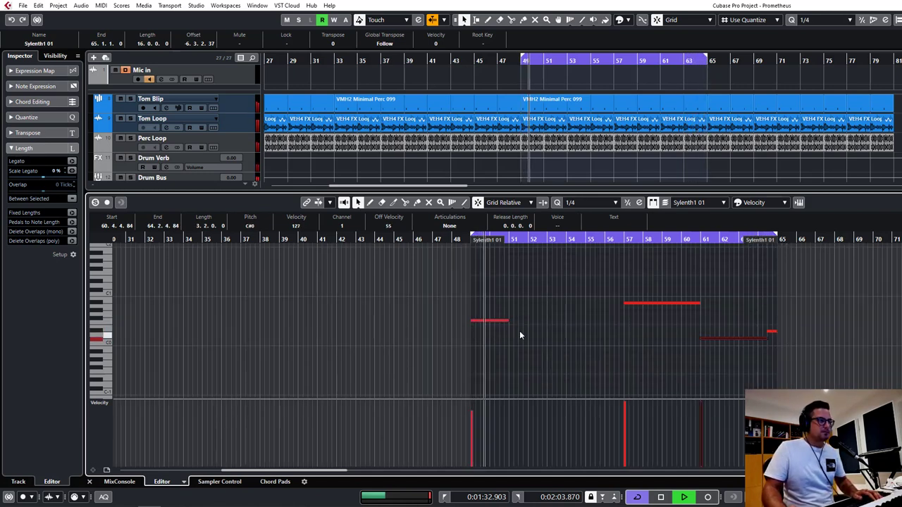
Step: Extend the F0 note at bar 49 to four bars, duplicate it up to bar 57, and close the note editor
drag(507, 322, 544, 329)
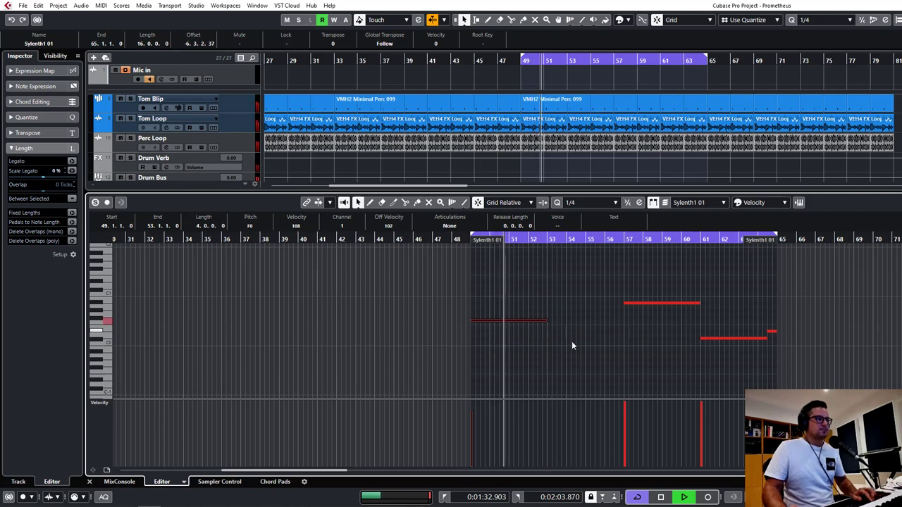
key(ctrl+d)
drag(790, 366, 537, 275)
key(ctrl+e)
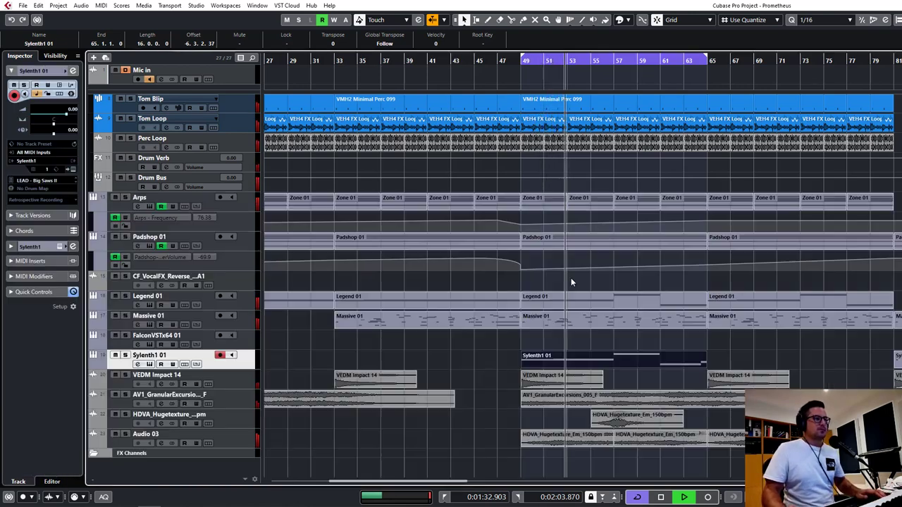
Step: Solo the Sylenth1 01 track and open its Sylenth1 instrument on Part A
click(126, 355)
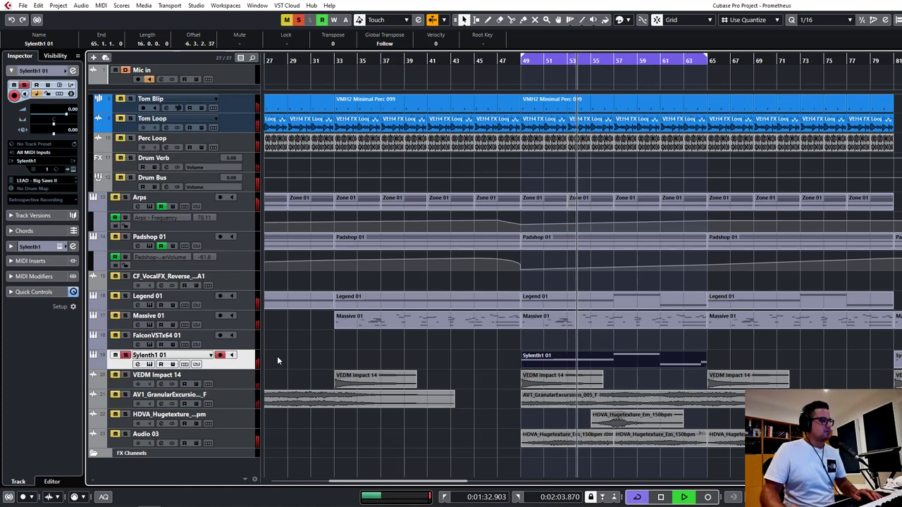
click(517, 62)
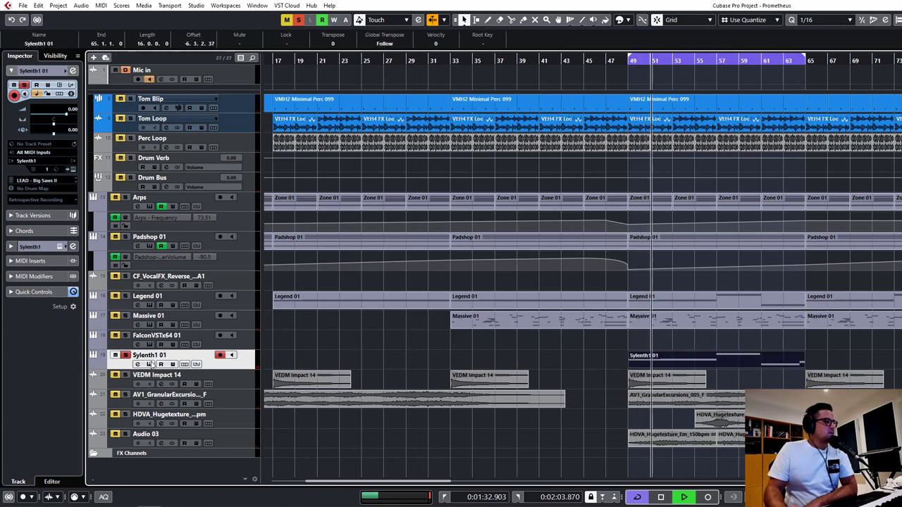
click(185, 363)
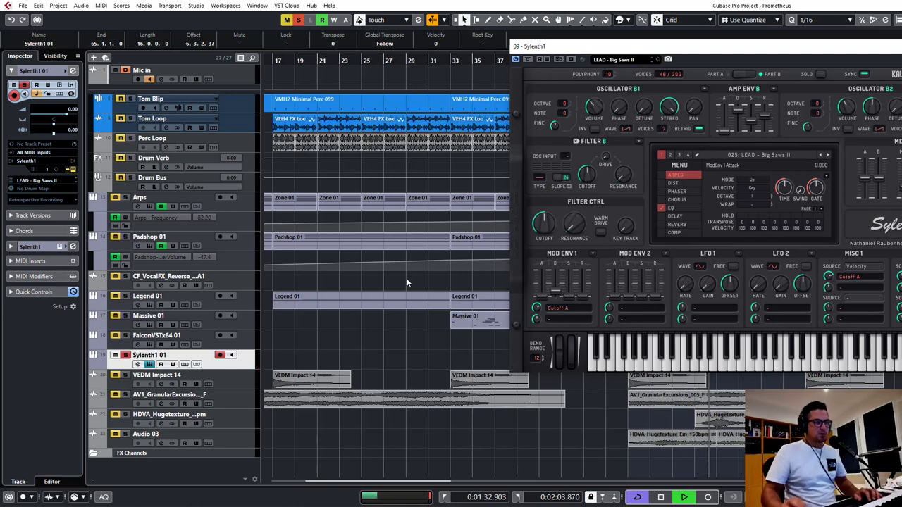
key(h)
key(h)
key(h)
key(h)
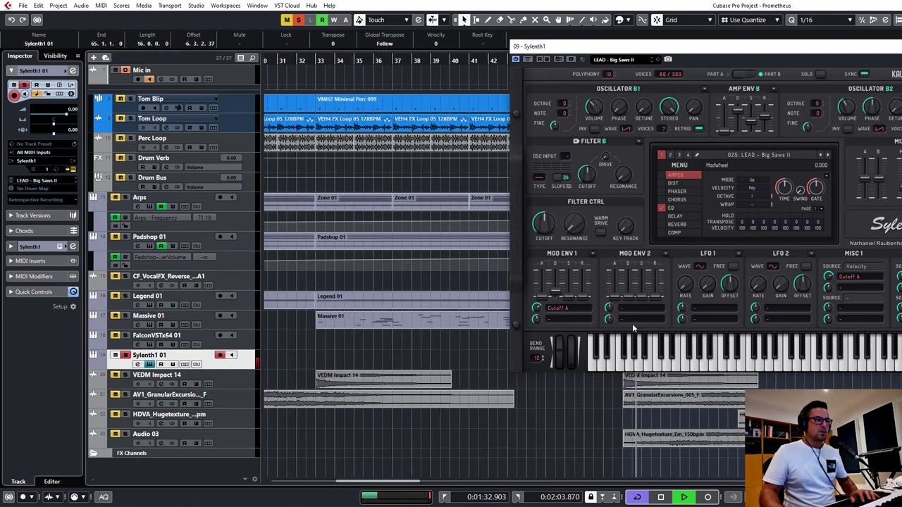
click(749, 73)
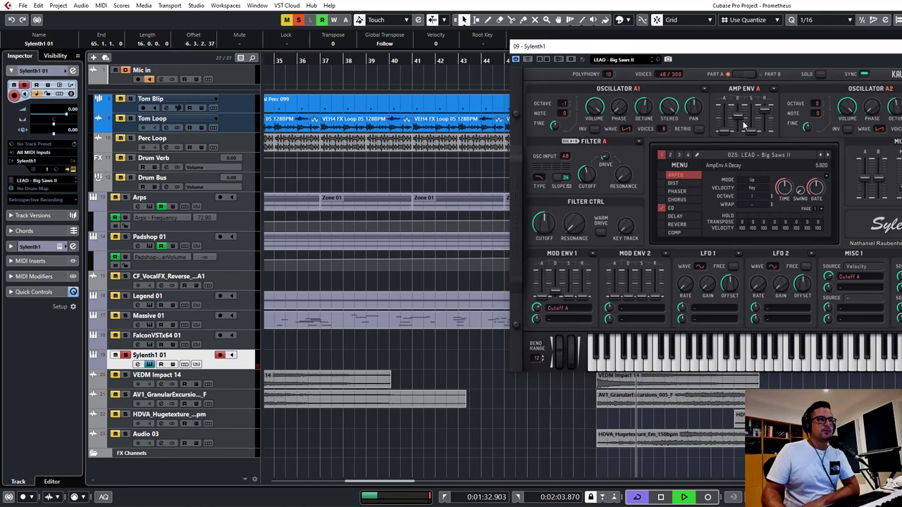
Step: Adjust the decay and sustain of Sylenth1's Part A amp envelope, switch to Part B, and close the instrument
drag(741, 112, 752, 129)
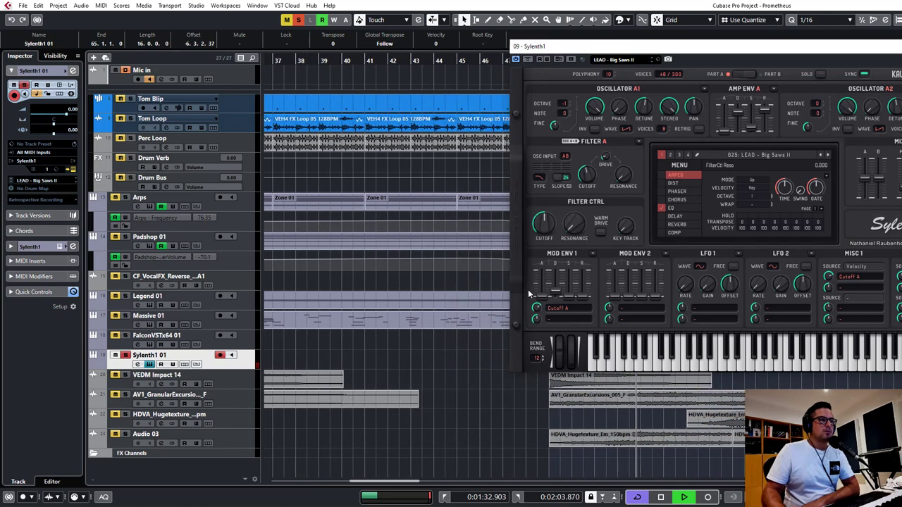
key(space)
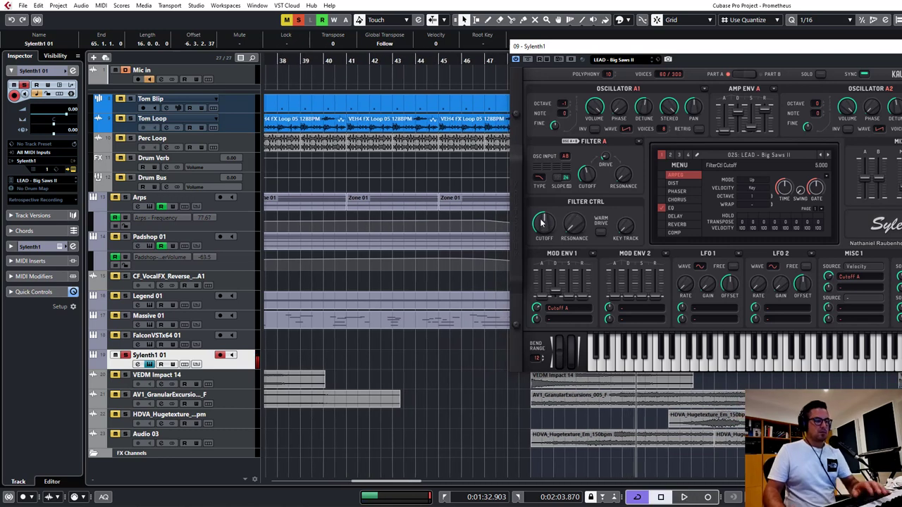
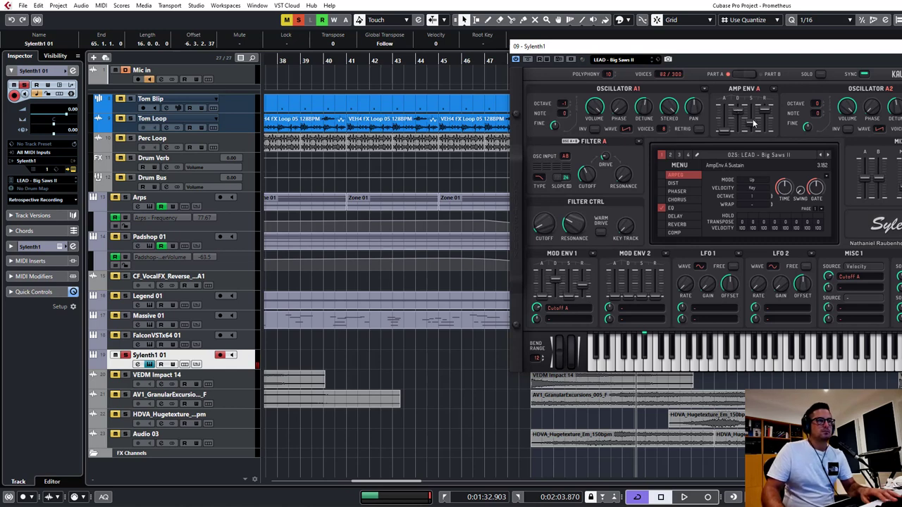
drag(752, 119, 753, 106)
click(747, 75)
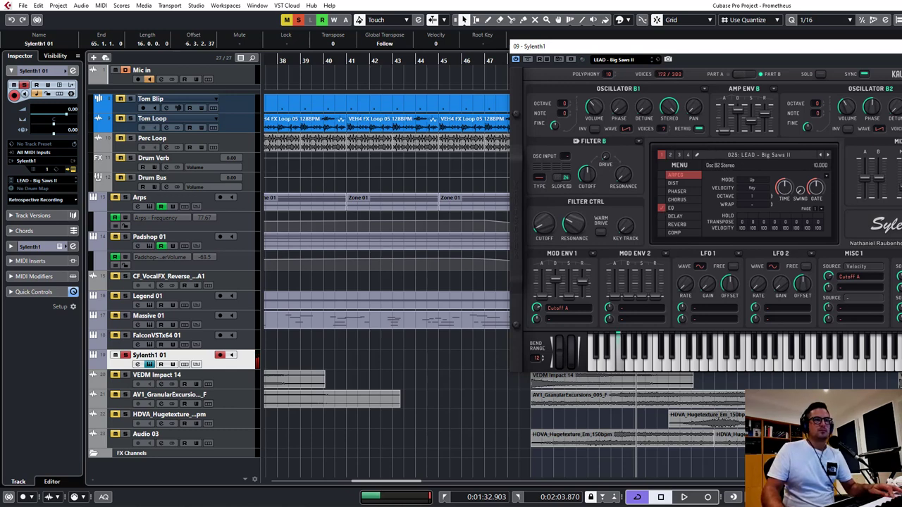
key(Escape)
Step: Transpose all notes of the Sylenth1 01 part at bar 49 up one octave and close the note editor
double_click(589, 369)
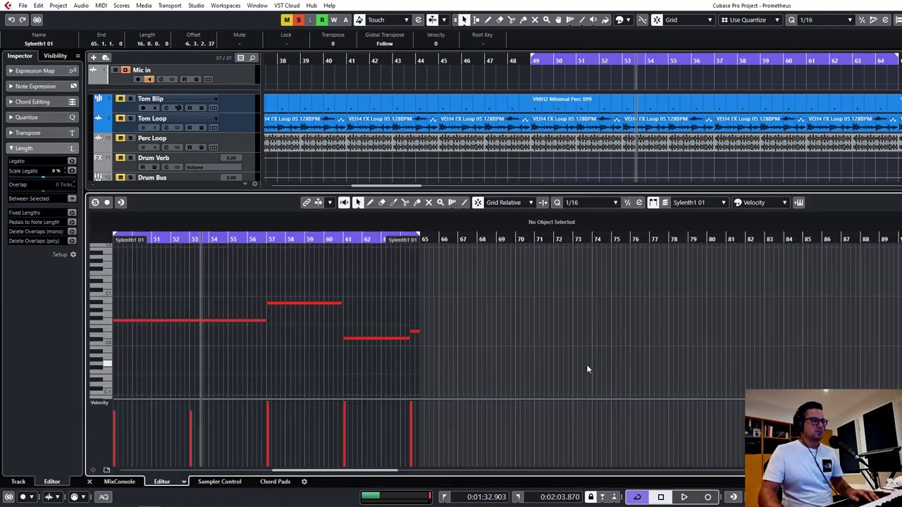
key(ctrl+a)
key(shift+Up)
key(Return)
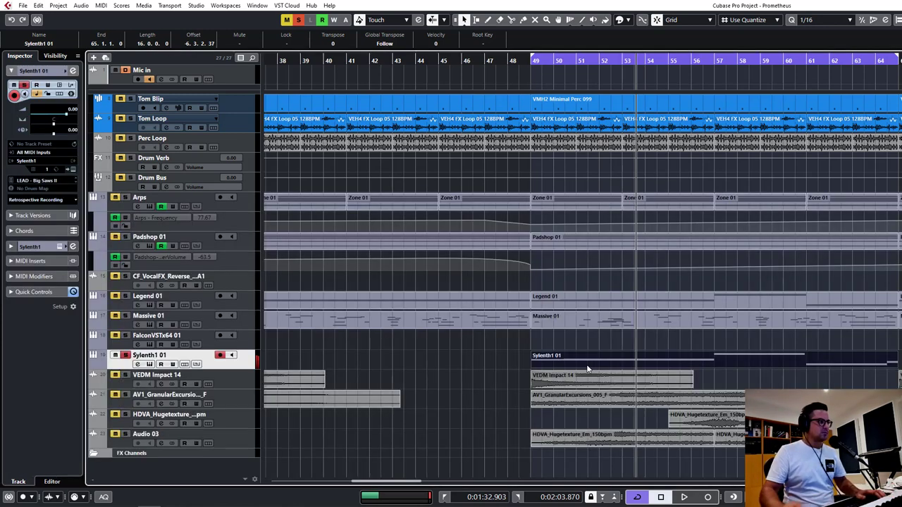
Step: Play from about bar 46 with Sylenth1 01 unsoloed and mute the AV1_GranularExcursions, HDVA_Hugetexture and Audio 03 tracks
drag(480, 62, 460, 62)
key(space)
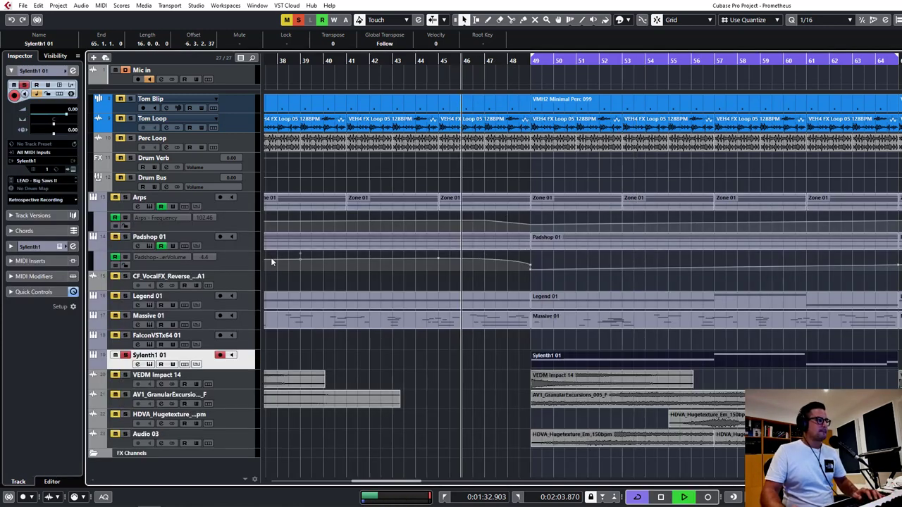
click(125, 355)
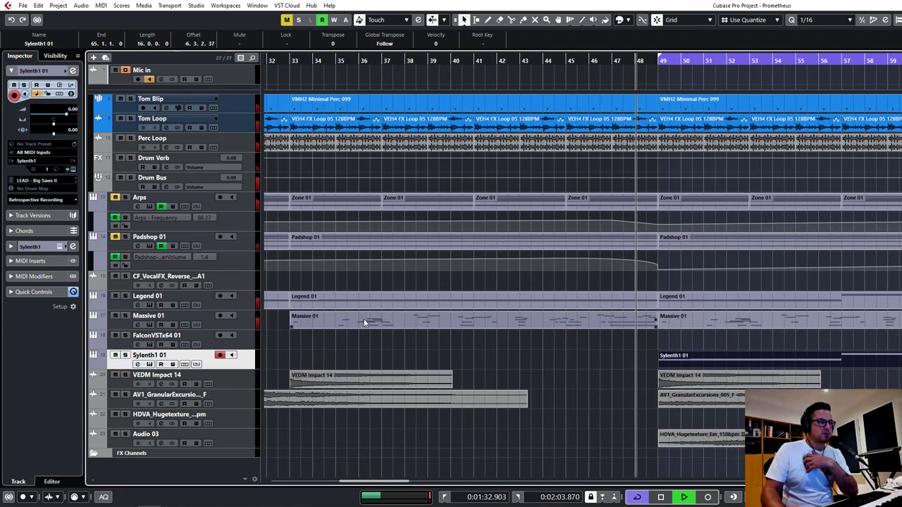
click(115, 396)
click(115, 415)
click(116, 434)
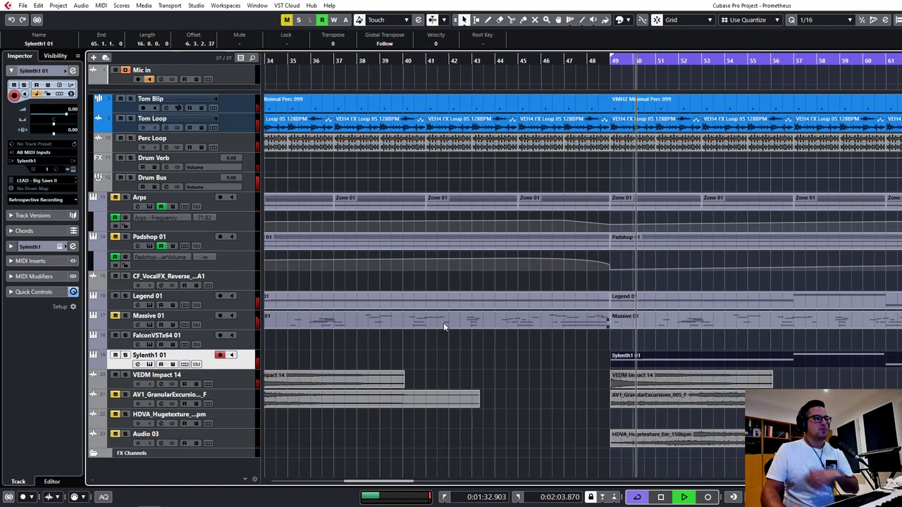
Step: Open the Sylenth1 01 channel settings, enable the pre-section low-cut filter, and raise its cutoff frequency
click(488, 359)
click(138, 364)
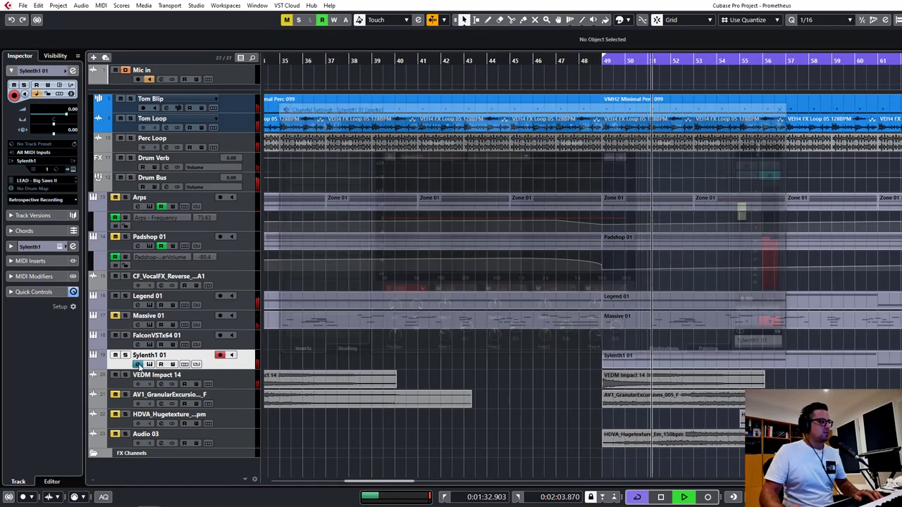
click(403, 291)
drag(392, 311, 397, 289)
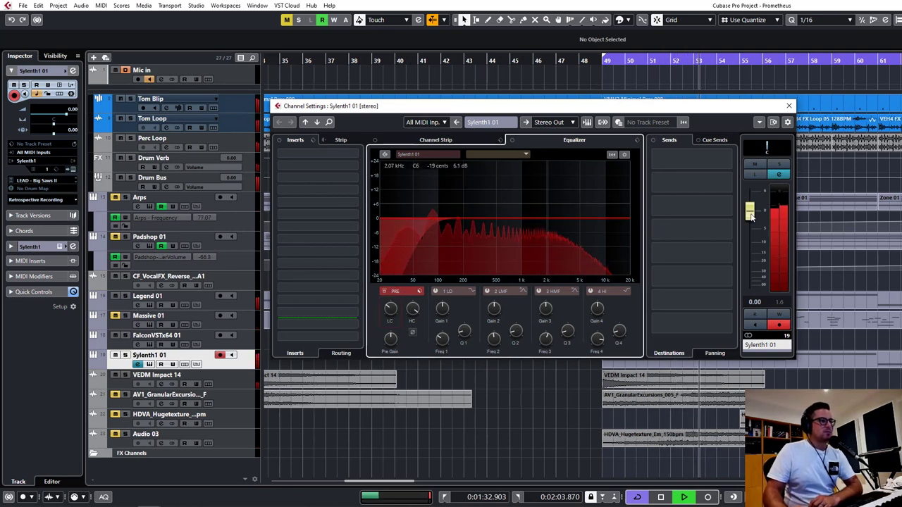
Step: Insert the Vertigo VSC-2 compressor on Sylenth1 01 and set its threshold to about -12.5 dB
click(315, 156)
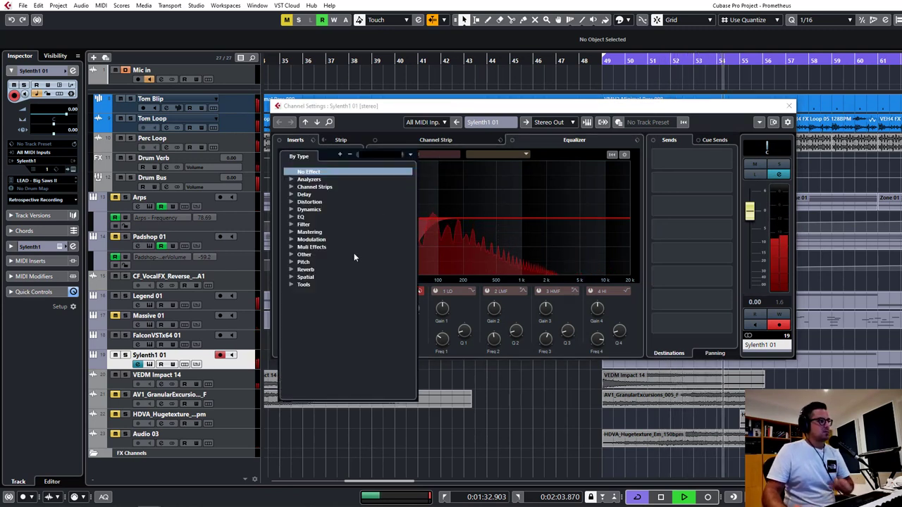
click(291, 210)
click(301, 218)
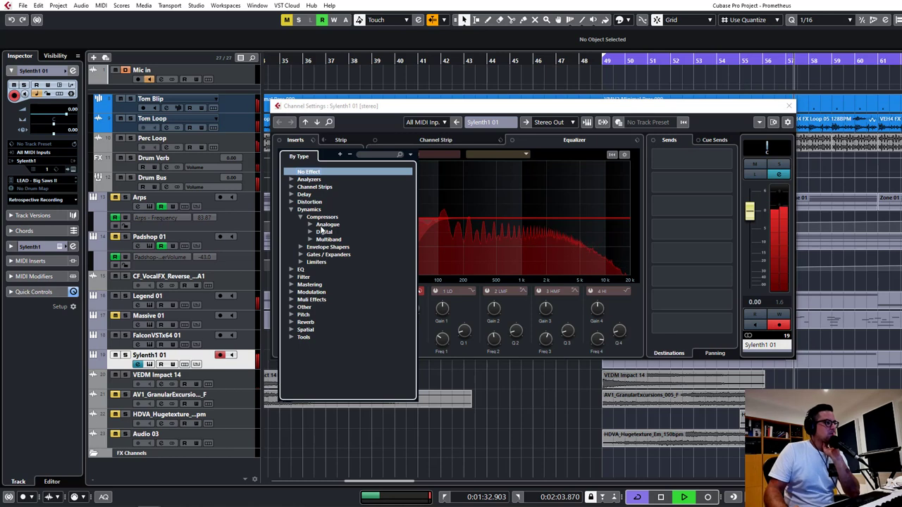
click(310, 224)
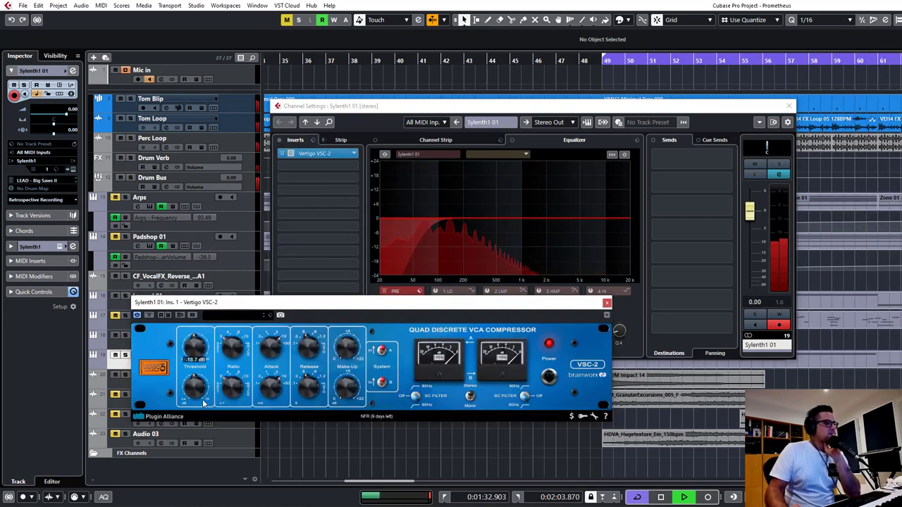
drag(251, 317, 310, 219)
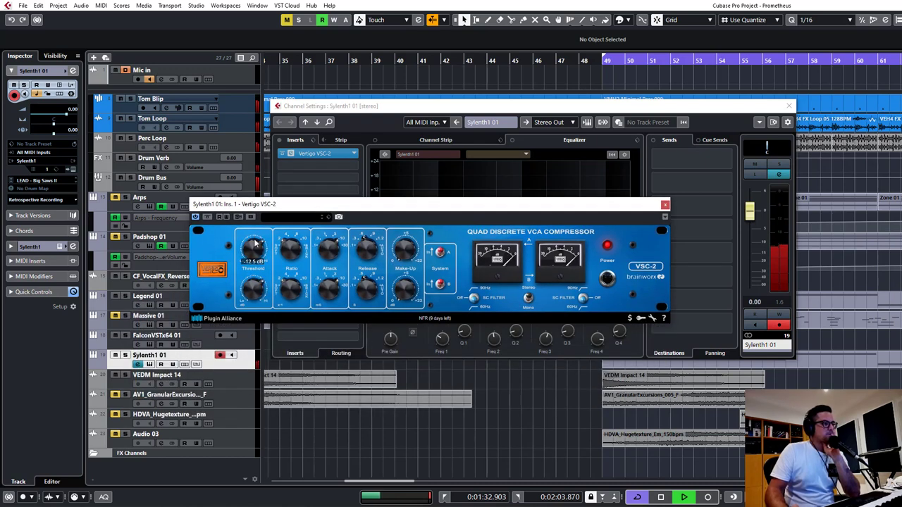
Step: Move the Vertigo VSC-2 to the second insert slot and add Black Box Analog Design HG-2 in the first
drag(326, 154, 338, 166)
click(344, 155)
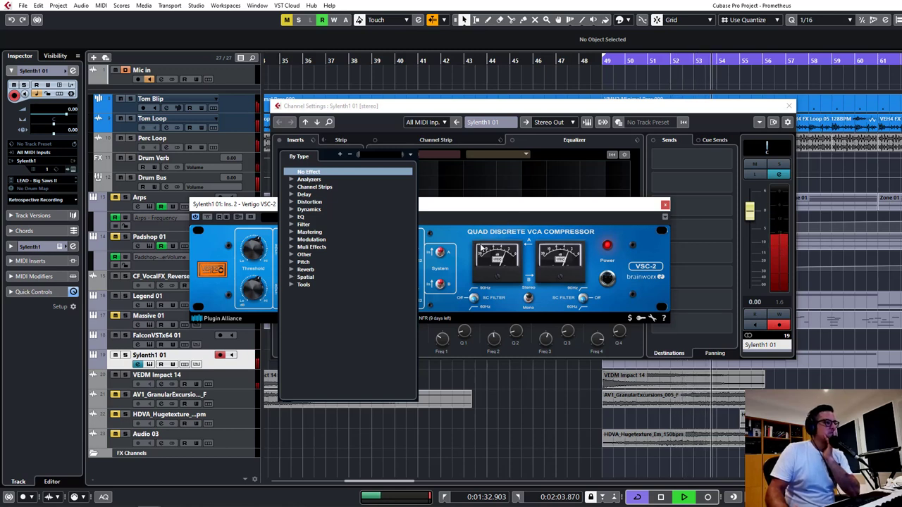
click(291, 202)
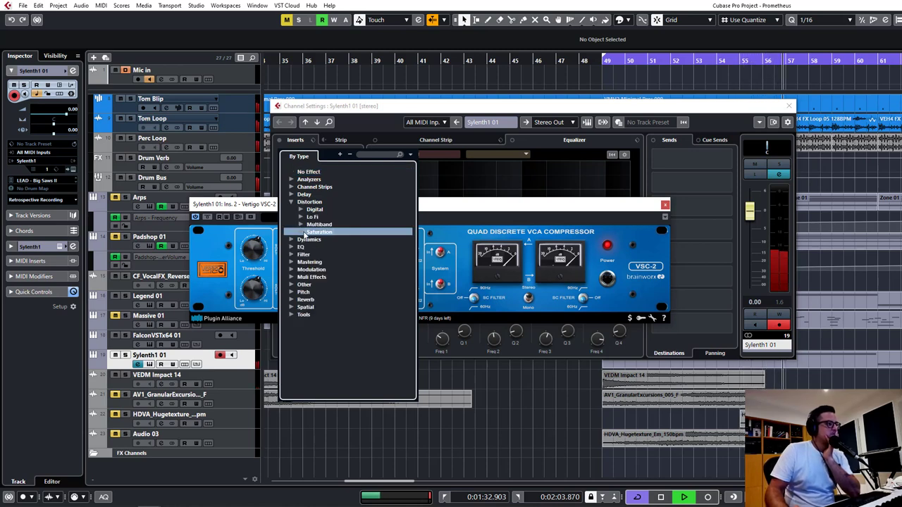
click(304, 233)
click(356, 241)
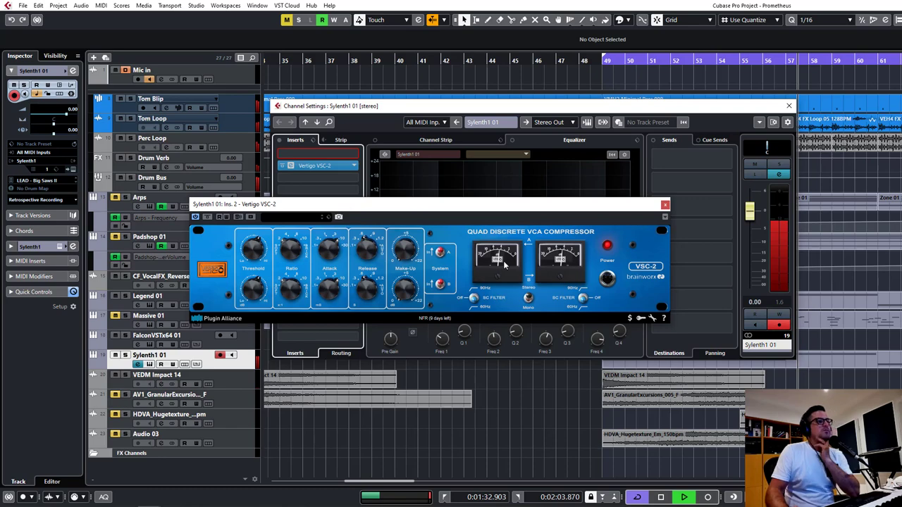
Step: Switch on the HG-2's parallel saturation and Alt Tube, raise the saturation amount, and close both plug-in windows
drag(451, 213, 459, 251)
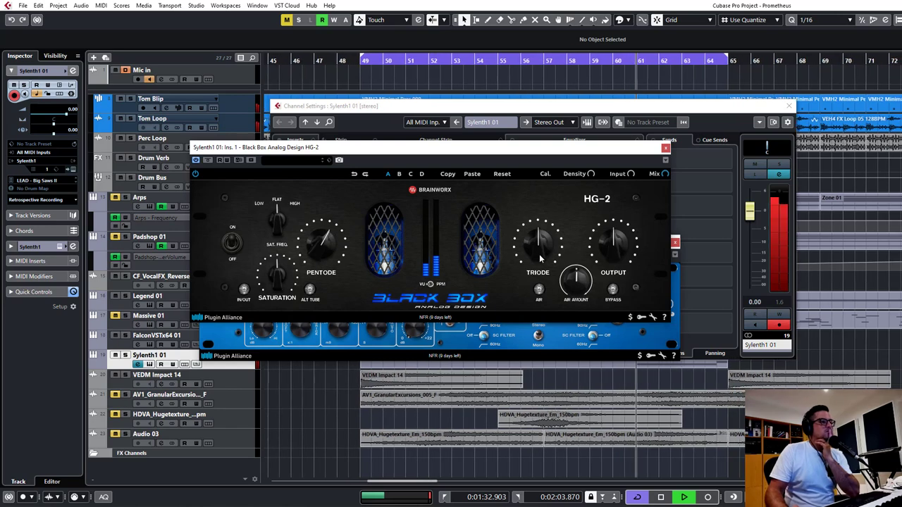
click(243, 290)
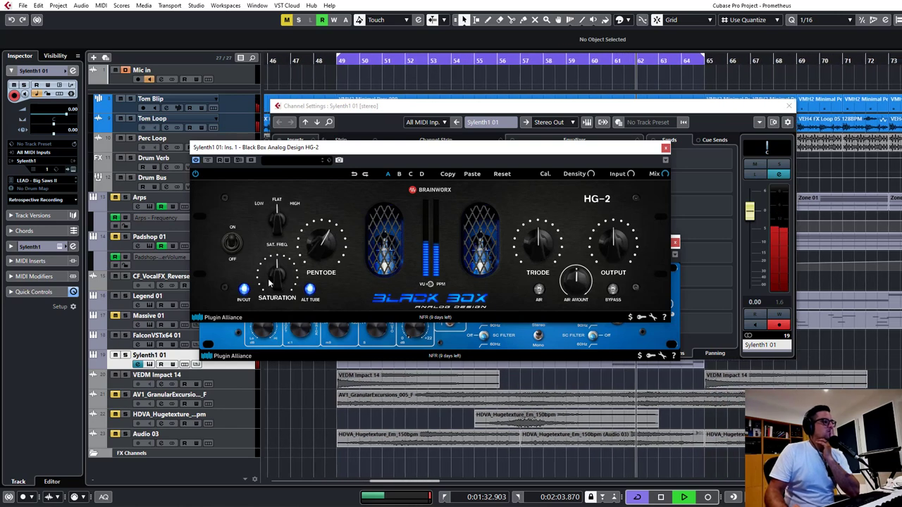
drag(268, 282, 272, 273)
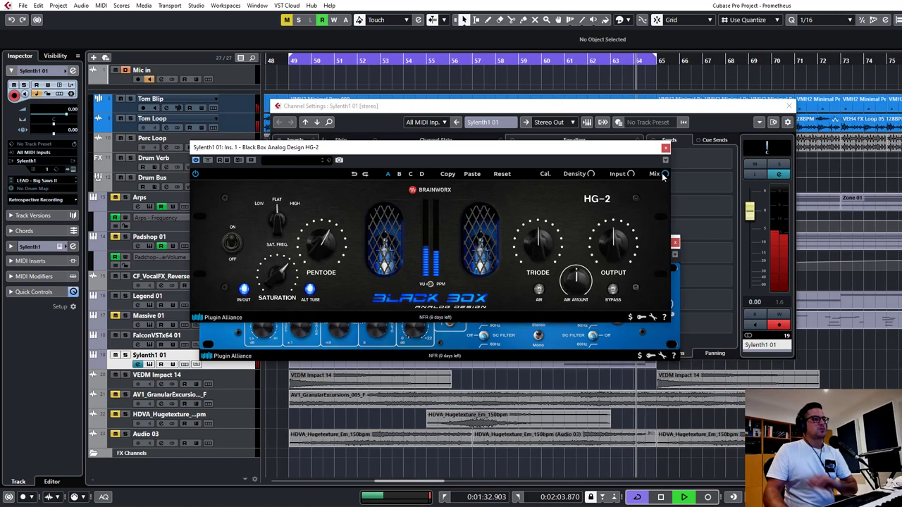
click(665, 147)
click(674, 243)
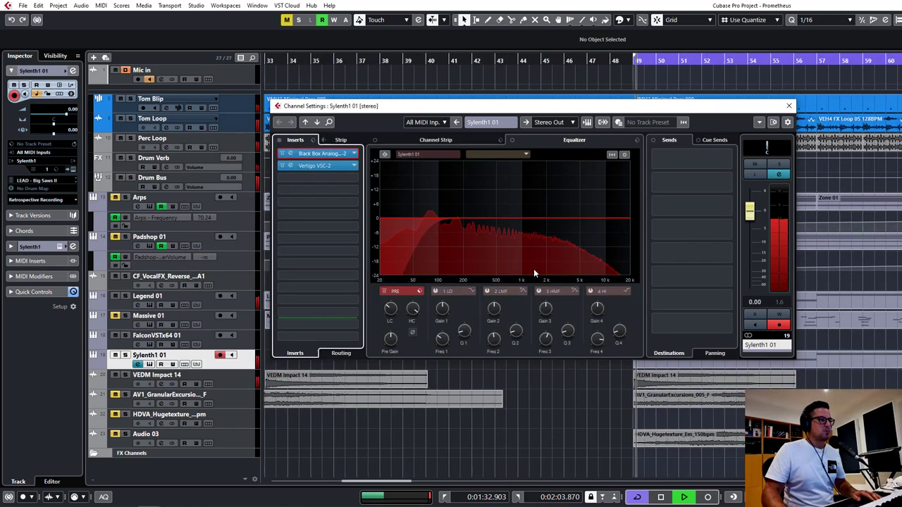
Step: Insert the Comet reverb in the third insert slot of Sylenth1 01
click(323, 177)
click(303, 294)
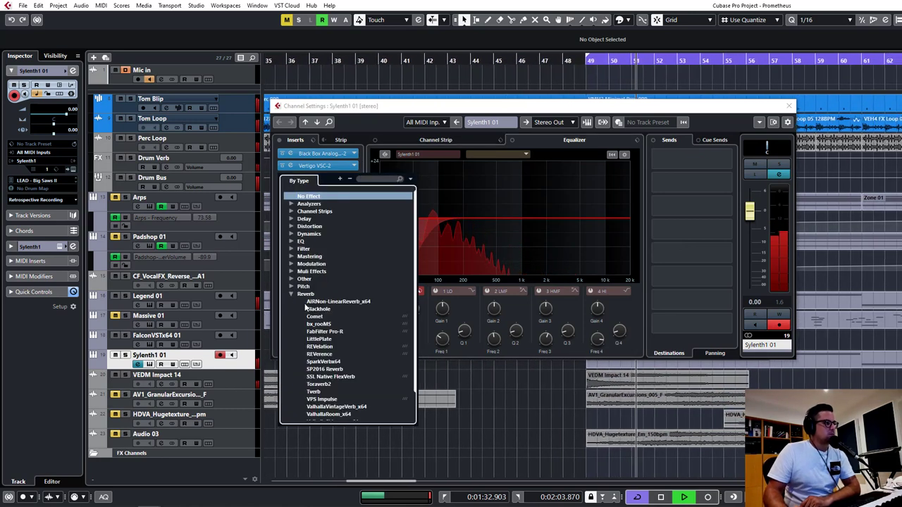
scroll(383, 302, down, 1)
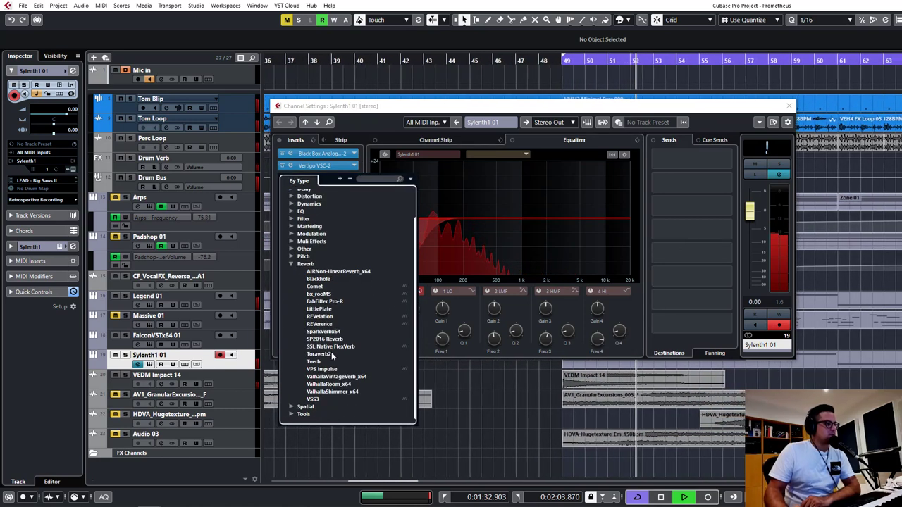
click(419, 310)
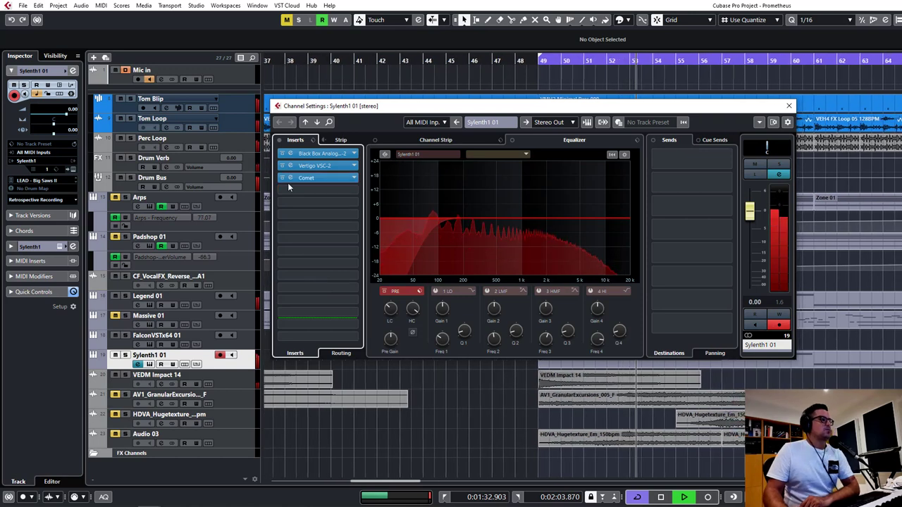
Step: With Sylenth1 01 soloed, set Comet's dry/wet mix to 35.6, decay to 67.10, diffuse to 45.1 and detune to 40.0, then close it
drag(463, 216, 484, 225)
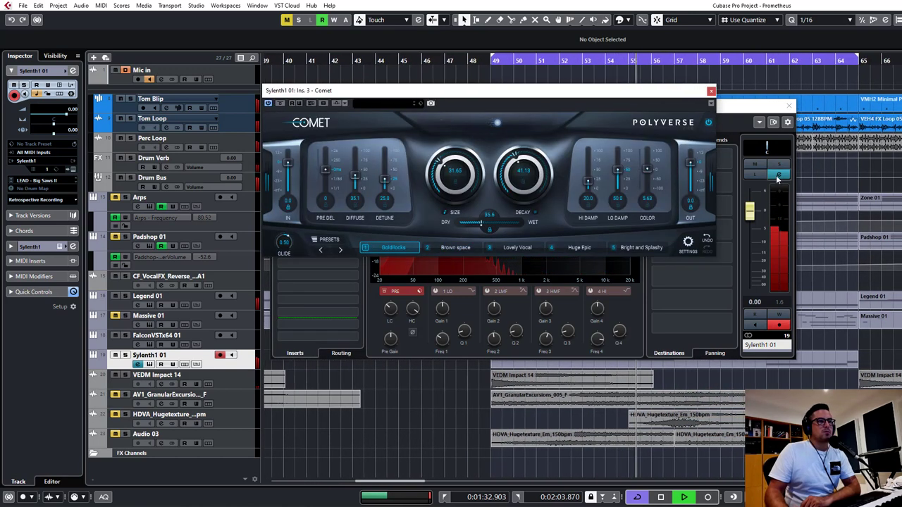
drag(544, 90, 423, 201)
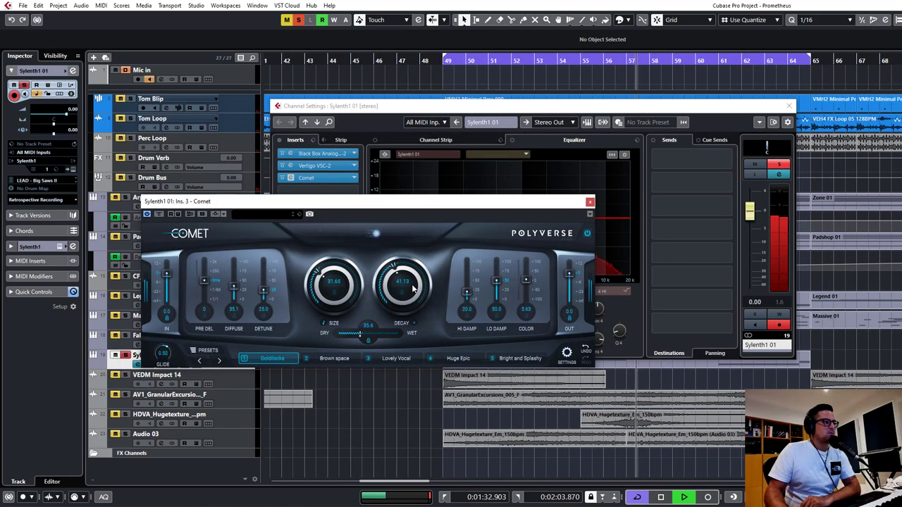
drag(404, 298, 407, 291)
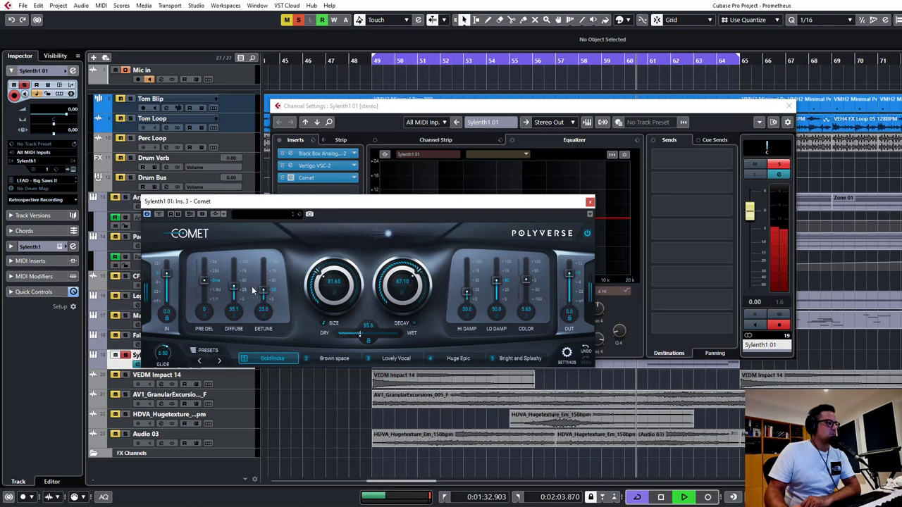
drag(237, 286, 267, 289)
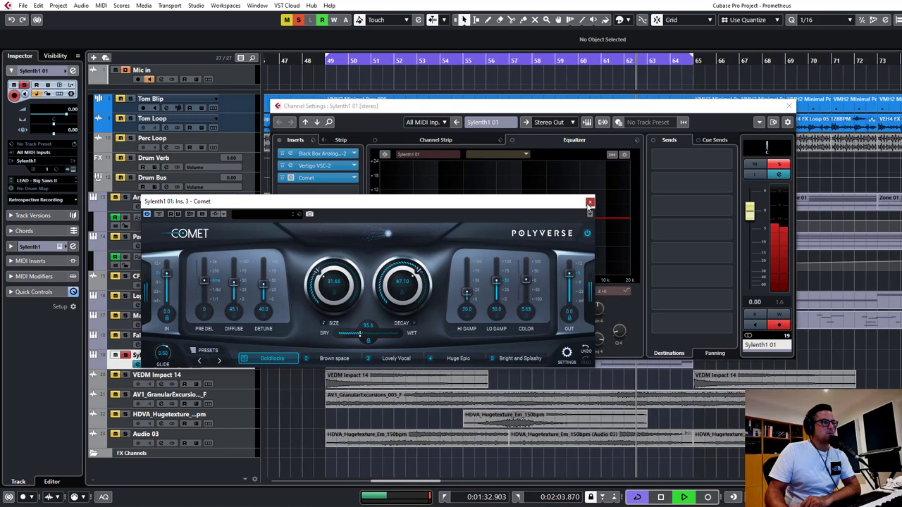
click(322, 180)
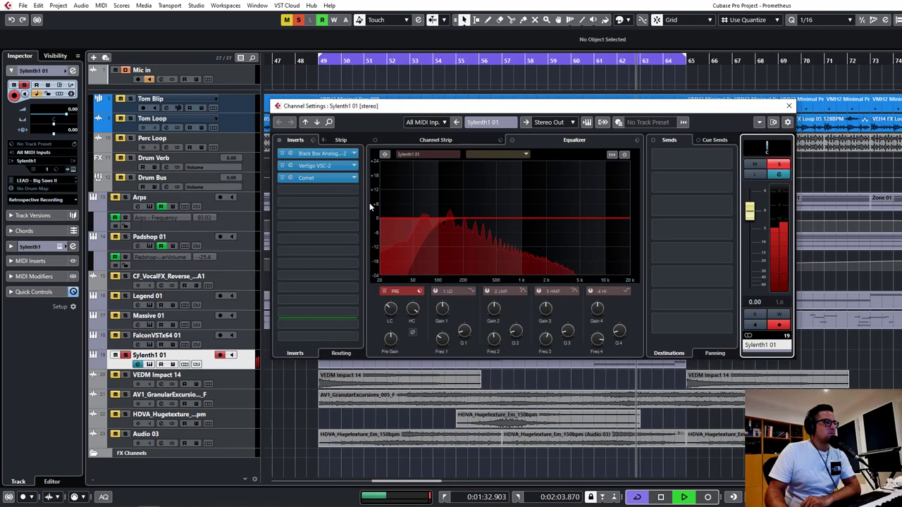
Step: Find ShaperBox 2 by searching for "shaper" and insert it in the fourth slot of Sylenth1 01
click(317, 188)
text(shaper)
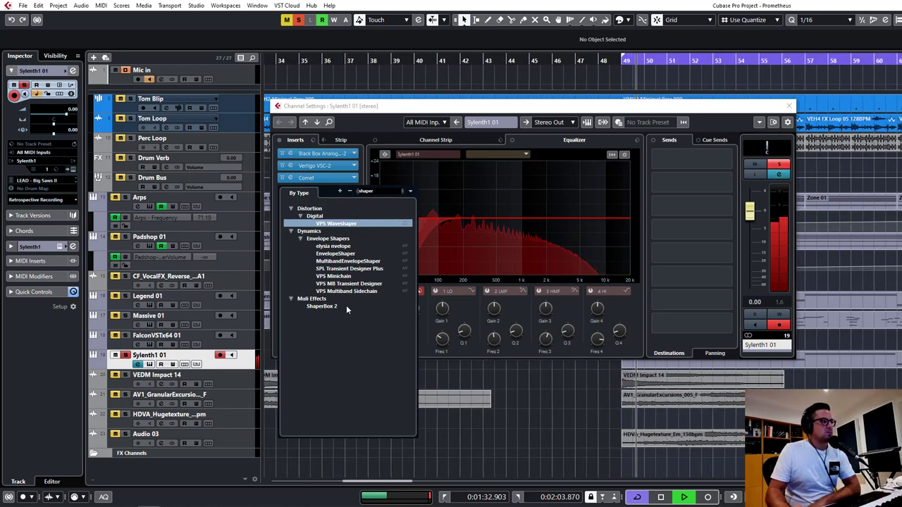
click(346, 305)
click(287, 191)
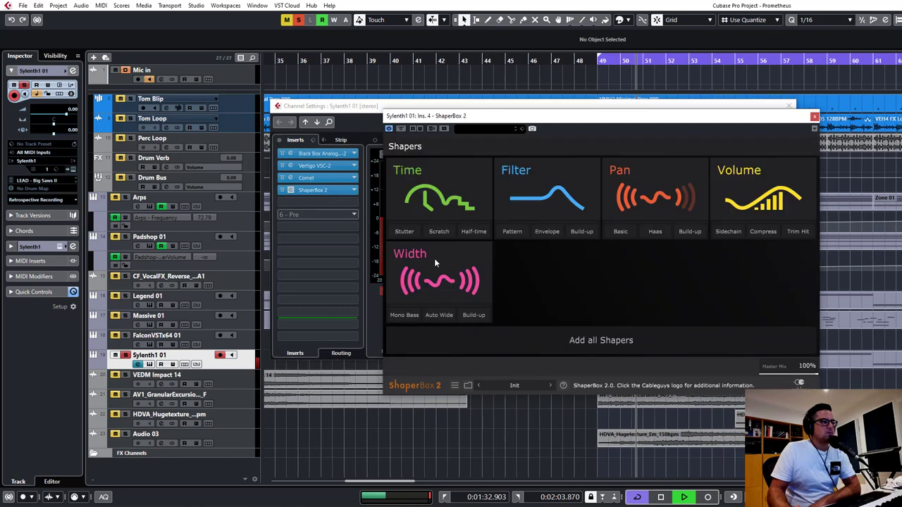
Step: Add a Volume shaper with the Sidechain preset, split the signal into Mid and High bands, and close ShaperBox 2
click(731, 231)
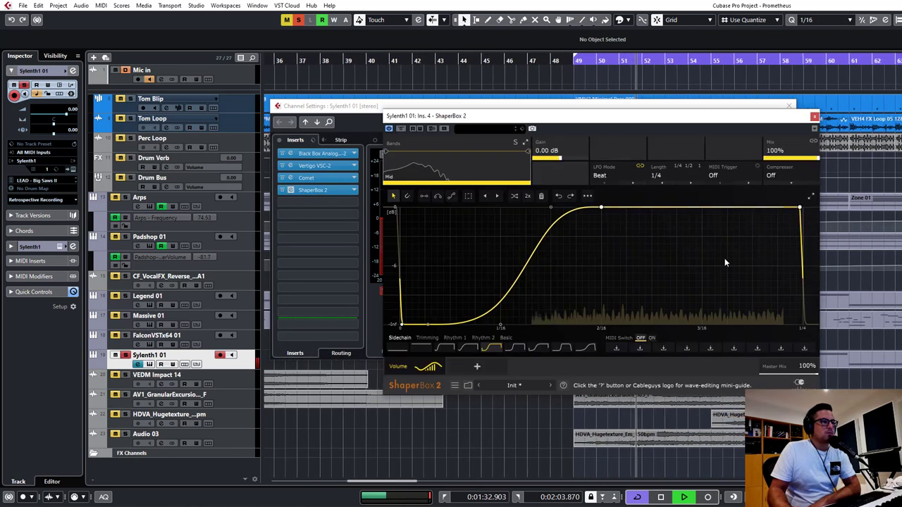
drag(527, 151, 431, 150)
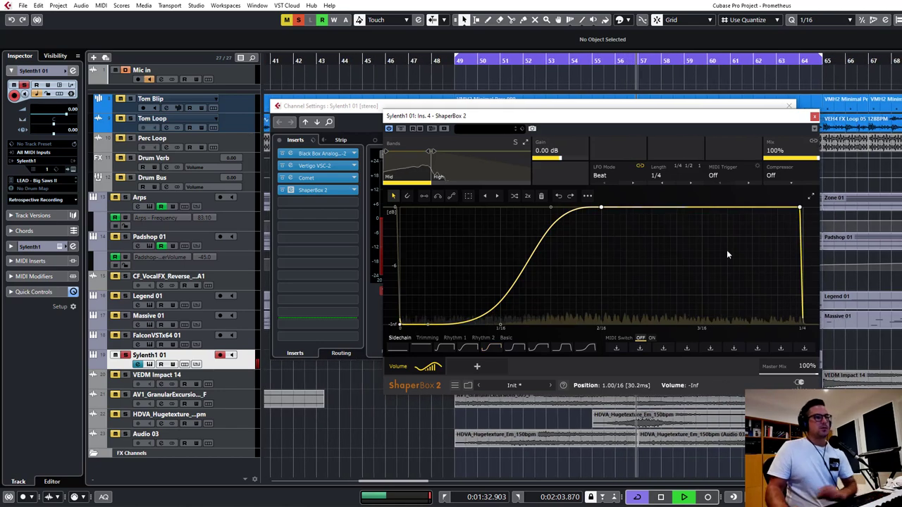
click(815, 117)
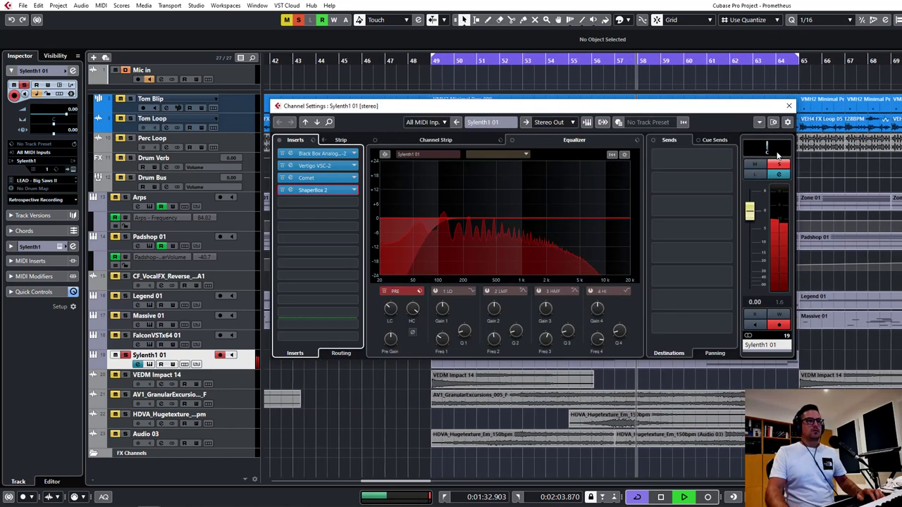
Step: Close the Sylenth1 01 channel settings and rename the Legend 01 track as Bassline
click(788, 111)
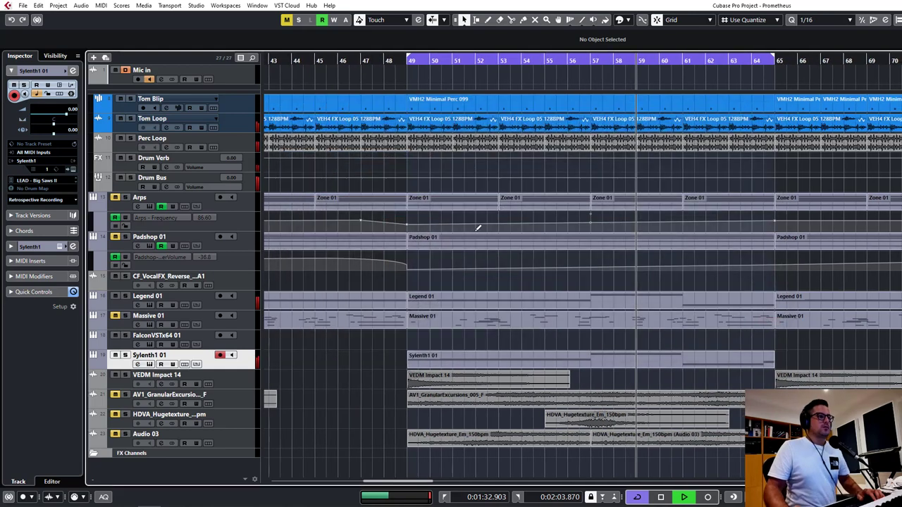
key(g)
key(g)
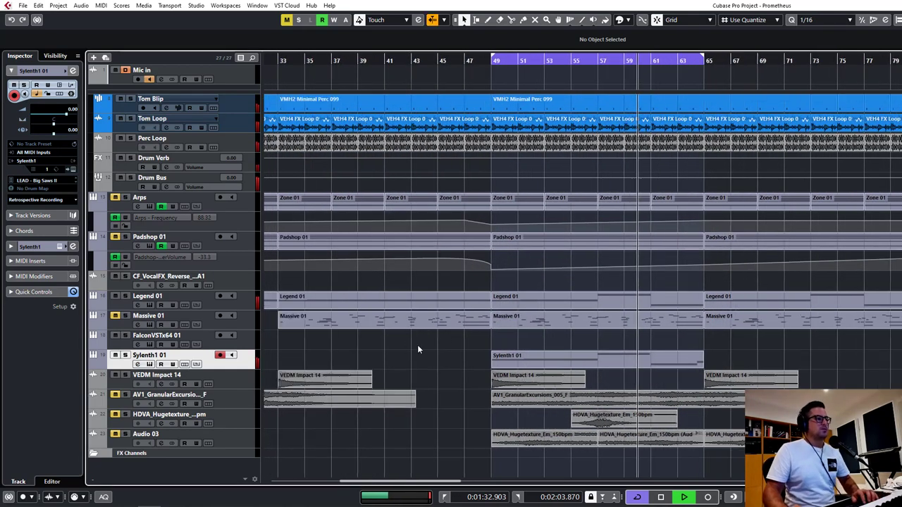
double_click(145, 297)
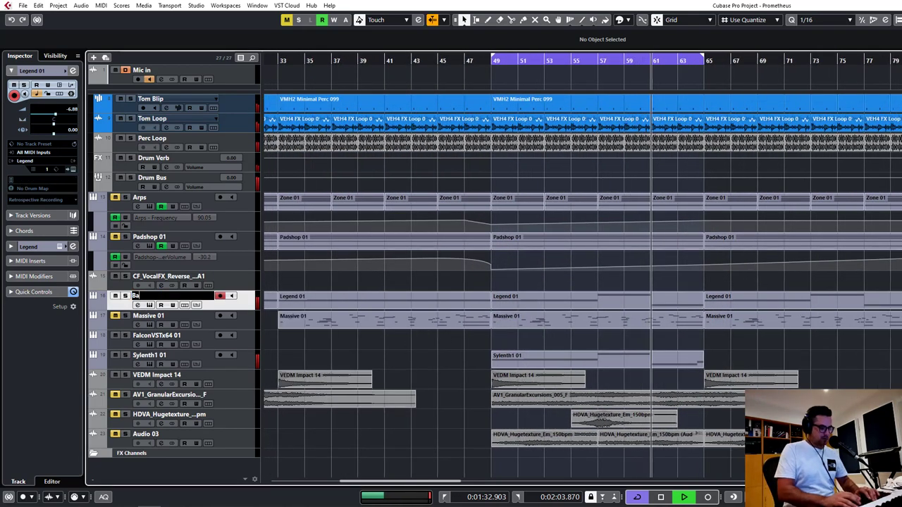
text(Bassline)
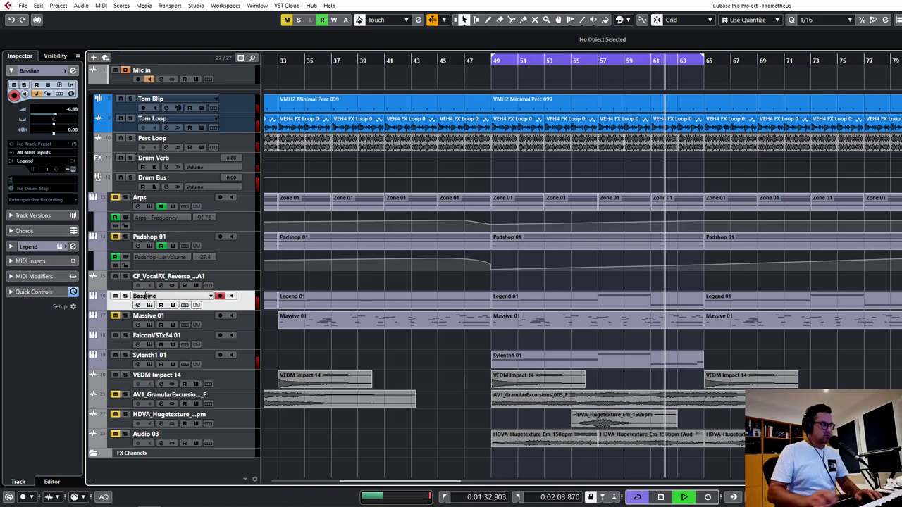
key(Return)
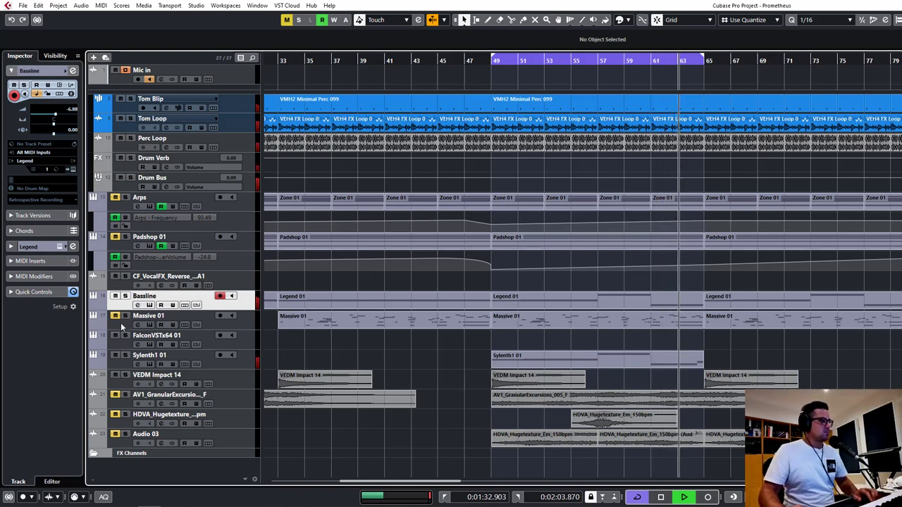
Step: Check the Claps track soloed and raise its channel pre-filter low cut well into the mids to remove the low end
click(226, 342)
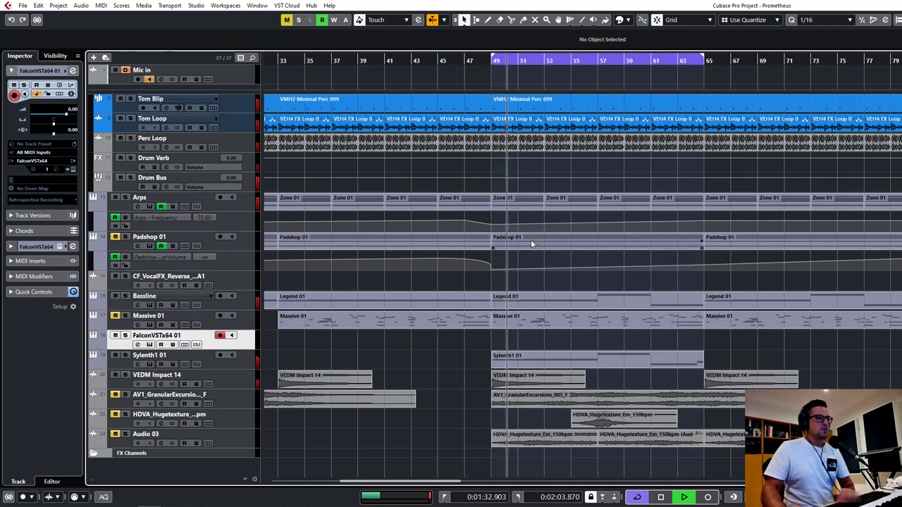
scroll(666, 219, up, 5)
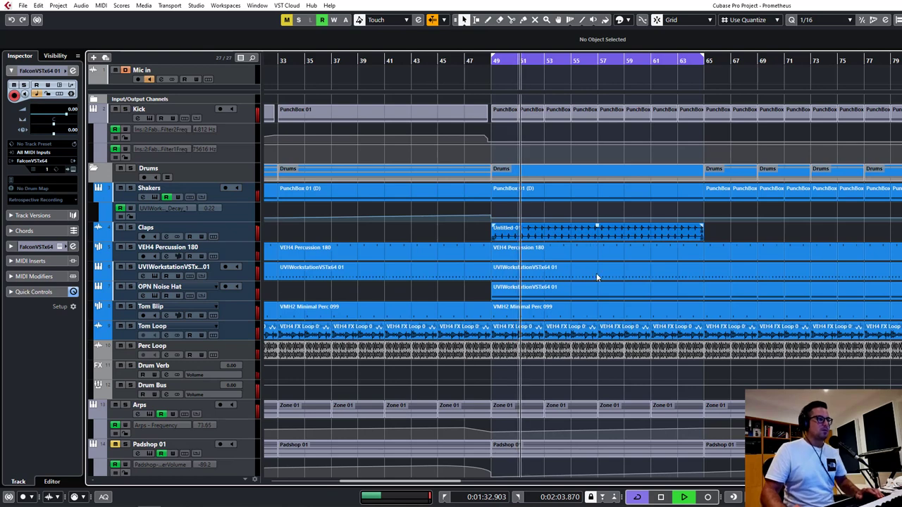
click(514, 235)
click(167, 236)
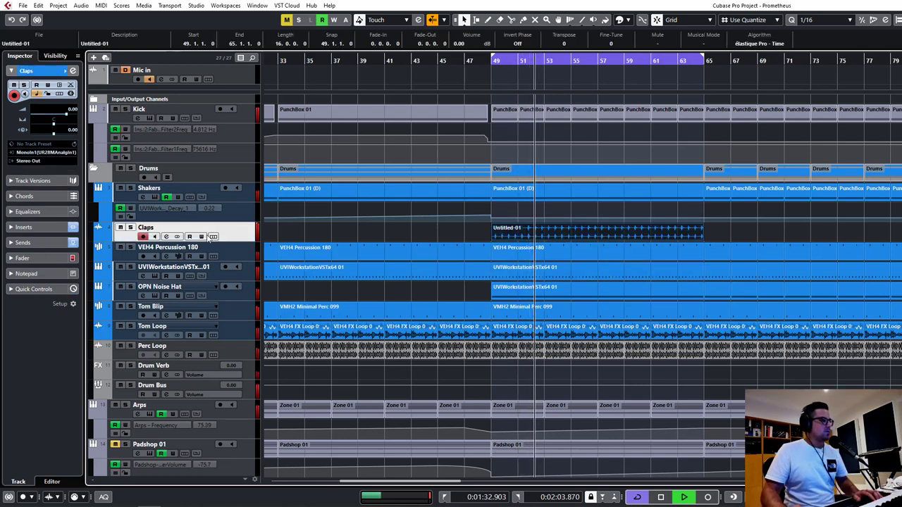
drag(391, 309, 393, 283)
click(130, 227)
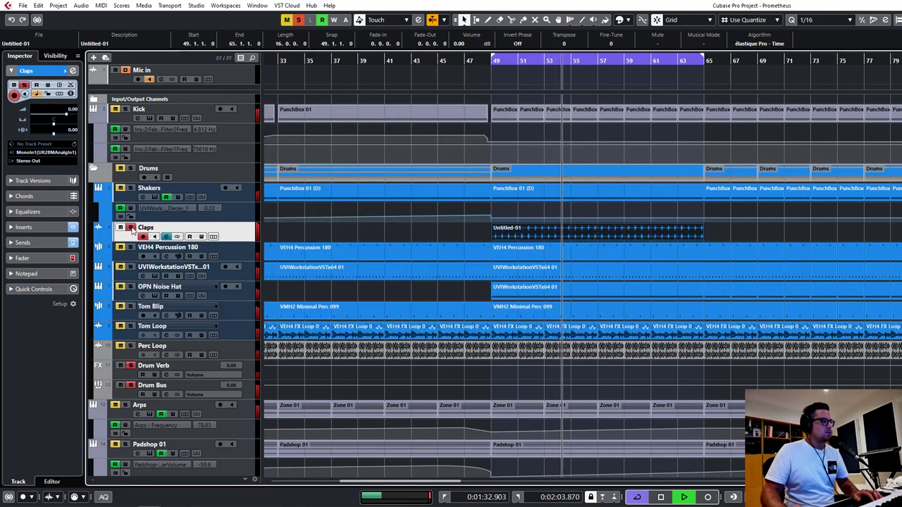
click(130, 227)
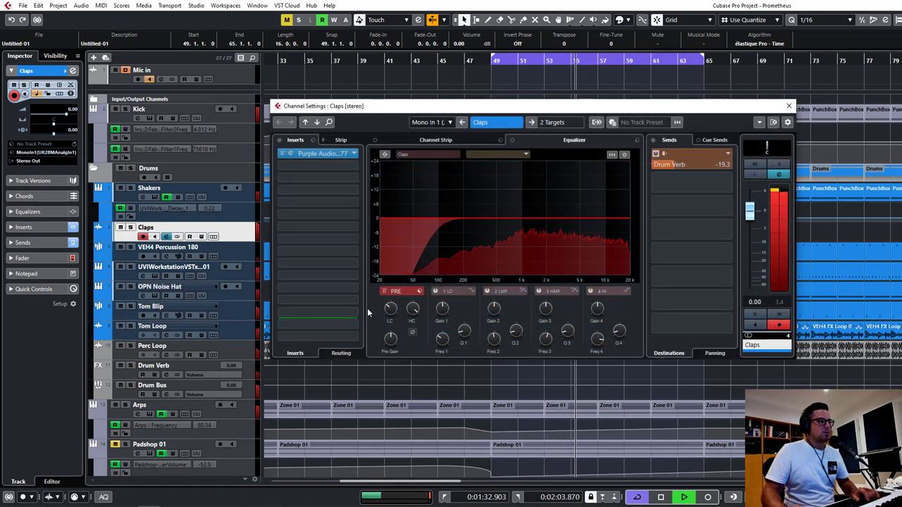
mouse_move(391, 306)
mouse_down()
mouse_move(394, 277)
mouse_move(395, 294)
mouse_up()
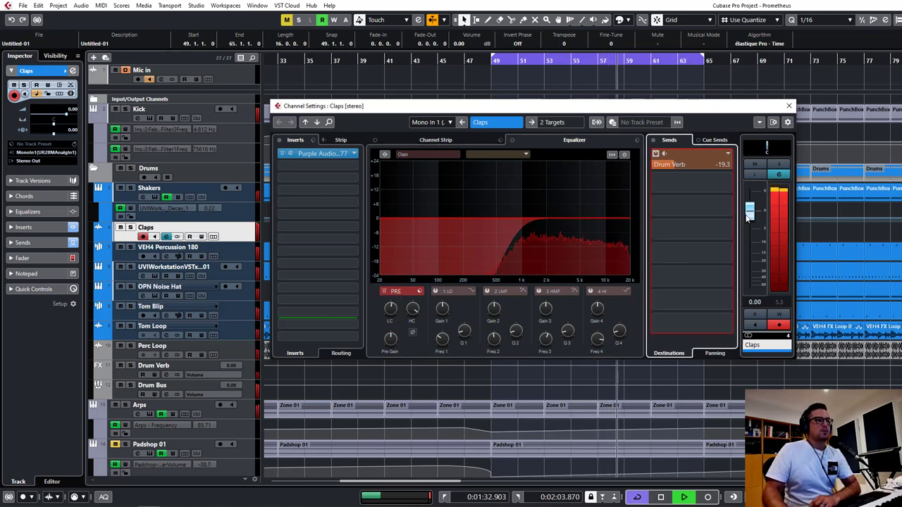
Step: Set the Claps channel fader to -3.98 dB, stop playback and close the channel settings
drag(748, 210, 759, 241)
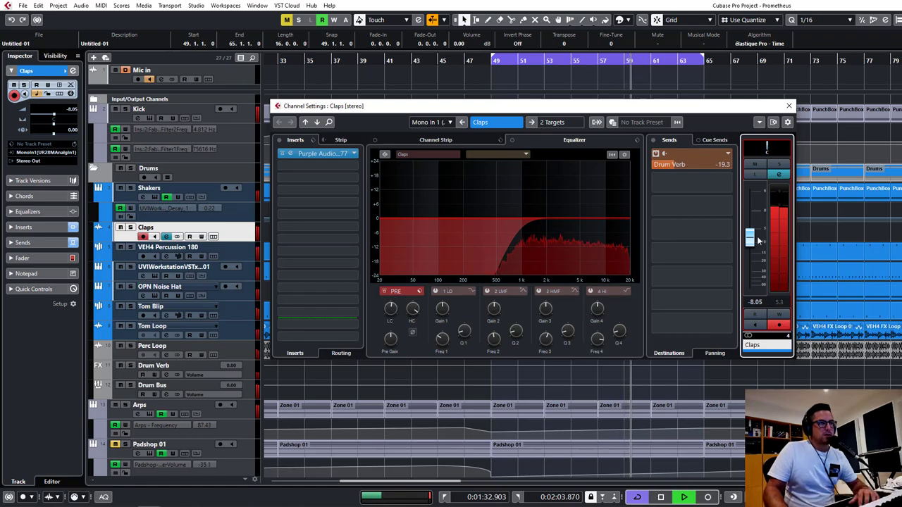
scroll(753, 243, up, 4)
key(space)
click(788, 107)
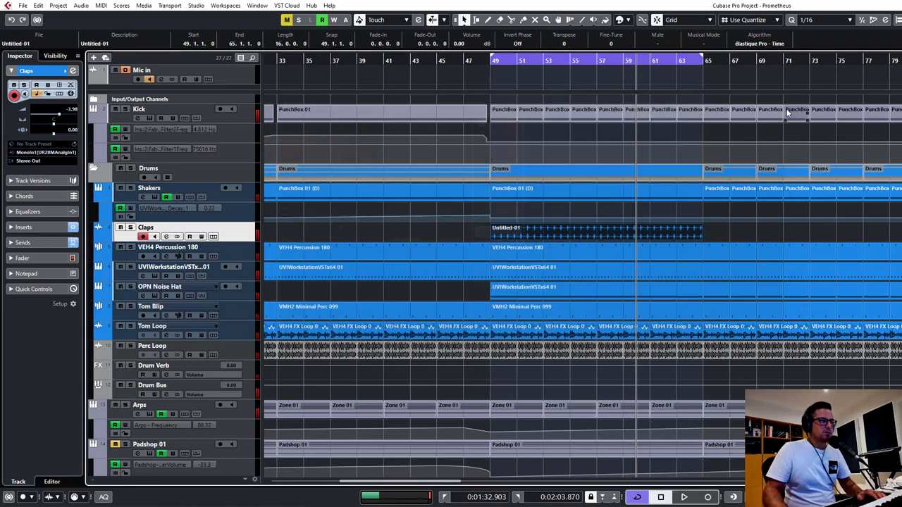
Step: In the MixConsole, select the channels from Kick through Audio 03 except Drum Verb and Drum Bus, with Q-Link enabled
key(F3)
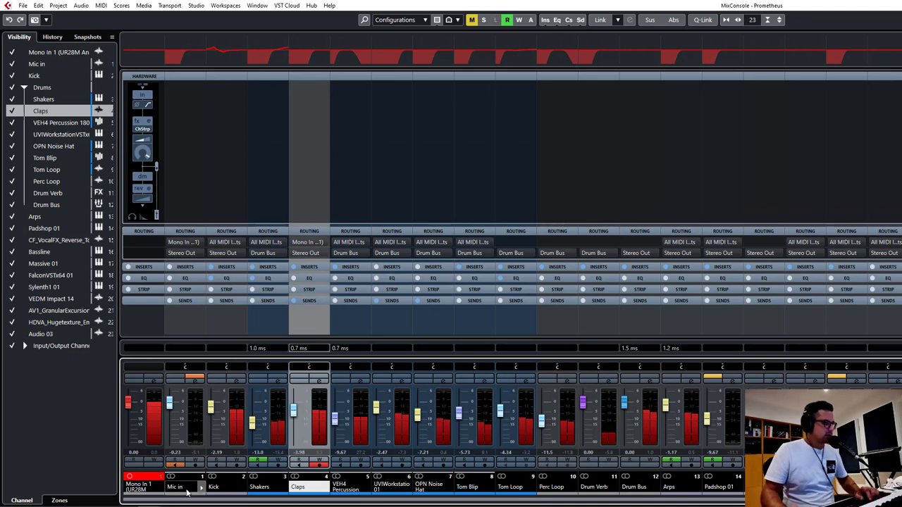
click(233, 491)
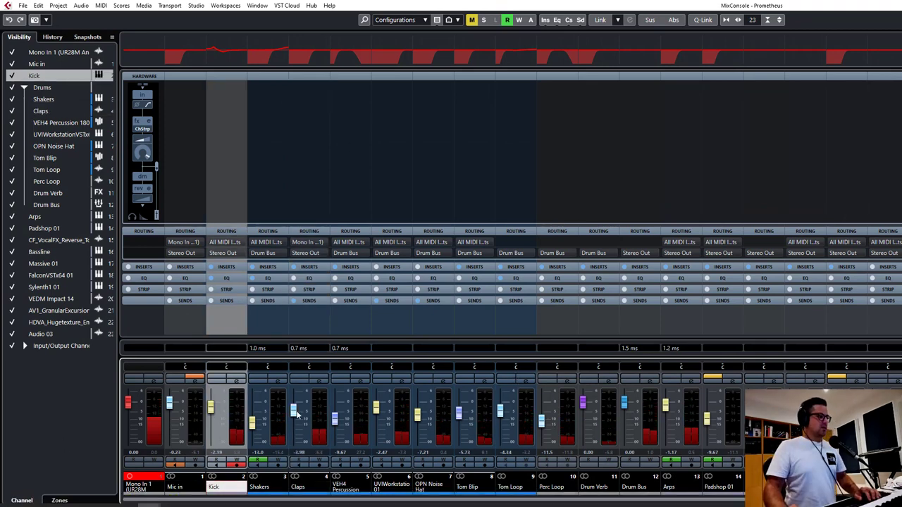
drag(263, 500, 424, 501)
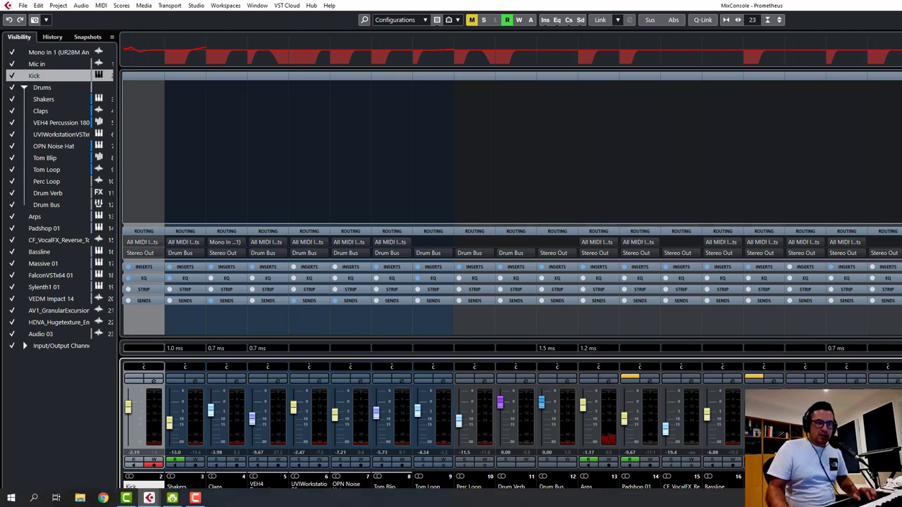
shift+click(901, 487)
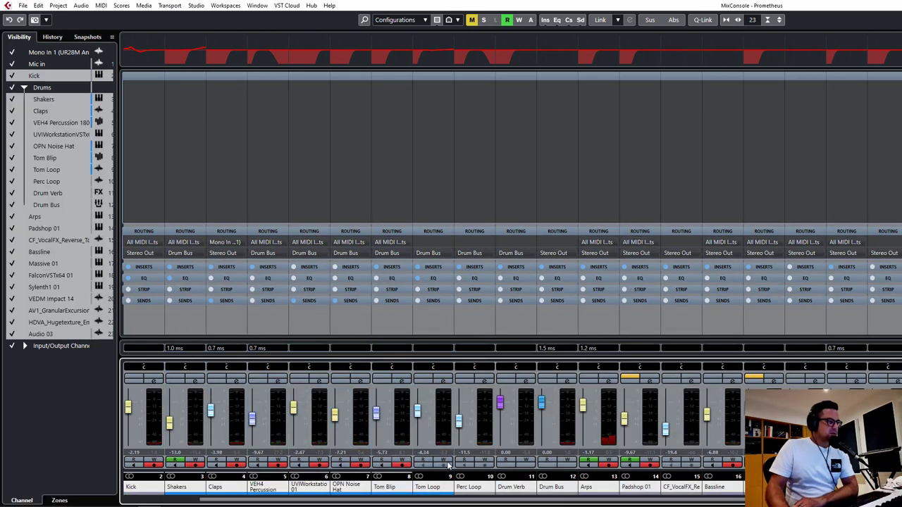
click(557, 487)
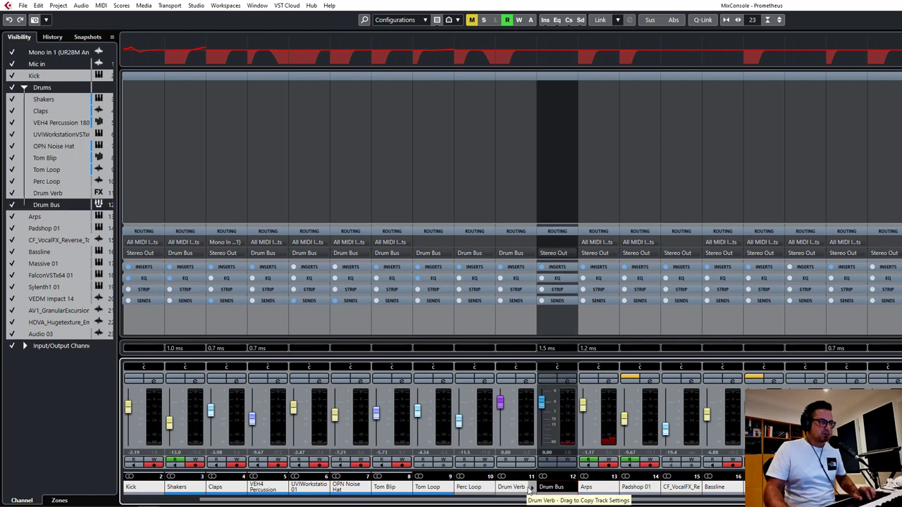
shift+click(529, 488)
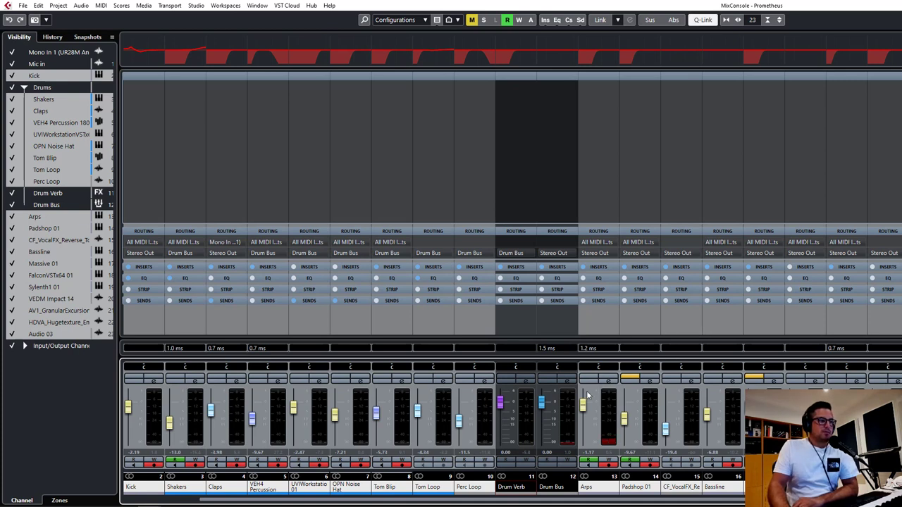
Step: Lower the linked faders together until Kick is at -7.60 dB, resume playback and return to the project window
drag(588, 413, 589, 420)
key(space)
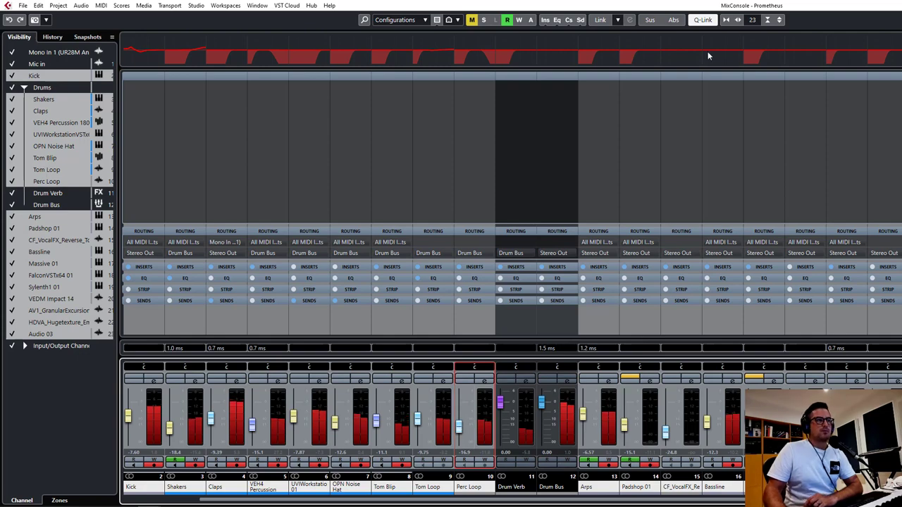
key(F3)
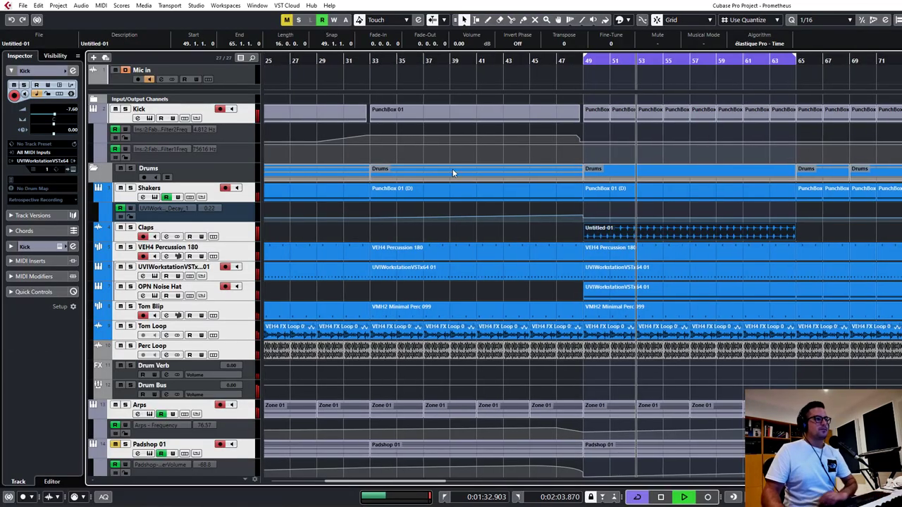
Step: Duplicate the Claps event from bars 49–65 so it also fills bars 65–81
click(873, 229)
click(638, 228)
key(ctrl+d)
key(g)
key(g)
key(g)
key(g)
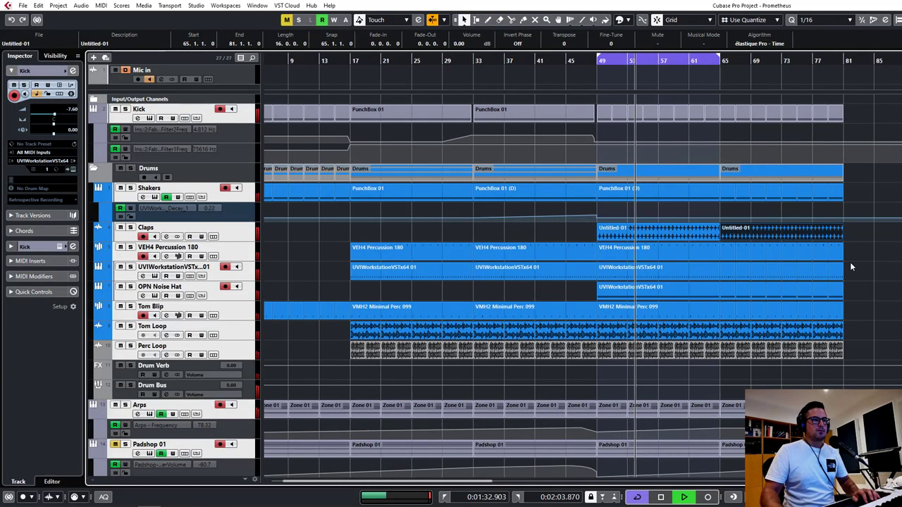
Step: Review the channel EQ of the HDVA_Hugetexture track
drag(849, 262, 895, 278)
scroll(537, 264, down, 5)
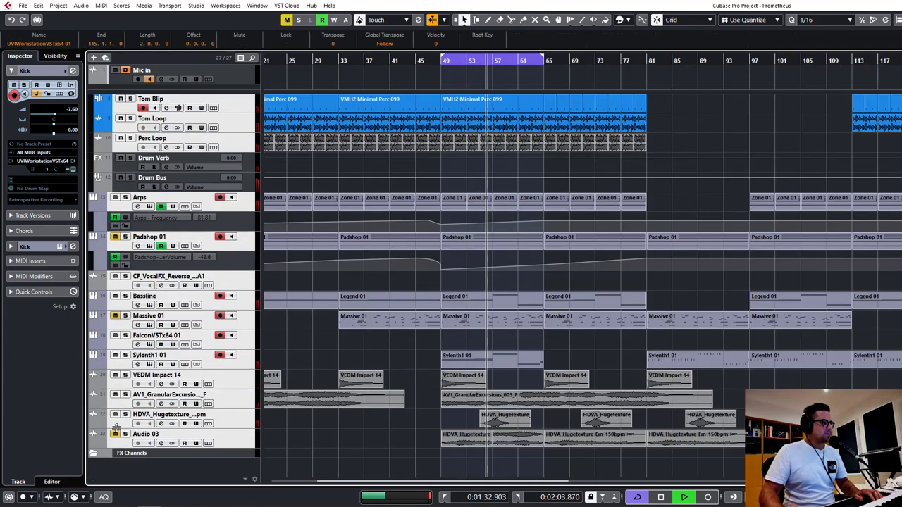
click(374, 439)
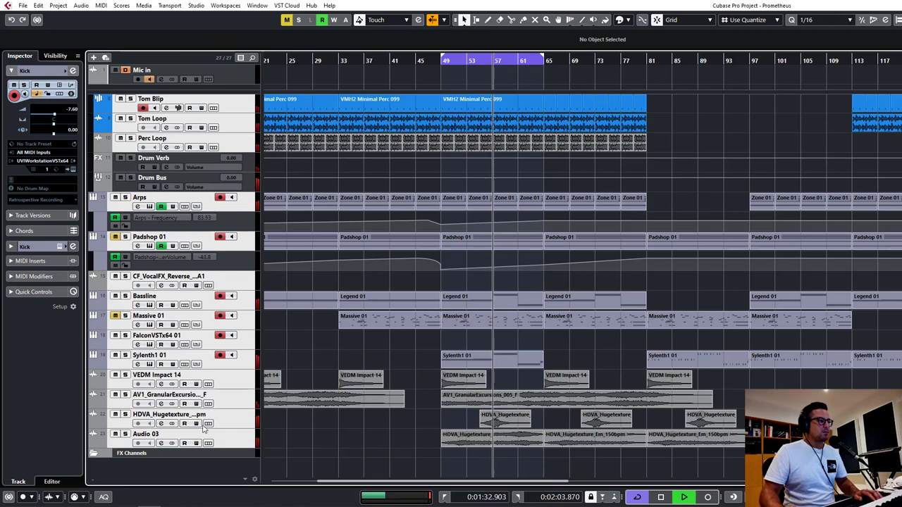
click(161, 423)
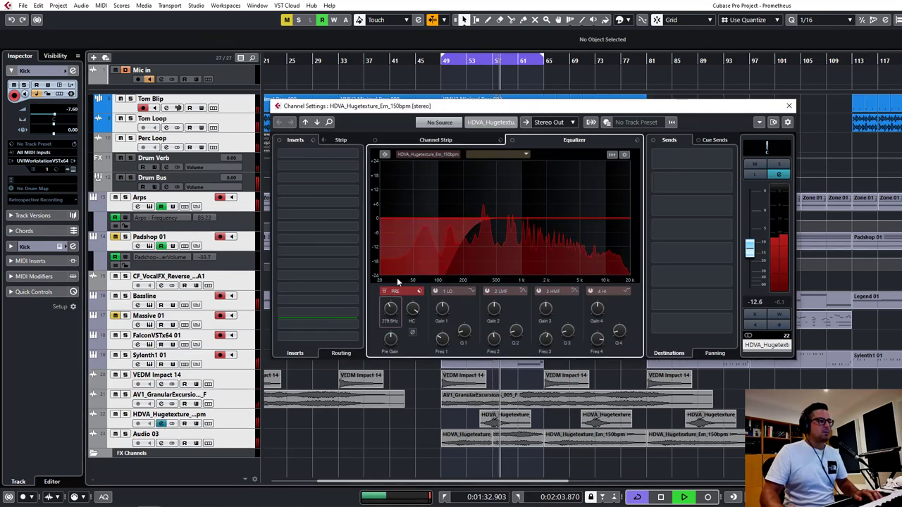
click(790, 107)
Step: On Audio 03, delete the texture events from bar 65 onward and duplicate the two events at bars 49–65 into bars 65–81
click(472, 443)
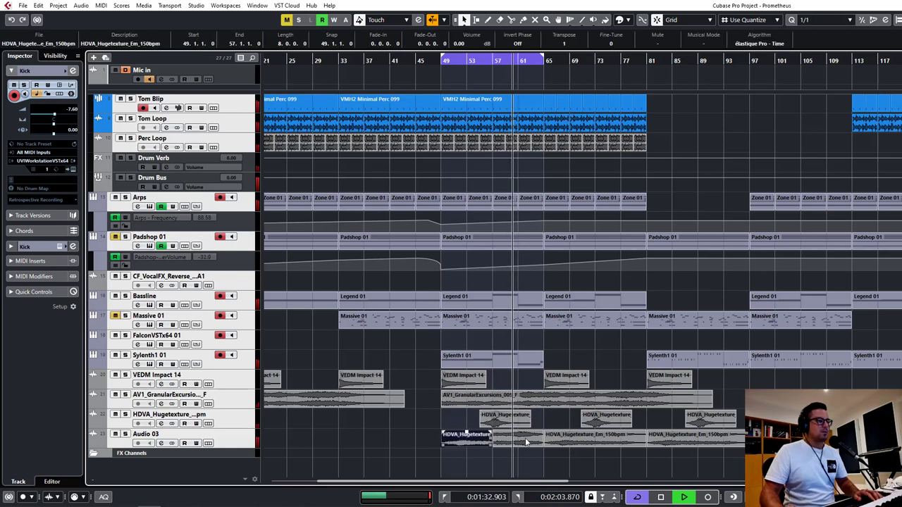
drag(572, 457, 448, 442)
key(Delete)
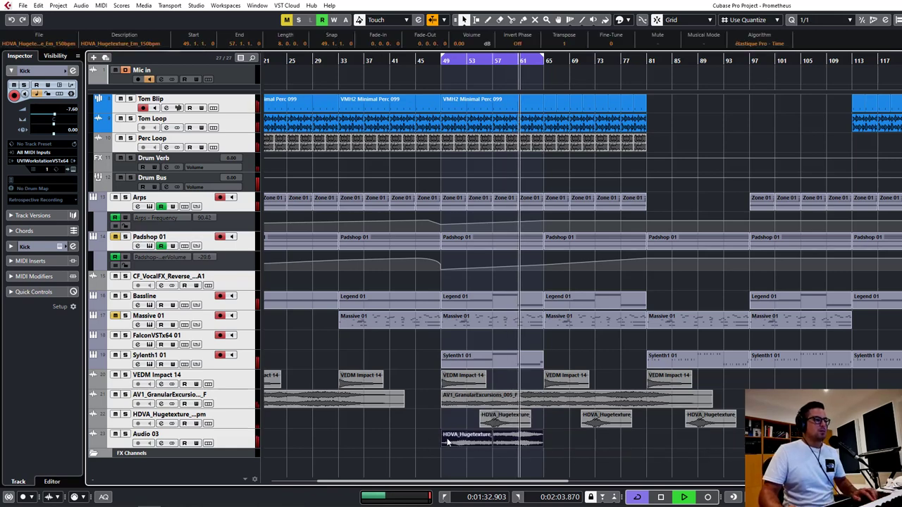
key(ctrl+d)
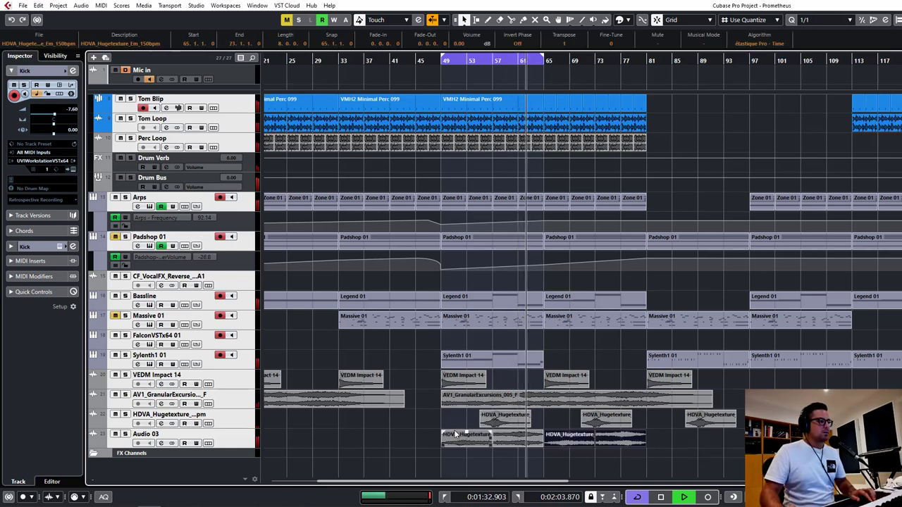
drag(683, 449, 652, 437)
Step: Find ValhallaShimmer by searching for "shimm", insert it on Audio 03 and move it to the second insert slot
click(162, 443)
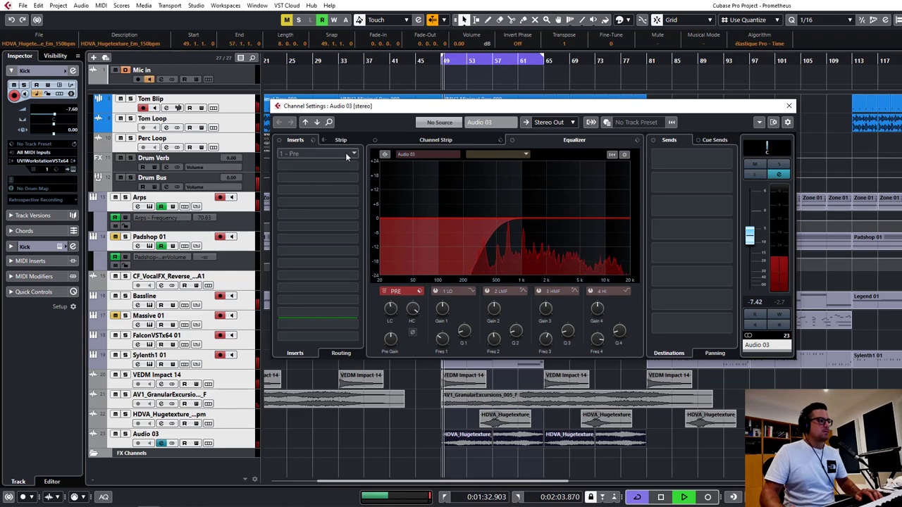
click(788, 106)
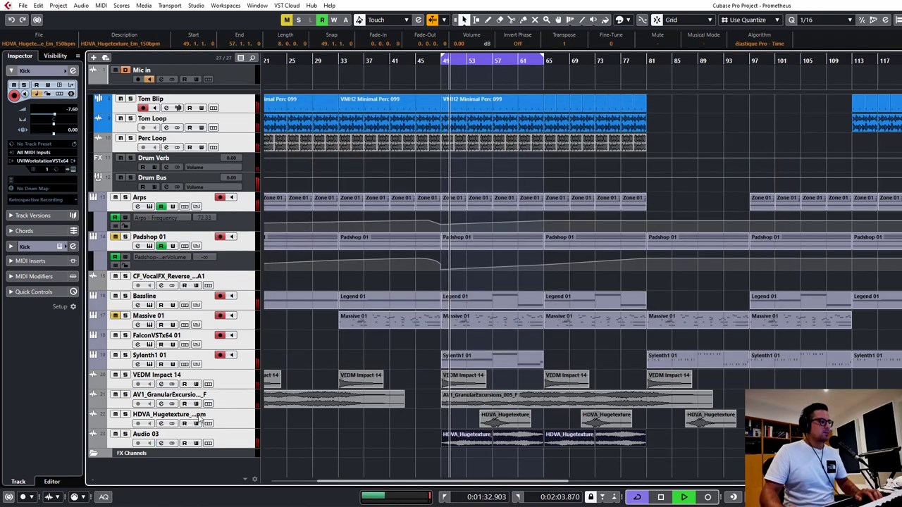
click(161, 443)
click(326, 165)
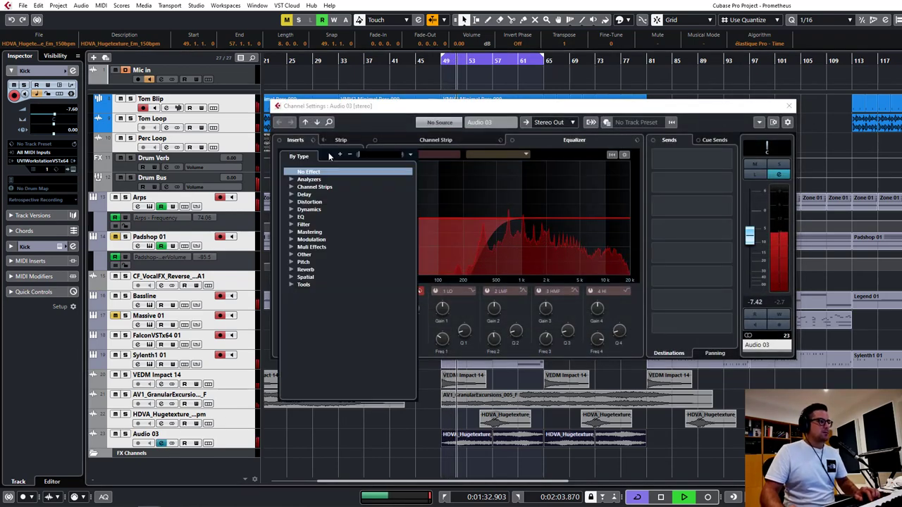
text(shimm)
key(Return)
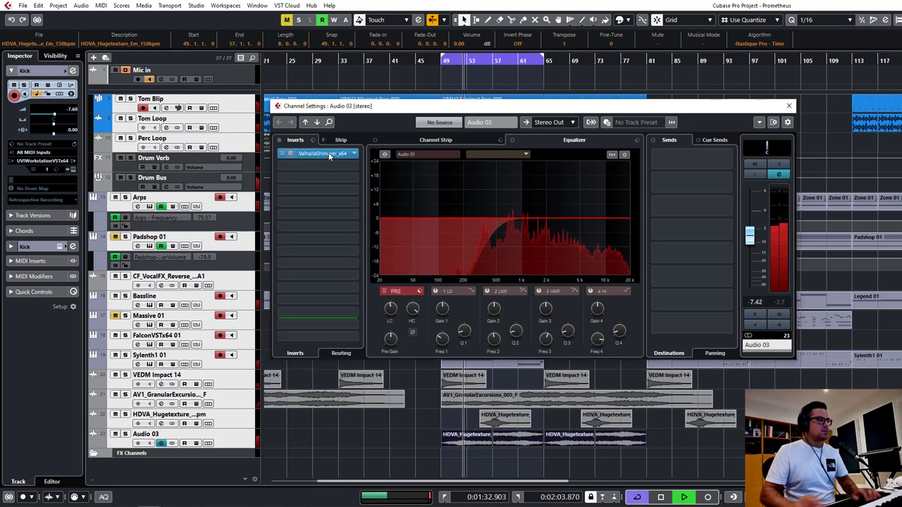
drag(320, 154, 319, 166)
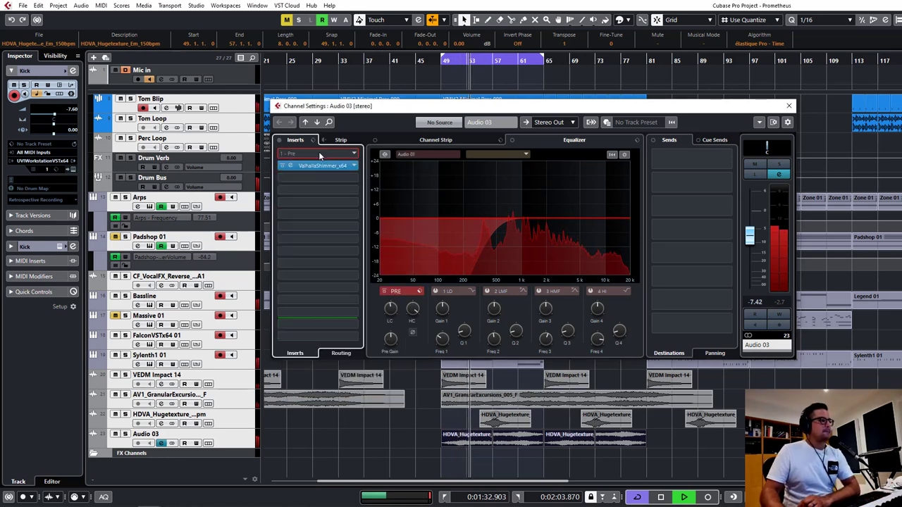
Step: Search for PanMan and insert it in the first slot of Audio 03, ahead of ValhallaShimmer
click(319, 153)
text(panma)
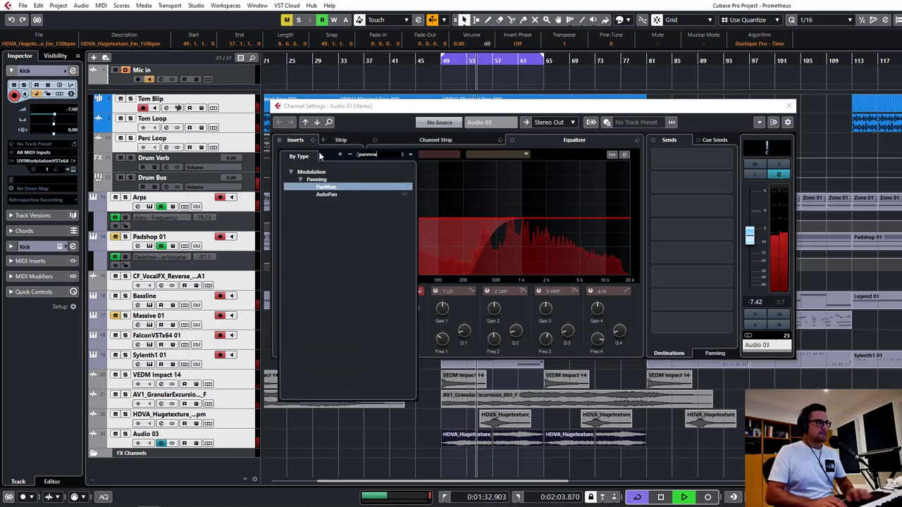
key(Return)
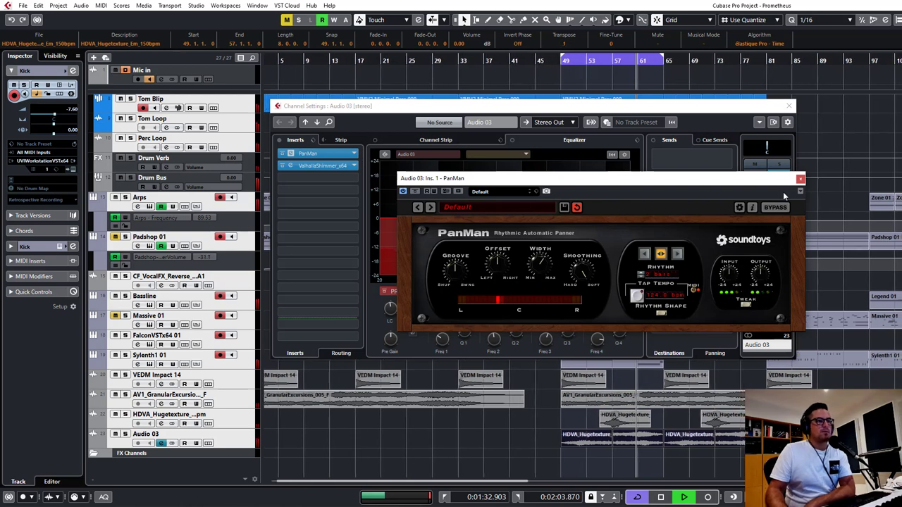
Step: Check the ValhallaShimmer settings on Audio 03 and raise the low cut in its channel EQ to about 1 kHz
click(800, 179)
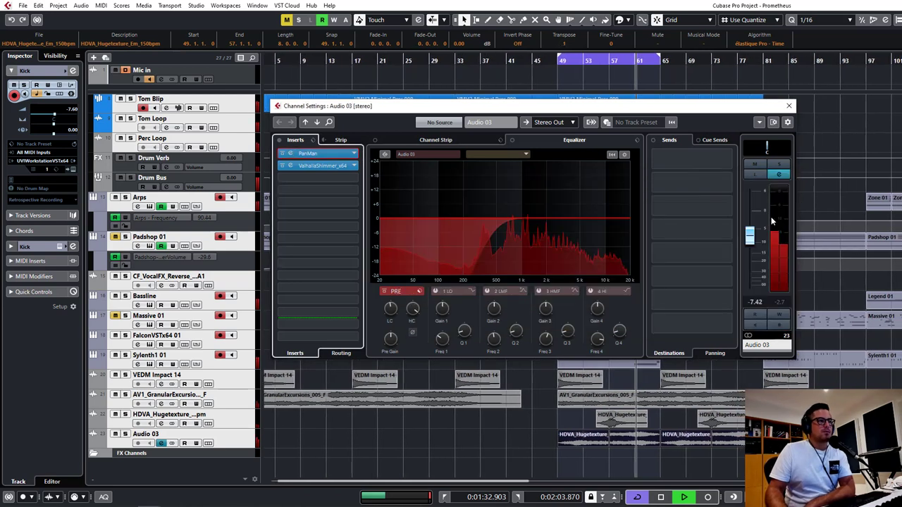
click(291, 165)
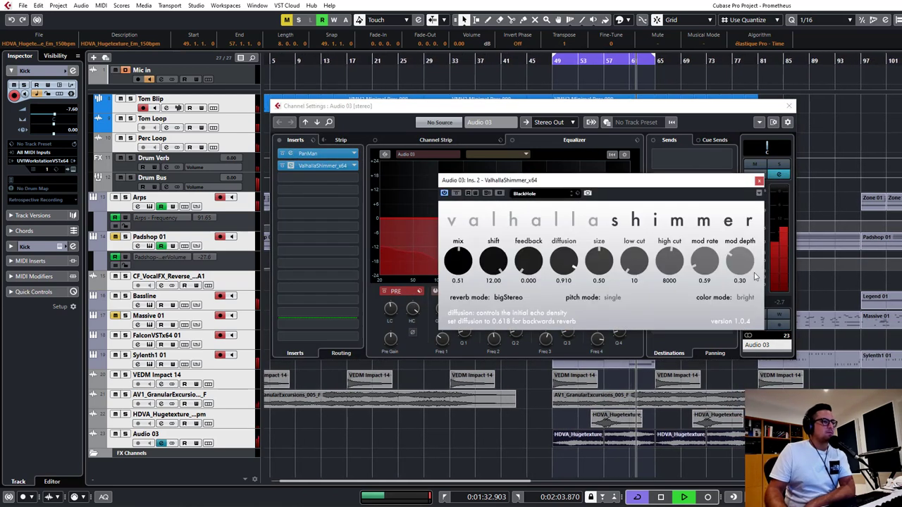
click(759, 181)
drag(391, 314, 392, 310)
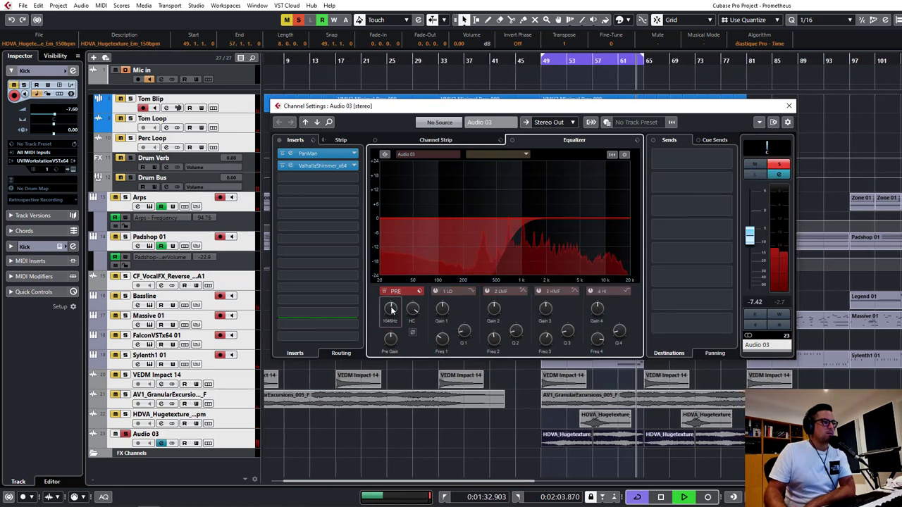
Step: Search for "mini", insert VPS Minichain in the third slot of Audio 03 and close the plug-in and channel settings
click(328, 179)
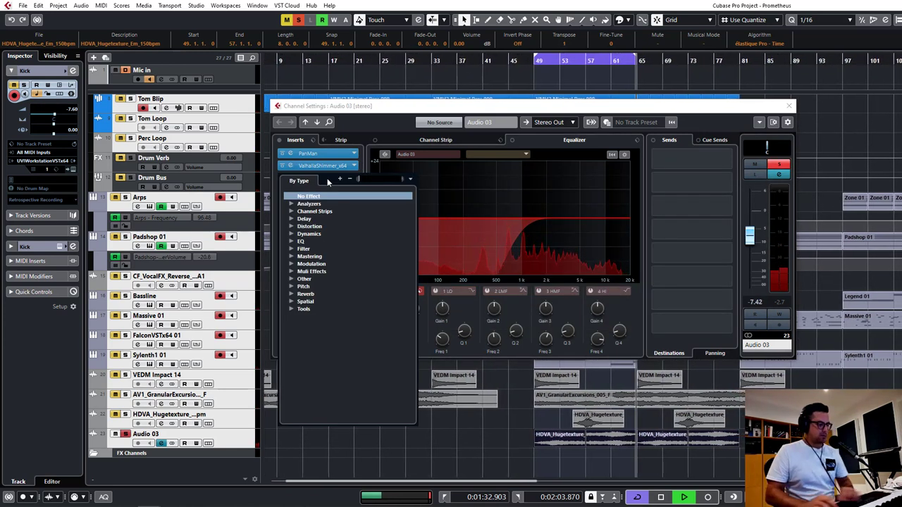
text(mini)
key(Return)
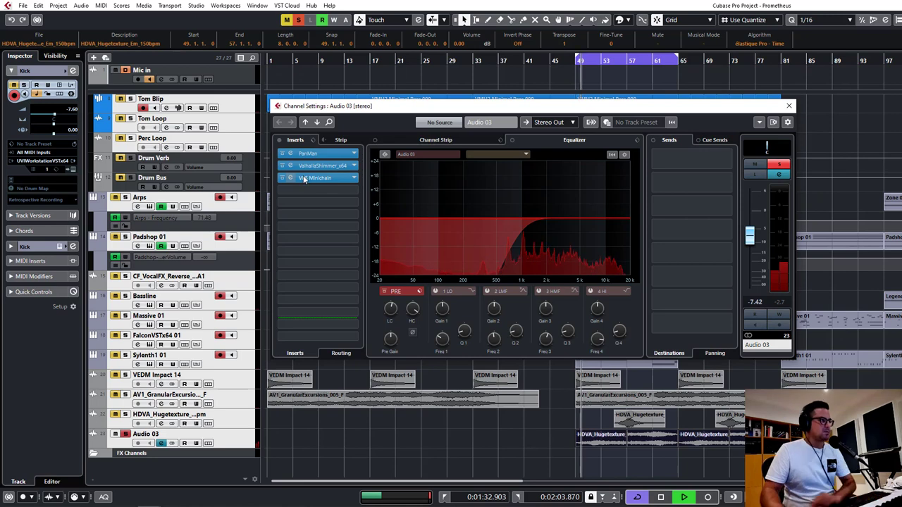
drag(470, 325, 465, 301)
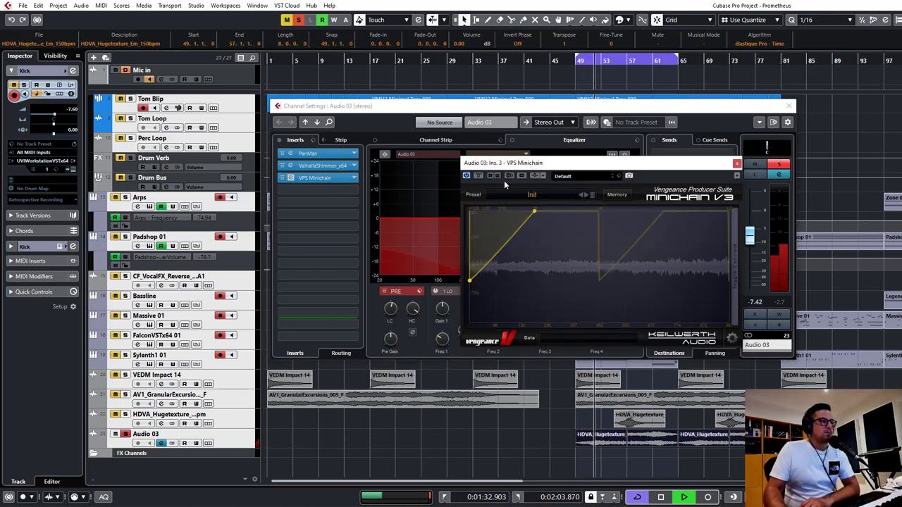
click(736, 165)
click(788, 106)
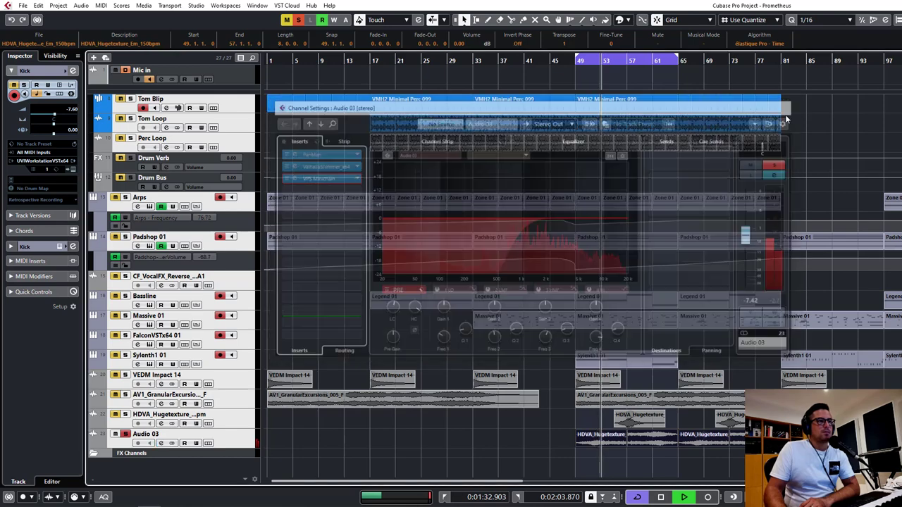
Step: Solo the HDVA_Hugetexture track alongside Audio 03 and review its channel settings
click(126, 415)
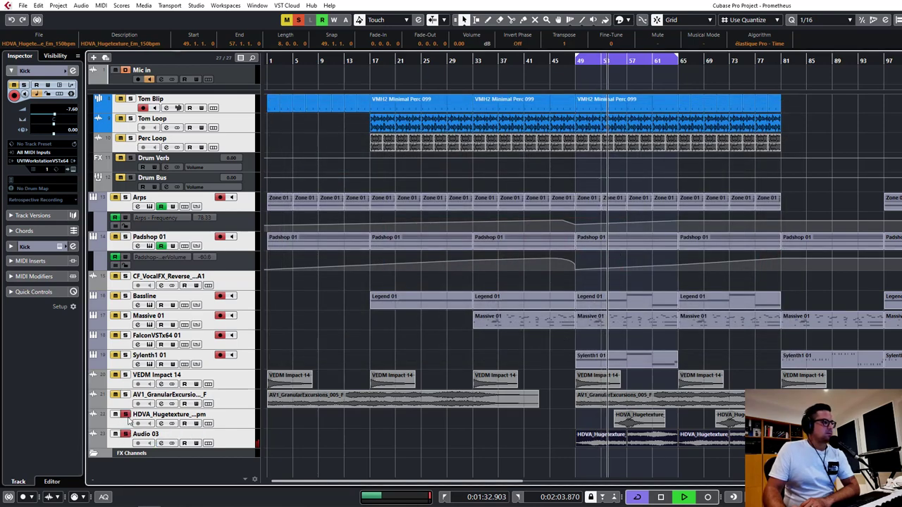
click(160, 424)
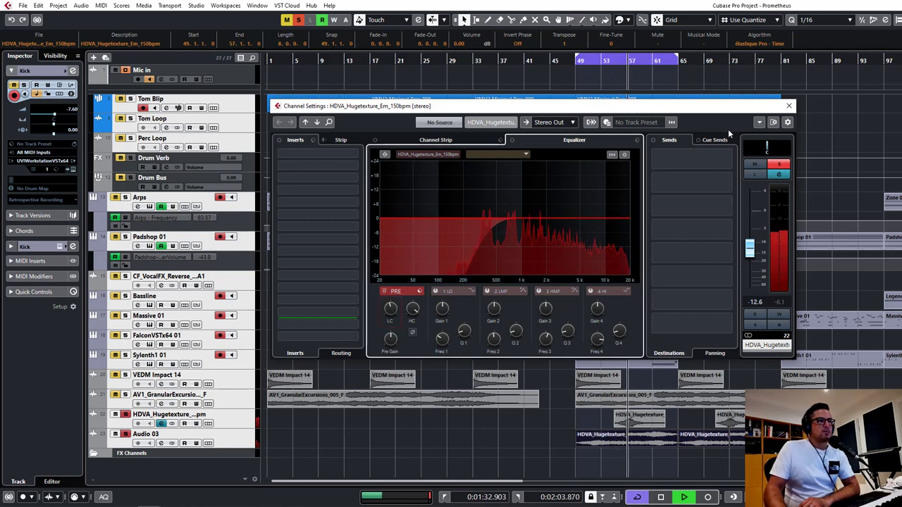
click(788, 107)
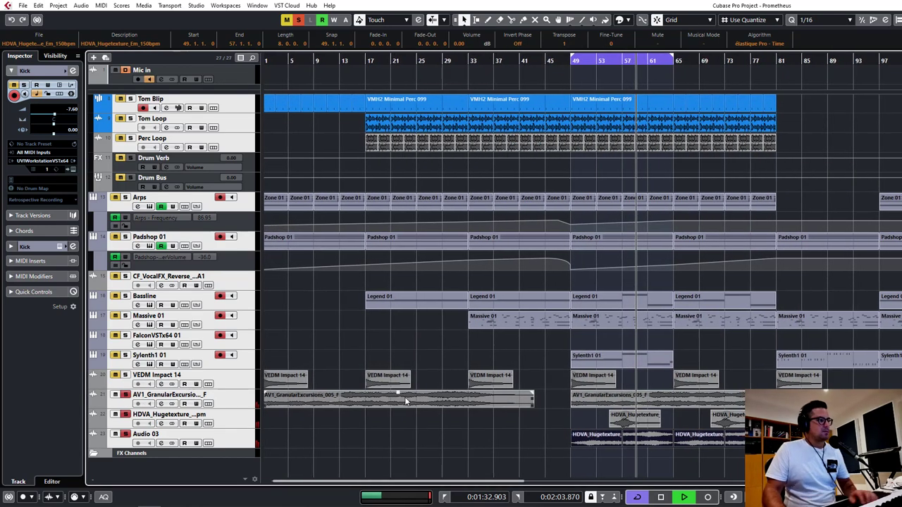
Step: Compare the AV1_GranularExcursions track in solo with the other texture tracks around bars 49–65, and clear the solos
click(686, 455)
key(g)
key(g)
key(g)
key(h)
key(h)
key(h)
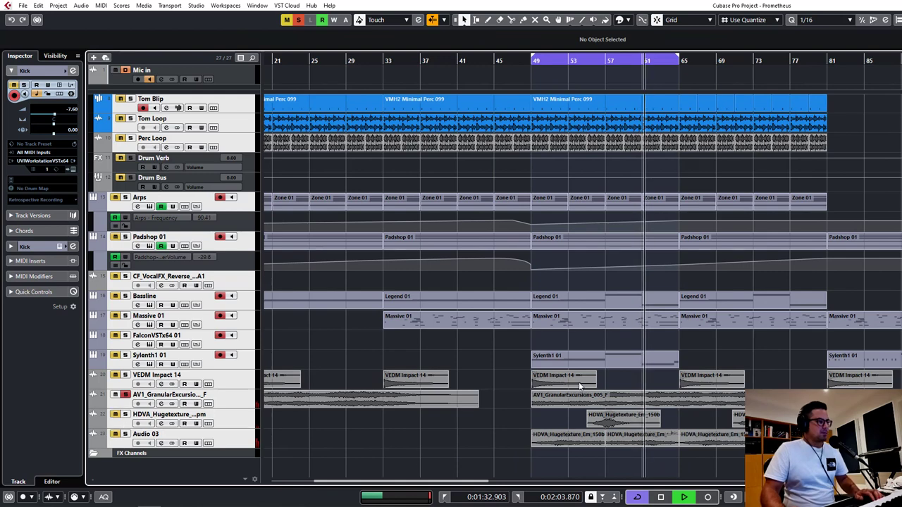
click(624, 393)
click(389, 433)
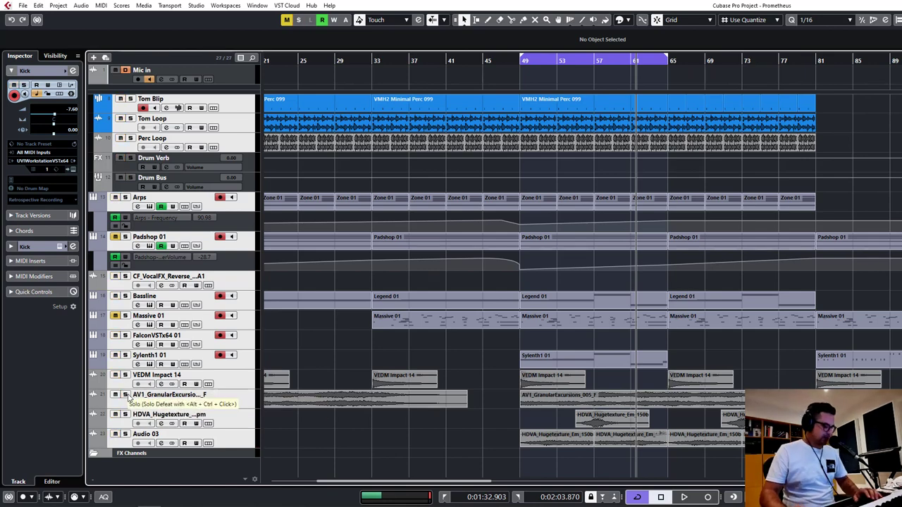
Step: Play the full mix briefly within the bars 49–65 section and stop playback
key(g)
key(g)
key(g)
key(h)
key(h)
key(space)
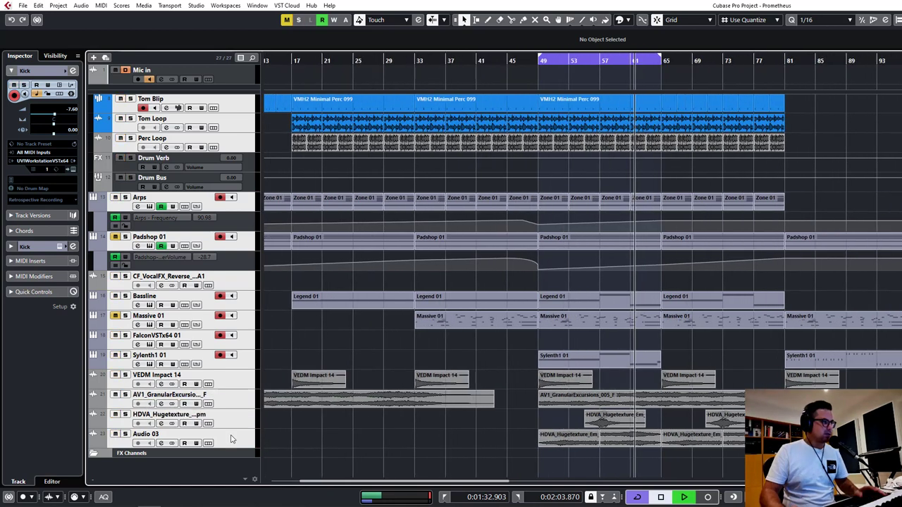
key(space)
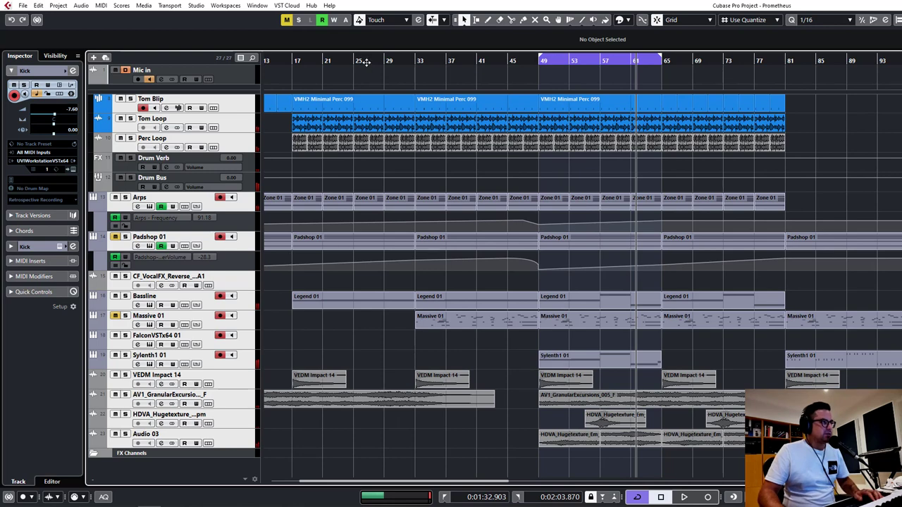
Step: Play from an earlier position and audition the first AV1_GranularExcursions event in solo and within the full mix
click(366, 62)
key(space)
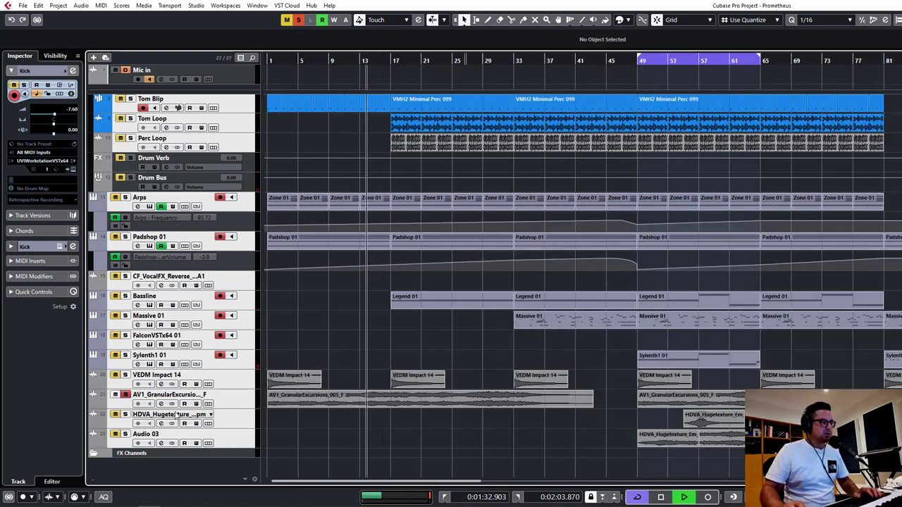
click(457, 403)
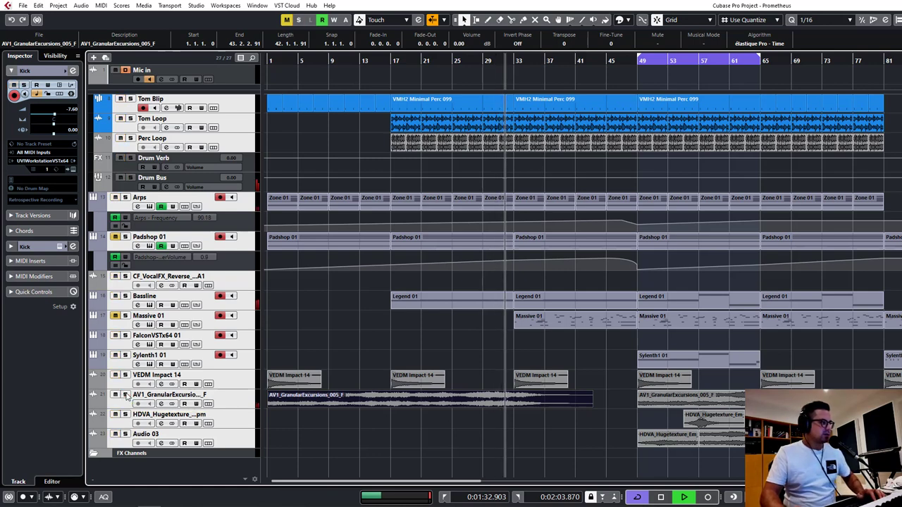
click(454, 358)
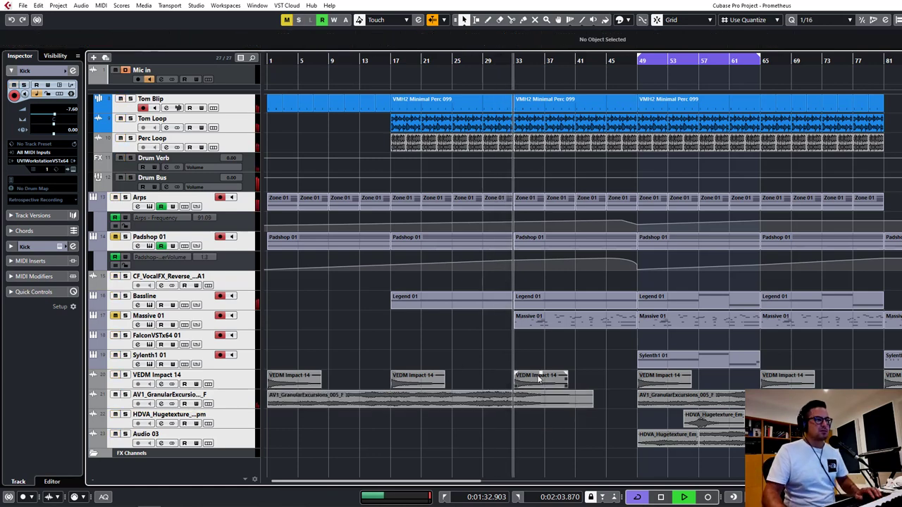
click(408, 392)
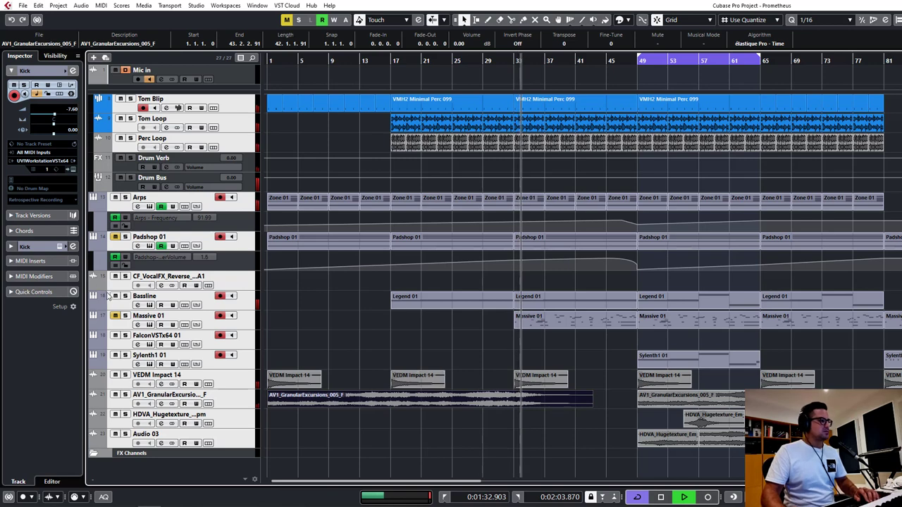
click(421, 363)
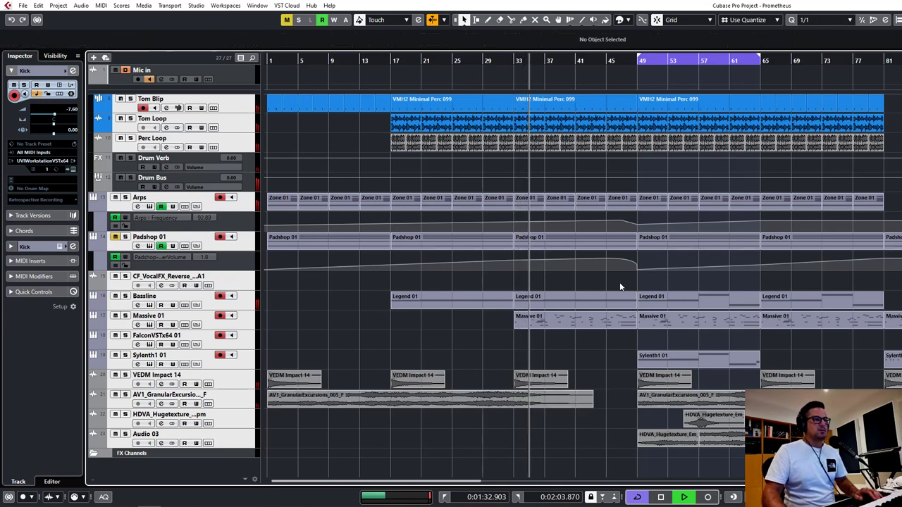
Step: Listen to the full mix through the transition into bar 49, starting playback just before it
click(612, 298)
click(621, 62)
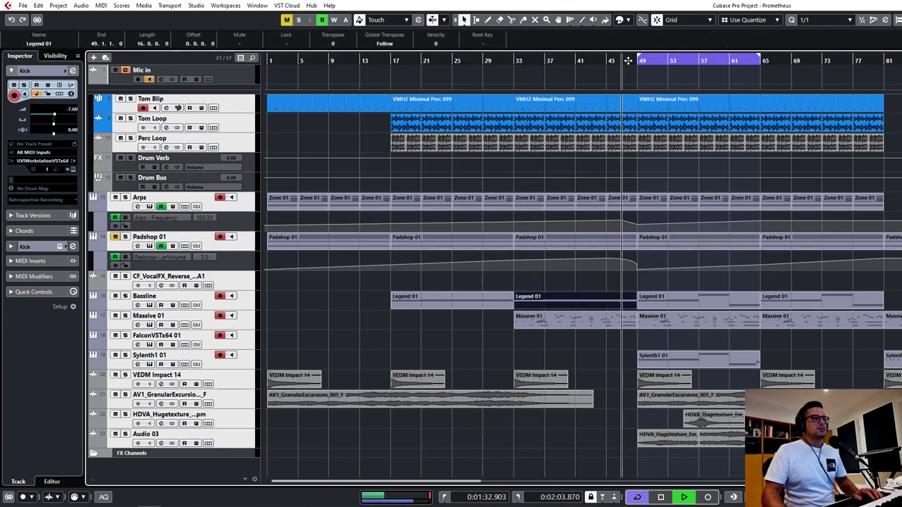
scroll(746, 274, right, 3)
click(821, 299)
click(768, 288)
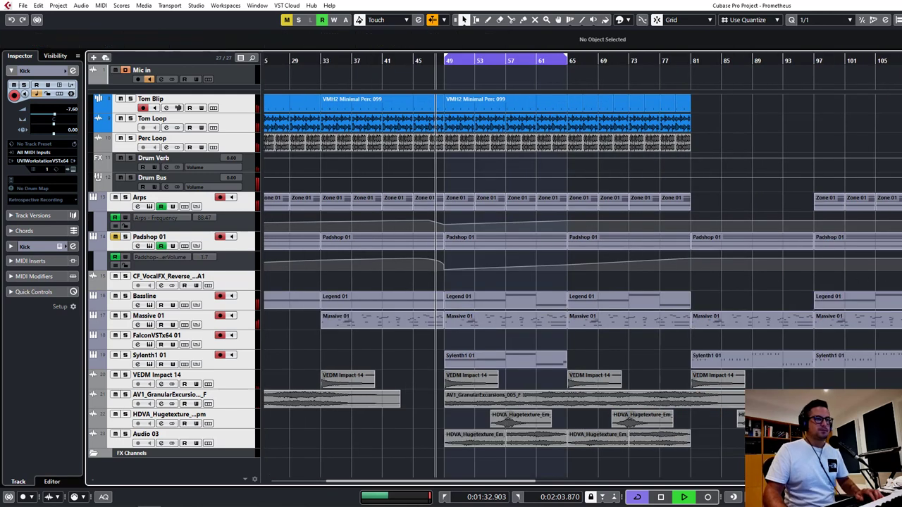
scroll(564, 300, right, 1)
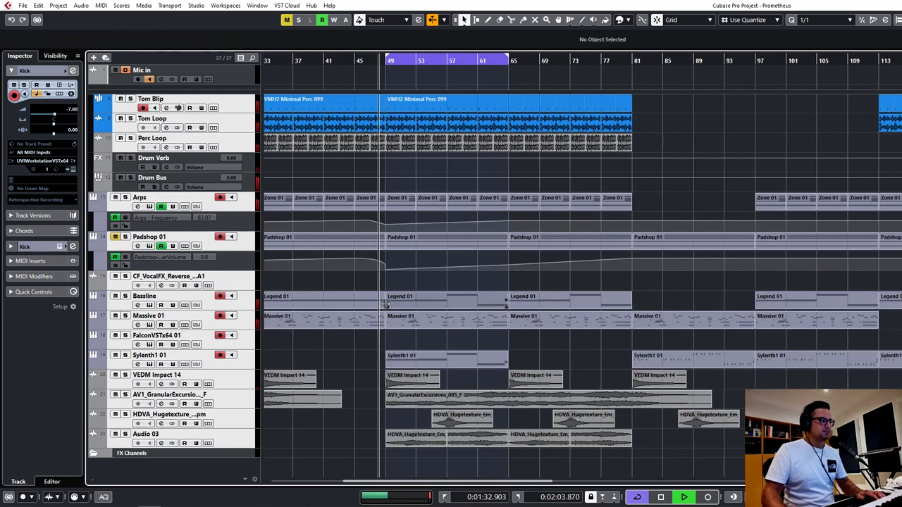
click(241, 441)
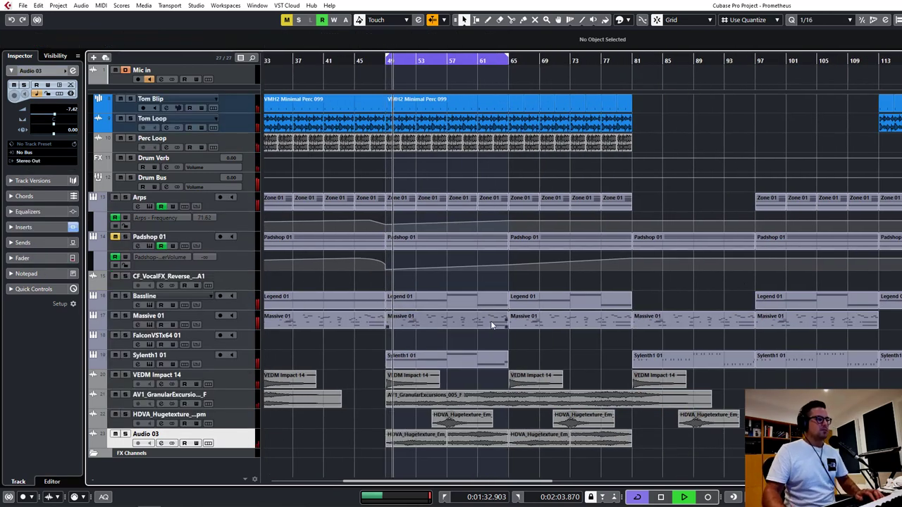
key(h)
drag(584, 336, 901, 337)
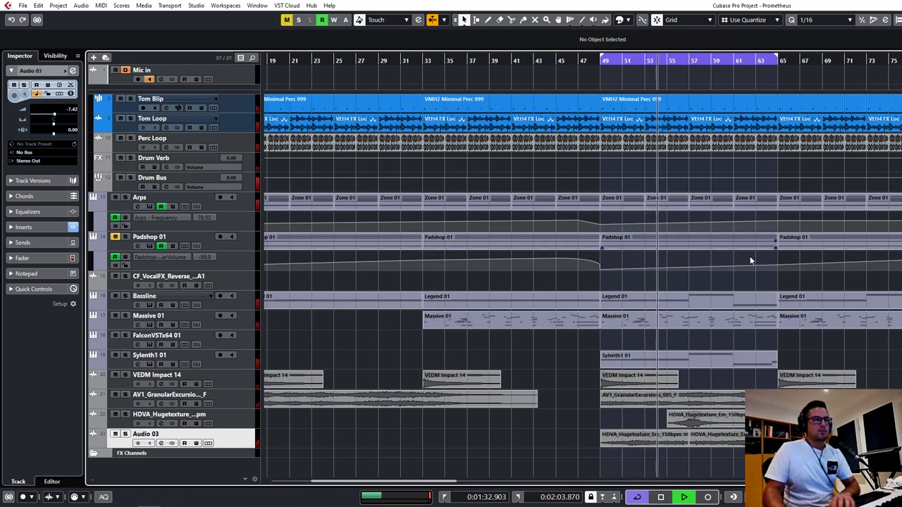
Step: Move the cycle range to bars 65–81
drag(813, 276, 901, 279)
key(alt+1)
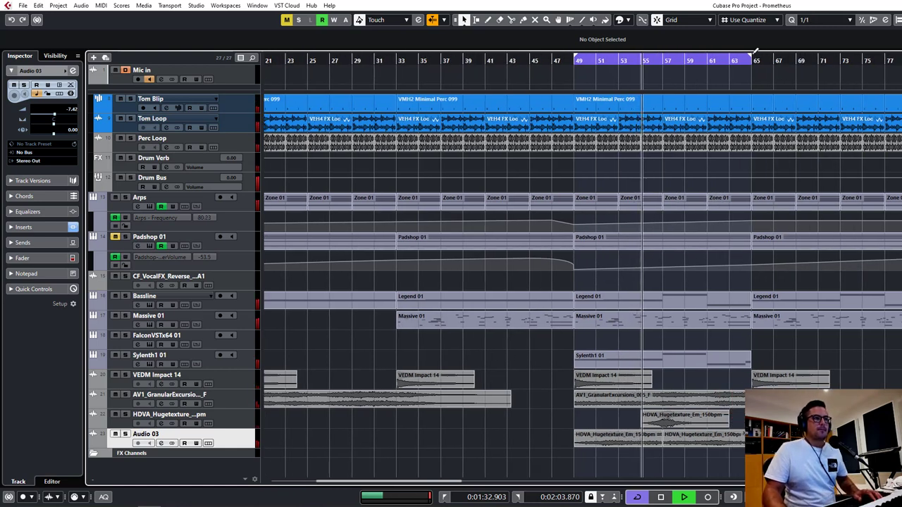
drag(753, 56, 900, 57)
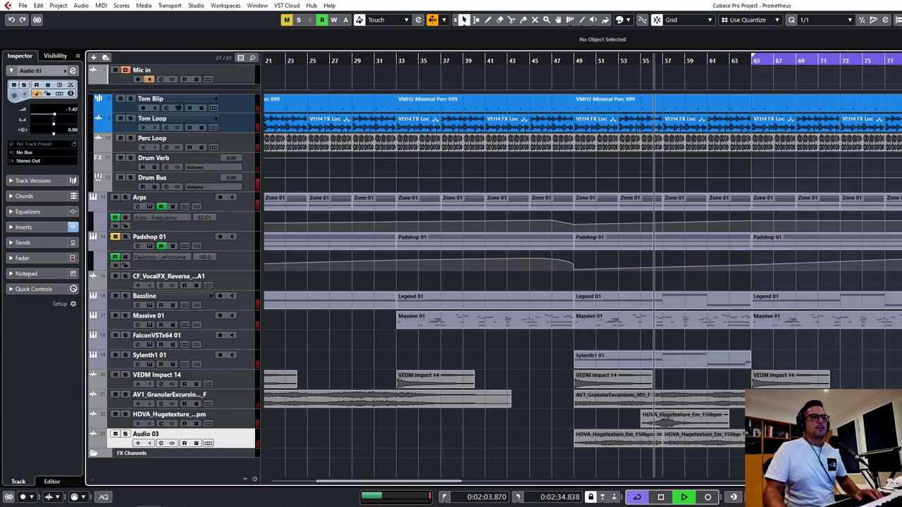
Step: Examine how the drum track events are divided across bars 17–81, from Claps down to Perc Loop
scroll(582, 286, right, 2)
scroll(499, 137, up, 2)
scroll(498, 159, up, 2)
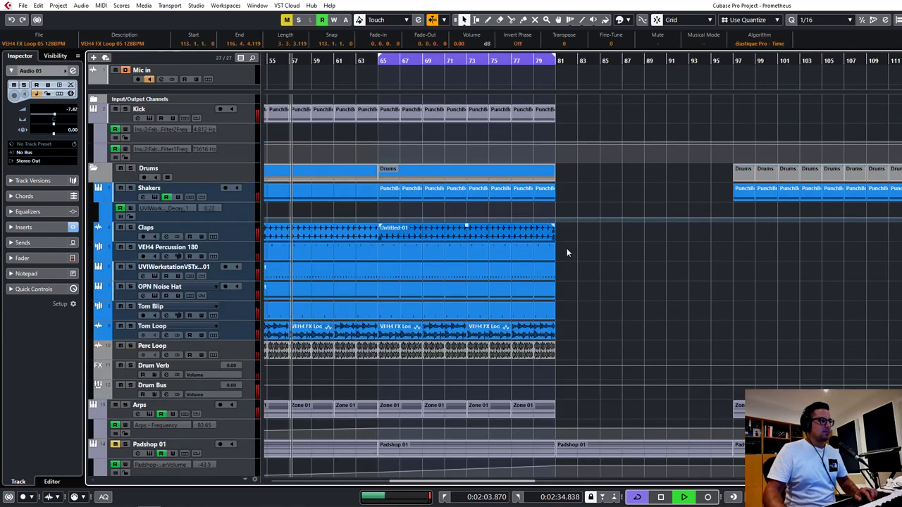
scroll(486, 260, left, 5)
drag(641, 251, 381, 270)
drag(772, 232, 537, 238)
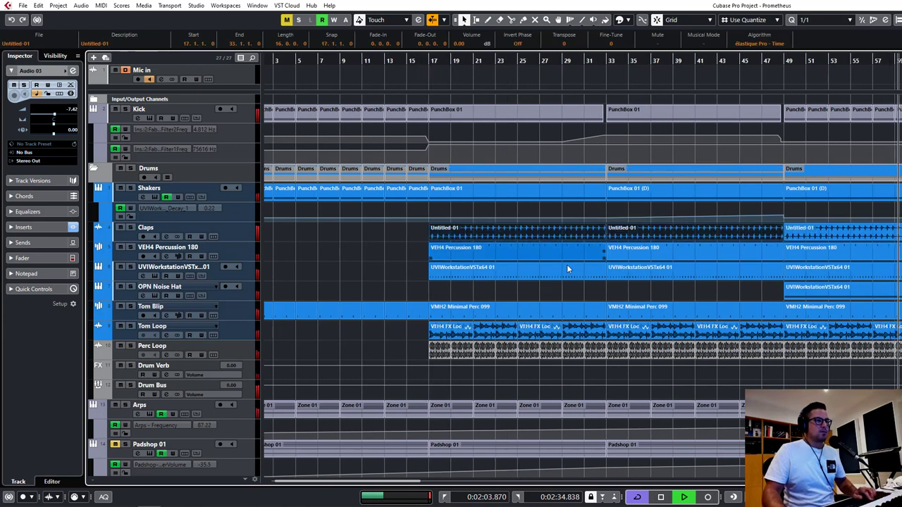
drag(584, 296, 900, 271)
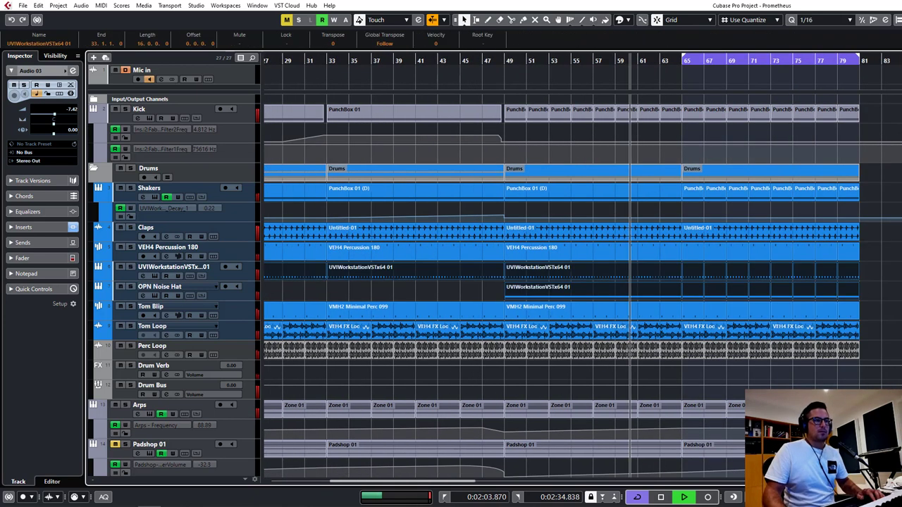
click(889, 310)
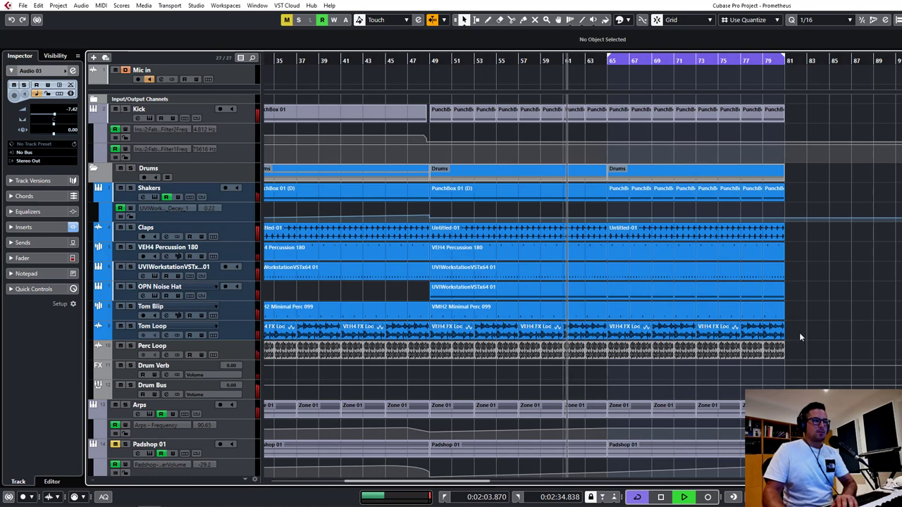
Step: Glue the Tom Loop events in bars 49–65 into one event
key(4)
click(460, 334)
click(460, 333)
click(459, 333)
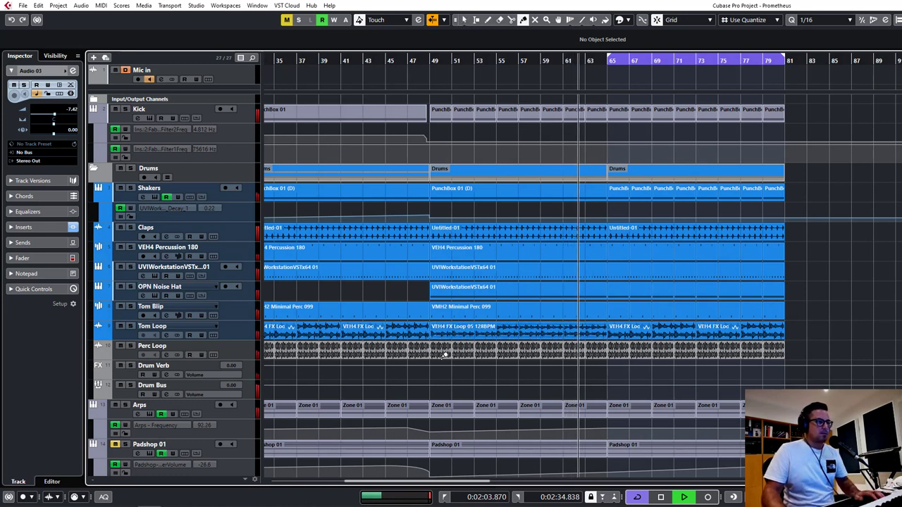
Step: Glue the Perc Loop events in bars 49–65 into a single event
click(447, 356)
click(457, 353)
click(467, 350)
click(474, 348)
click(479, 349)
click(481, 349)
click(582, 352)
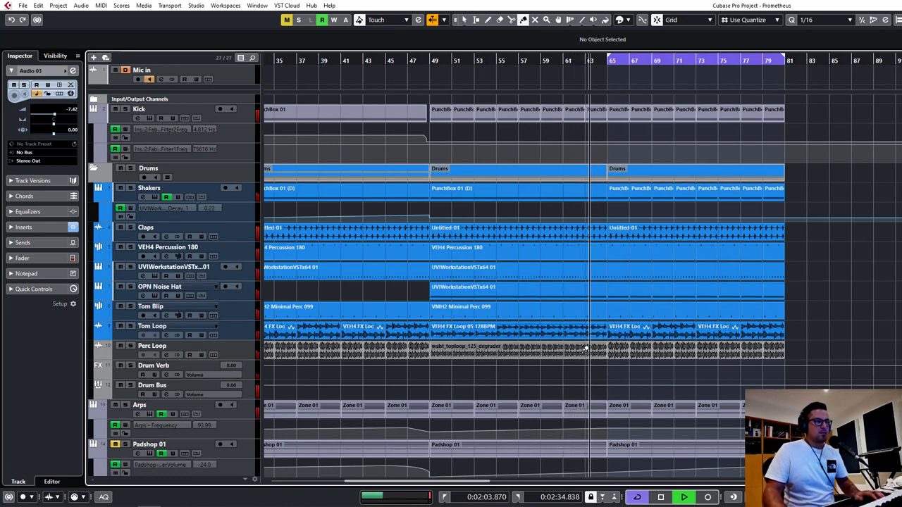
Step: Glue the events in bars 65–81 on the tracks from Claps to Perc Loop into one event per track
drag(795, 346, 613, 229)
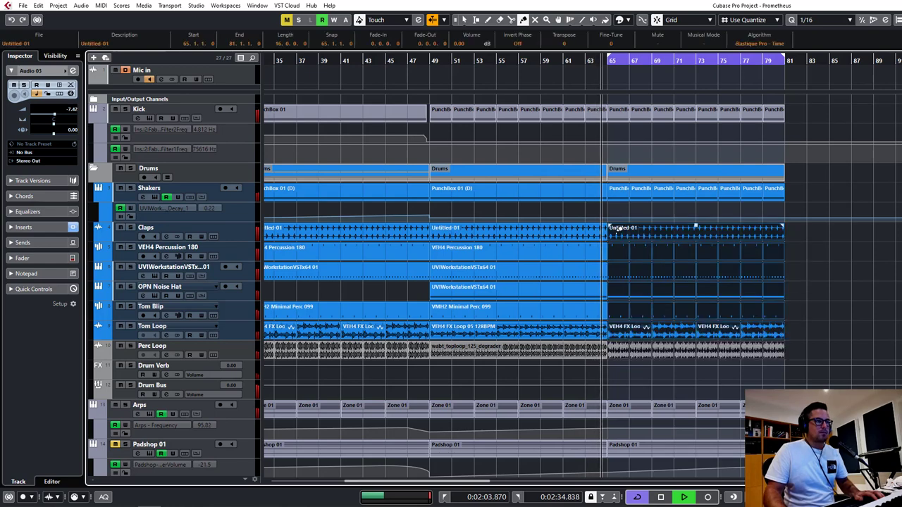
click(619, 229)
click(825, 300)
key(1)
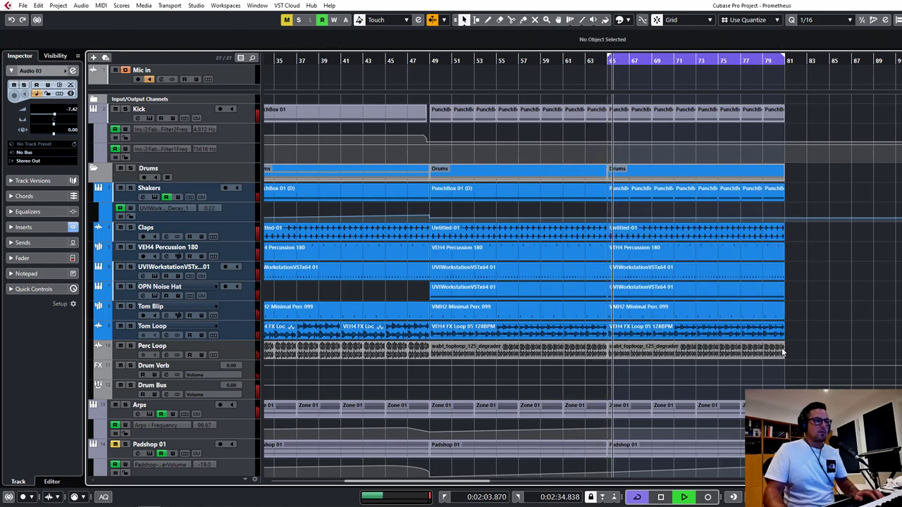
scroll(739, 346, down, 5)
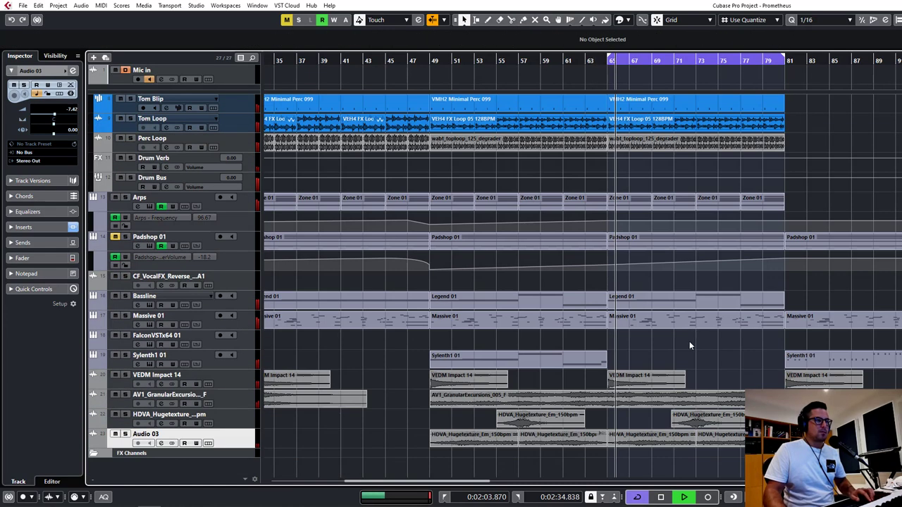
Step: Open the Bassline event spanning bars 49–65 and raise its short final note to D#2
double_click(592, 301)
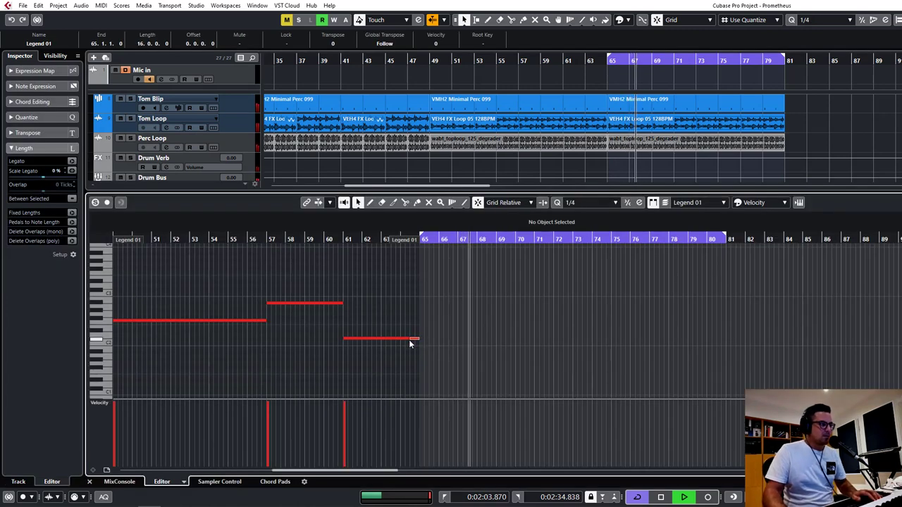
drag(419, 340, 413, 336)
key(space)
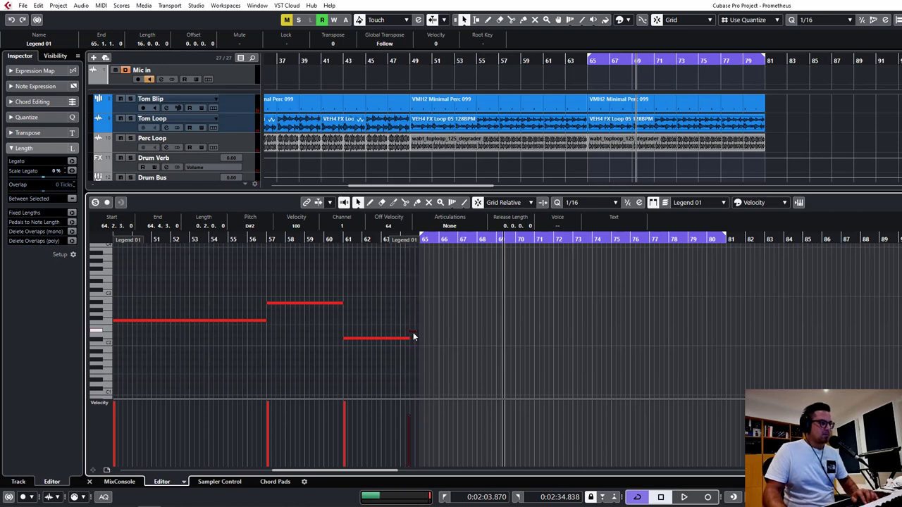
Step: Try shifting the short D#2 note in bar 64 to start at 64.3.3.0
scroll(415, 337, left, 4)
key(h)
key(h)
key(h)
key(h)
click(848, 365)
click(860, 331)
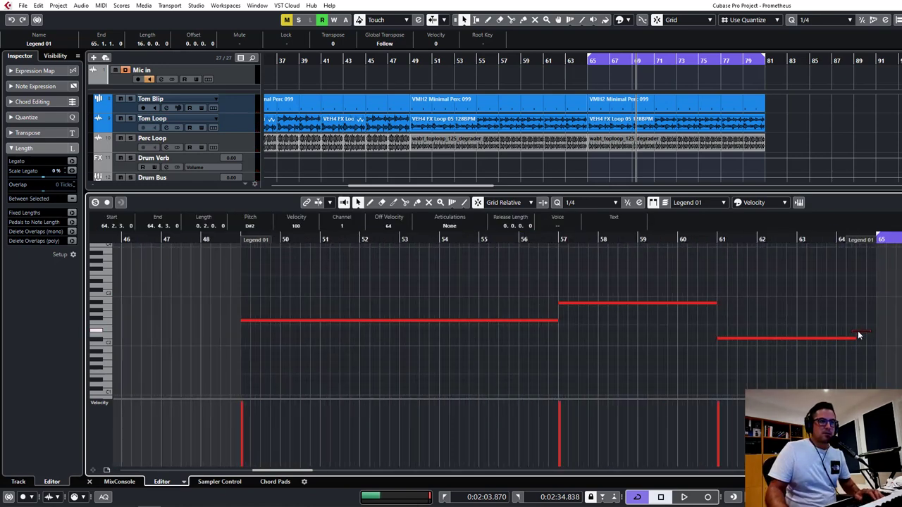
drag(866, 337, 867, 337)
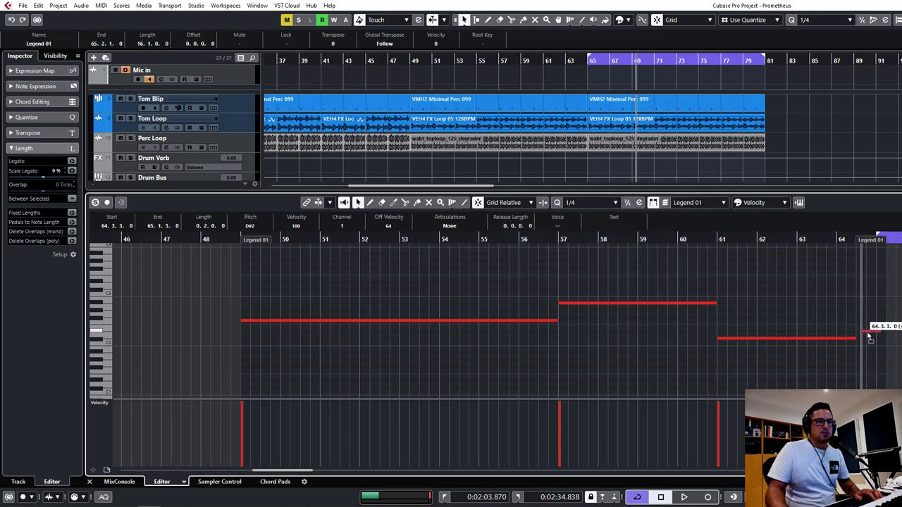
drag(870, 338, 860, 334)
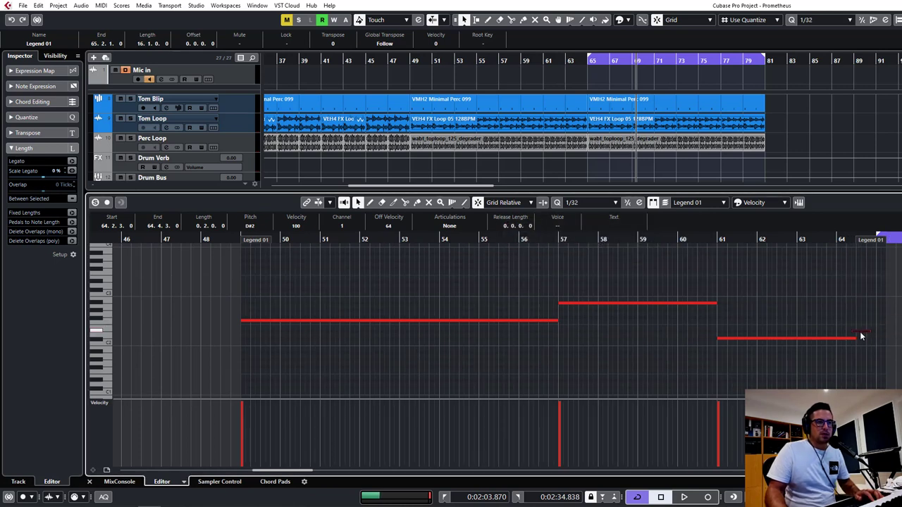
Step: Adjust the start of the short D#2 note at the end of bar 64 and quantize it to 1/16
key(h)
key(h)
key(h)
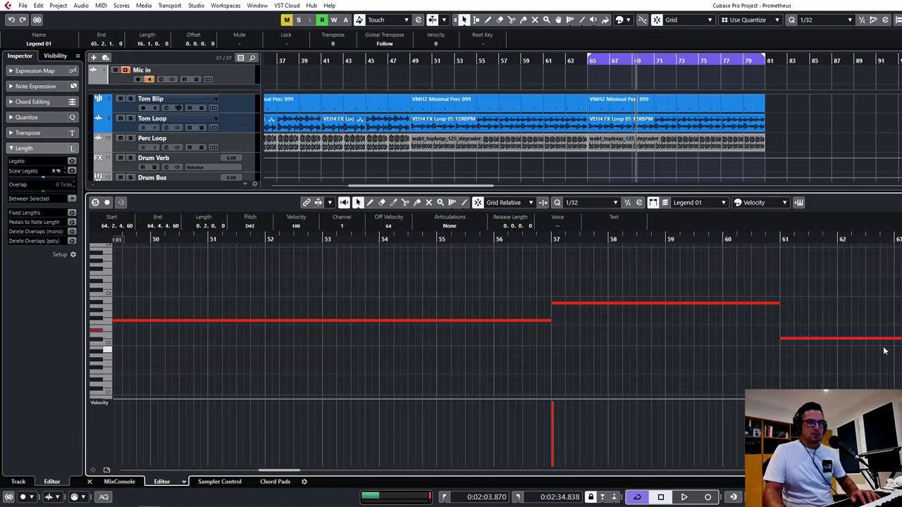
drag(889, 346, 901, 356)
key(alt+5)
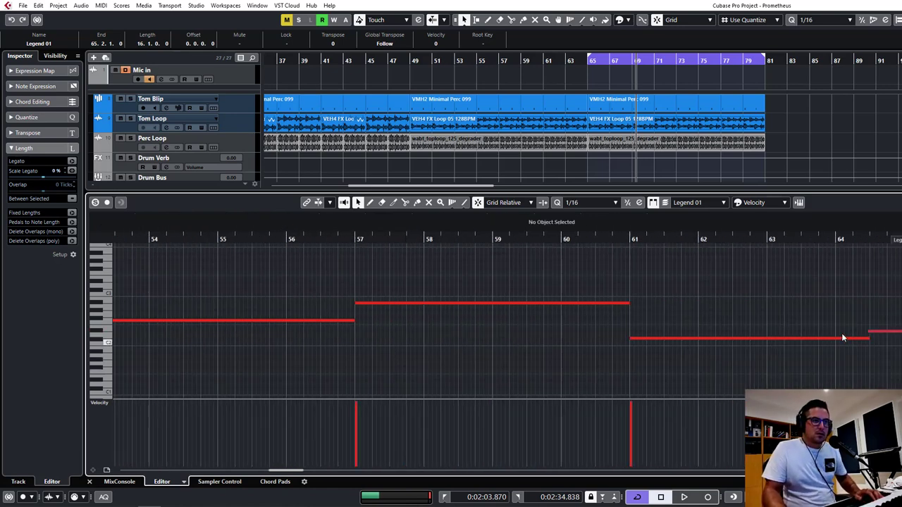
click(879, 332)
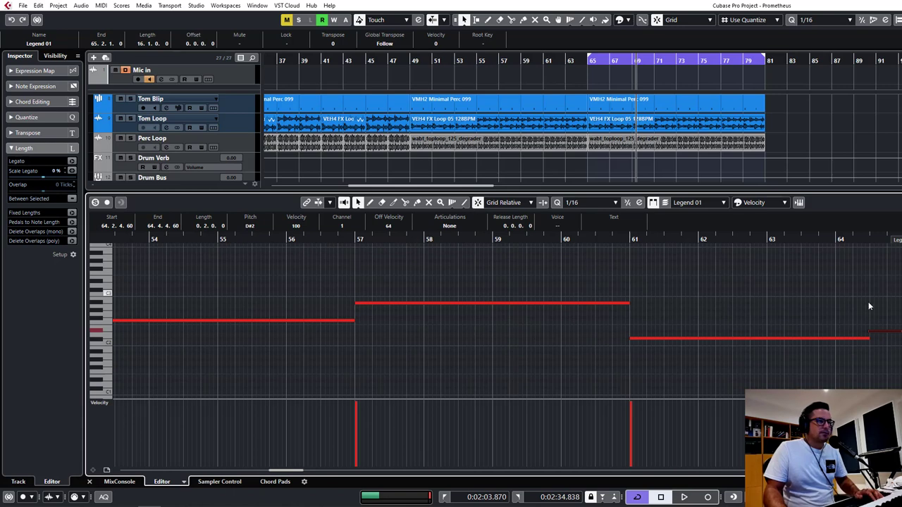
key(q)
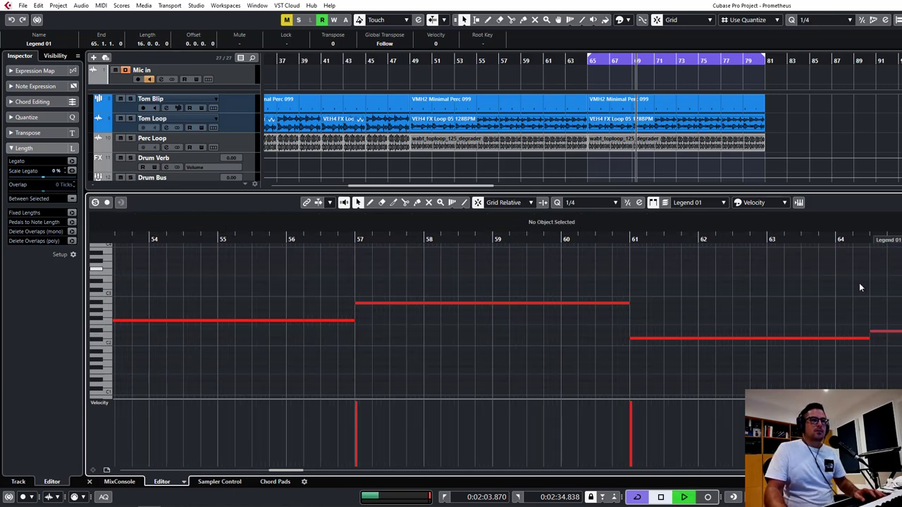
Step: Replace the Bassline part at bar 65 with a duplicate of the part at bar 49
key(ctrl+e)
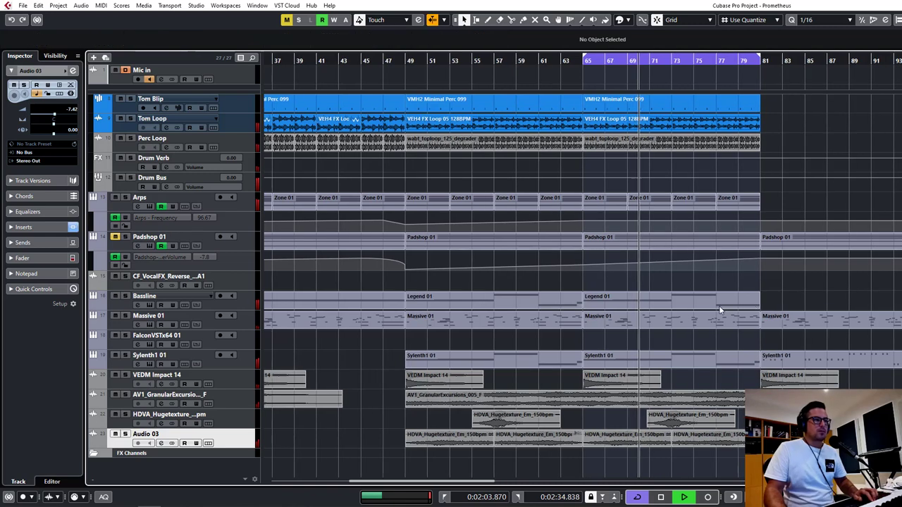
click(719, 306)
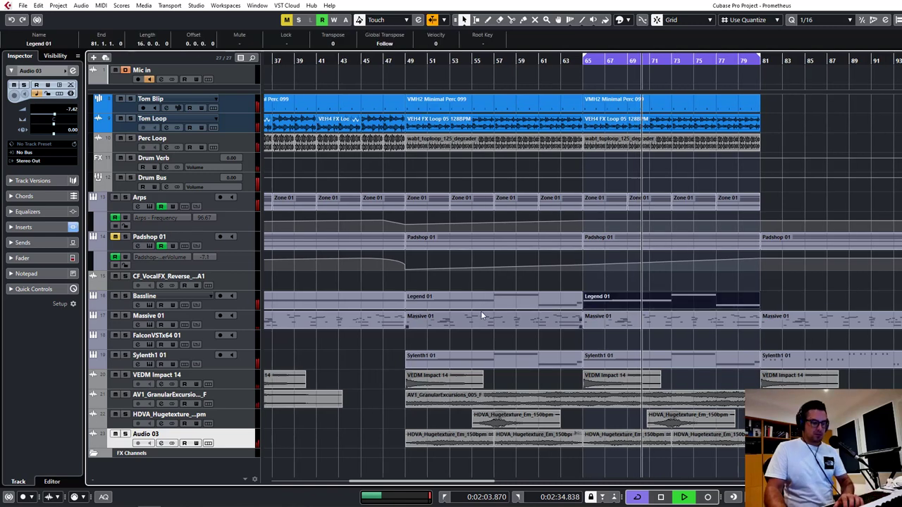
key(Delete)
click(489, 307)
key(ctrl+d)
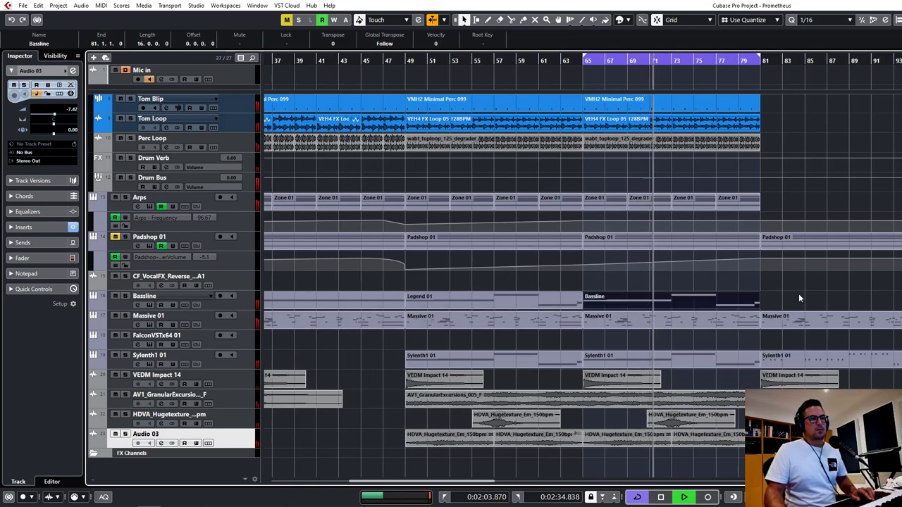
click(798, 296)
Step: Open the Falcon instrument on the FalconVSTx64 01 track and load the Dusty Piano preset from the Melodics folder
drag(587, 63, 291, 63)
drag(537, 290, 310, 303)
scroll(510, 301, left, 5)
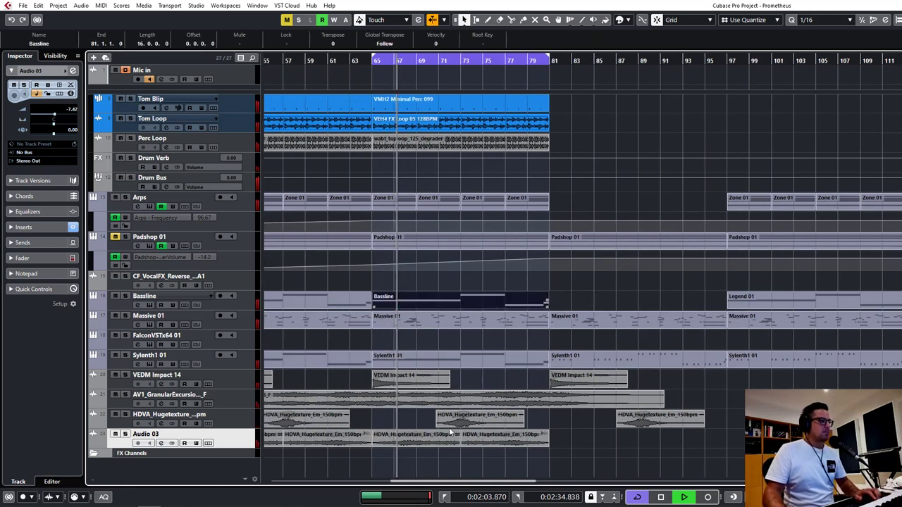
click(239, 347)
click(149, 344)
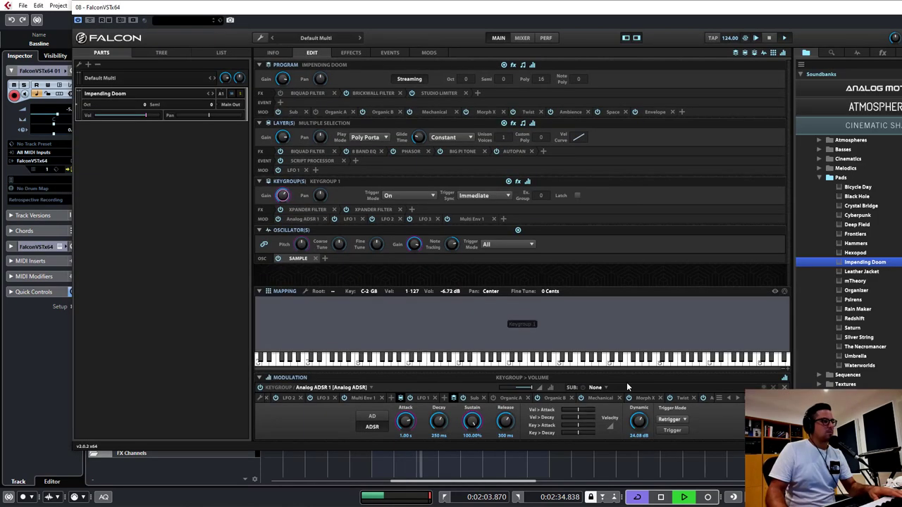
click(817, 177)
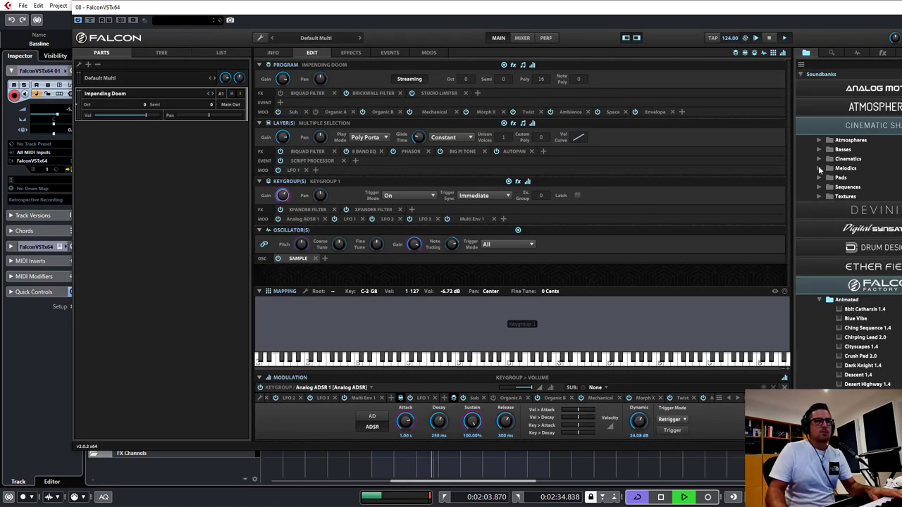
click(819, 167)
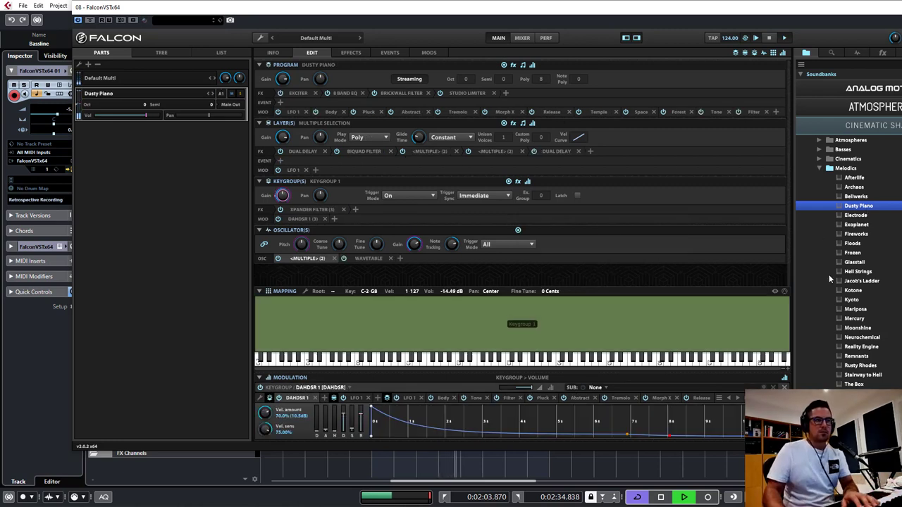
click(871, 271)
click(829, 168)
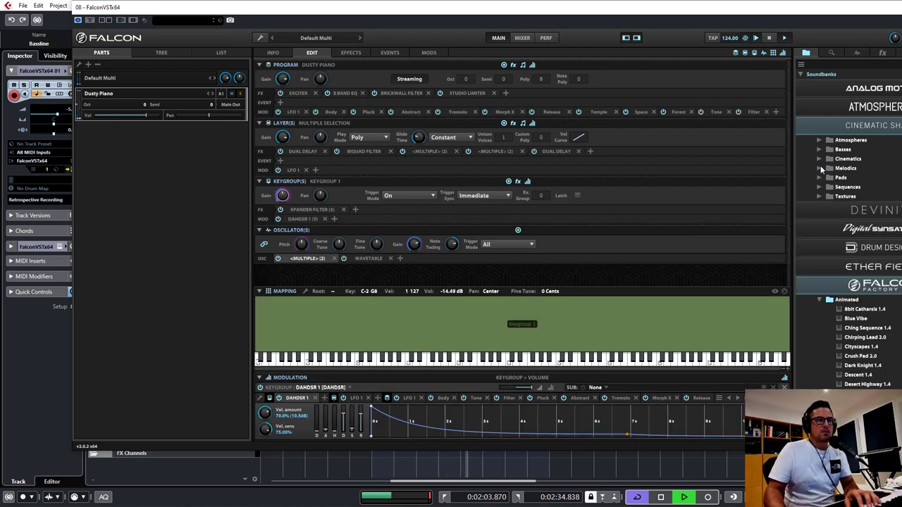
Step: Collapse the Atmosphere and Cinematic soundbanks and expand the 1-Arpeggiated folder of the Analog soundbank
scroll(821, 151, up, 2)
click(872, 175)
click(877, 153)
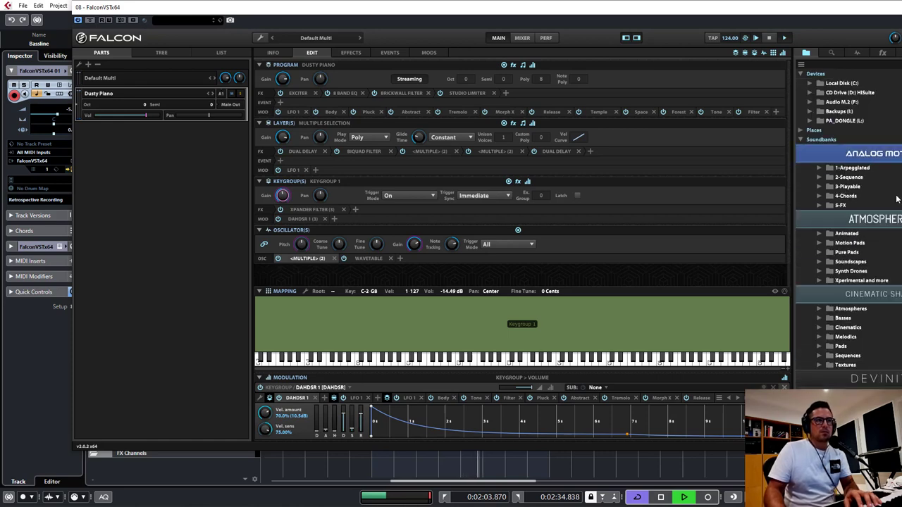
click(853, 224)
click(857, 240)
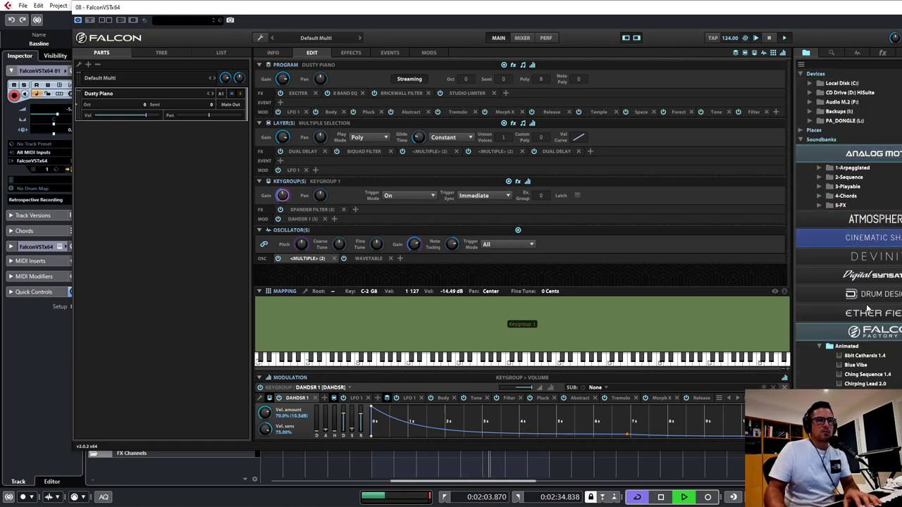
click(820, 169)
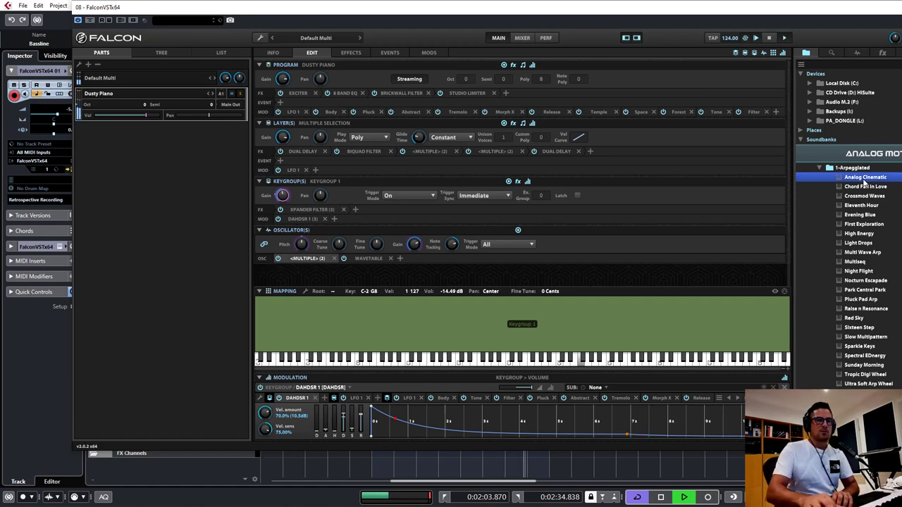
Step: Audition the arpeggiated presets from Chord Fall In Love through Light Drops, then close the instrument and stop playback
key(Down)
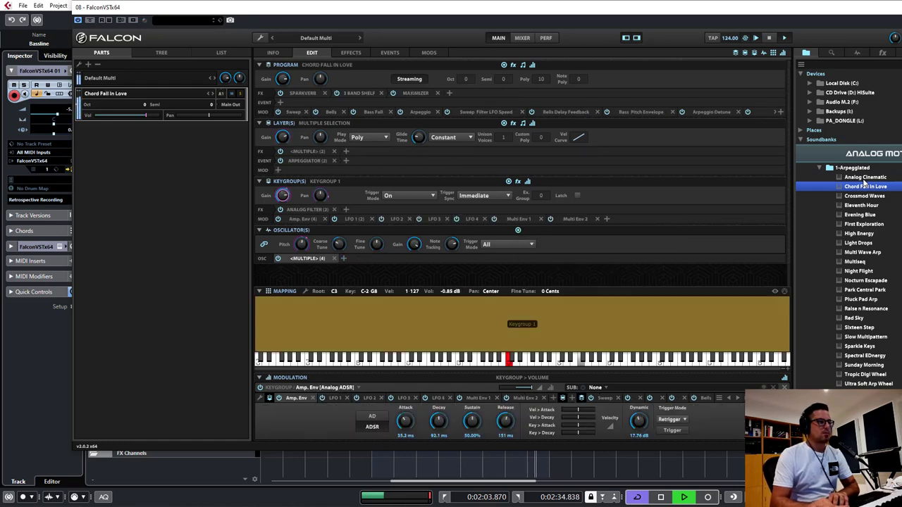
key(Down)
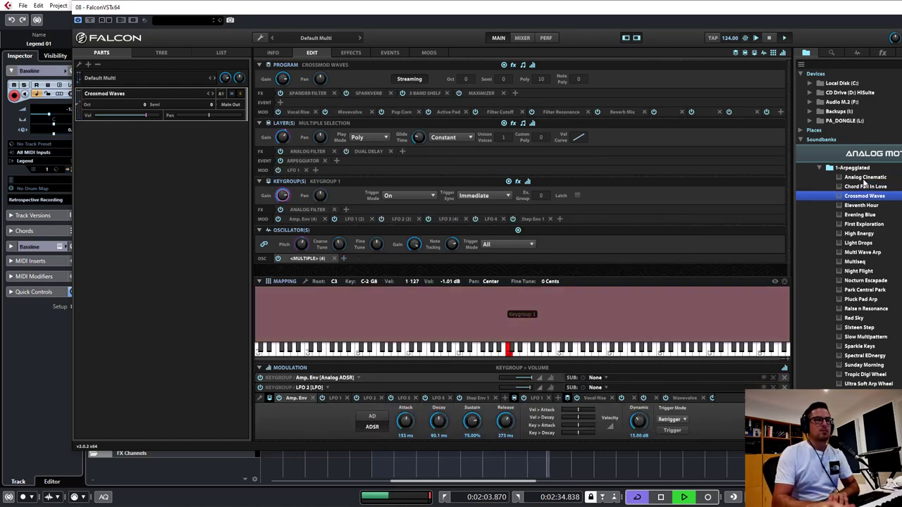
key(Down)
key(Down)
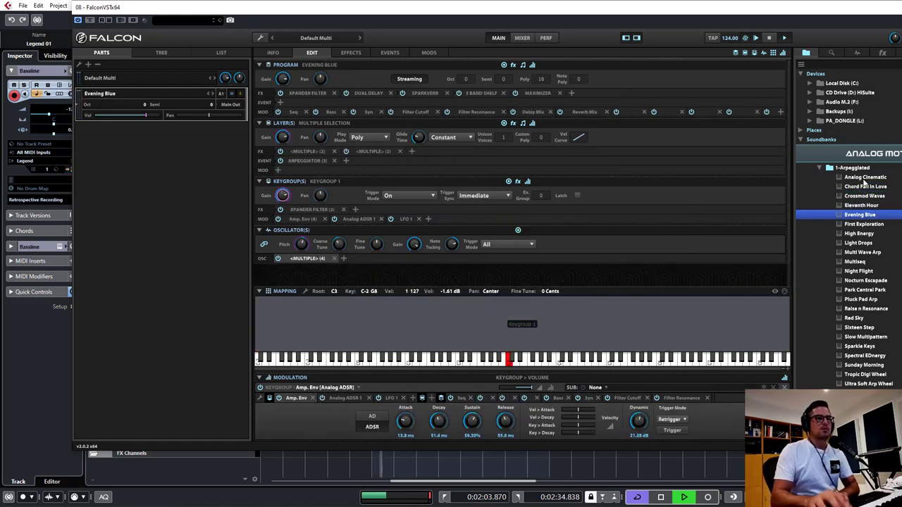
key(Down)
key(Down)
key(Down)
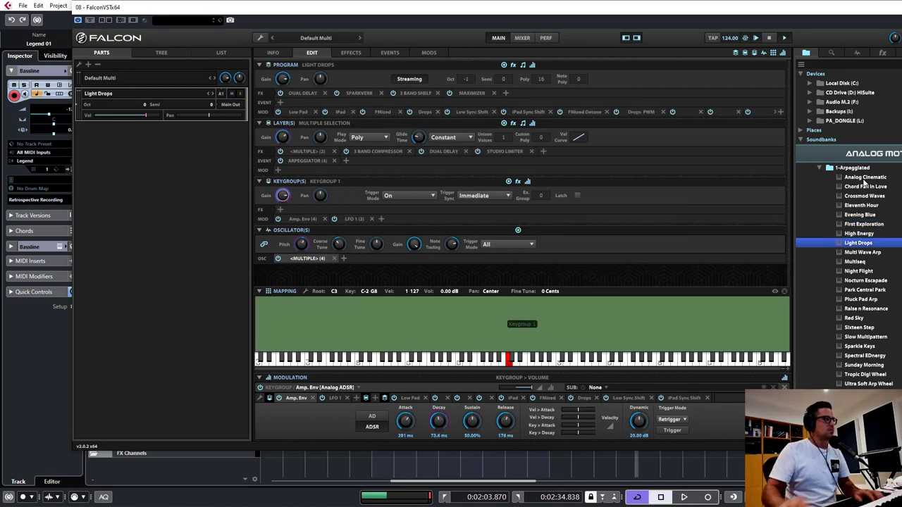
click(899, 7)
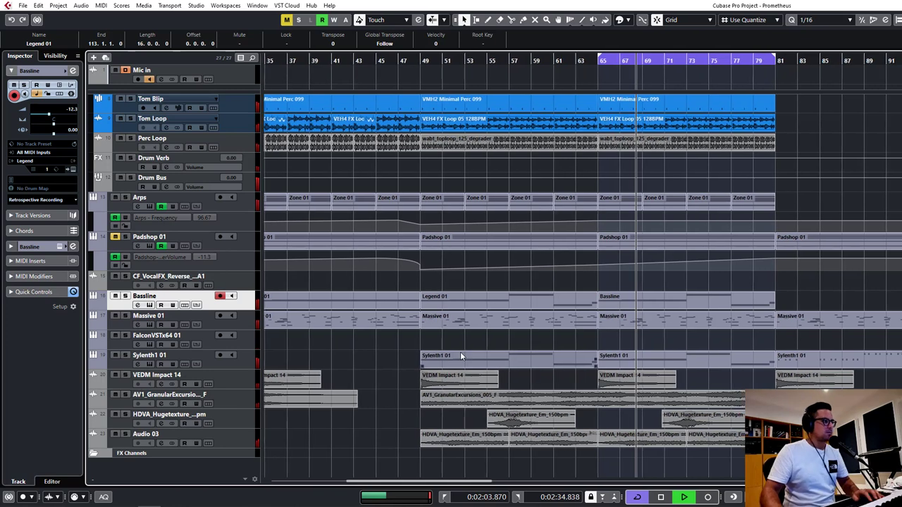
key(space)
Step: Reopen Falcon from the FalconVSTx64 01 track and try out the Multi Wave Arp preset
click(254, 337)
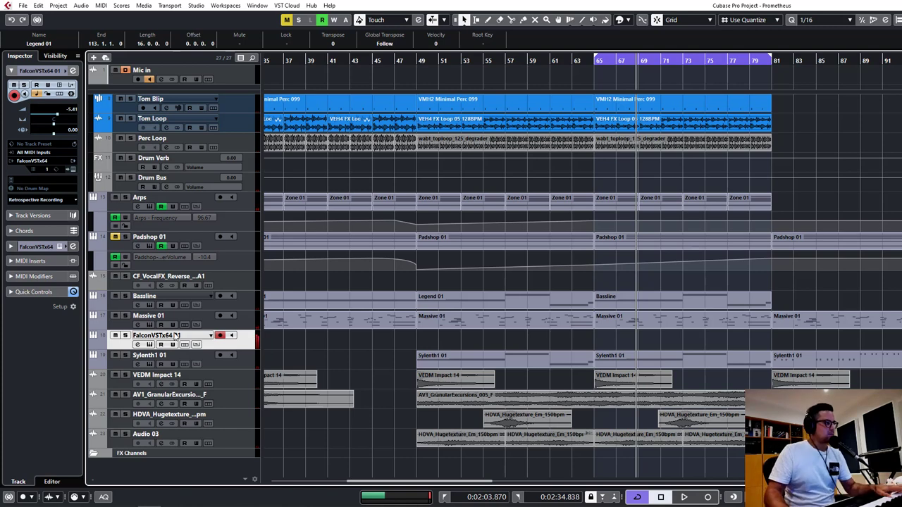
click(150, 345)
double_click(871, 253)
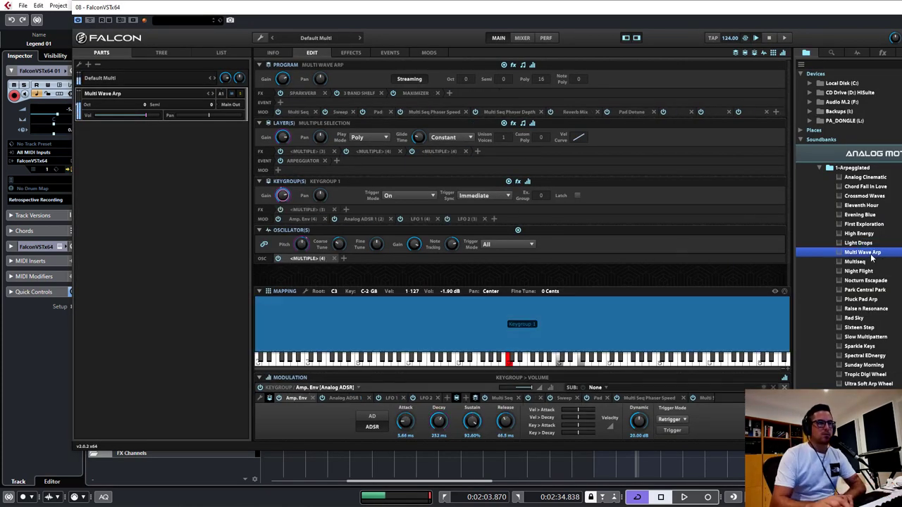
key(Down)
key(Up)
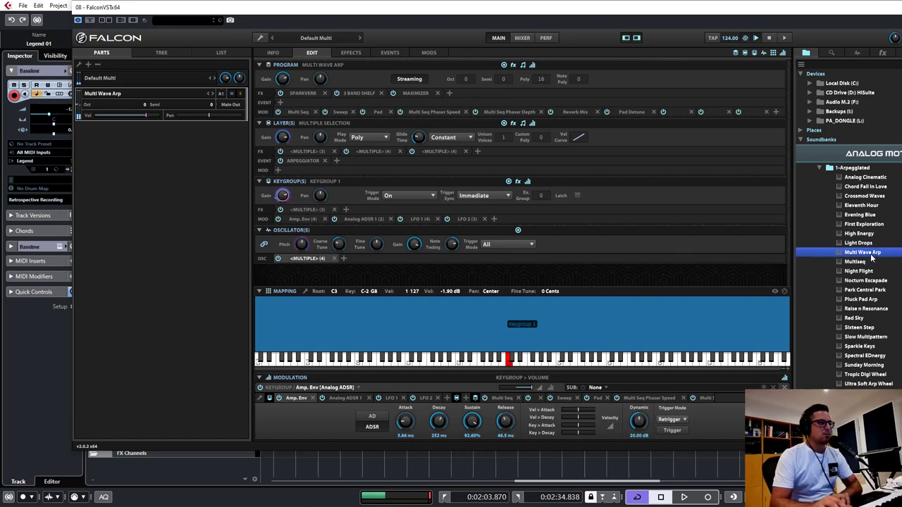
key(Down)
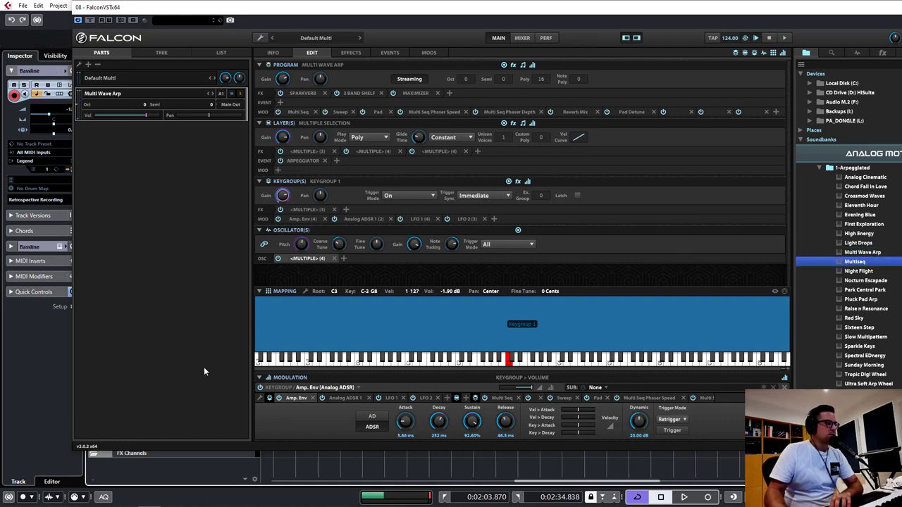
key(ctrl+w)
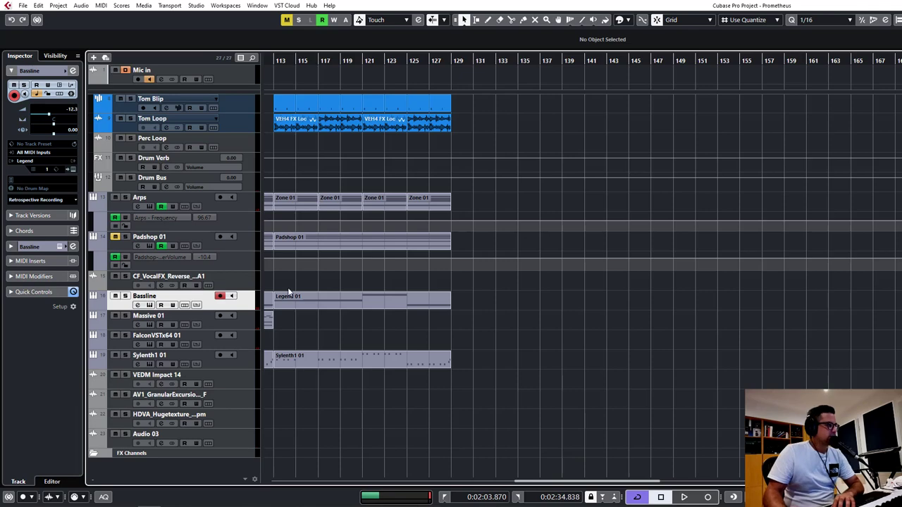
Step: Select the FalconVSTx64 01 track again and bring its instrument back up for preset browsing
scroll(288, 292, left, 15)
click(226, 326)
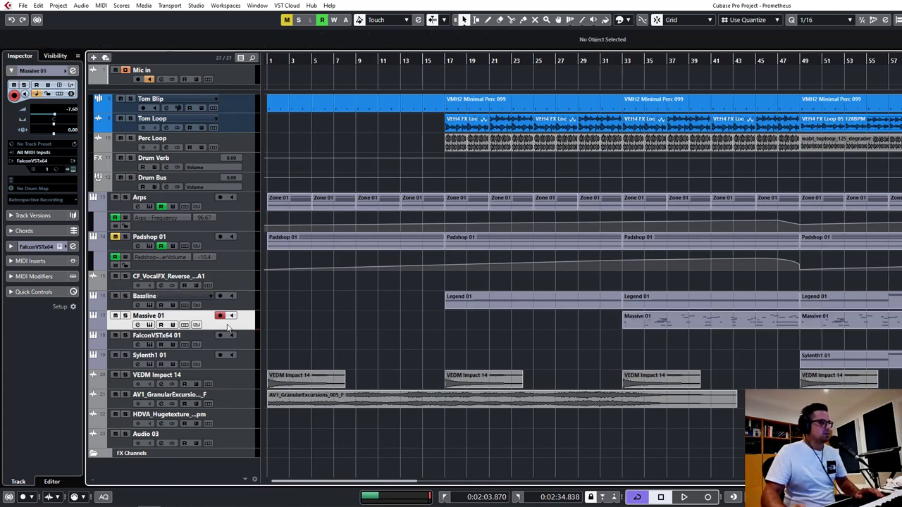
click(247, 343)
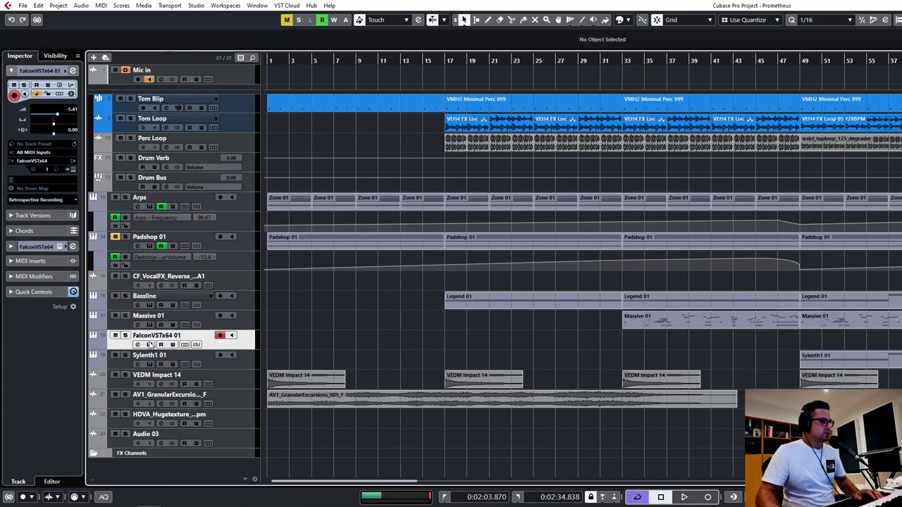
click(150, 345)
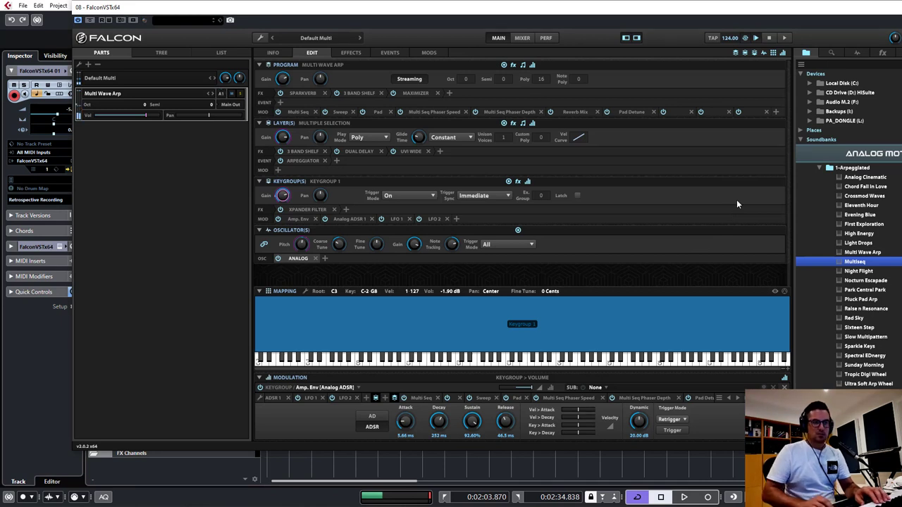
key(Down)
key(Up)
key(Down)
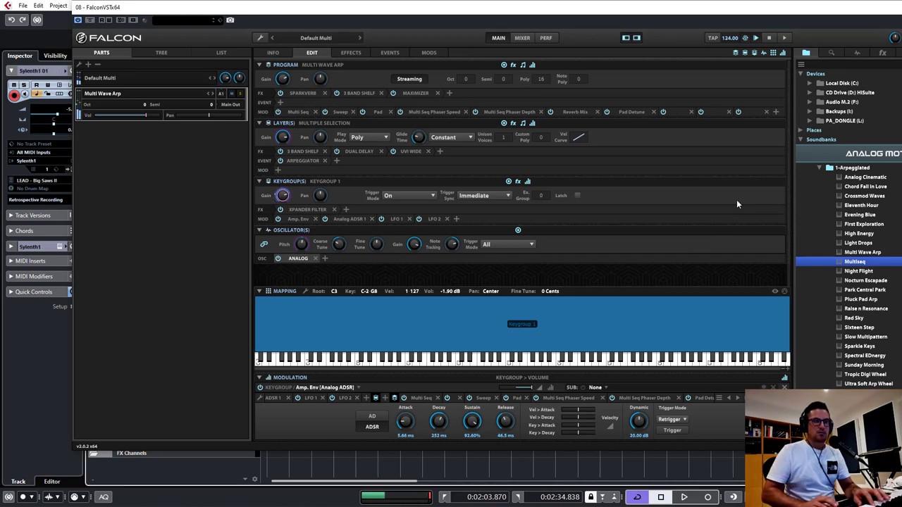
key(Up)
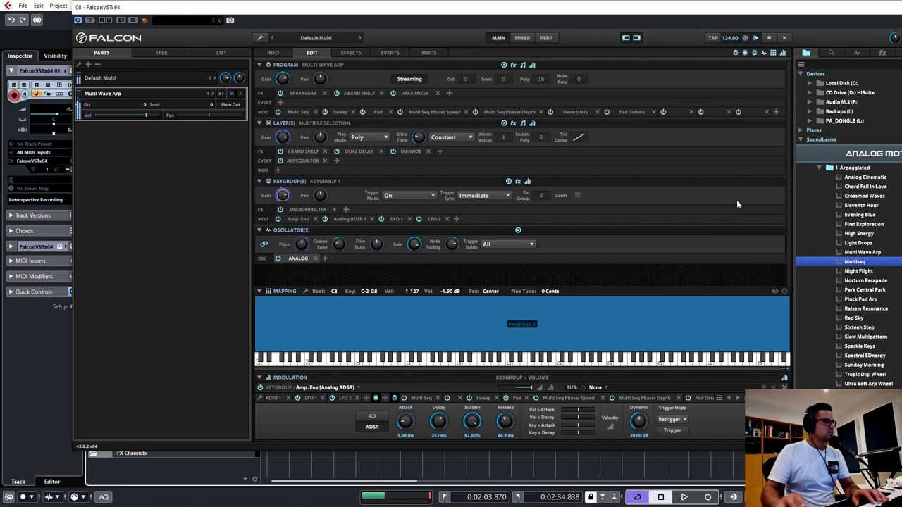
Step: Audition the Night Flight, Nocturn Escapade and Park Central Park presets and start playback of the arrangement
double_click(882, 273)
double_click(873, 281)
double_click(871, 290)
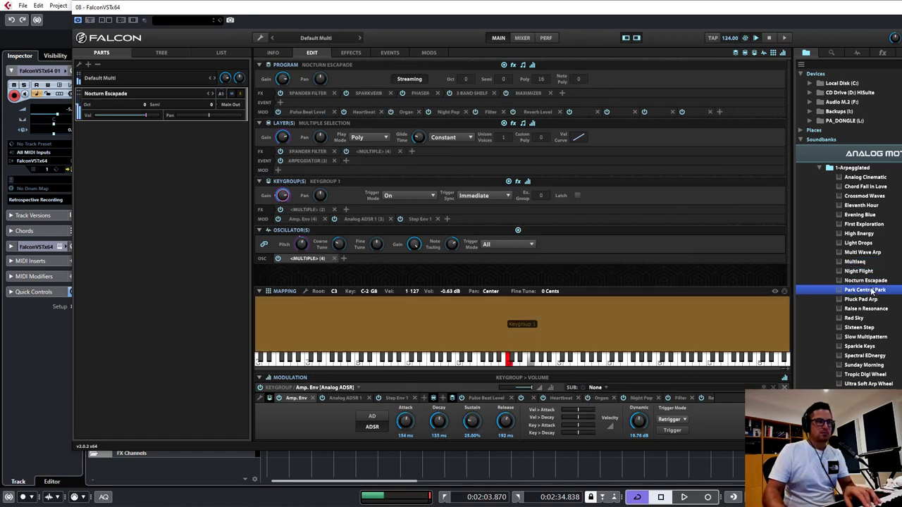
double_click(865, 299)
click(862, 291)
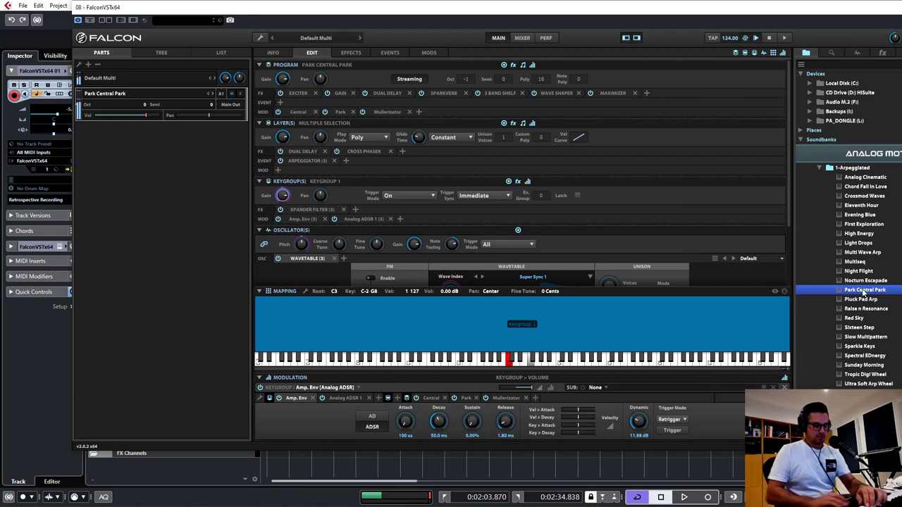
key(space)
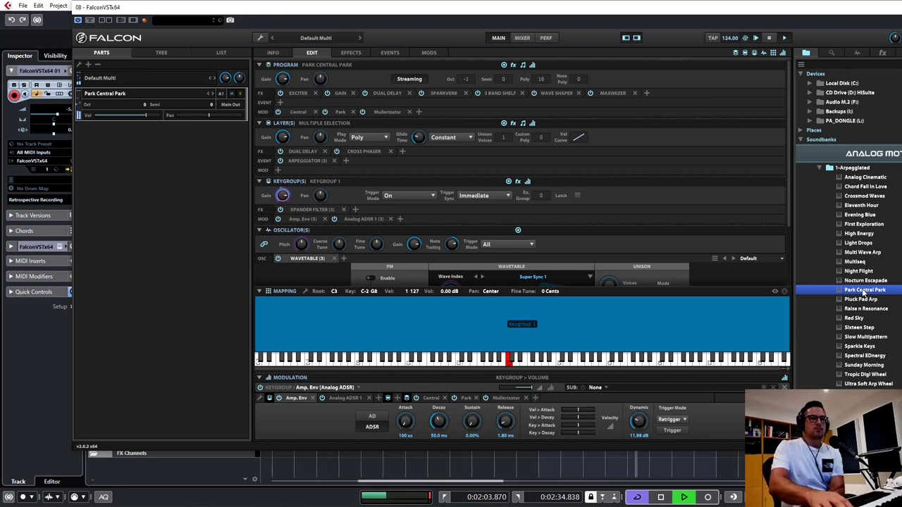
Step: Audition the presets from Pluck Pad Arp through Slow Multipattern against the playing arrangement, ending with Sparkle Keys loaded
click(858, 299)
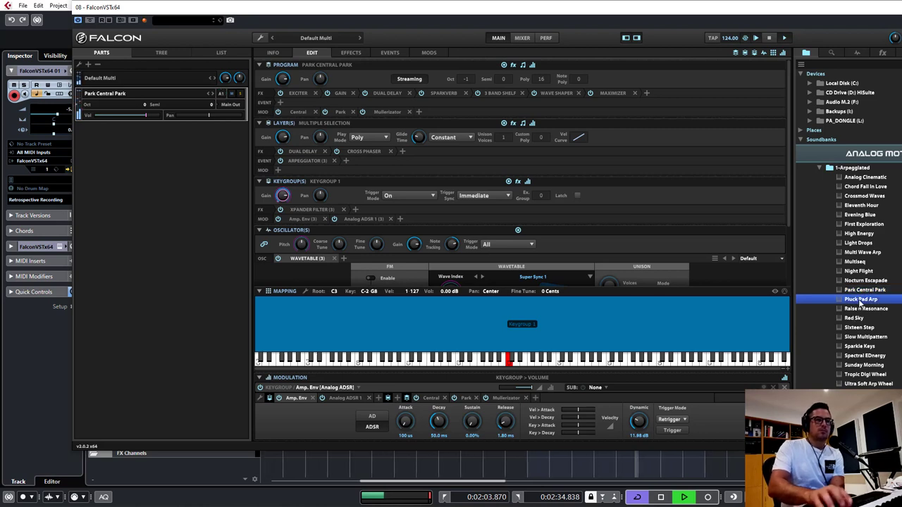
click(860, 310)
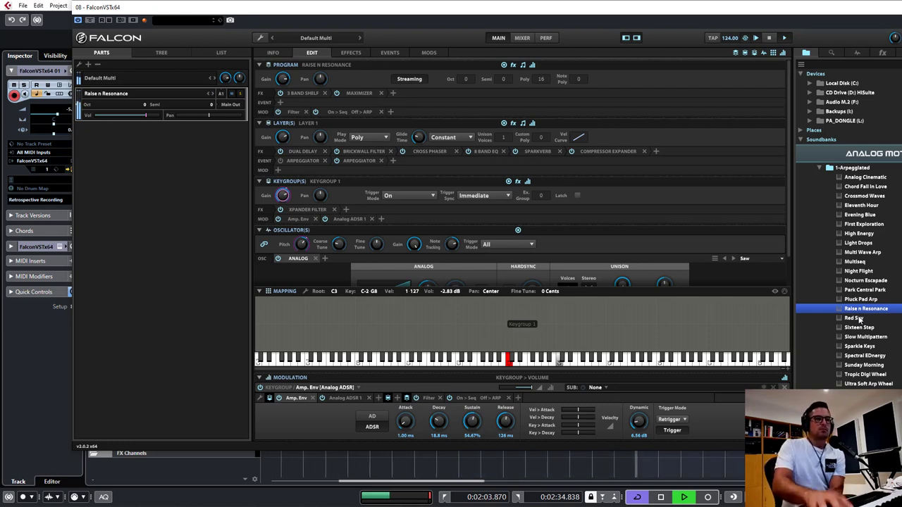
double_click(854, 317)
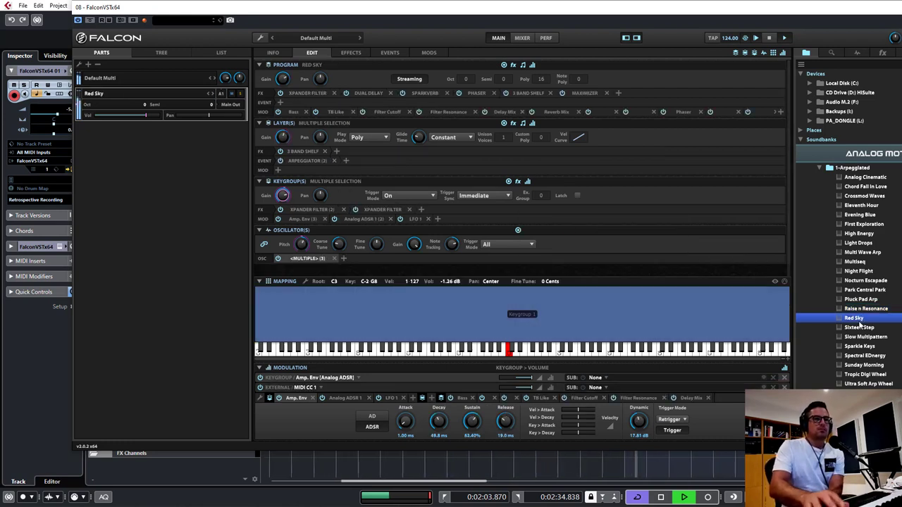
double_click(860, 327)
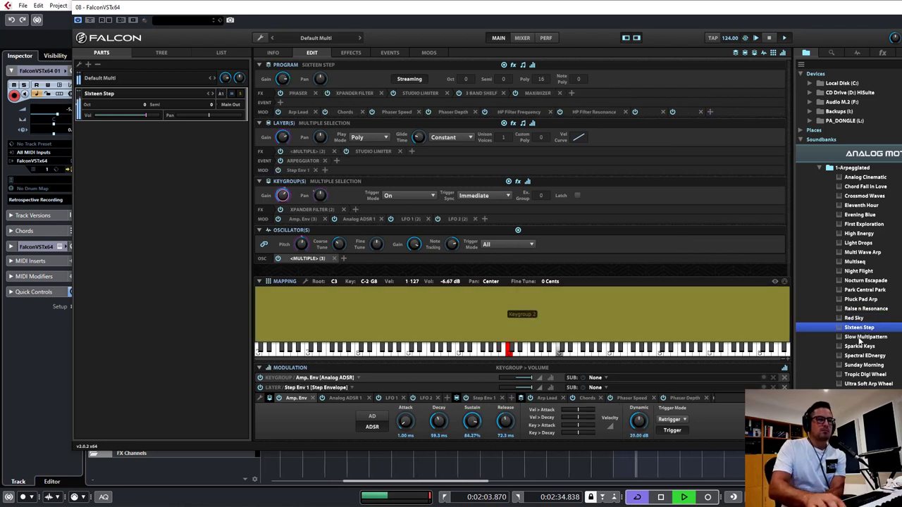
double_click(860, 338)
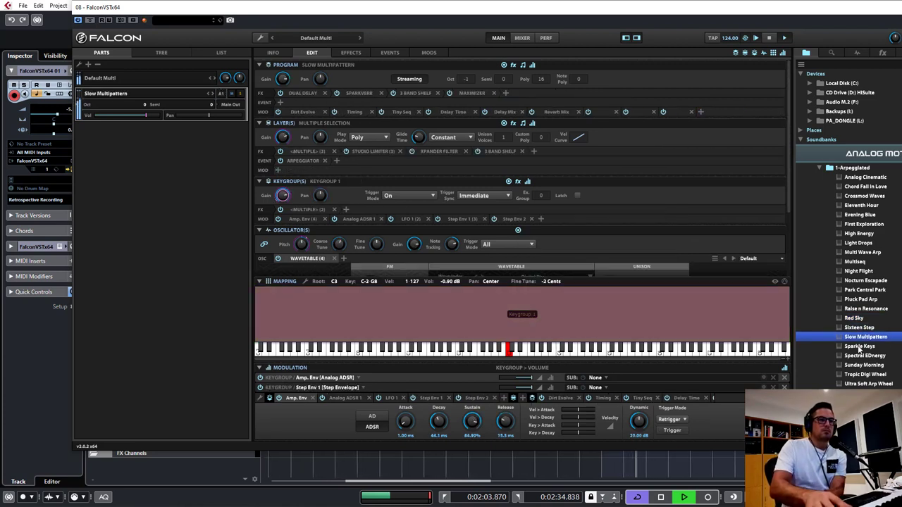
double_click(860, 347)
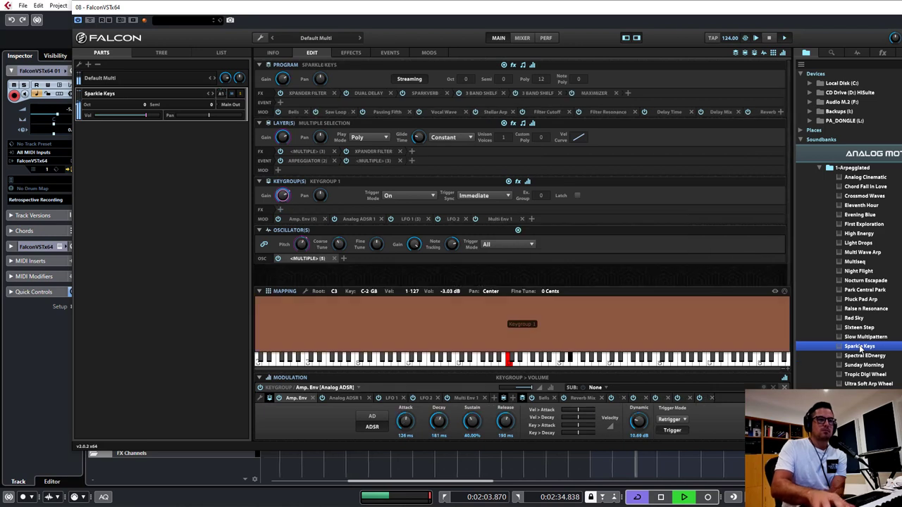
Step: Audition the Spectral EDnergy and Waverunning presets from the Arpeggiated folder against the playing arrangement
double_click(860, 356)
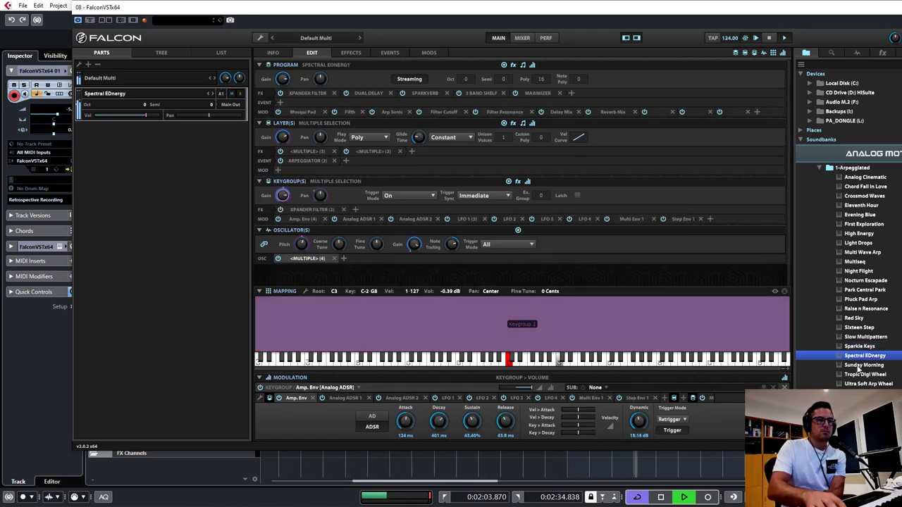
scroll(858, 367, down, 1)
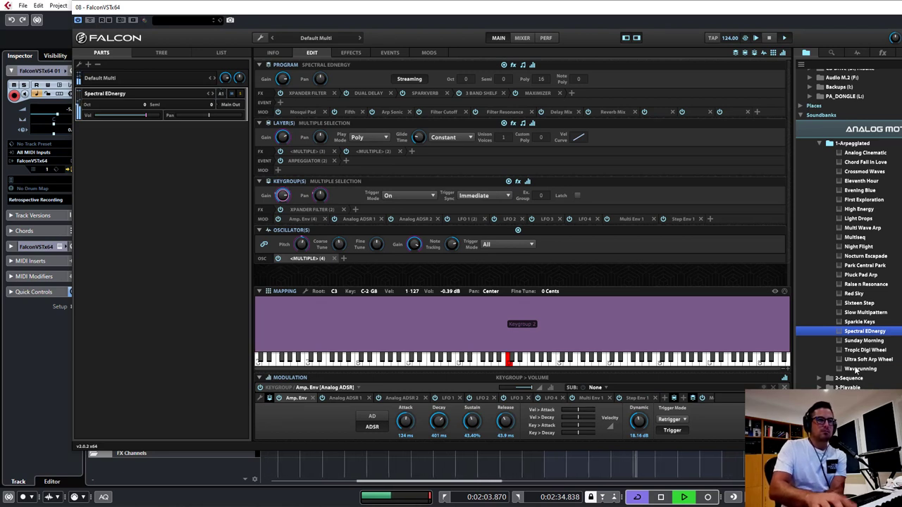
double_click(858, 369)
Step: Expand the 3-Playable folder and audition the BR Master Kanter and BR Modson Platinum presets
click(850, 388)
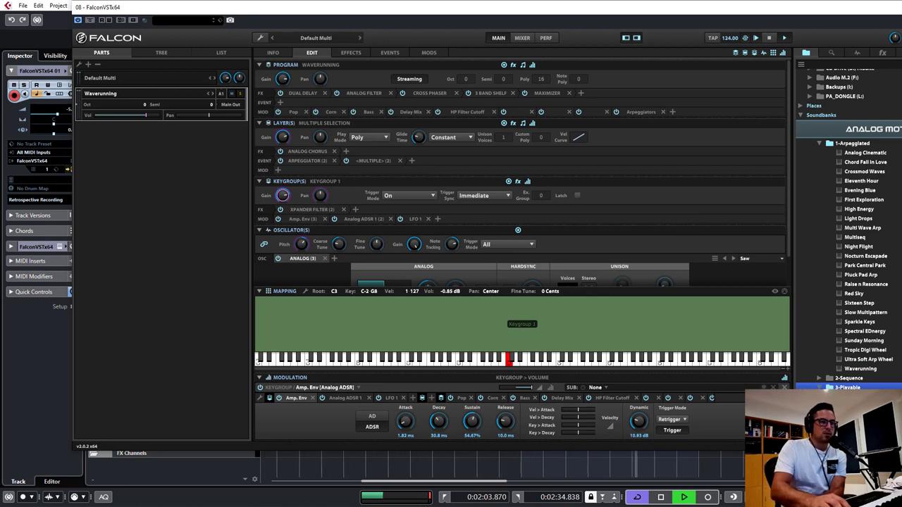
scroll(853, 225, down, 3)
double_click(865, 328)
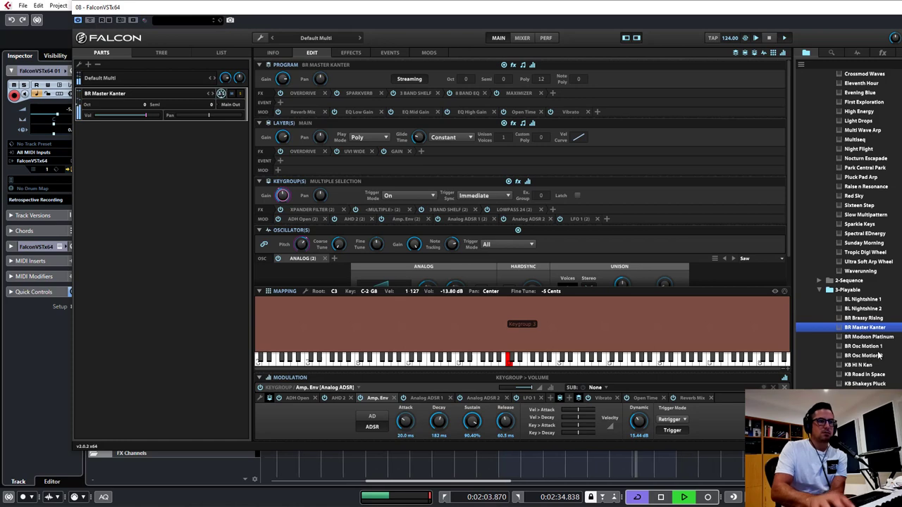
double_click(860, 336)
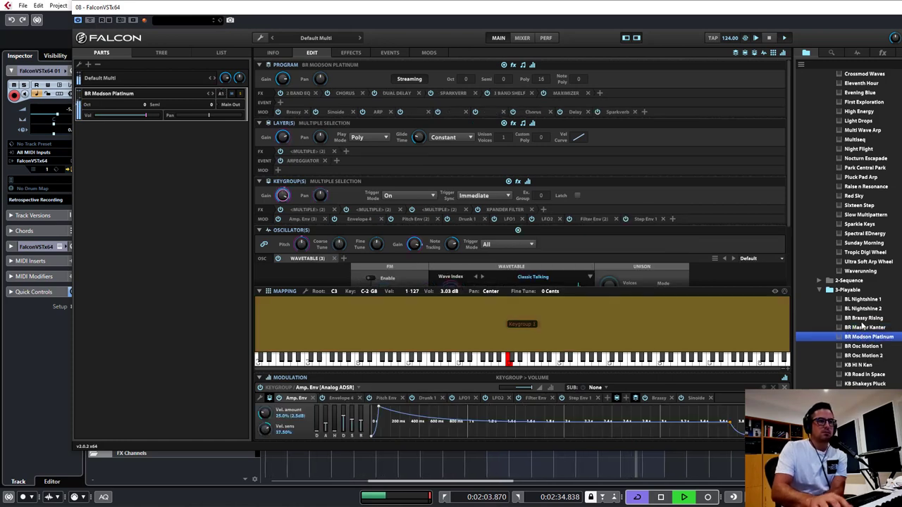
scroll(854, 358, down, 3)
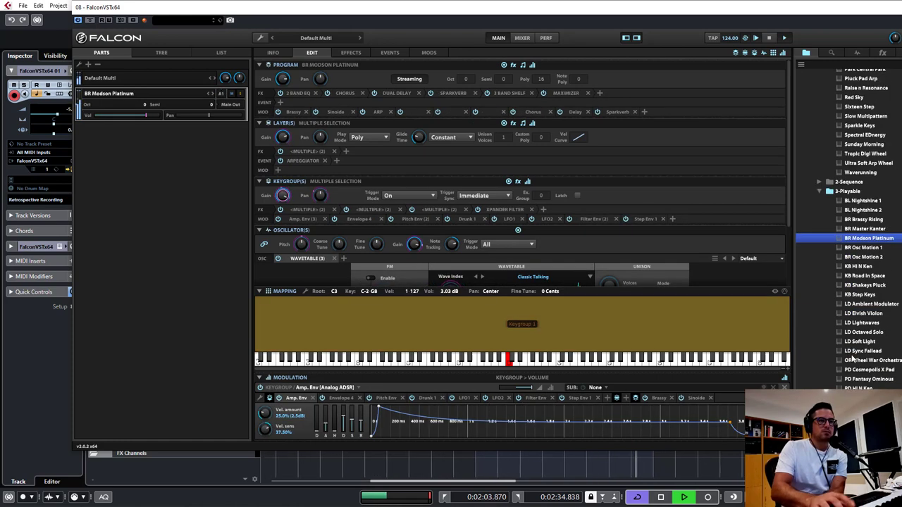
Step: Audition the lead presets from LD Ambient Modulator through LD Sync Fallead, ending with OR Wheel War Orchestra
double_click(853, 305)
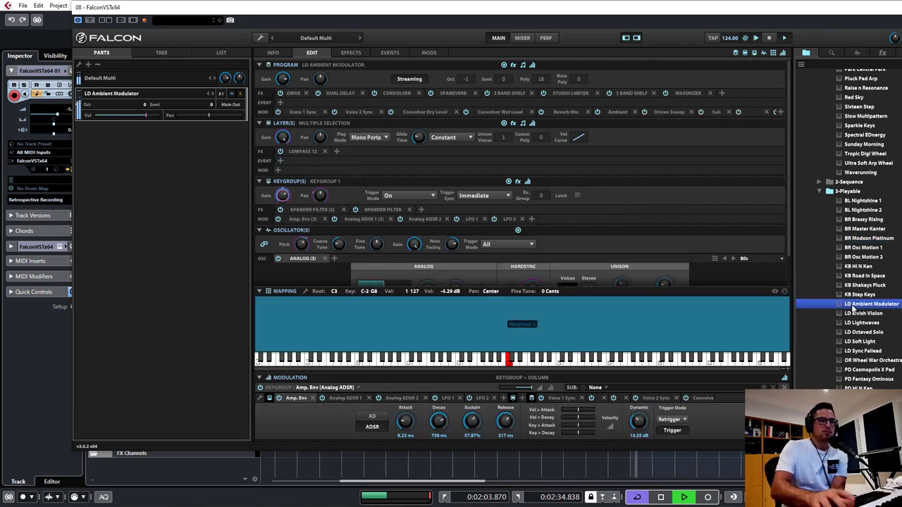
click(855, 314)
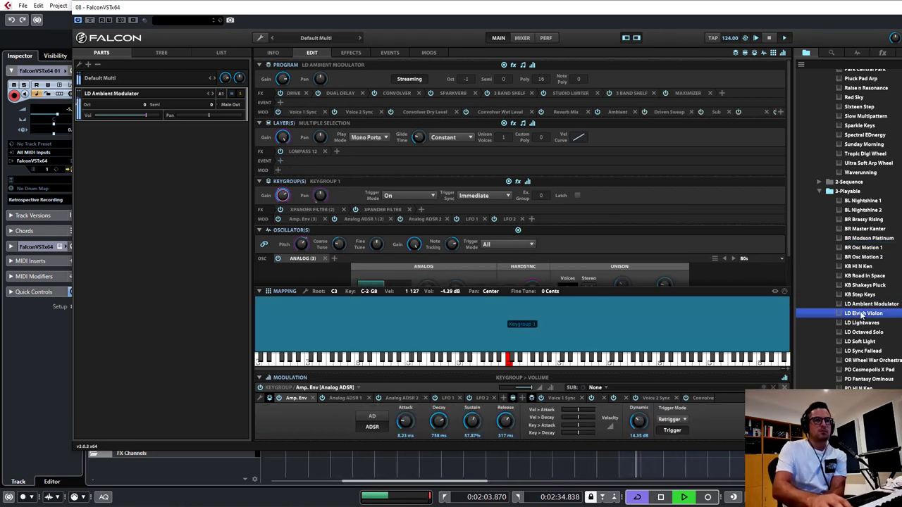
double_click(861, 315)
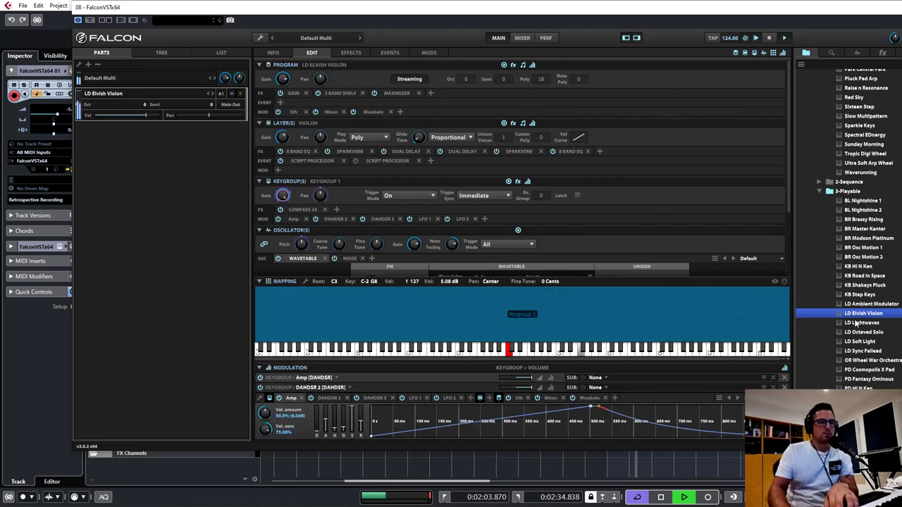
double_click(856, 323)
double_click(865, 334)
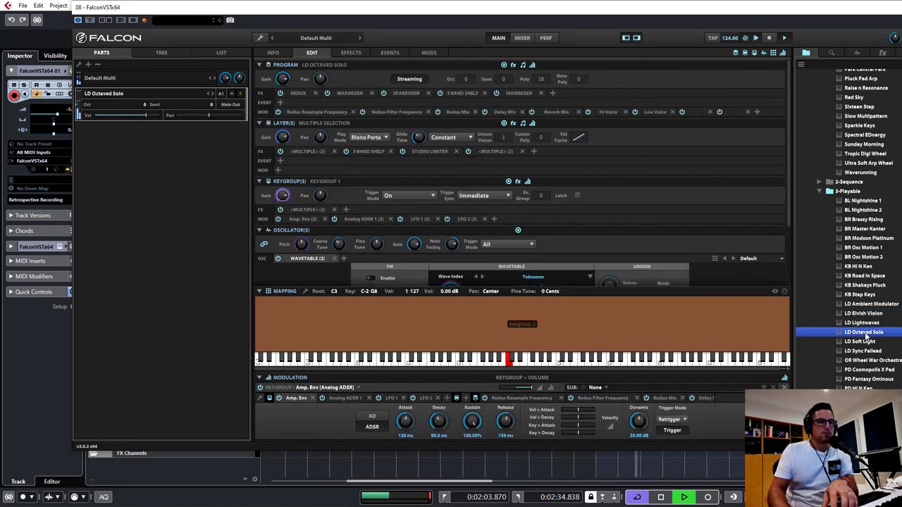
double_click(872, 341)
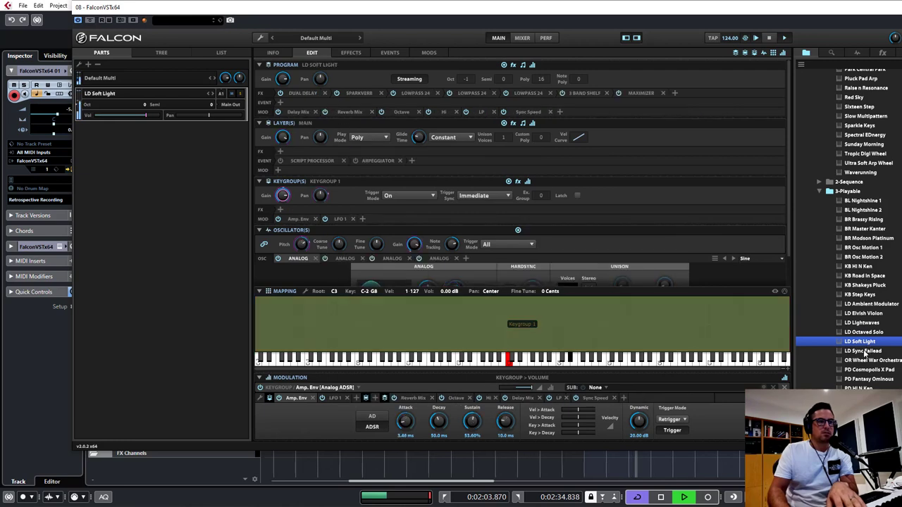
double_click(866, 351)
double_click(872, 360)
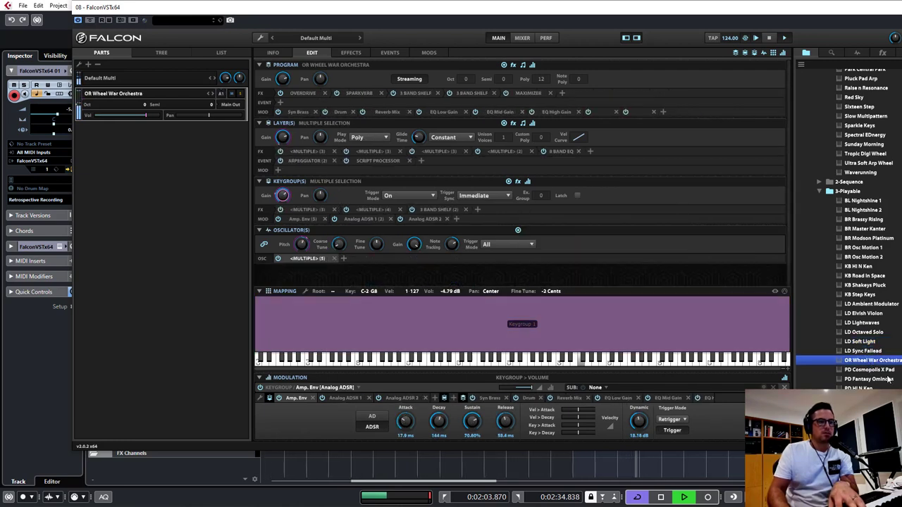
Step: Go to the Falcon Factory soundbank, collapse its Animated folder and expand its Pluck folder
scroll(874, 359, down, 8)
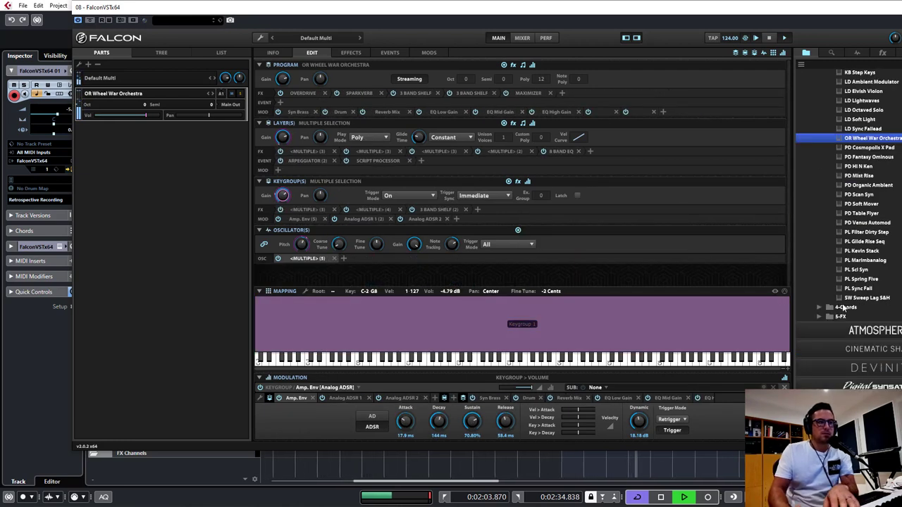
scroll(843, 306, down, 2)
scroll(879, 375, down, 3)
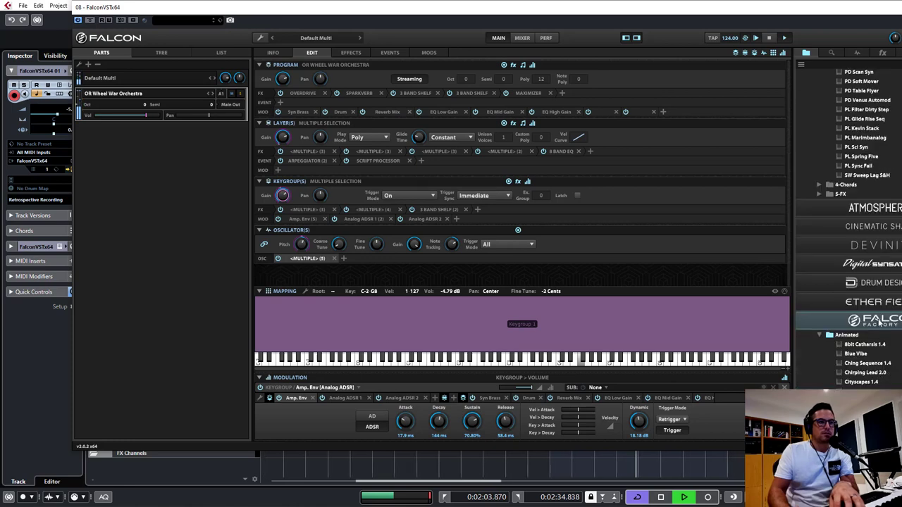
scroll(879, 322, down, 4)
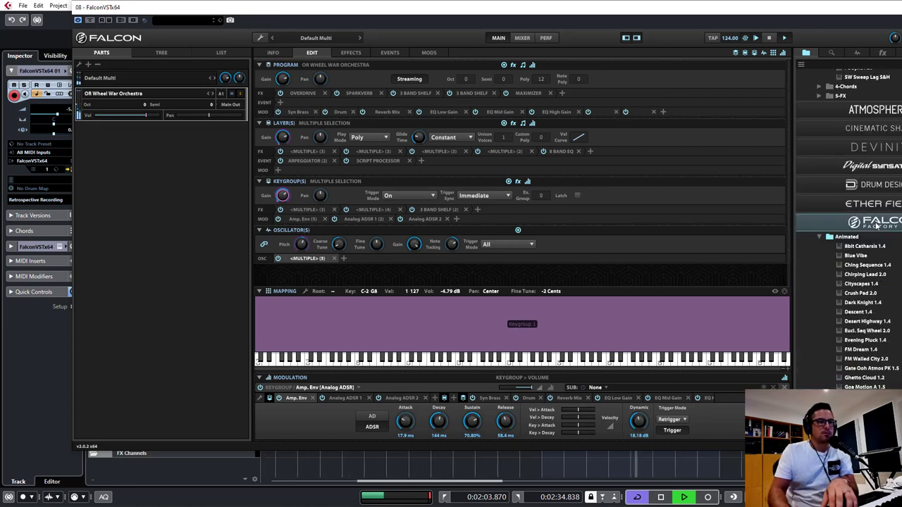
click(876, 225)
click(872, 302)
click(881, 290)
scroll(889, 297, down, 12)
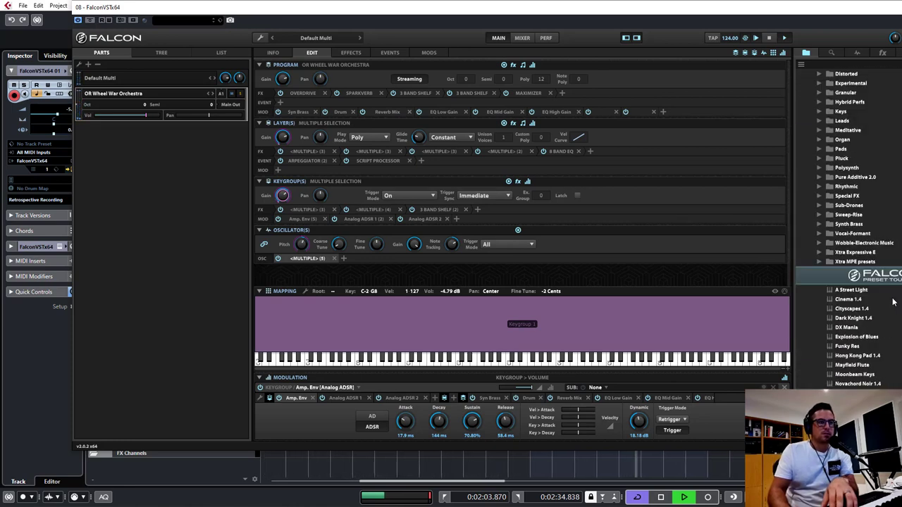
scroll(875, 254, up, 5)
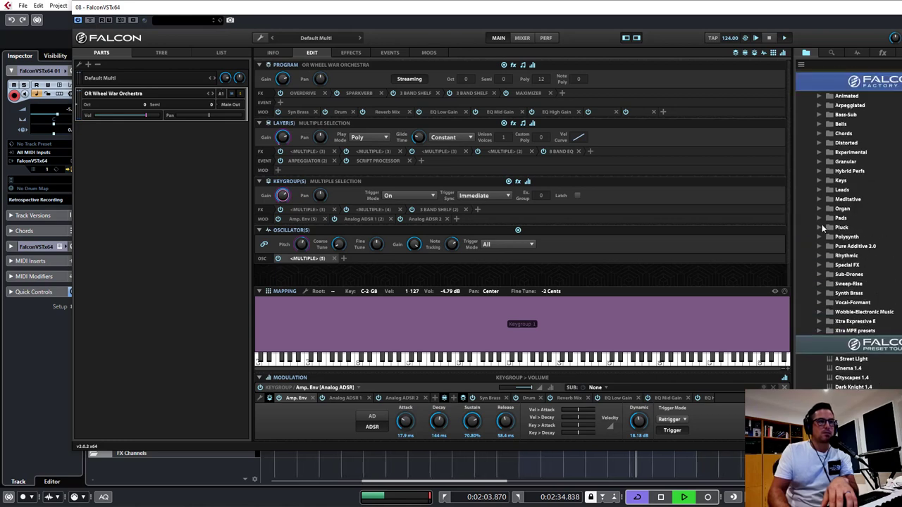
click(821, 227)
Step: Audition the Asian Plucker, Beauty Island, BellCenter 1.6, Harpluck and Model Bass presets from the Pluck folder
double_click(859, 237)
double_click(860, 246)
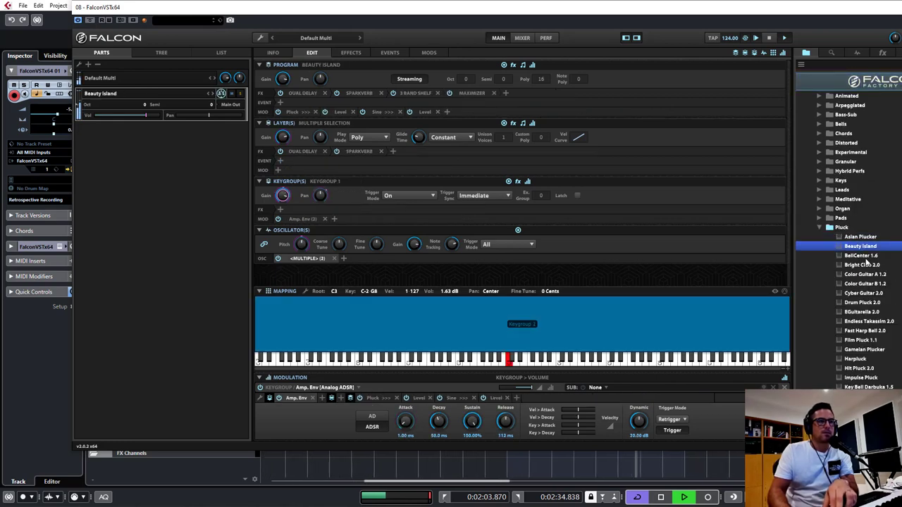
double_click(861, 255)
scroll(867, 275, down, 3)
click(868, 222)
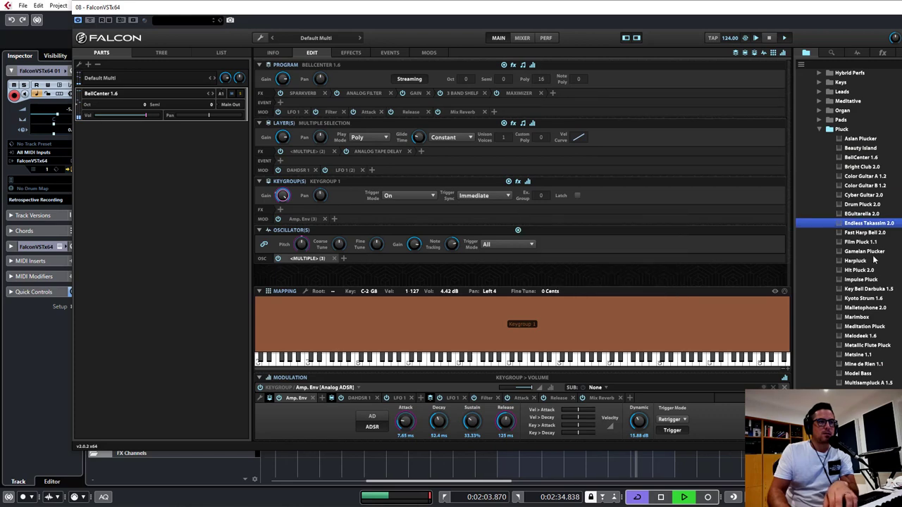
double_click(874, 261)
click(884, 289)
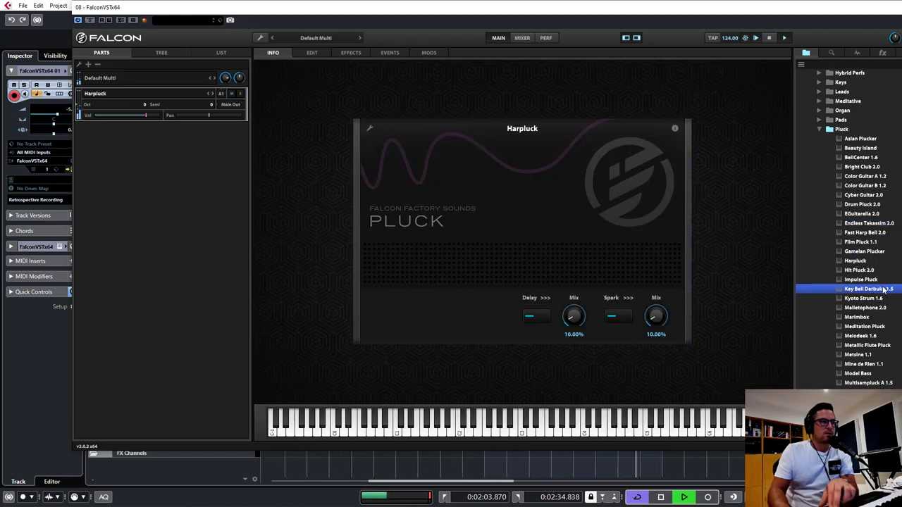
scroll(872, 328, down, 1)
click(870, 349)
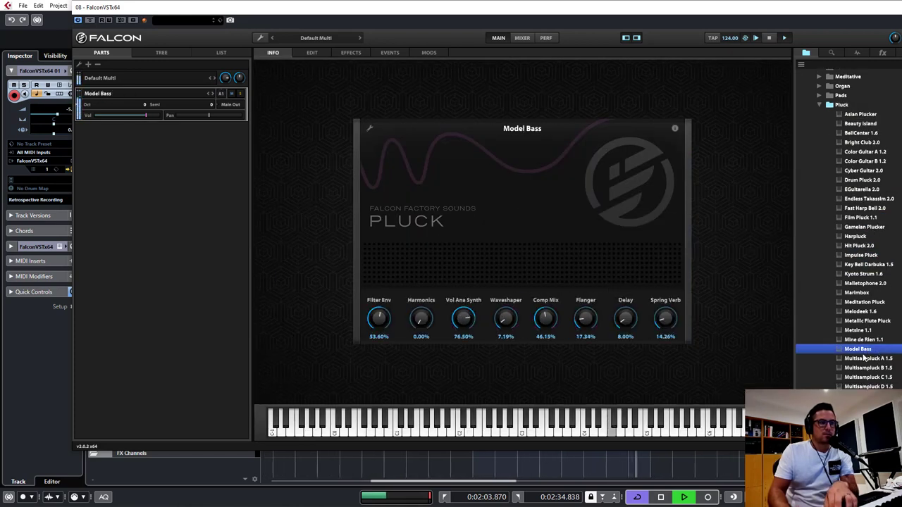
Step: Audition the Pluck and Cello and Pluck Delays 1.1 presets, finishing on Pluck Box Wheel
scroll(864, 358, down, 5)
click(872, 302)
click(869, 321)
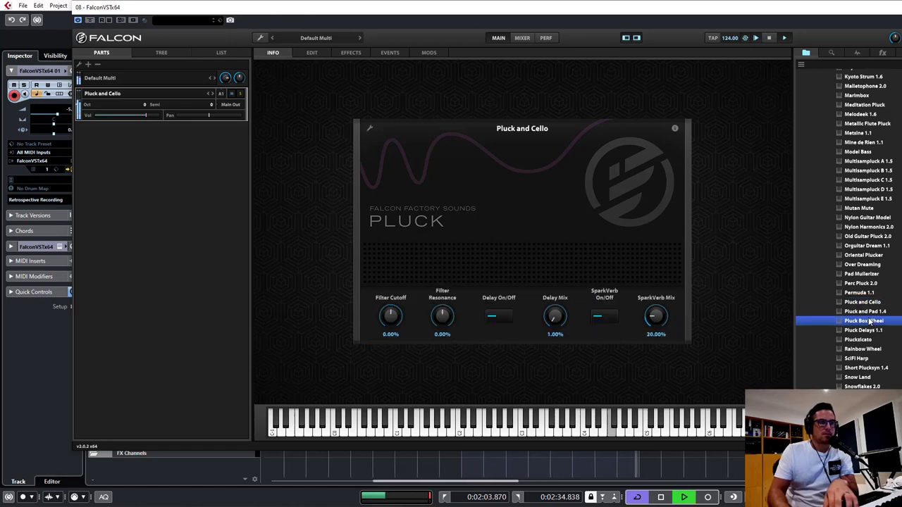
click(869, 311)
click(868, 330)
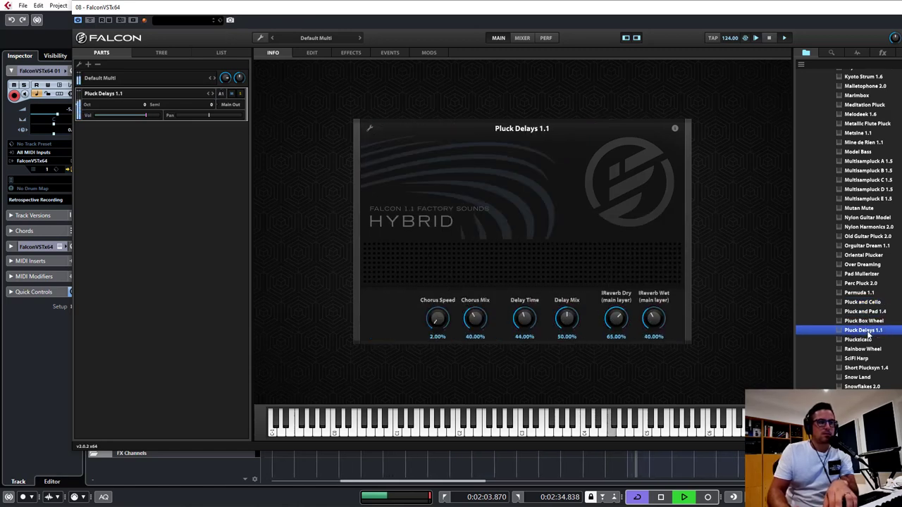
click(864, 319)
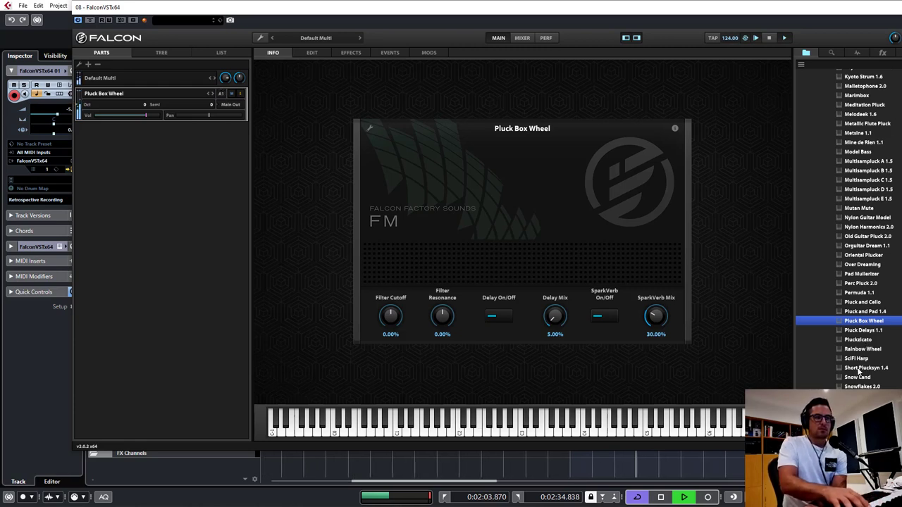
Step: Audition the Short Plucksyn 1.4, Soft Intro 1.6, Stick Corn 2.0 and Strum the Folk Up 1.6 presets
double_click(861, 368)
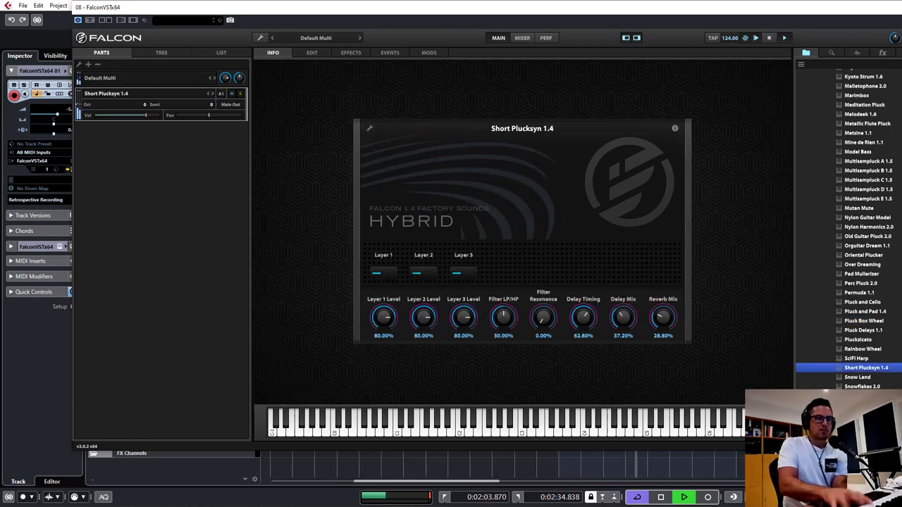
double_click(861, 396)
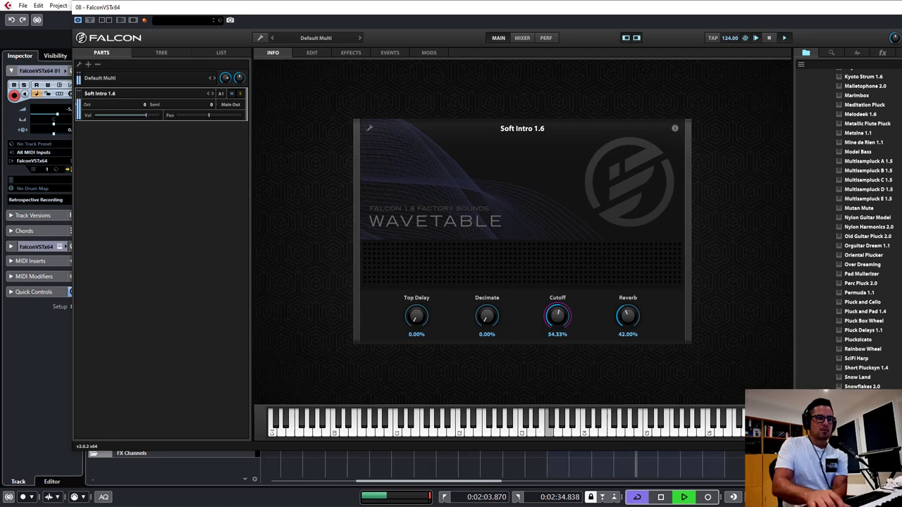
double_click(861, 406)
double_click(861, 415)
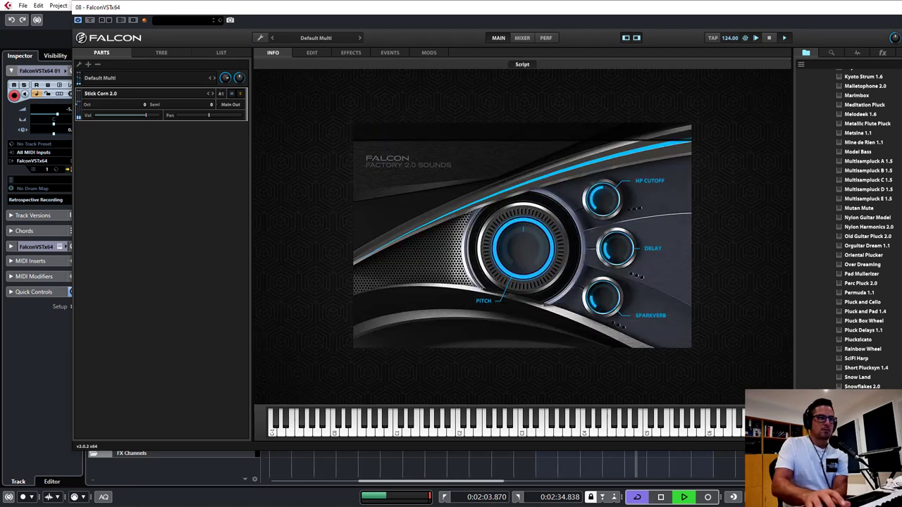
double_click(861, 424)
Step: Try out the Tropical Pluck 1.2 preset and load Tiny Harp 1.2 instead
scroll(861, 425, down, 3)
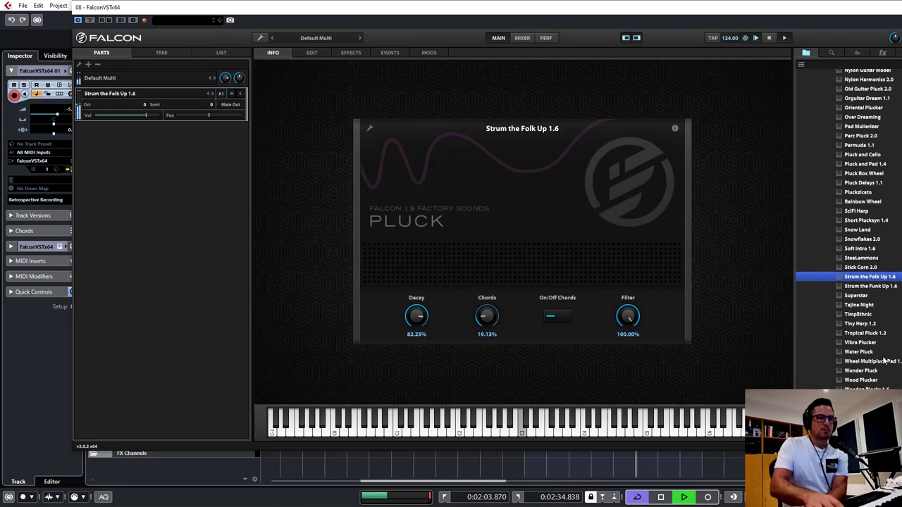
double_click(866, 333)
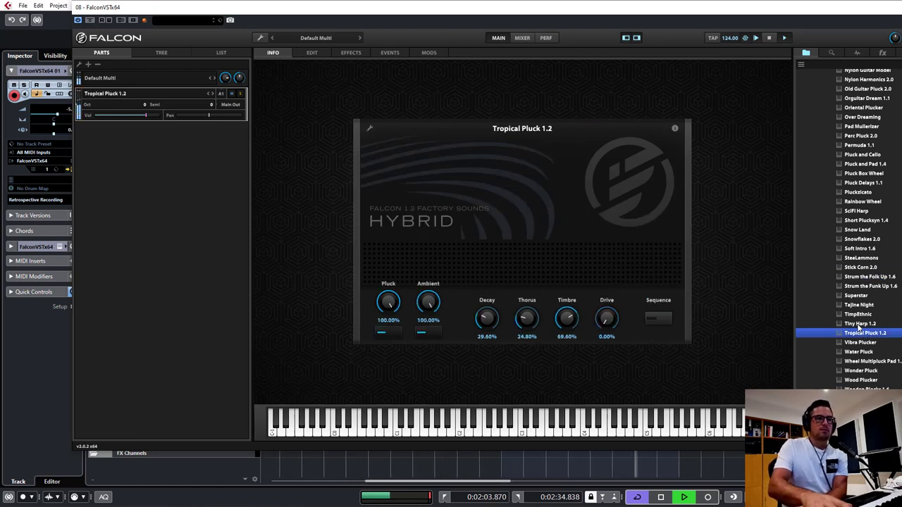
double_click(859, 323)
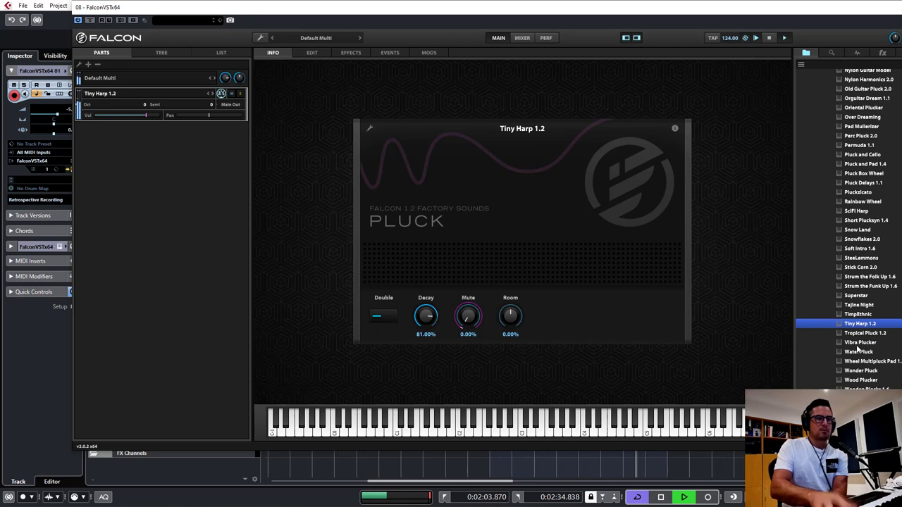
scroll(853, 325, down, 1)
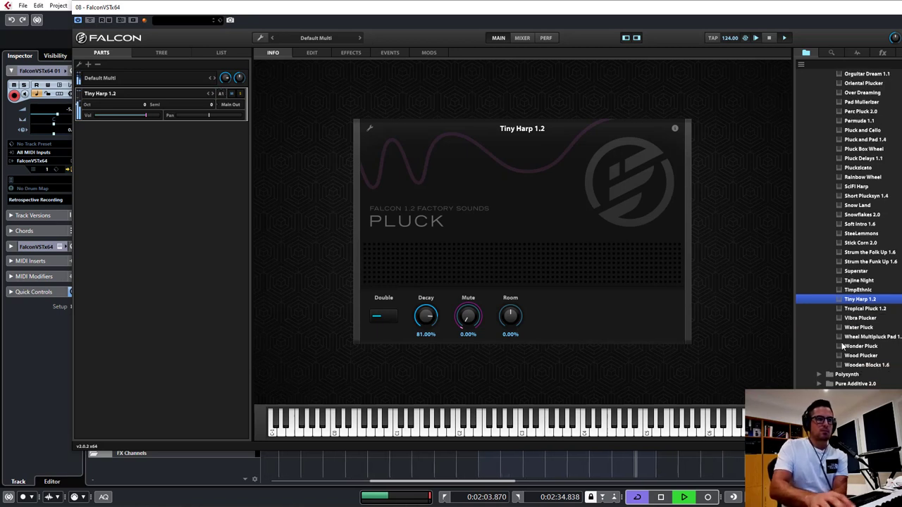
scroll(850, 369, down, 2)
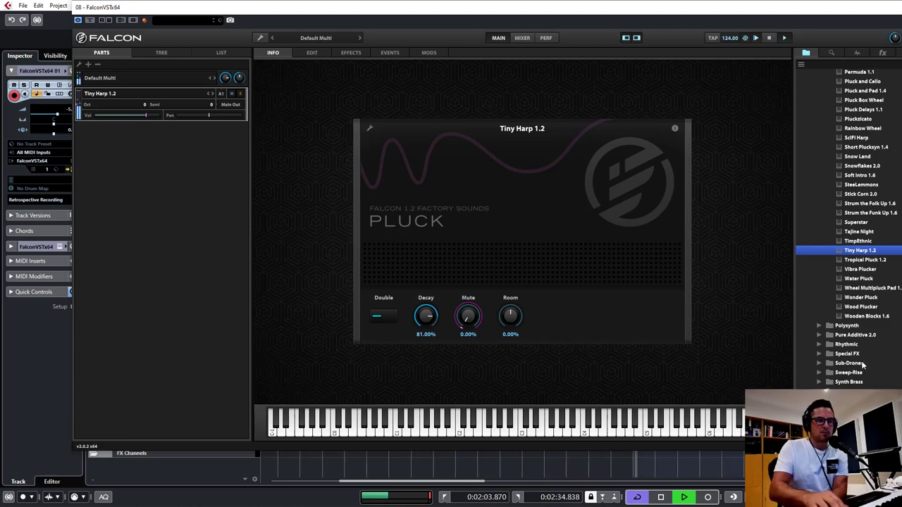
scroll(861, 365, down, 1)
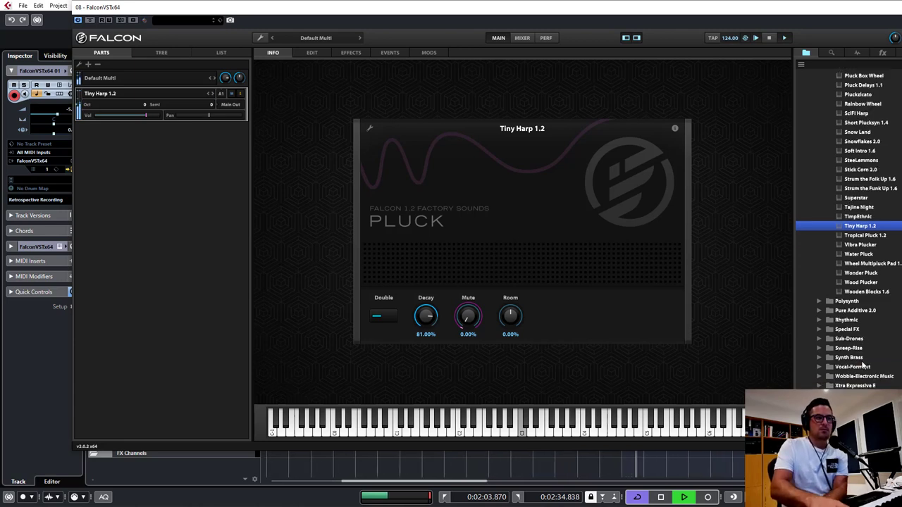
scroll(861, 365, down, 1)
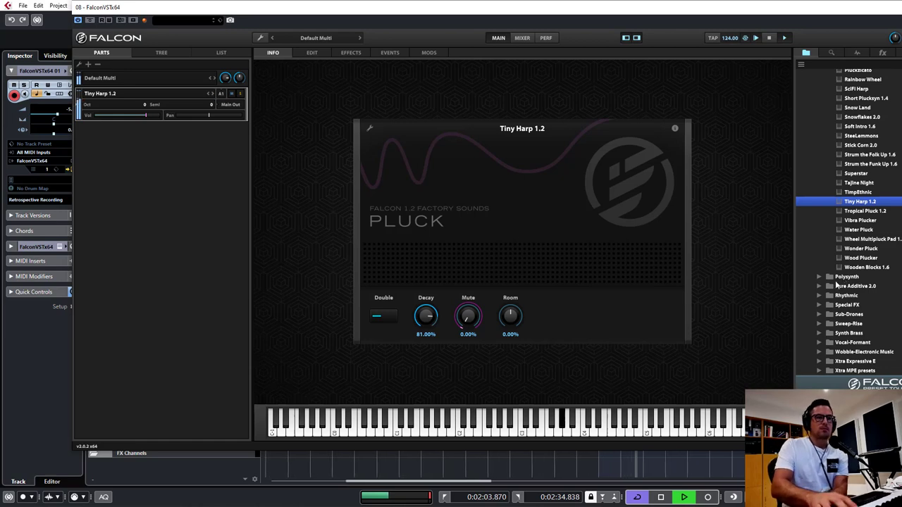
scroll(849, 284, down, 5)
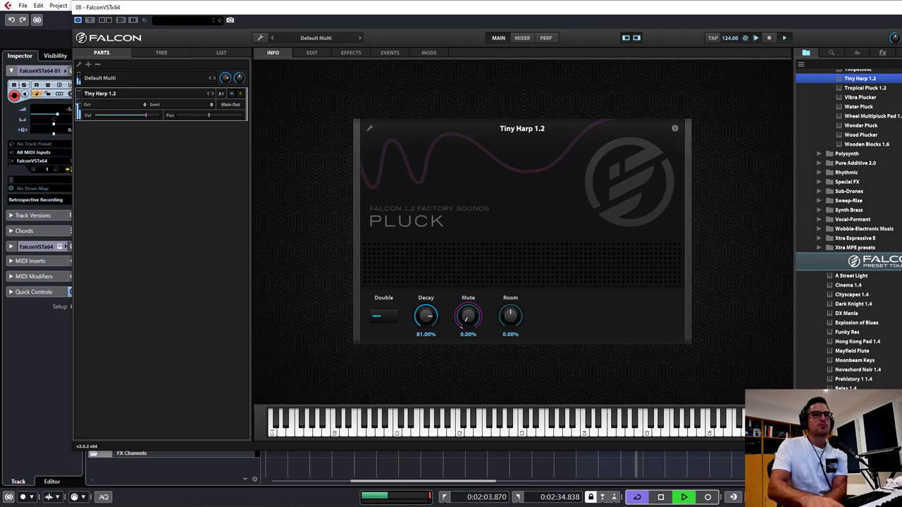
Step: Close Falcon and replace the instrument on the FalconVSTx64 01 track with Sylenth1
key(ctrl+w)
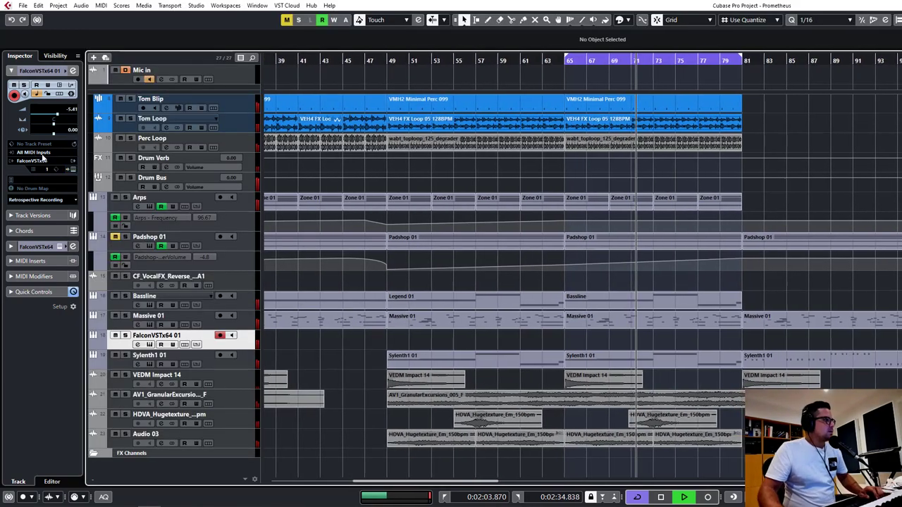
click(41, 161)
text(sylenth1)
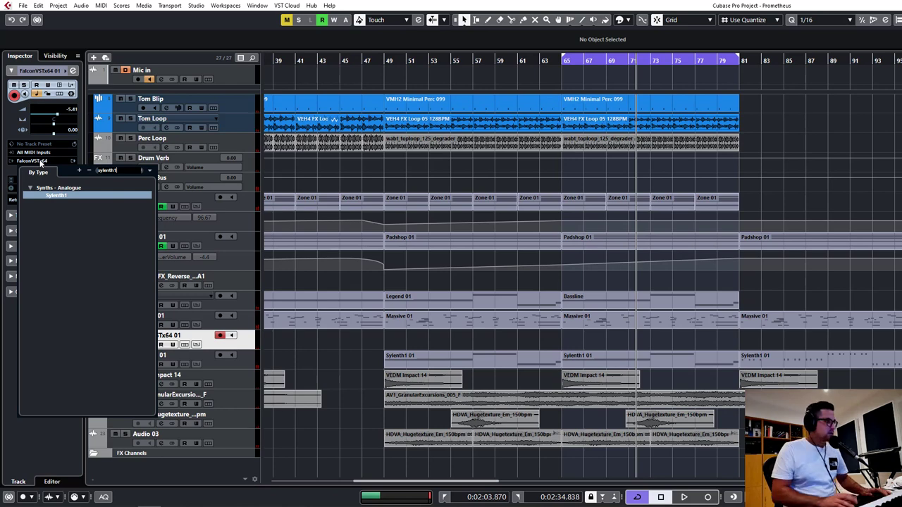
key(Return)
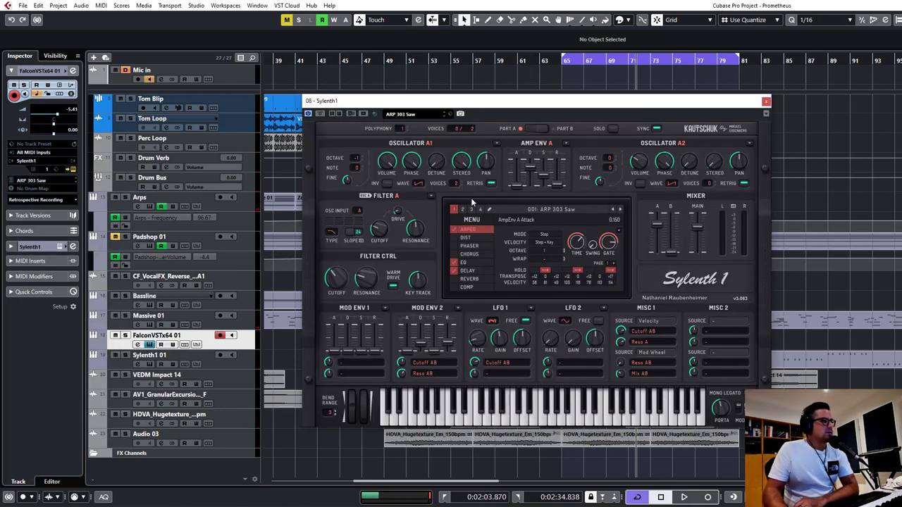
Step: Find the LD Flower Power preset by searching for "flower", load it into Sylenth1 and close the instrument window
click(450, 115)
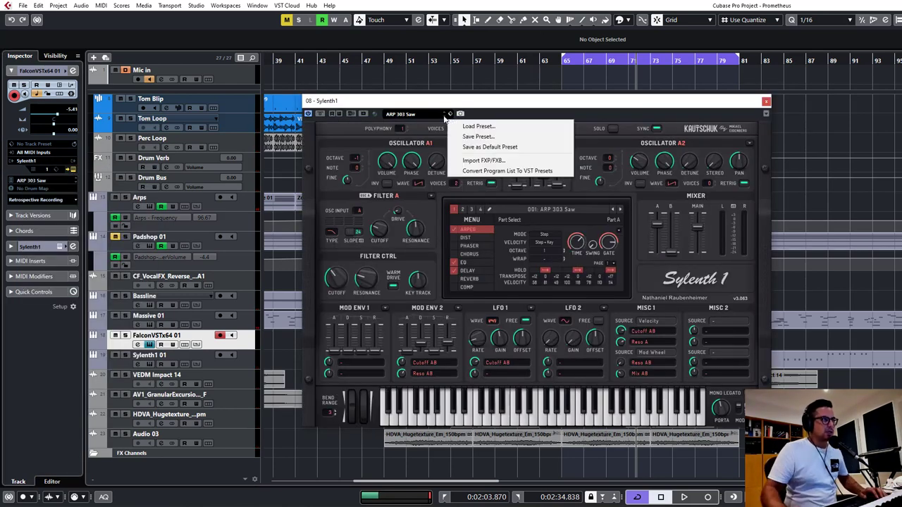
click(477, 126)
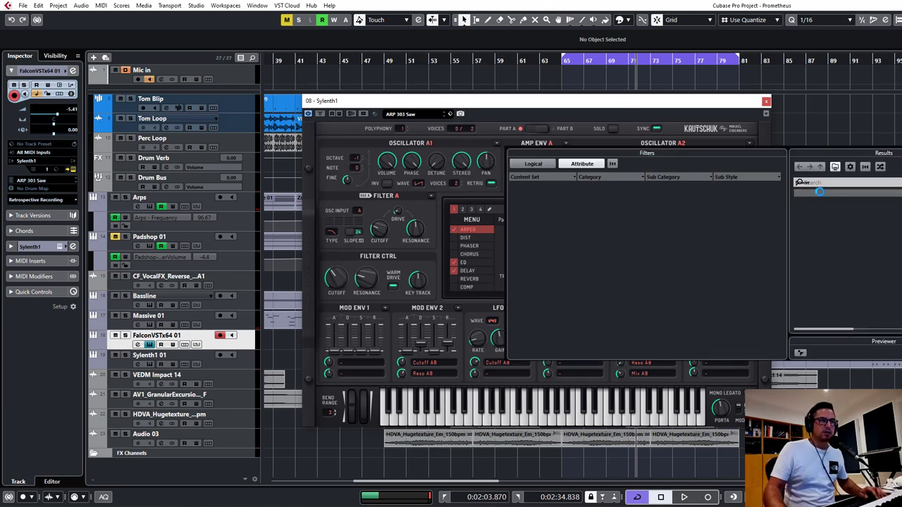
text(flower)
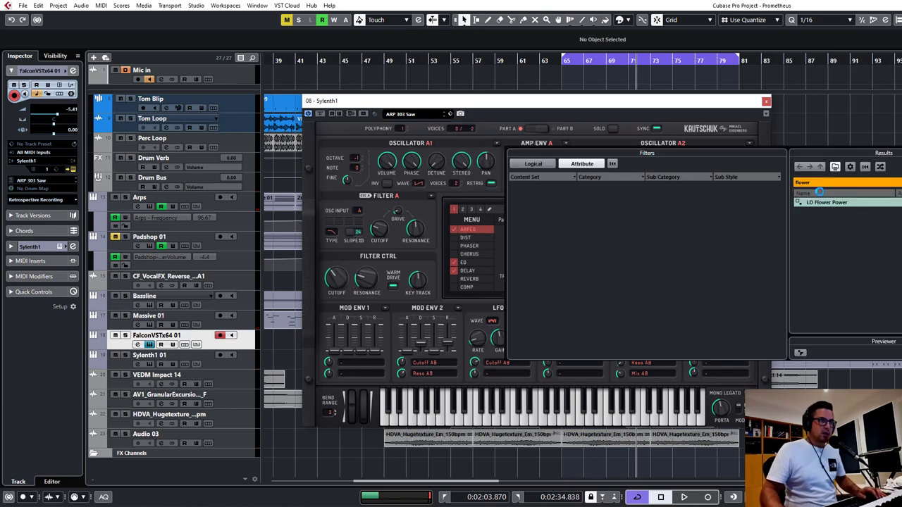
click(833, 202)
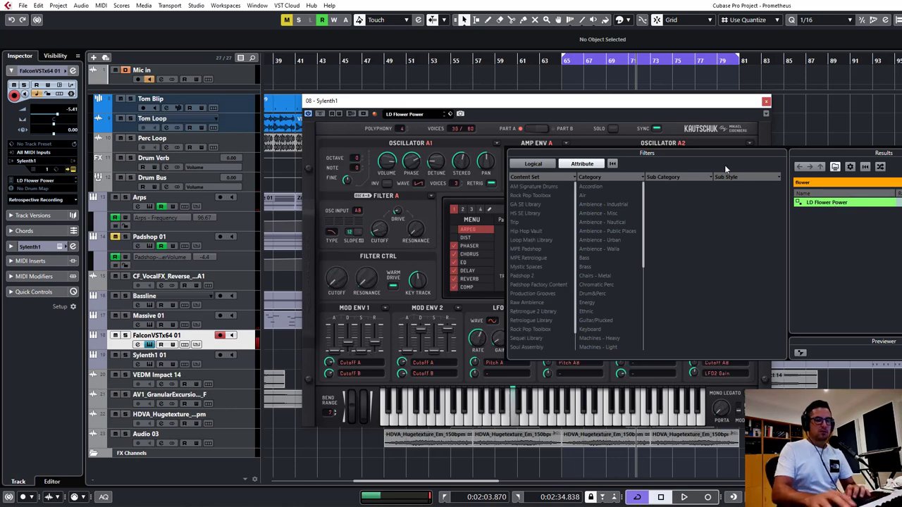
click(839, 133)
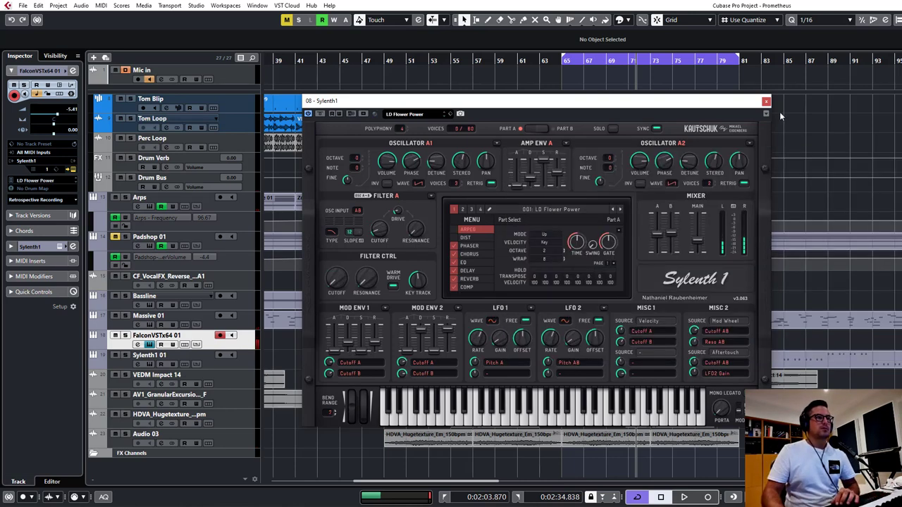
click(765, 103)
Step: Set the cycle range to bars 81–97 and raise the FalconVSTx64 01 track's volume to -3.05
key(g)
key(g)
key(g)
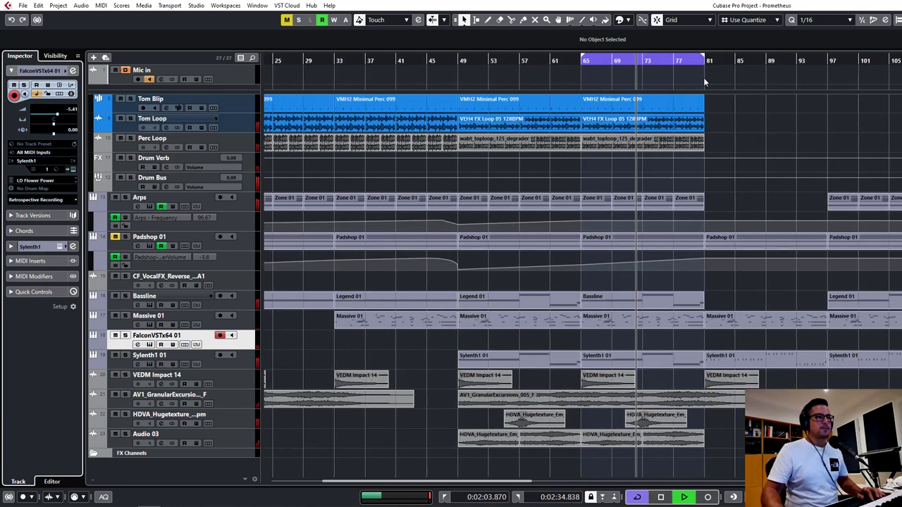
drag(693, 55, 792, 56)
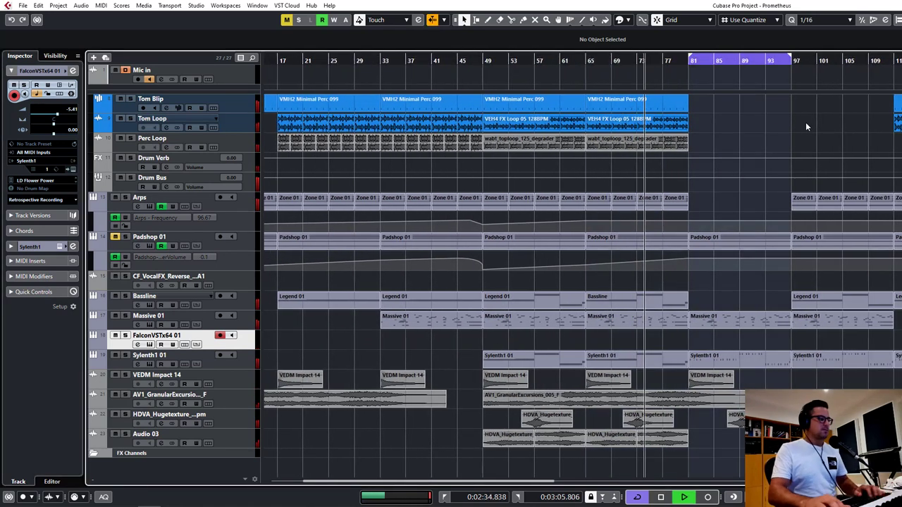
key(alt+5)
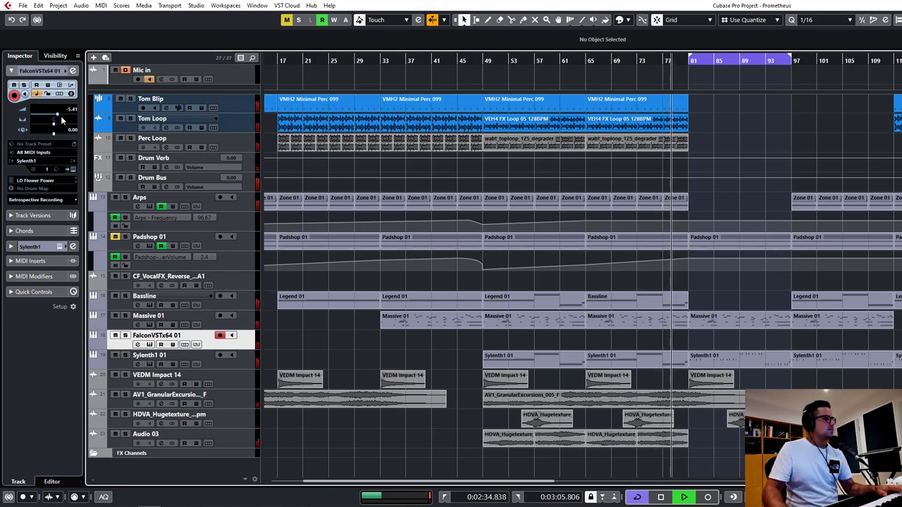
drag(58, 114, 61, 114)
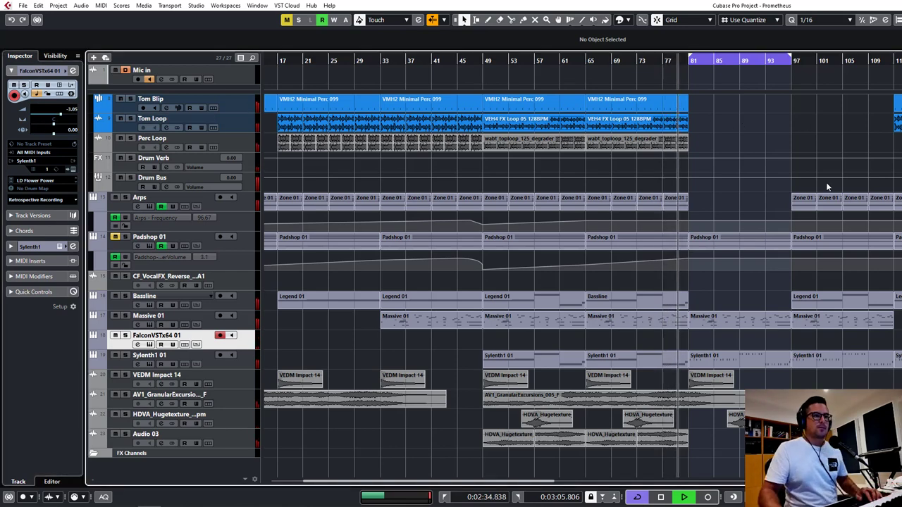
Step: Replace the Sylenth1 01 part at bar 81 with a duplicate of the part starting at bar 65, and check that track's instrument
scroll(816, 166, up, 2)
scroll(805, 134, down, 3)
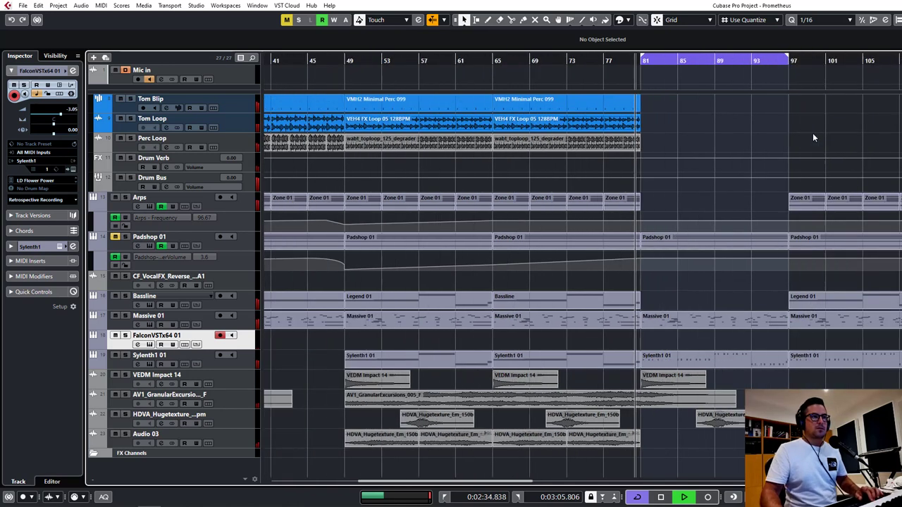
key(g)
key(g)
key(g)
key(h)
key(h)
key(h)
key(h)
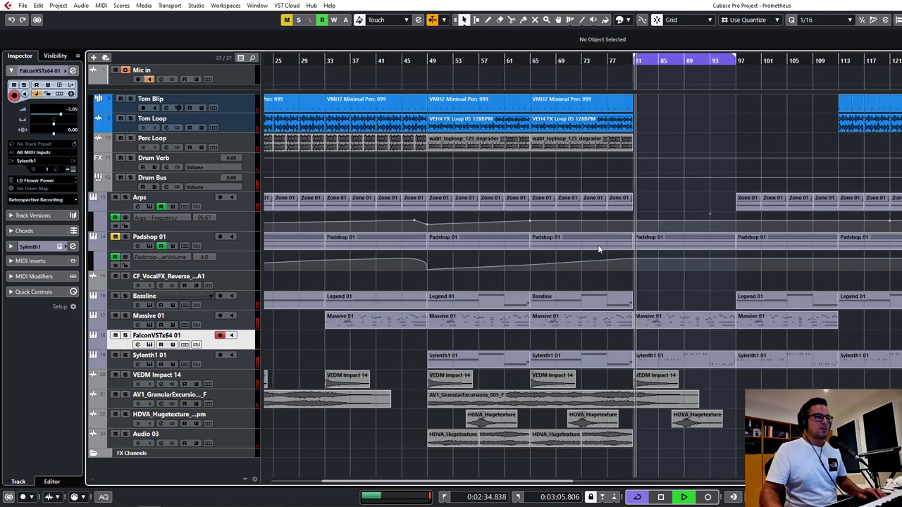
key(alt+1)
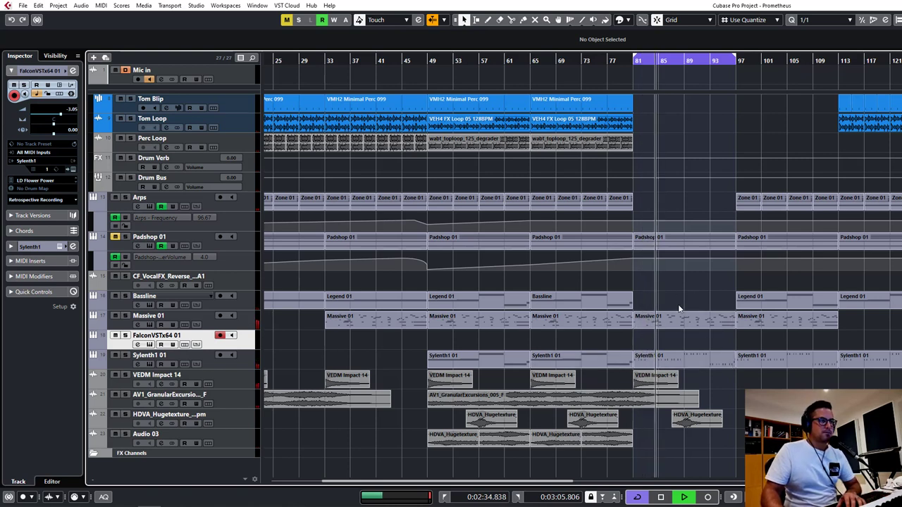
click(677, 367)
click(627, 362)
key(ctrl+d)
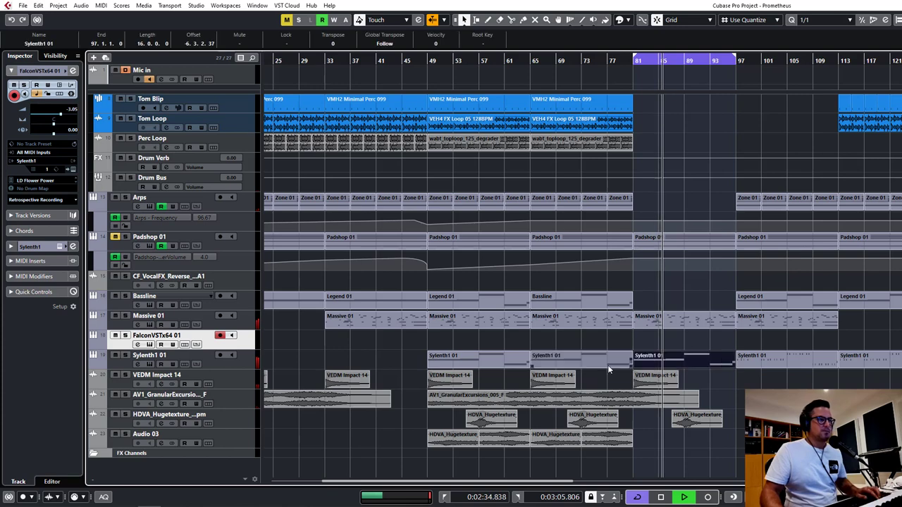
click(150, 363)
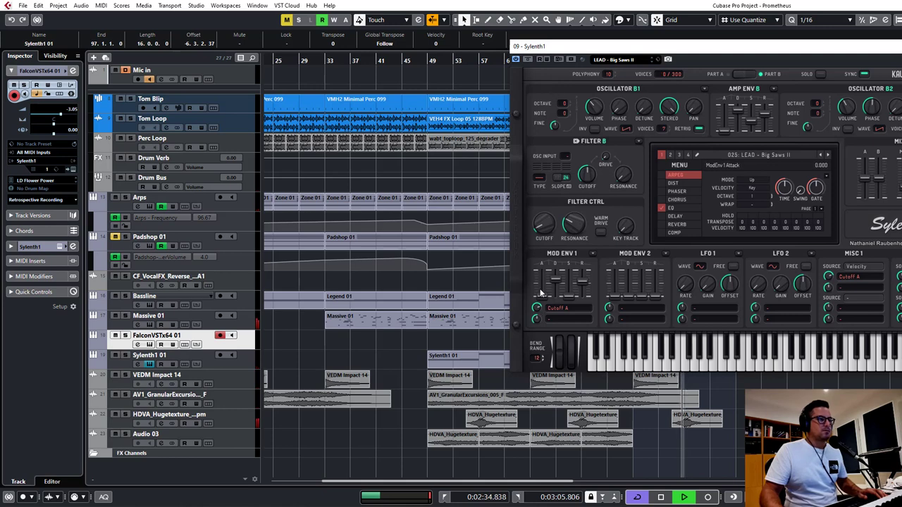
key(Escape)
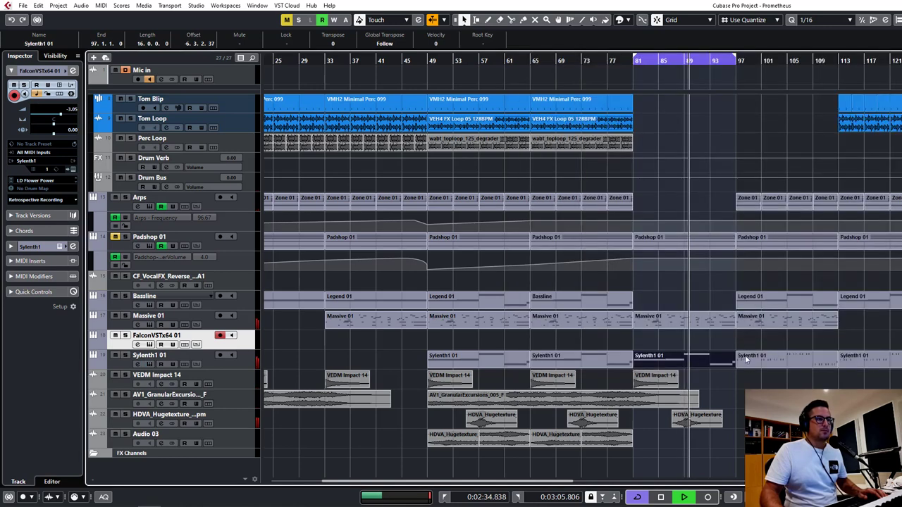
Step: Delete the Sylenth1 01 parts from bar 97 onward and place a duplicate of the bar 81 part at bar 97
click(745, 355)
click(743, 380)
drag(801, 375, 868, 361)
key(Delete)
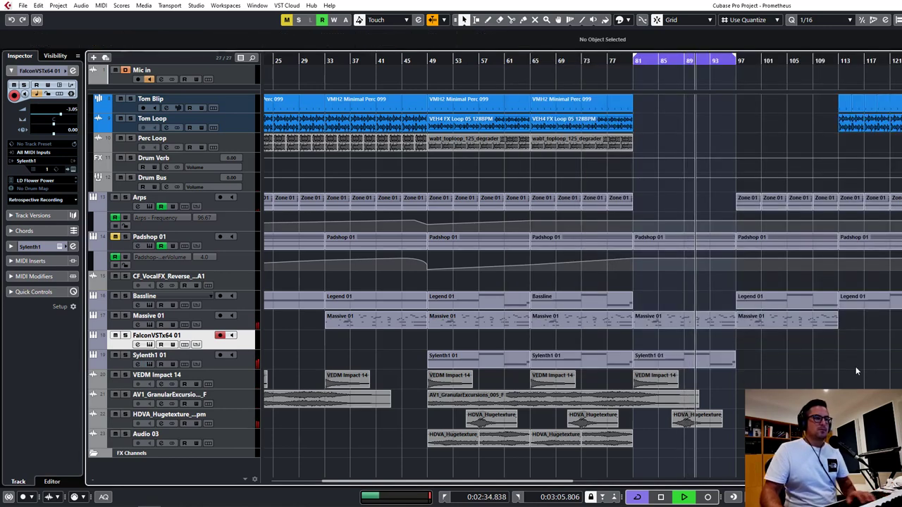
click(709, 363)
key(ctrl+d)
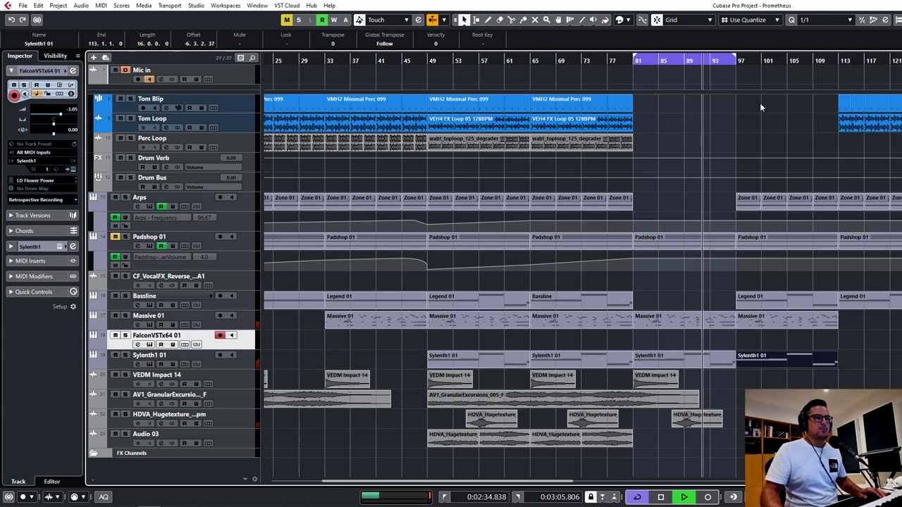
Step: Set the cycle range to bars 97–113 and select the Bassline track's Legend 01 part in that range
drag(740, 56, 838, 56)
click(782, 123)
scroll(813, 135, right, 5)
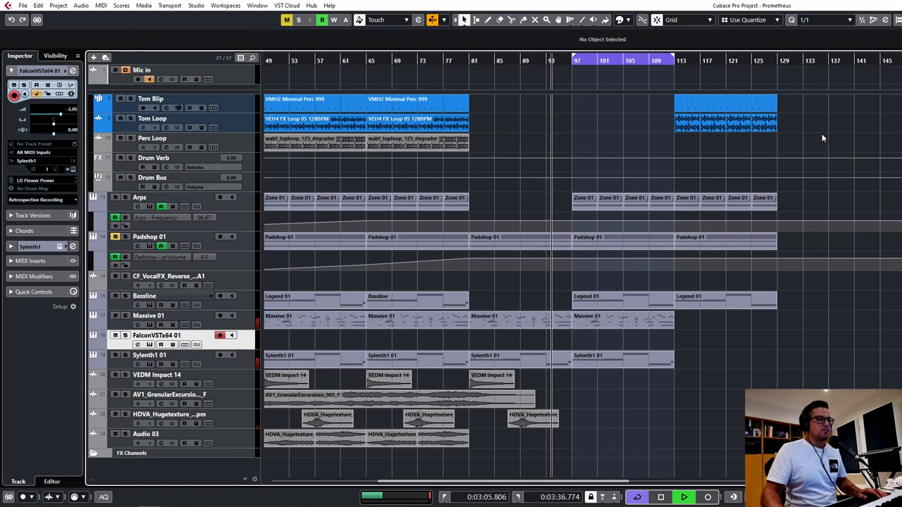
click(592, 302)
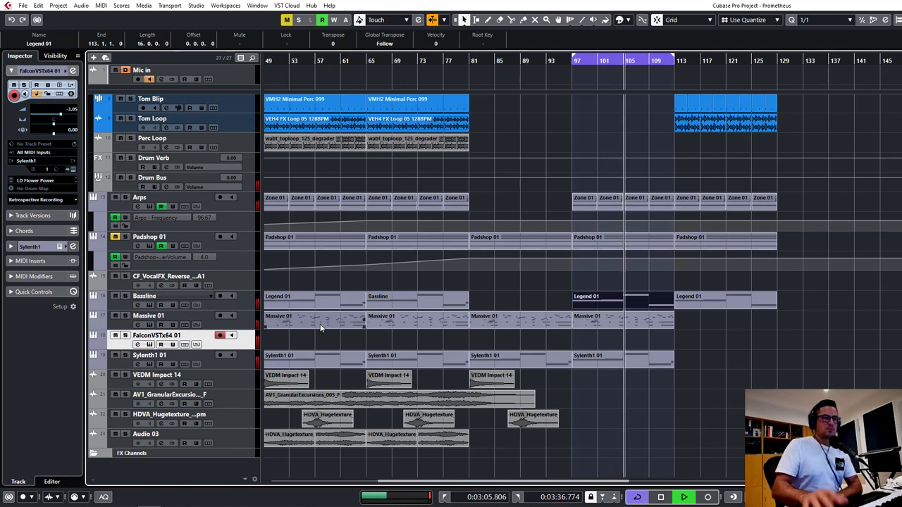
Step: Stop playback and insert the just-played MIDI performance on the FalconVSTx64 01 track from the retrospective recording buffer
key(space)
click(732, 358)
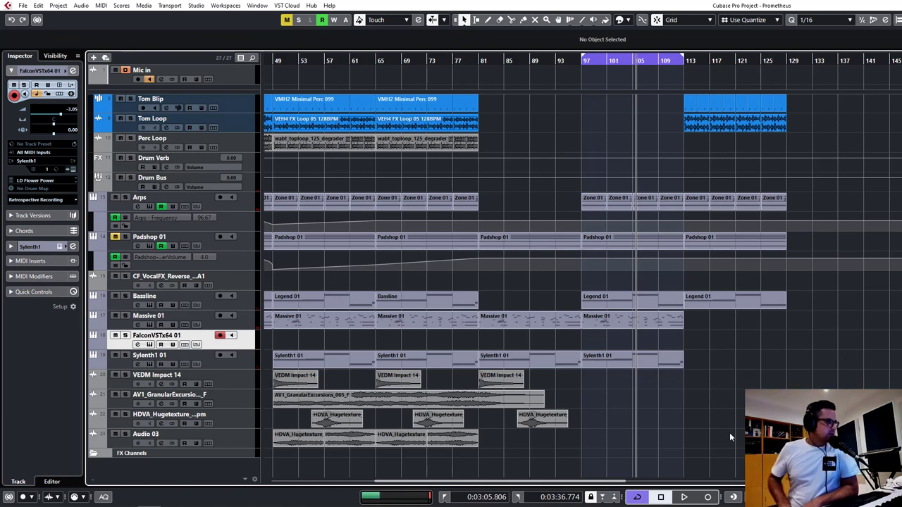
click(731, 498)
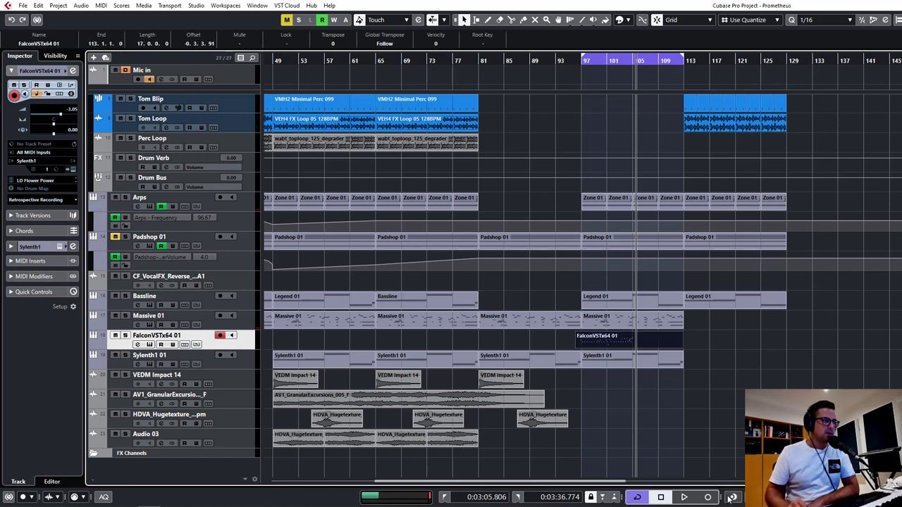
Step: Split the recorded FalconVSTx64 01 part at bar 97 with a 1/1 grid and delete the one-bar piece before it
key(alt+1)
click(583, 346)
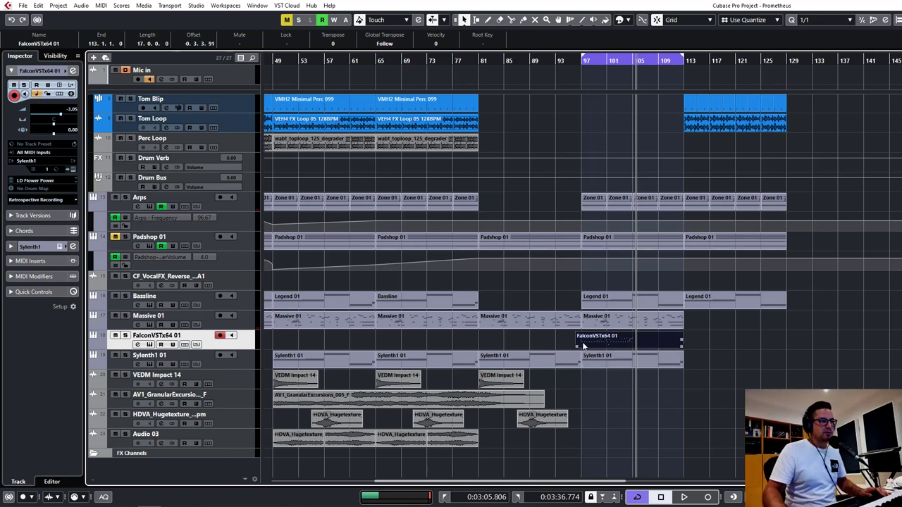
click(580, 344)
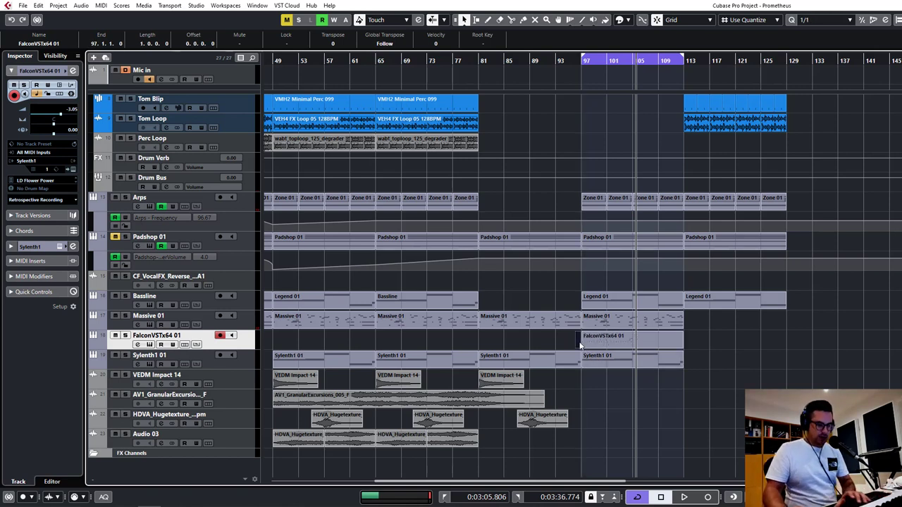
key(Delete)
drag(585, 63, 575, 63)
scroll(552, 427, left, 2)
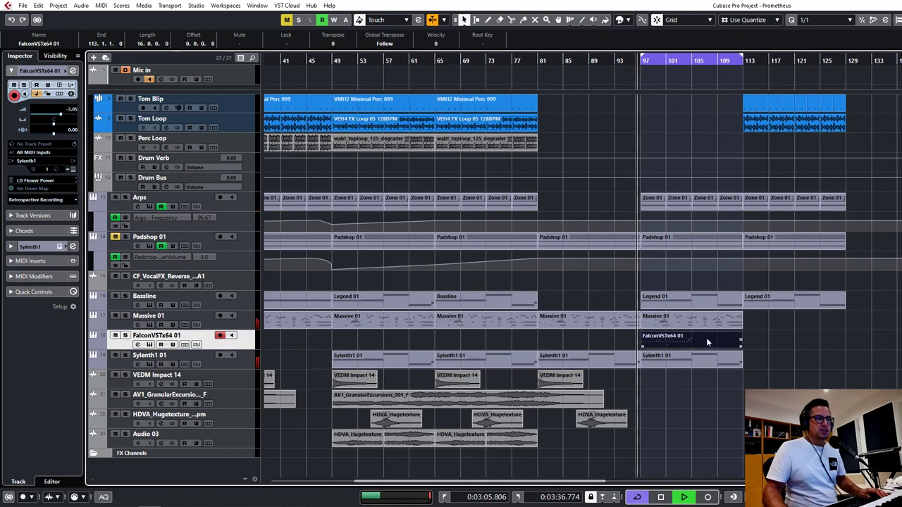
Step: Shorten the FalconVSTx64 01 part to 8 bars, ending at bar 105, and quantize all its notes to 1/16
drag(740, 347, 699, 348)
double_click(691, 342)
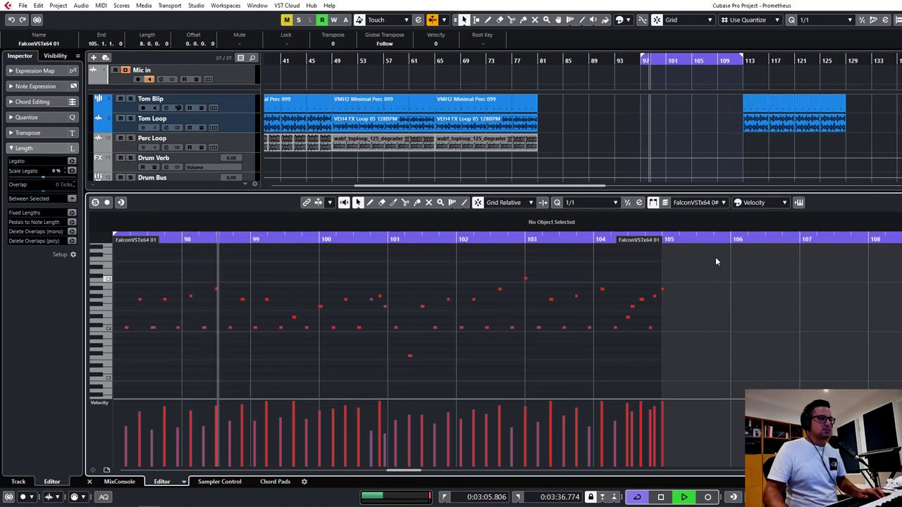
drag(714, 258, 120, 358)
key(q)
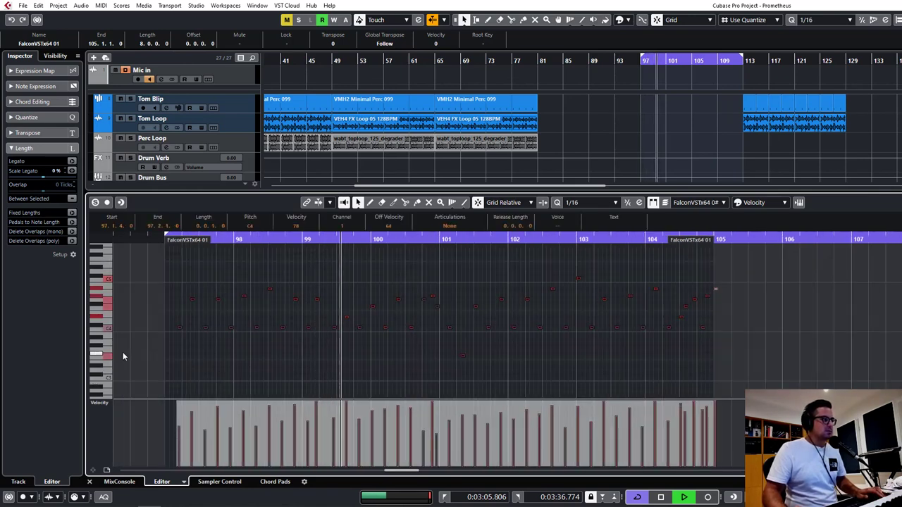
click(187, 351)
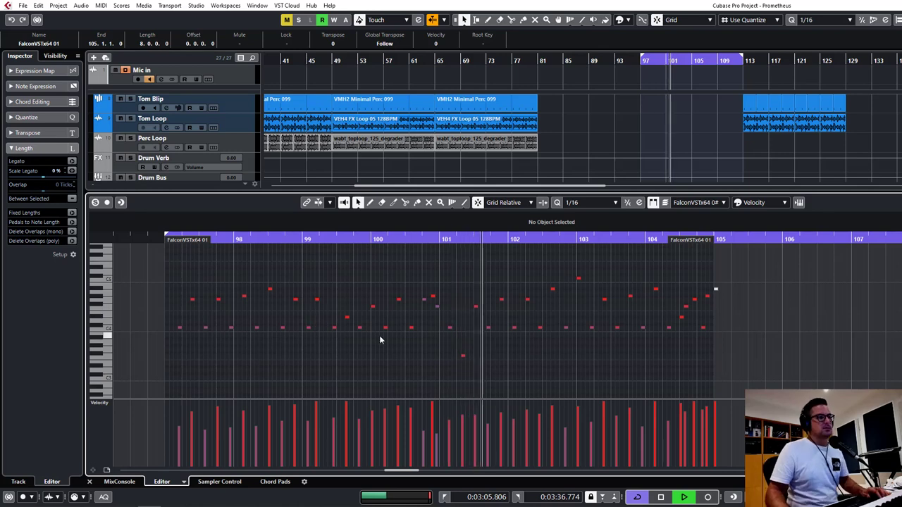
Step: Add a 1/16 F4 note at 97.1.1, the start of the FalconVSTx64 01 part, and play the part from its beginning
drag(748, 318, 715, 276)
key(Delete)
key(ctrl+z)
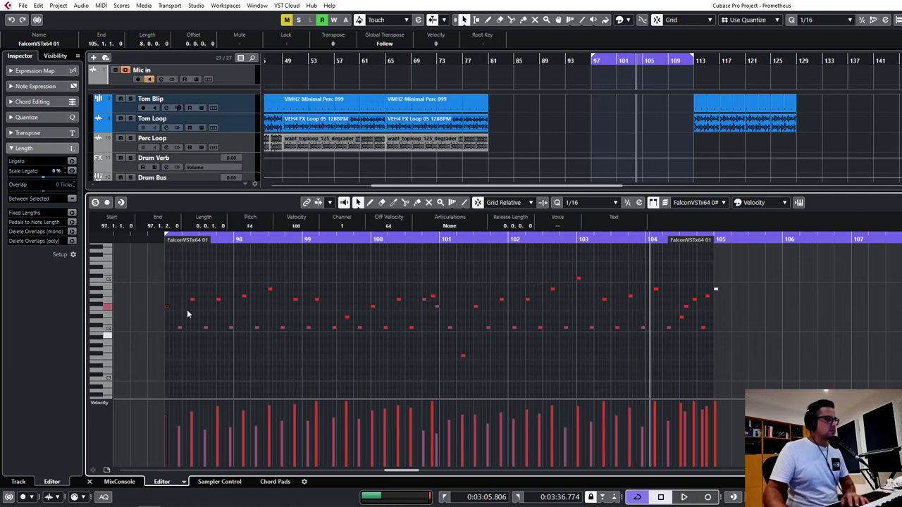
click(160, 239)
key(space)
key(Return)
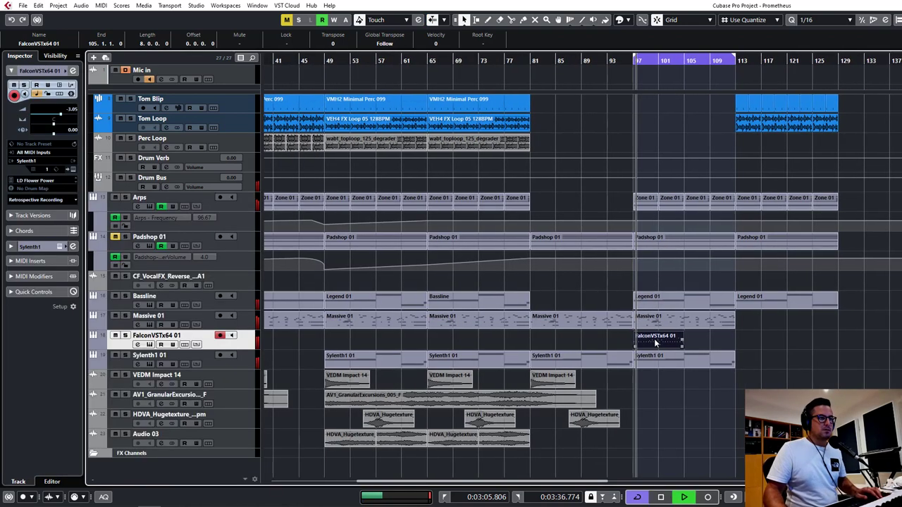
Step: Transpose all notes of the FalconVSTx64 01 part down an octave and duplicate the part into bars 105–113
double_click(653, 338)
key(Return)
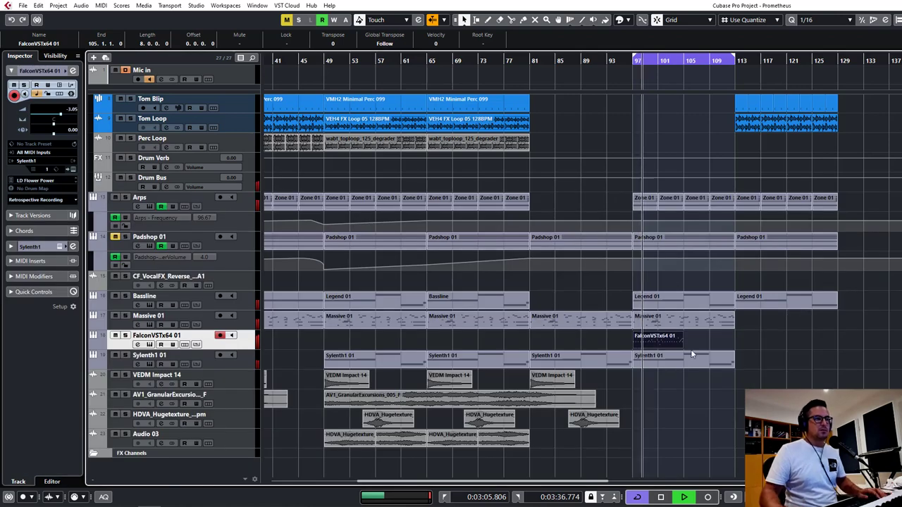
key(ctrl+d)
drag(812, 348, 617, 348)
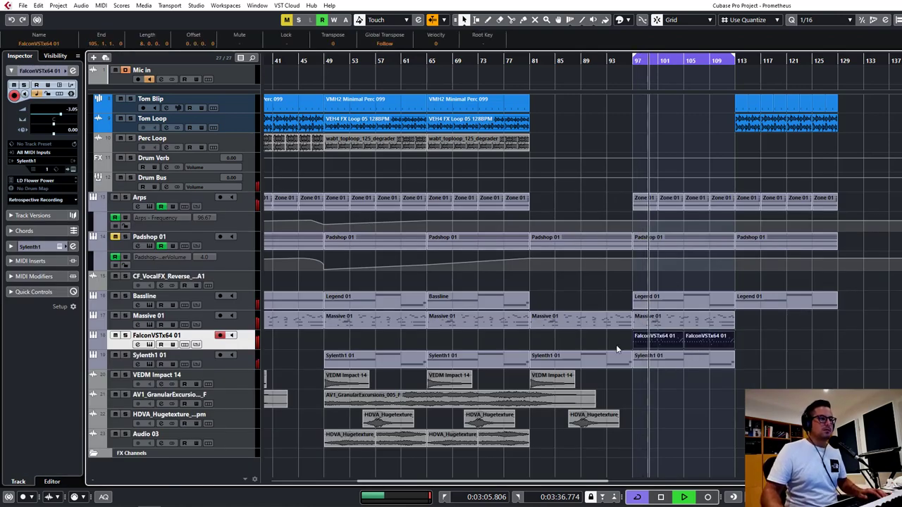
key(space)
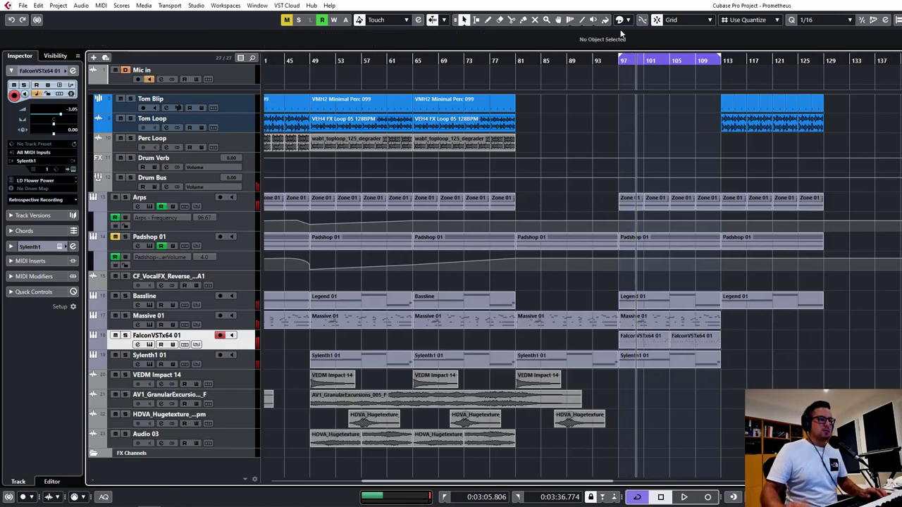
key(space)
key(h)
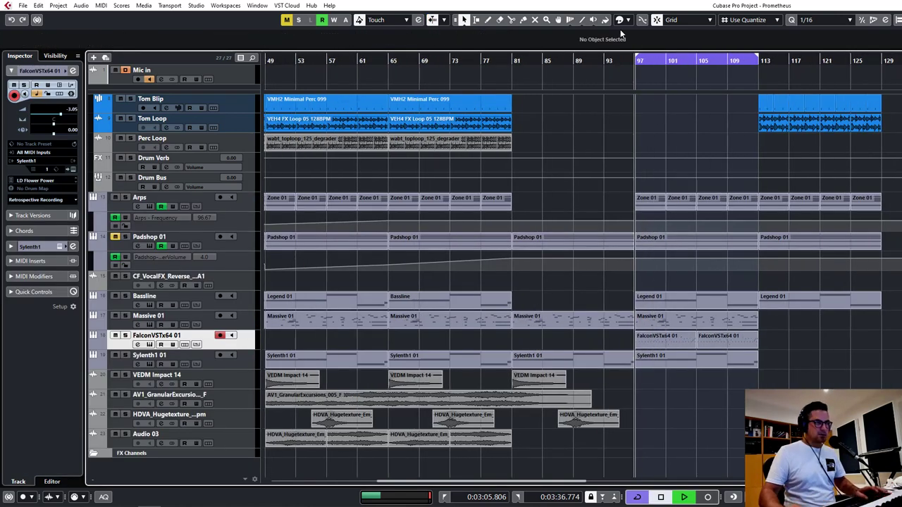
Step: Move the G3 note at 99.1.4 in the first FalconVSTx64 01 part to 99.2.1 and play the part through
double_click(666, 334)
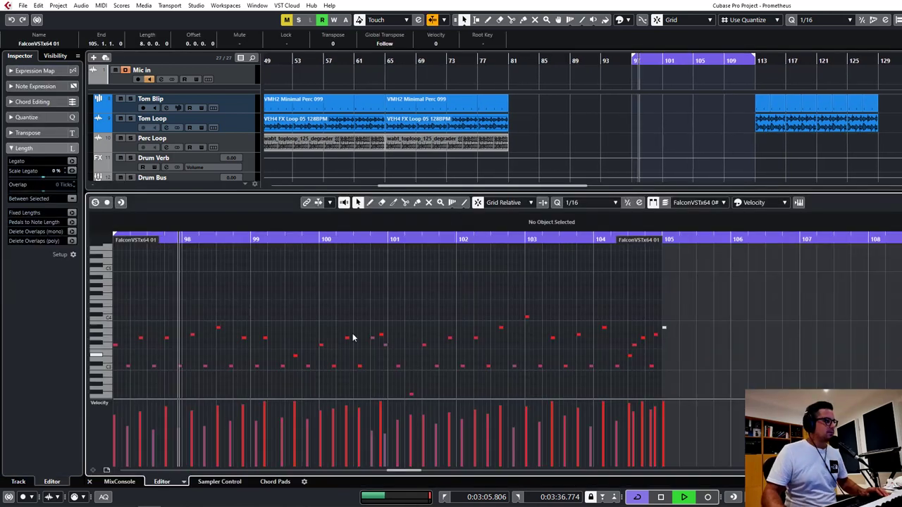
key(h)
key(h)
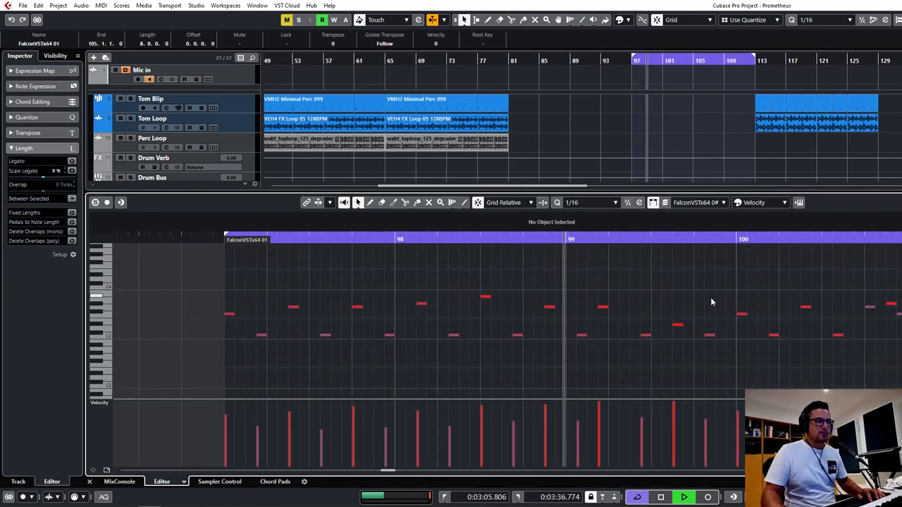
key(space)
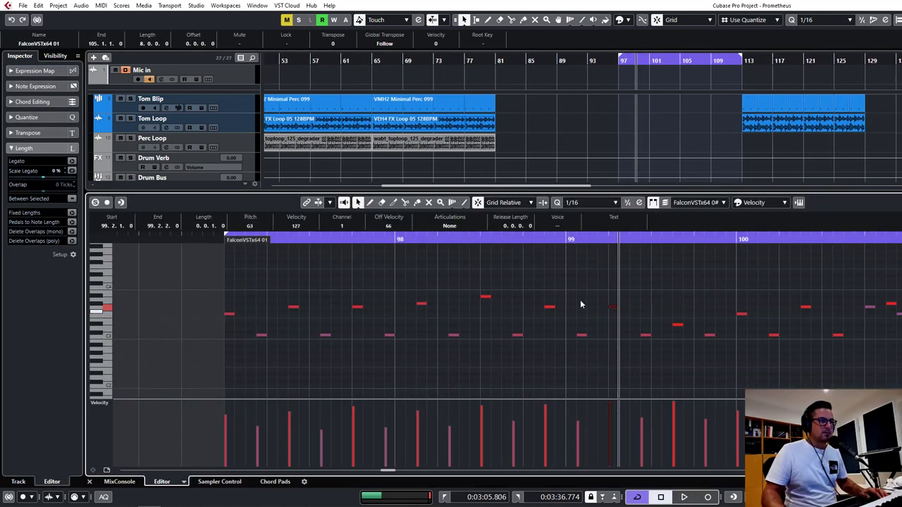
key(space)
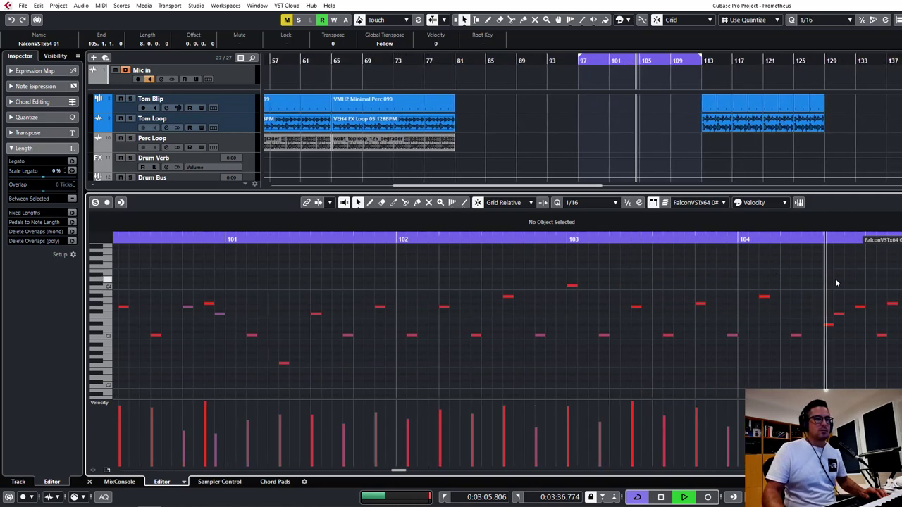
key(space)
key(Return)
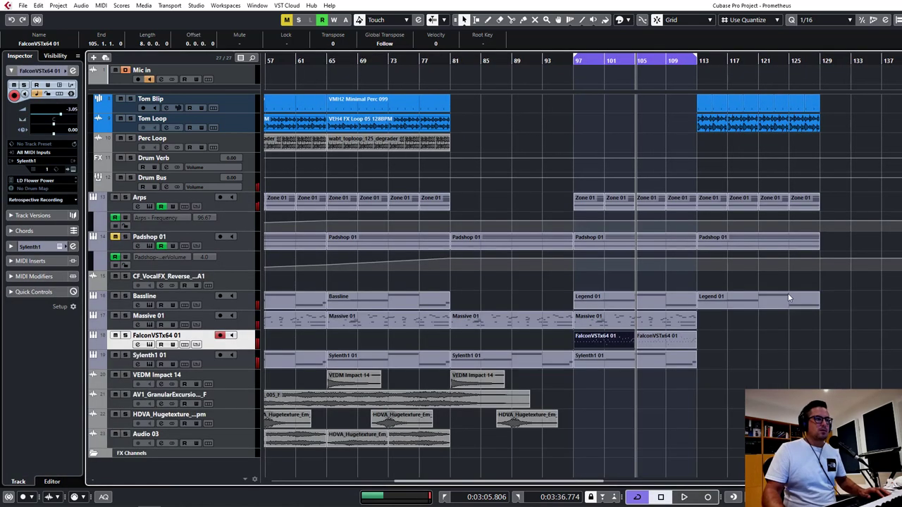
Step: In the FalconVSTx64 01 part starting at bar 105, raise the first note, at 105.1.1, to F4
click(688, 334)
key(Return)
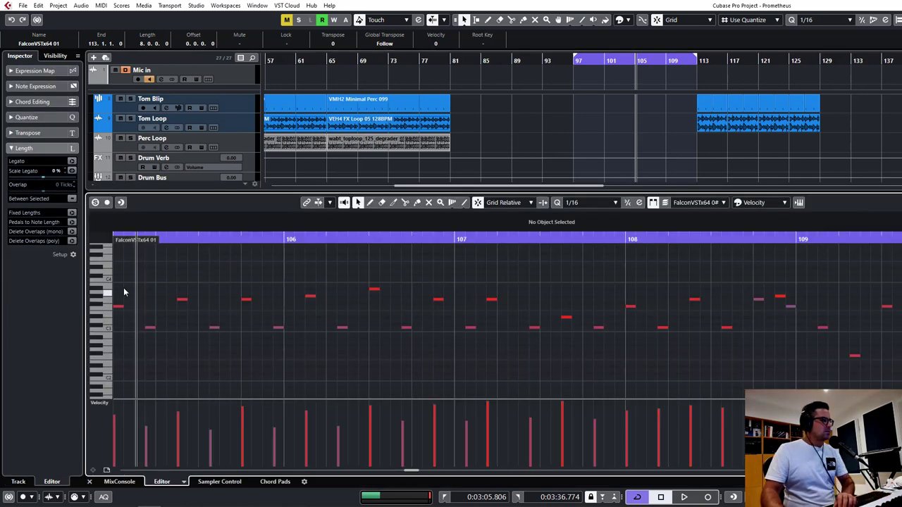
click(118, 306)
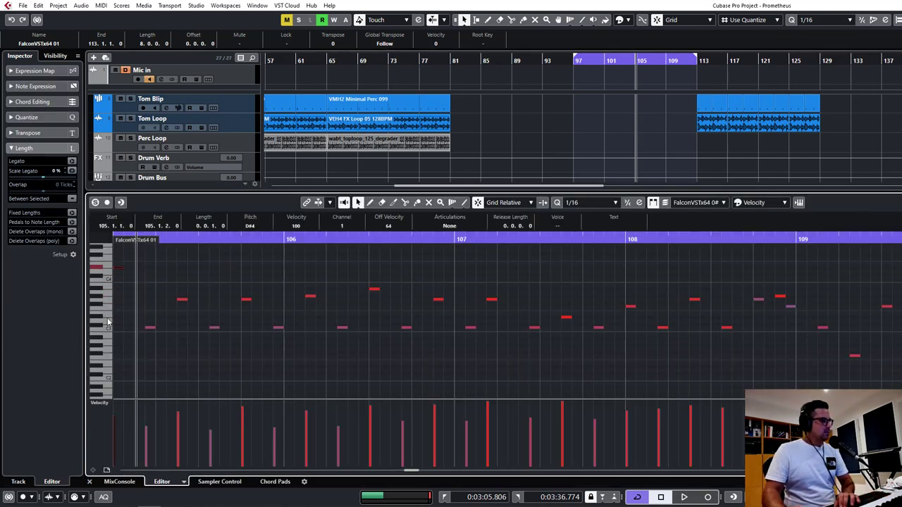
key(space)
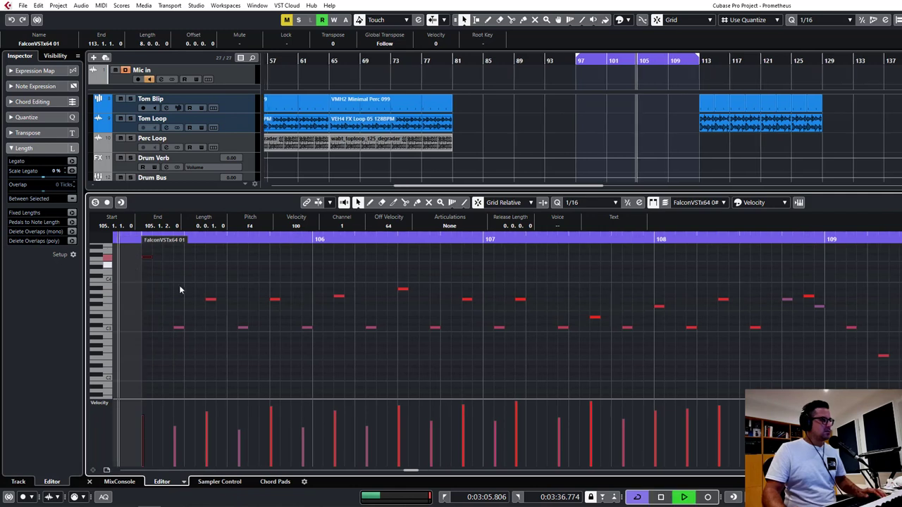
key(space)
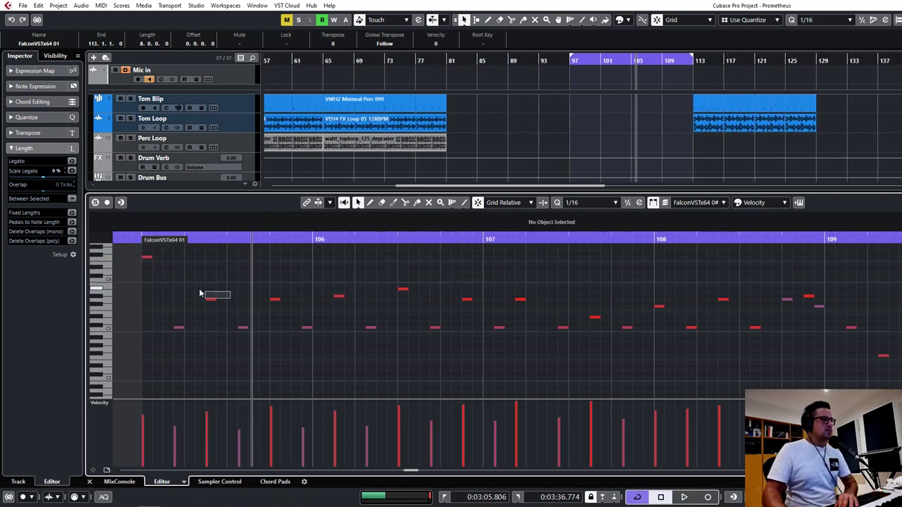
Step: Lower the note at 105.2.3 to F3
drag(213, 299, 220, 291)
key(Down)
key(Down)
key(Up)
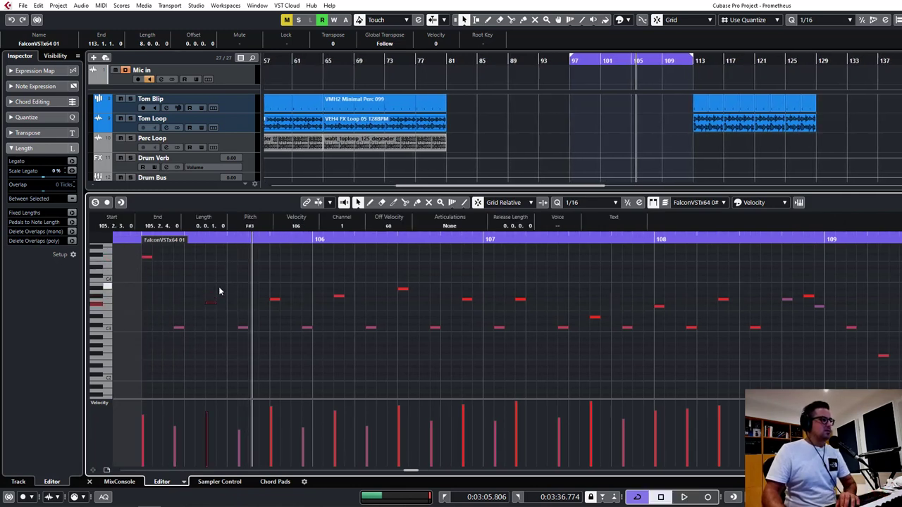
key(Down)
Step: Raise the note at 106.4.3 to C4 and play back the changed melody
drag(272, 310, 285, 295)
drag(330, 303, 431, 282)
key(Up)
key(Down)
drag(485, 315, 458, 279)
key(Up)
key(Up)
key(Up)
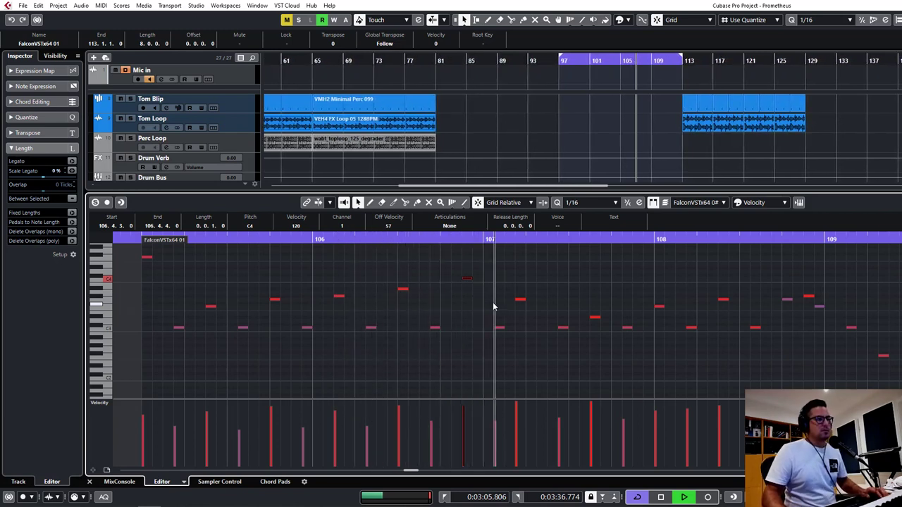
key(space)
Step: Lower the note at 107.1.4 to F3 and move it to 107.2.1, keeping the following C3 note at 107.2.4
click(519, 300)
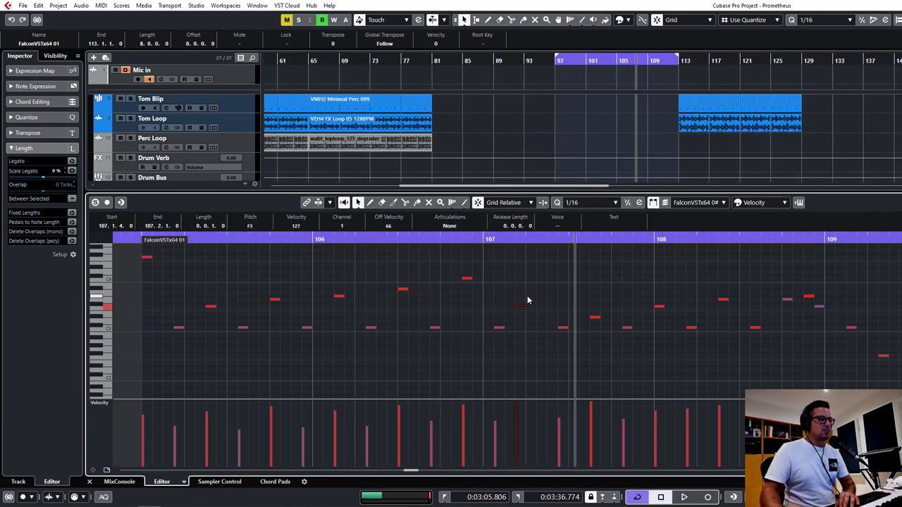
click(302, 238)
key(space)
click(563, 309)
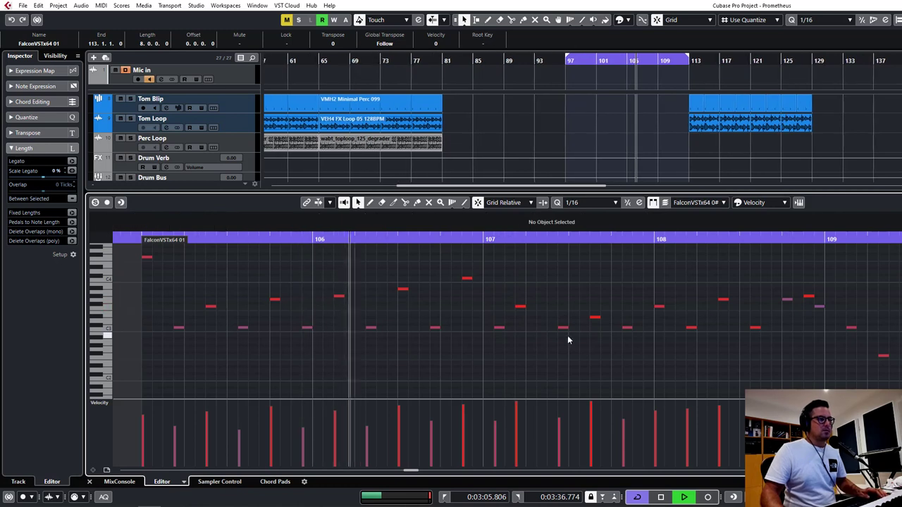
drag(563, 327, 531, 310)
click(558, 345)
key(space)
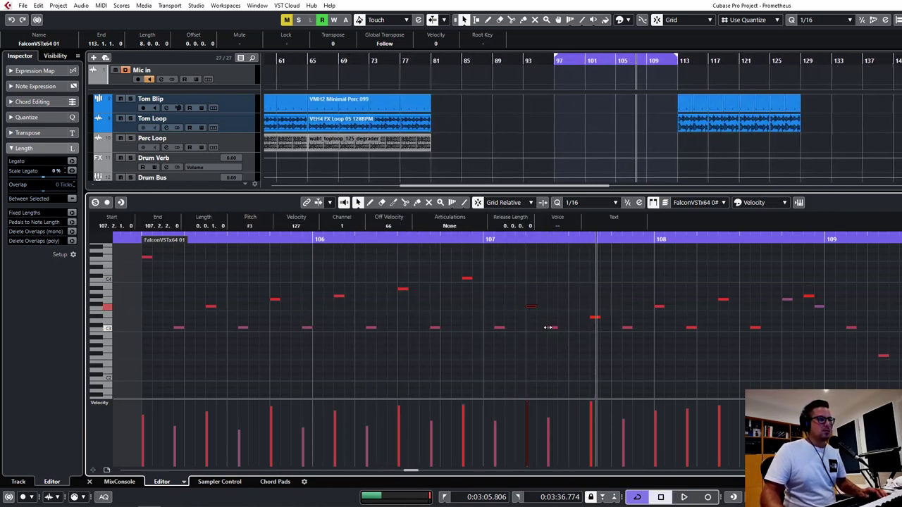
click(384, 239)
key(space)
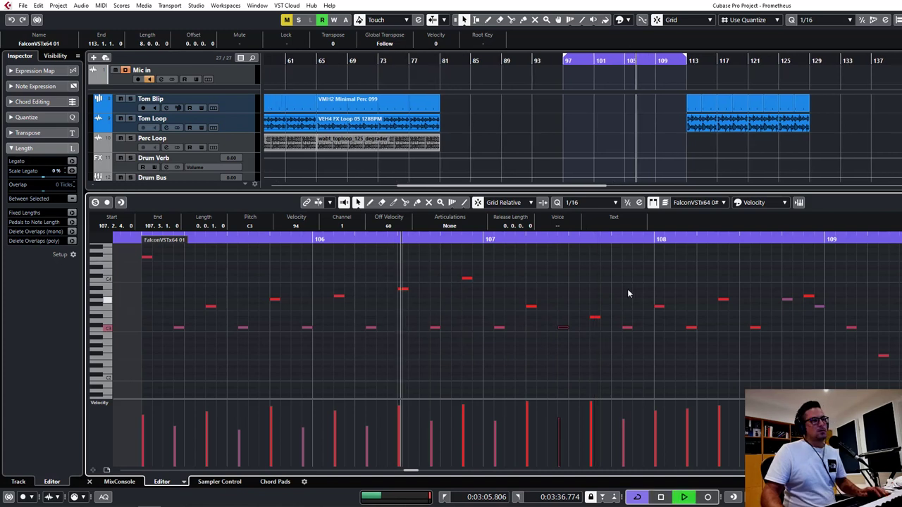
Step: Play the part on to bar 109 and raise the low note at 109.2.2 to C3
click(659, 286)
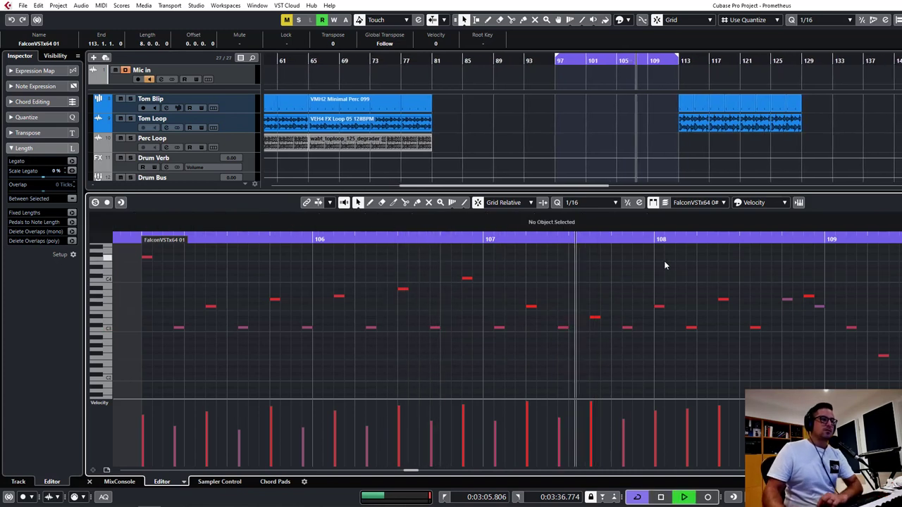
scroll(630, 293, right, 2)
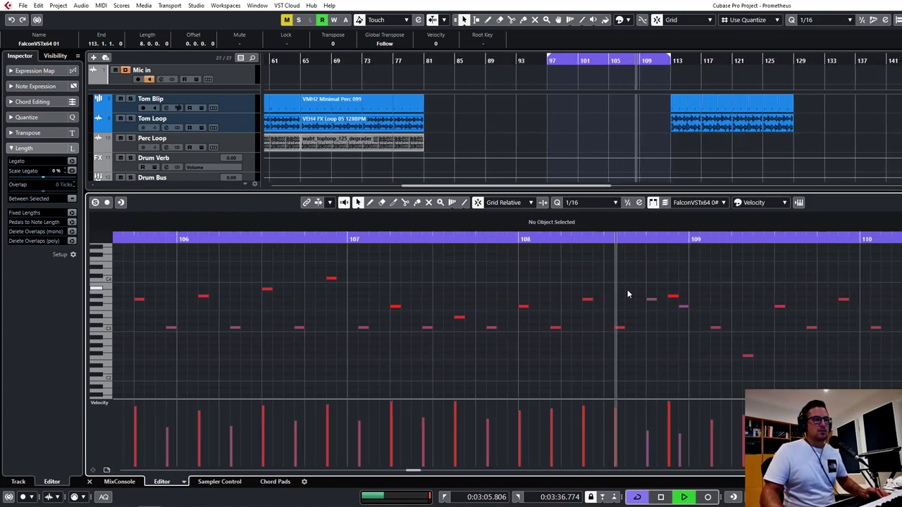
drag(603, 275, 763, 280)
key(space)
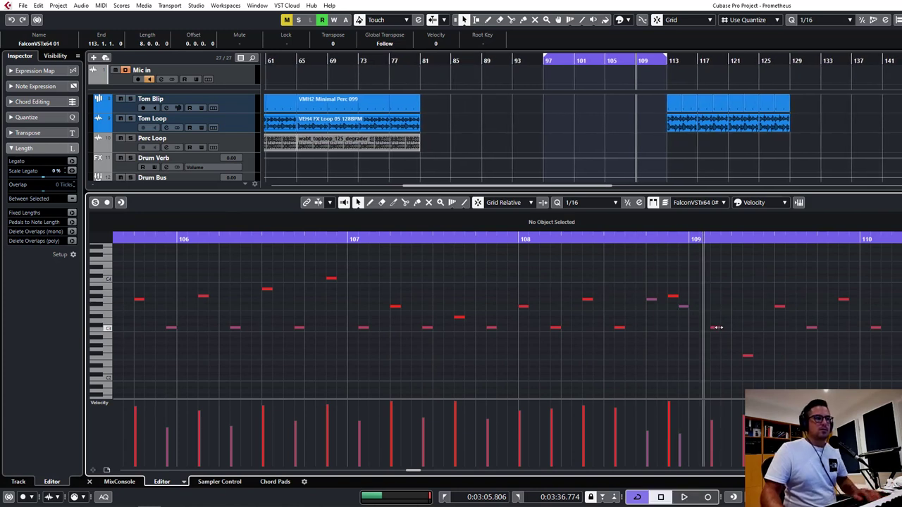
key(Down)
key(Down)
key(Down)
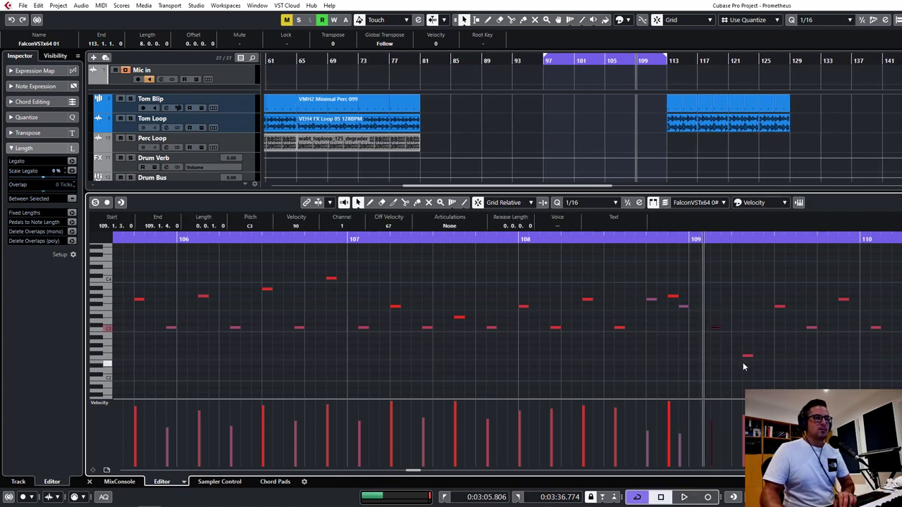
click(747, 356)
key(shift+Up)
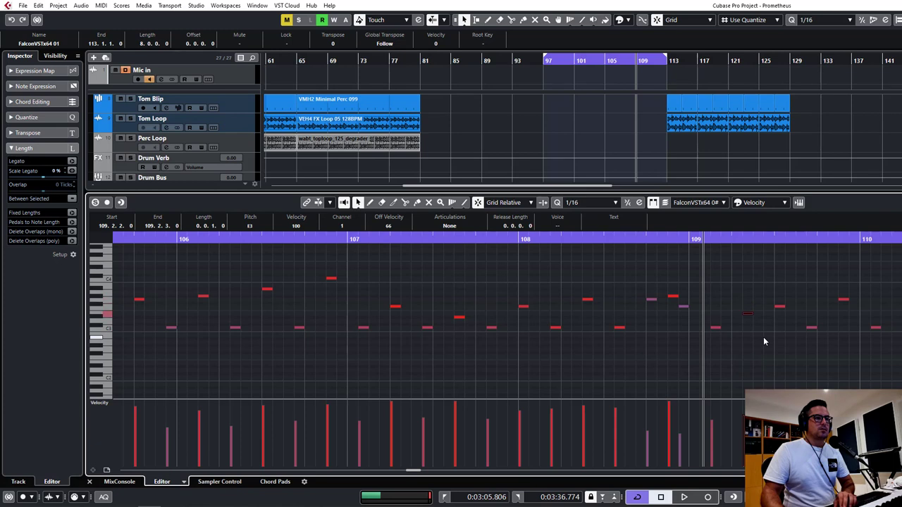
Step: Raise the note at 109.1.3 to G#3 and resume playback to check it
click(715, 328)
key(shift+Up)
key(Down)
key(Down)
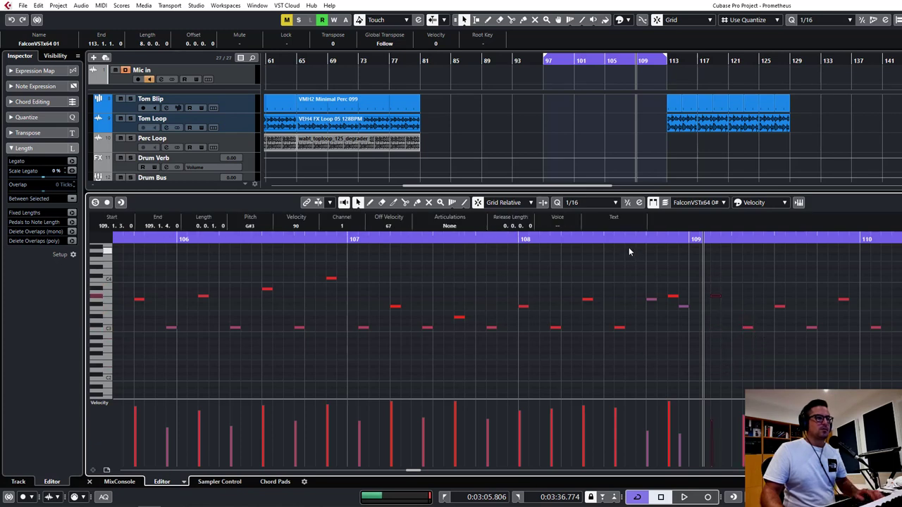
key(space)
Step: Raise the note at 109.3.1 to A#3
click(729, 347)
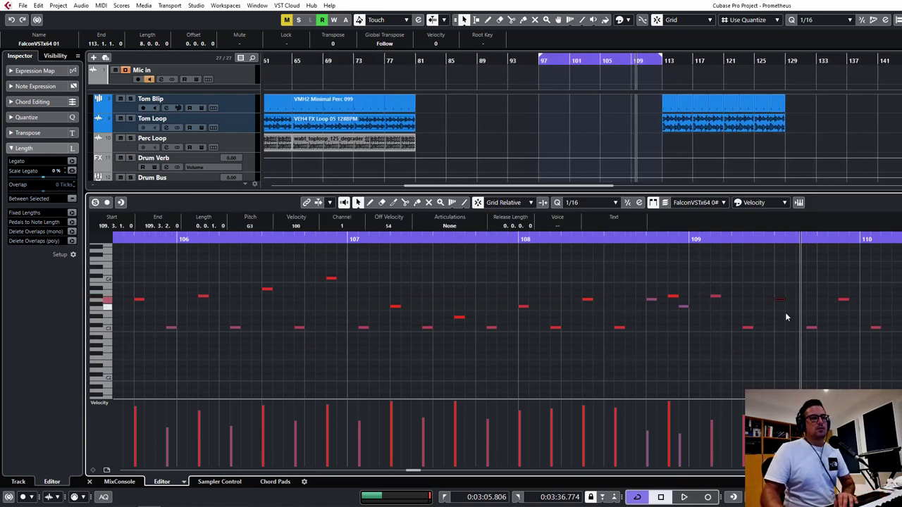
key(Up)
key(Up)
Step: Raise the note at 109.4.3 to C4 and play the melody on into bar 110
click(837, 308)
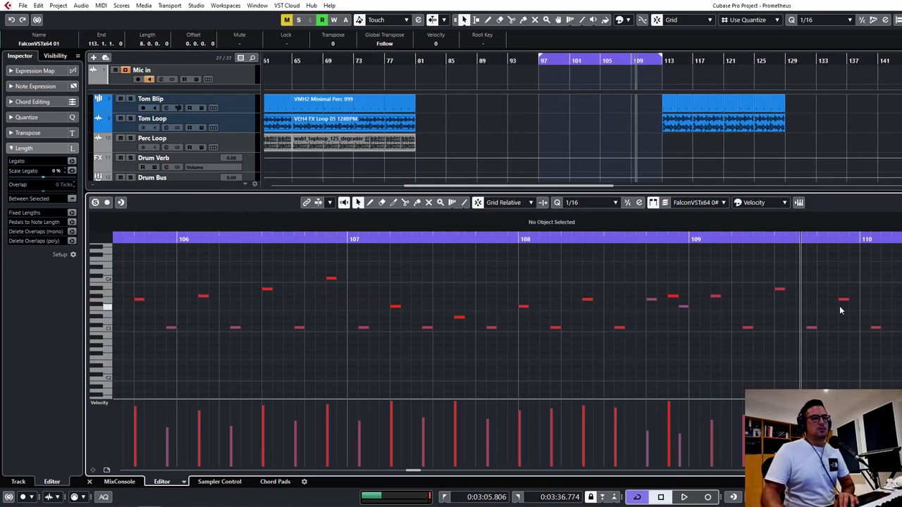
key(space)
key(space)
click(844, 300)
key(Up)
key(Up)
key(Up)
key(Up)
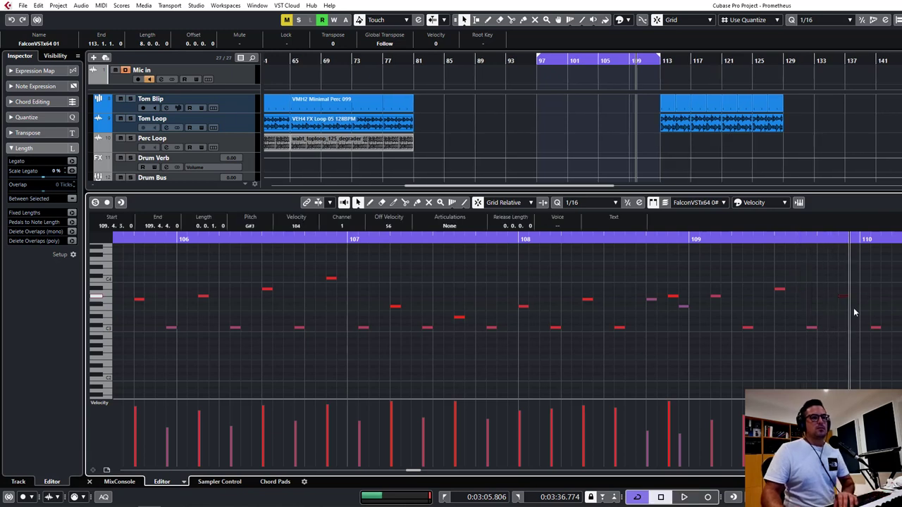
key(Up)
key(space)
click(799, 346)
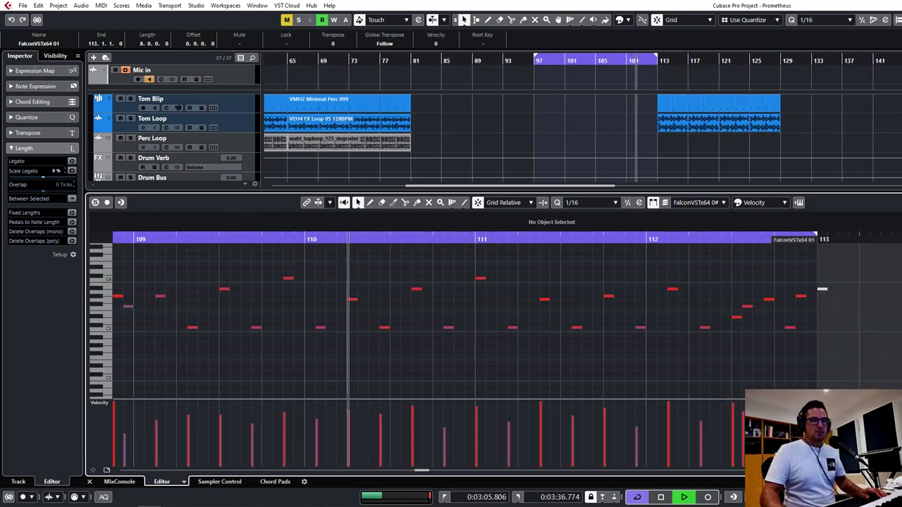
Step: Stop playback and lower the note at 110.3.3 to G#3
key(space)
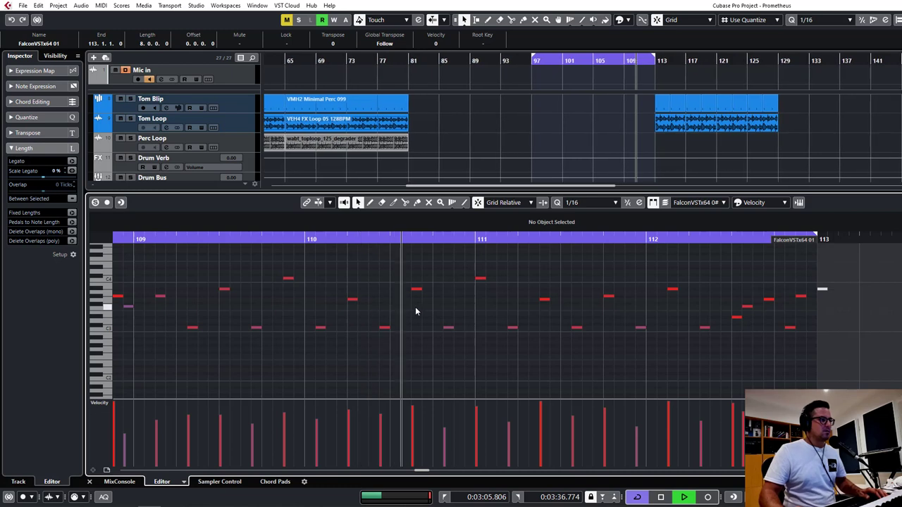
key(space)
click(418, 288)
key(Down)
key(Down)
Step: Raise the note at 111.2.3 to D#4
click(480, 279)
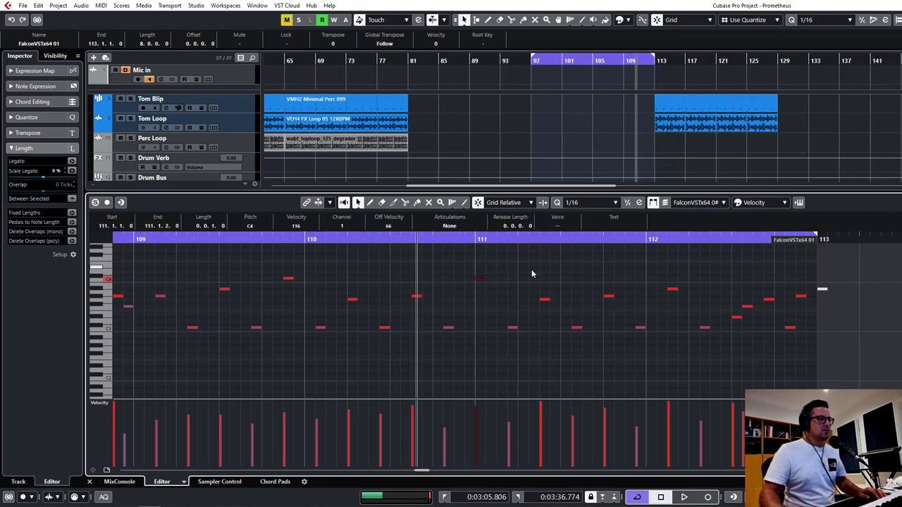
click(543, 301)
key(shift+Up)
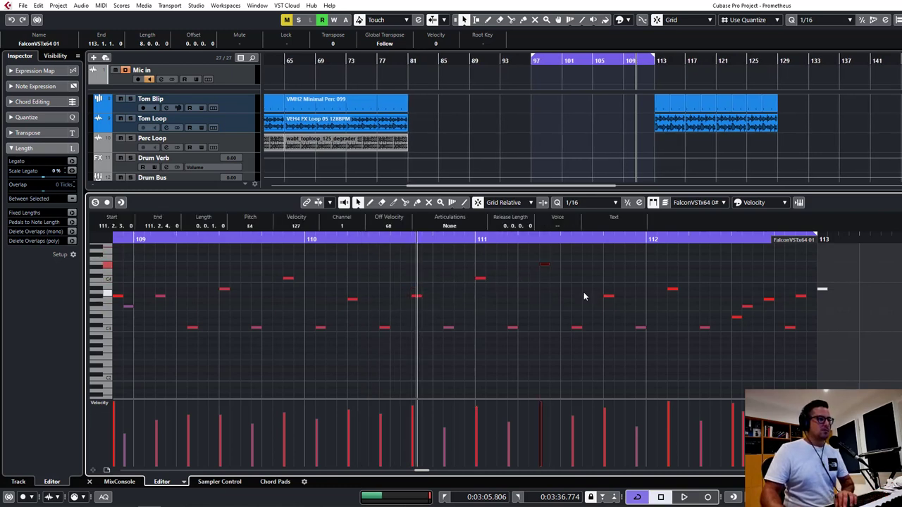
key(Down)
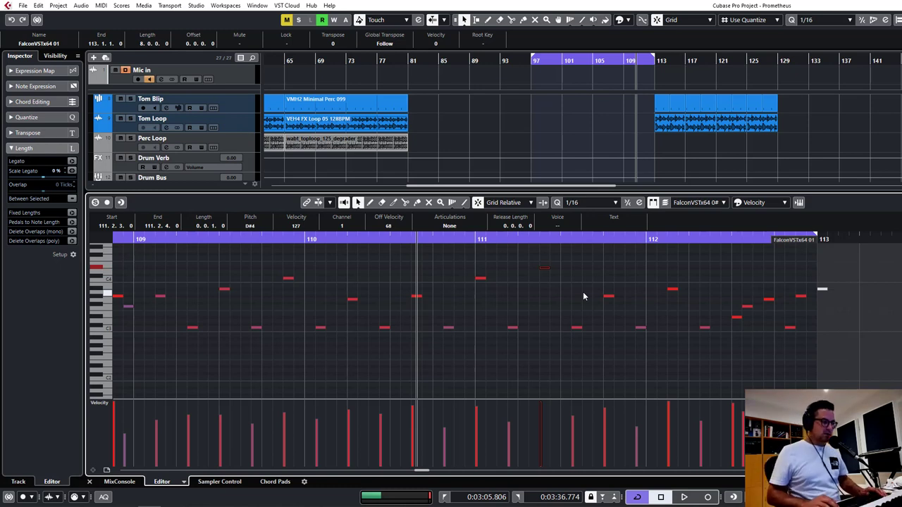
Step: Play the melody on into bar 112, stop, and try raising the note at 112.1.3 to B3
key(space)
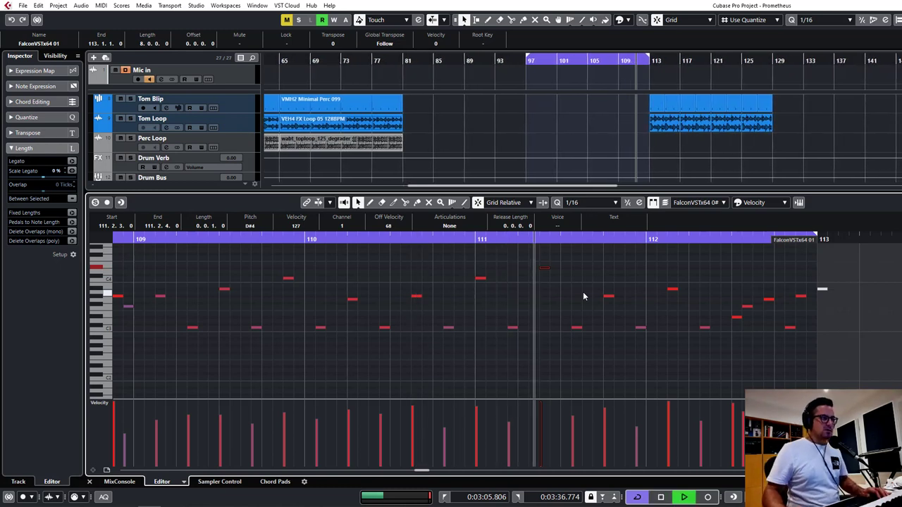
click(652, 304)
key(space)
click(672, 290)
key(Up)
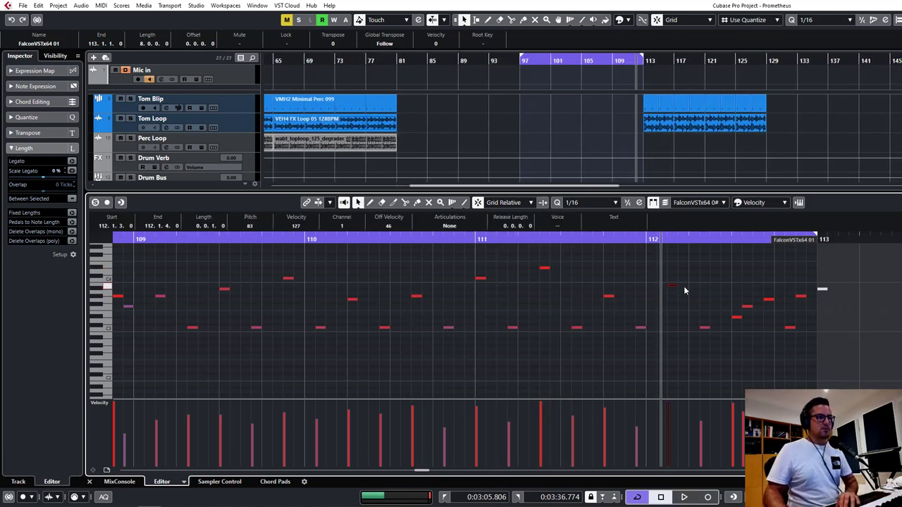
Step: Play the melody up to the note at 112.3.1 and raise that note by an octave
click(736, 317)
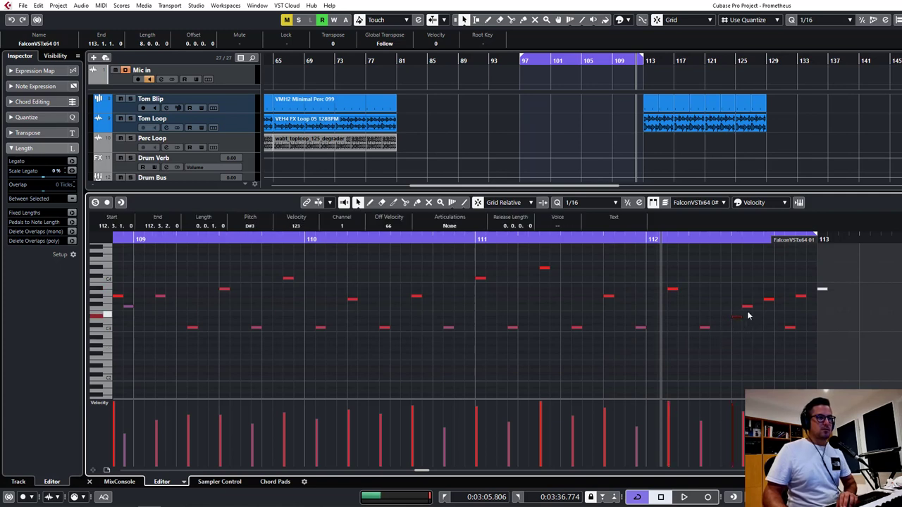
click(704, 301)
key(space)
key(space)
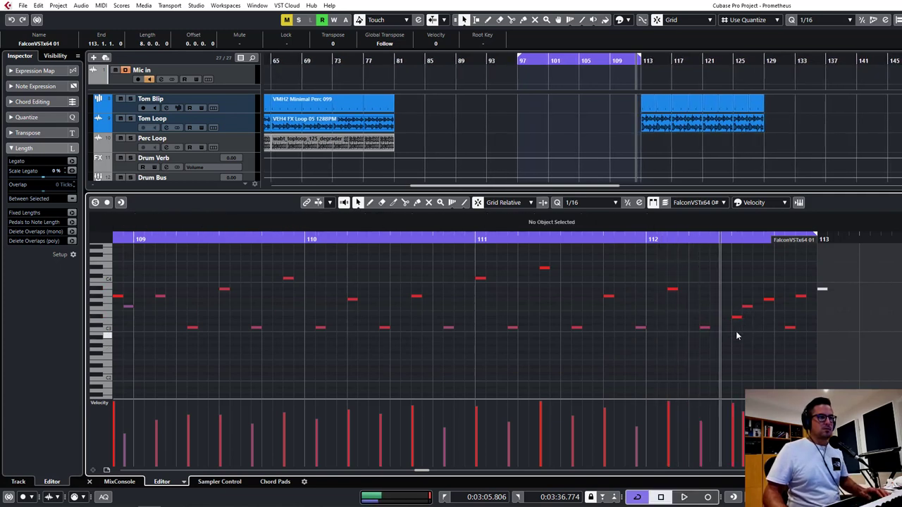
click(738, 317)
key(shift+Up)
Step: Raise the notes at 112.3.2 and 112.3.4 slightly and the bar's last note at 112.4.3 to A#3
click(745, 317)
click(749, 306)
key(Up)
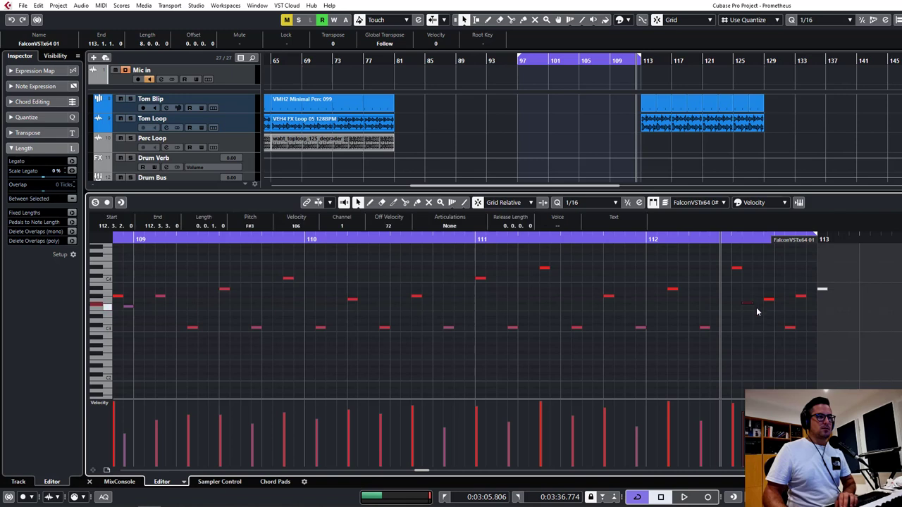
click(768, 300)
key(Up)
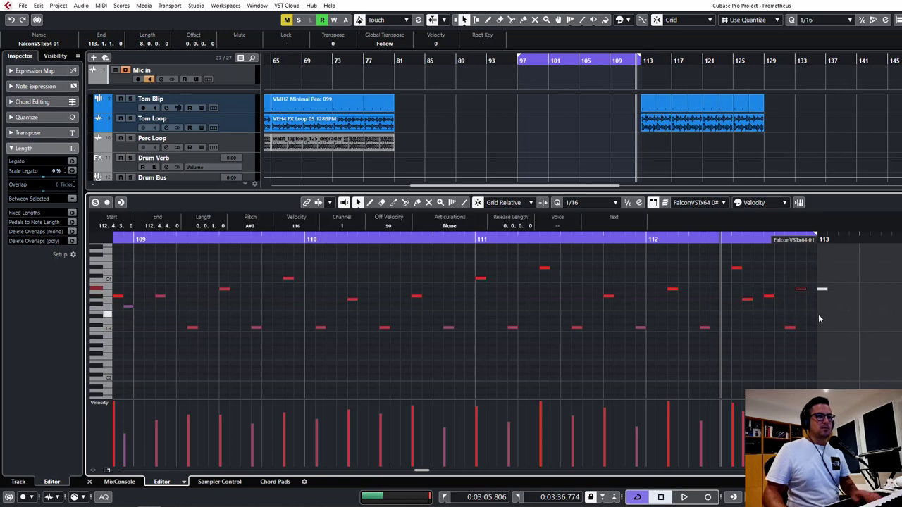
Step: Close the note editor, duplicate the two FalconVSTx64 01 parts from bars 97–113 to bars 113–129, and restart playback
key(space)
key(space)
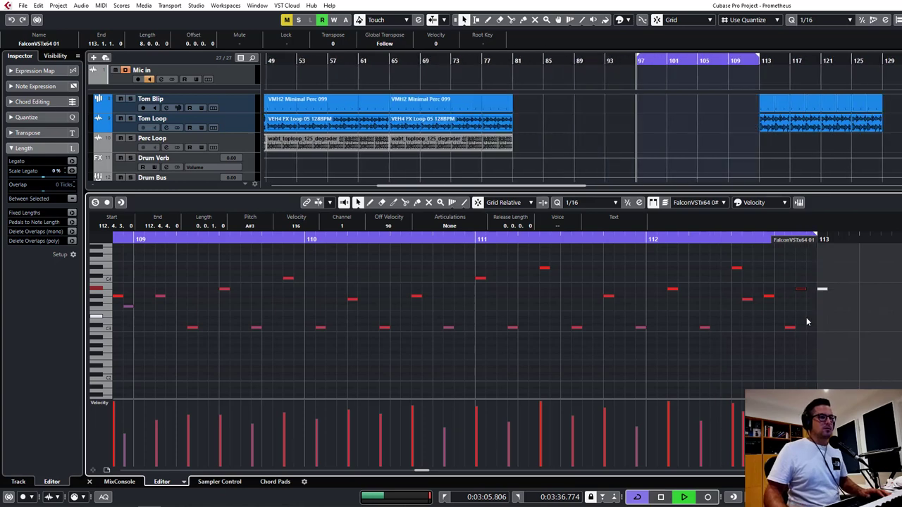
key(ctrl+e)
key(ctrl+d)
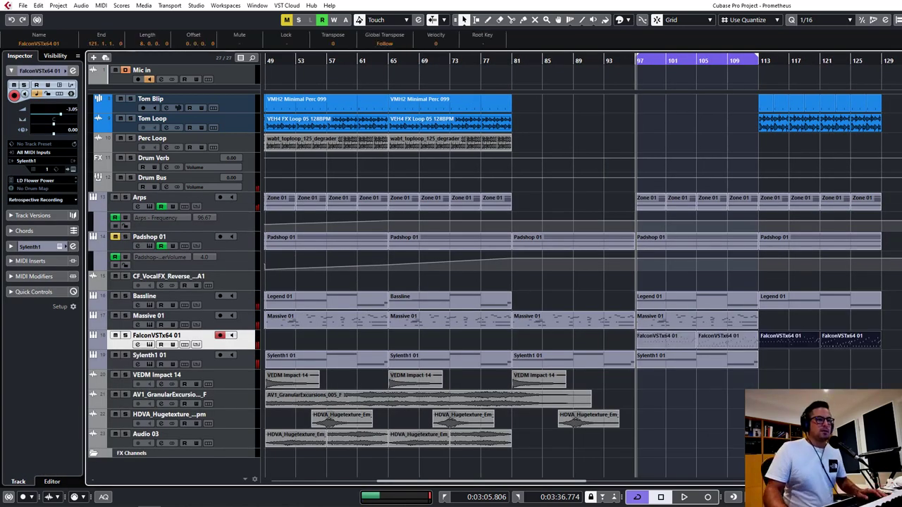
key(space)
Step: Copy the HDVA_Hugetexture clip at bar 87 to bar 103 on the same track
click(511, 403)
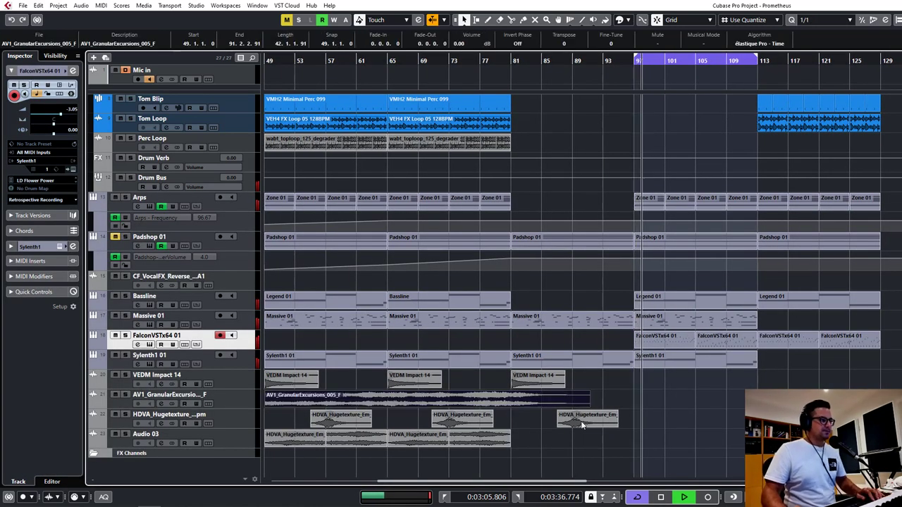
key(g)
key(g)
drag(604, 419, 683, 422)
Step: Unmute Padshop 01 and shape its volume automation to dip at bar 97 and rise to 10.0 at bar 113
click(539, 451)
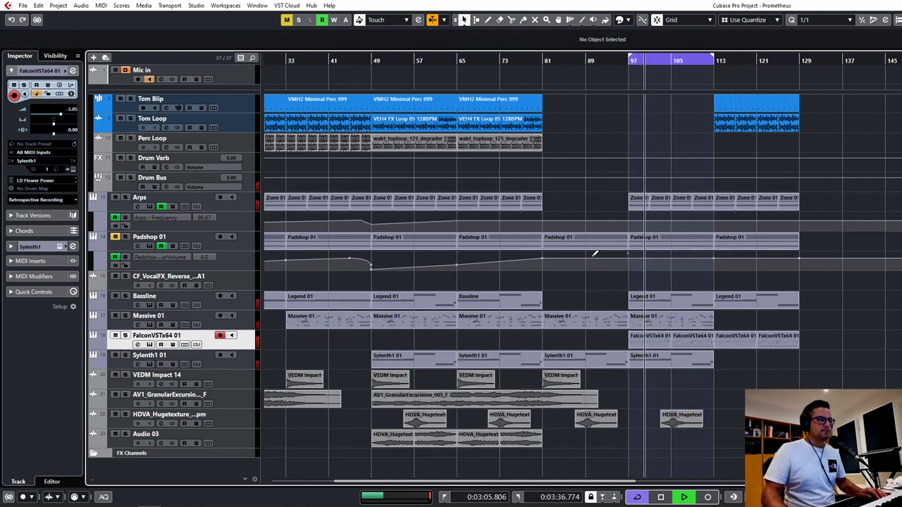
click(117, 237)
mouse_move(625, 255)
mouse_down()
mouse_move(628, 270)
mouse_move(702, 267)
mouse_move(712, 257)
mouse_up()
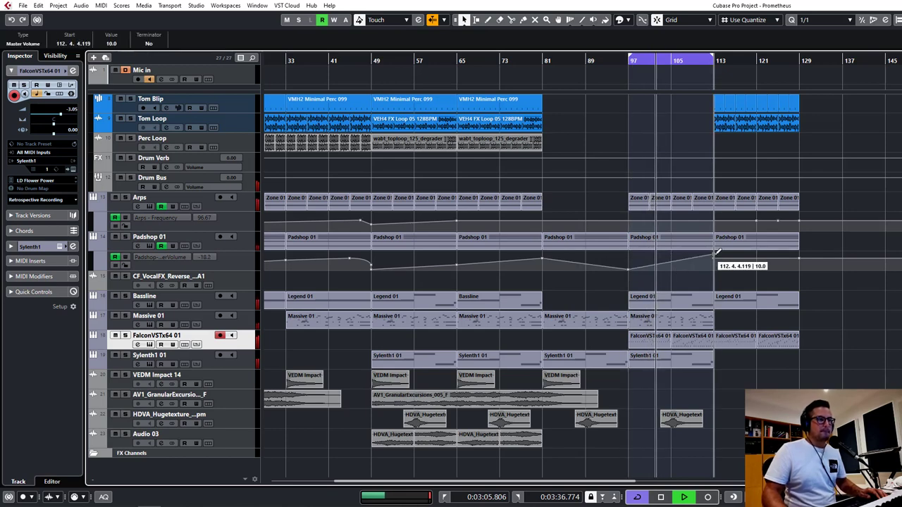
Step: Replace the percussion parts at bars 113–129 with copies of the Claps through Perc Loop parts from bars 65–81
scroll(584, 189, up, 4)
scroll(584, 189, up, 7)
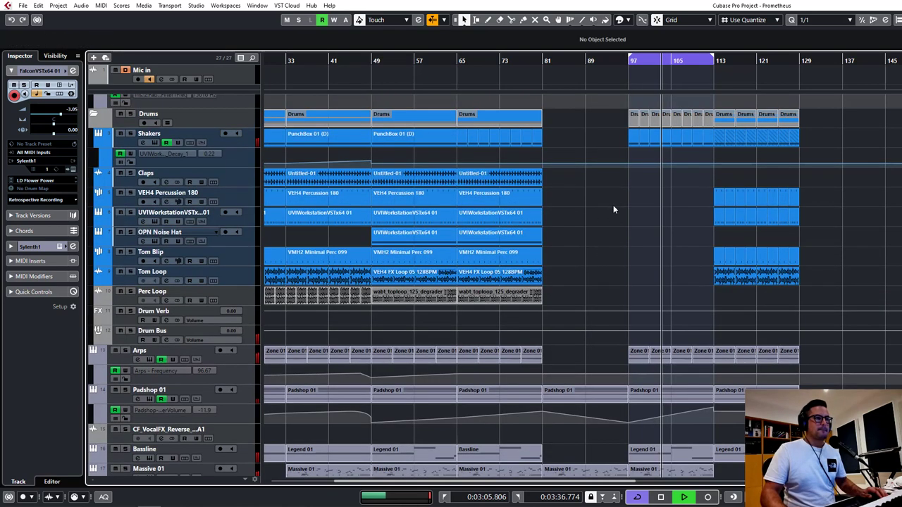
drag(828, 347, 666, 246)
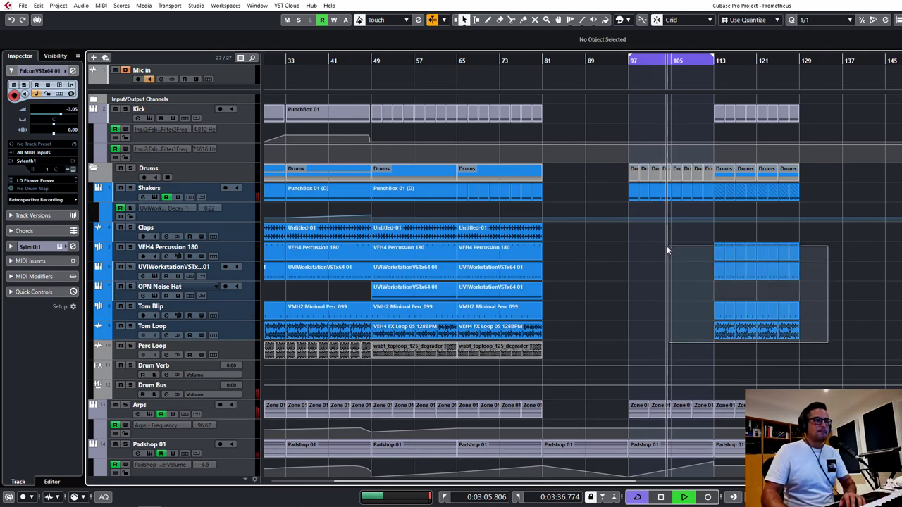
key(Delete)
drag(574, 226, 493, 338)
drag(475, 345, 731, 346)
Step: Replace the Shakers parts at bars 113–129 with duplicates of the ones from bars 97–113
drag(814, 189, 608, 189)
key(Delete)
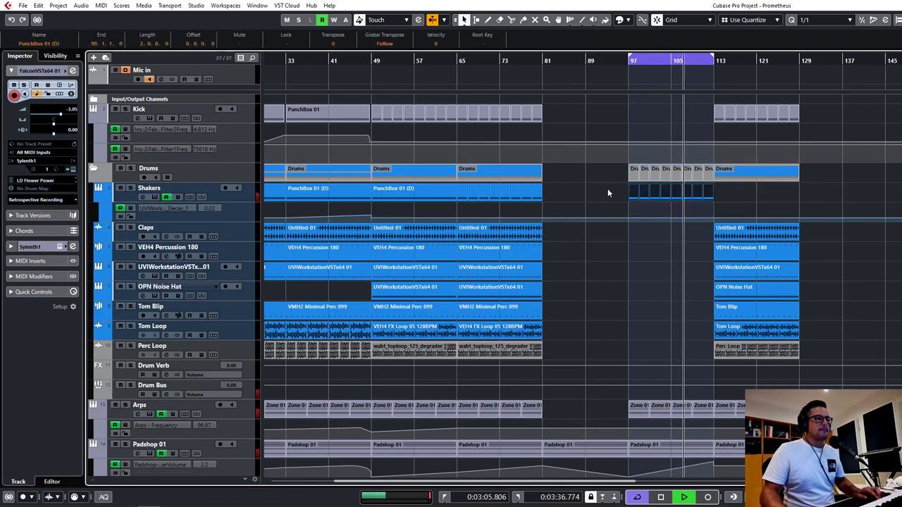
key(ctrl+d)
Step: Glue the Shakers parts into one part over bars 97–113 and another over bars 113–129
key(4)
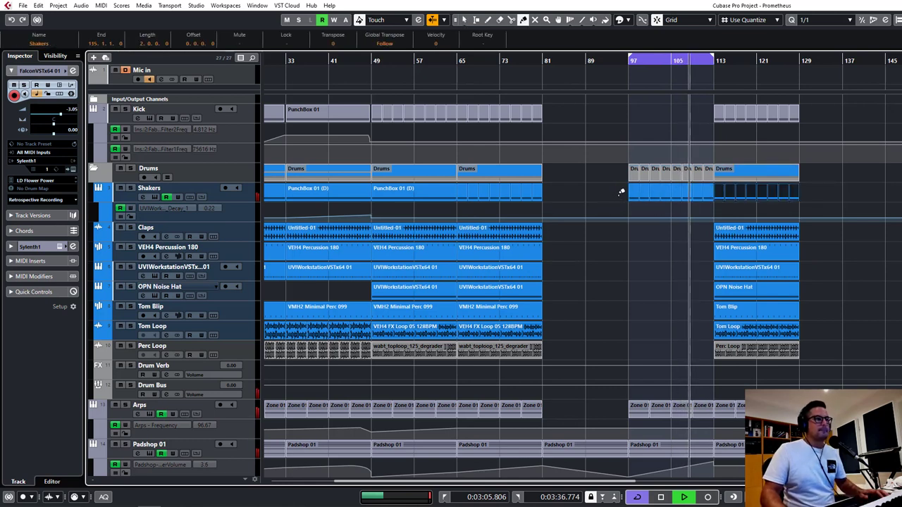
click(620, 192)
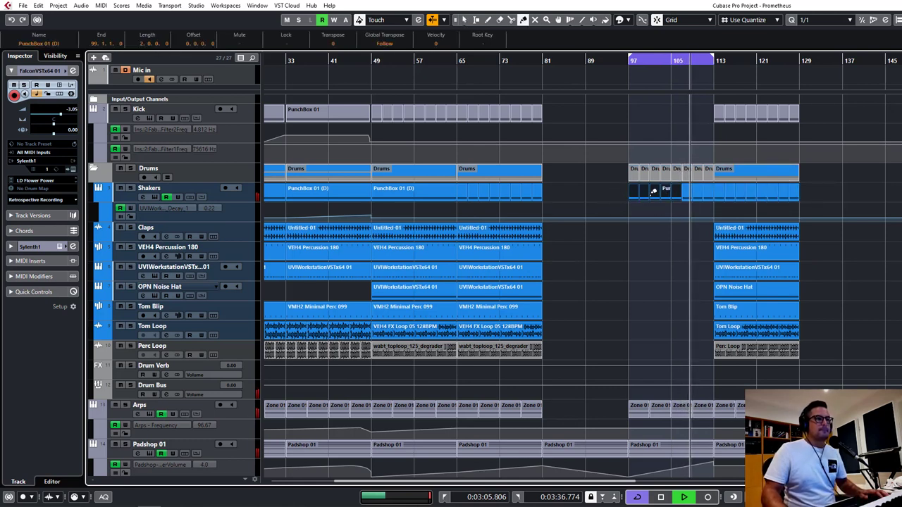
click(709, 191)
click(709, 191)
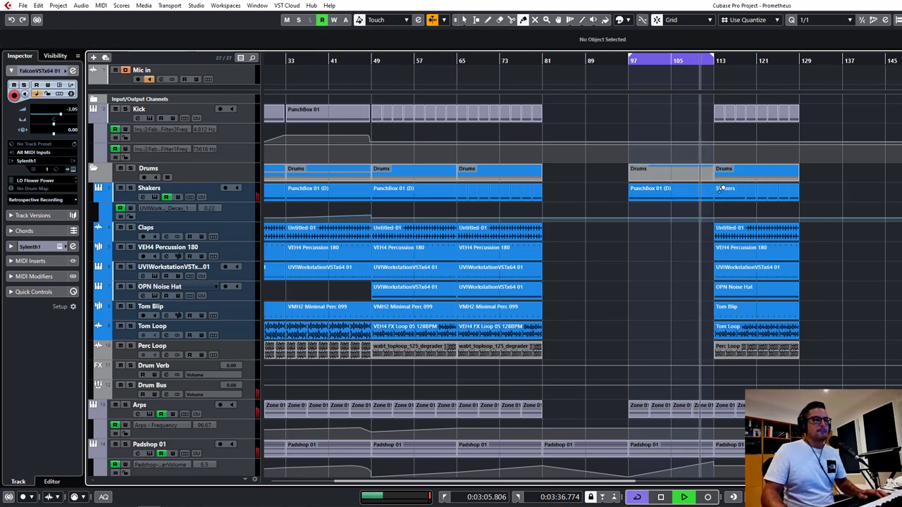
Step: Draw the Shakers decay automation rising from 16.67 at bar 97 to bar 113 and delete its point at bar 129
key(1)
click(630, 215)
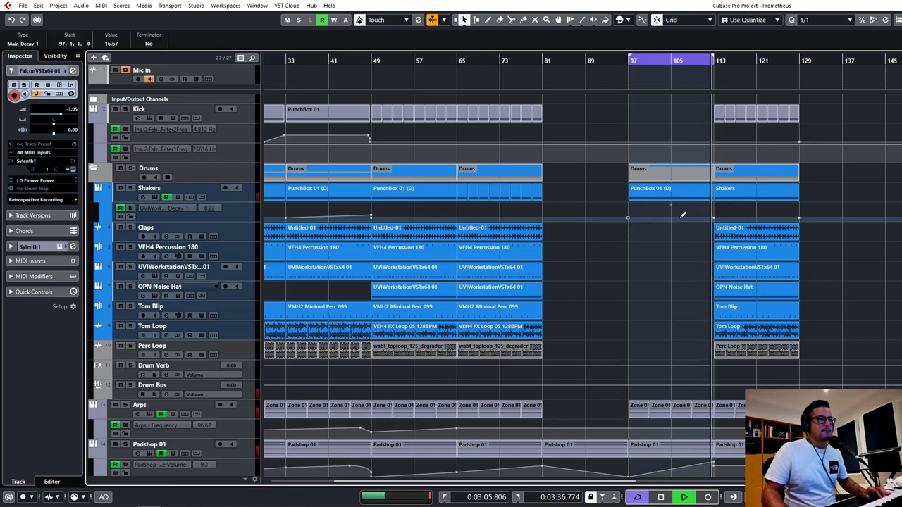
drag(713, 218, 714, 227)
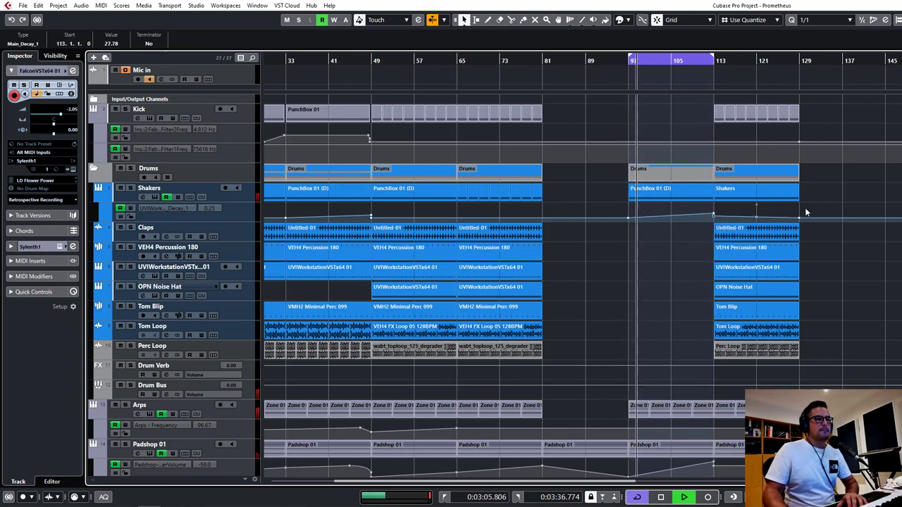
drag(809, 209, 793, 223)
key(Delete)
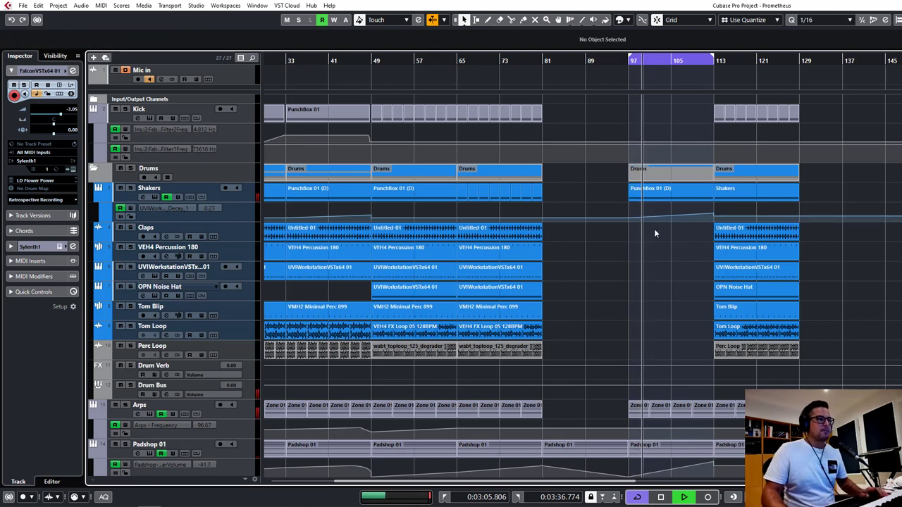
Step: Bend the Shakers decay ramp between bars 97 and 113 into a curve and adjust its points at bar 113
key(space)
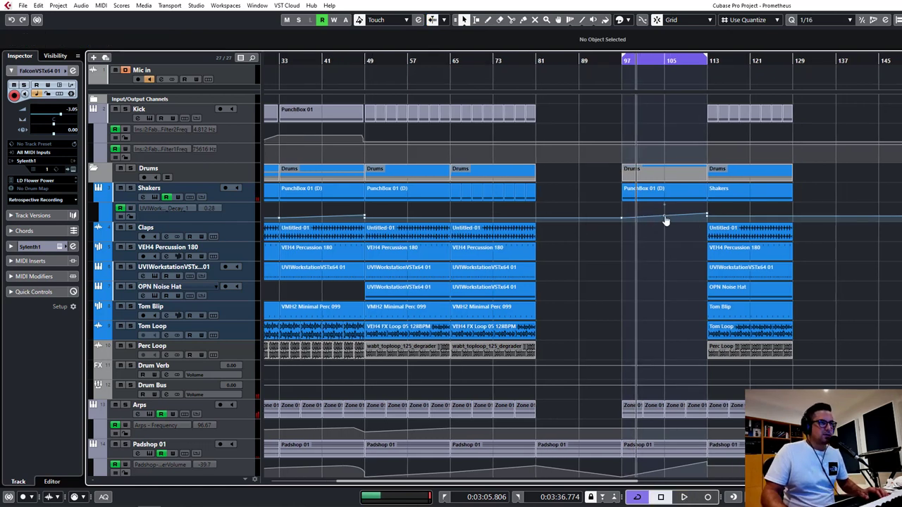
key(space)
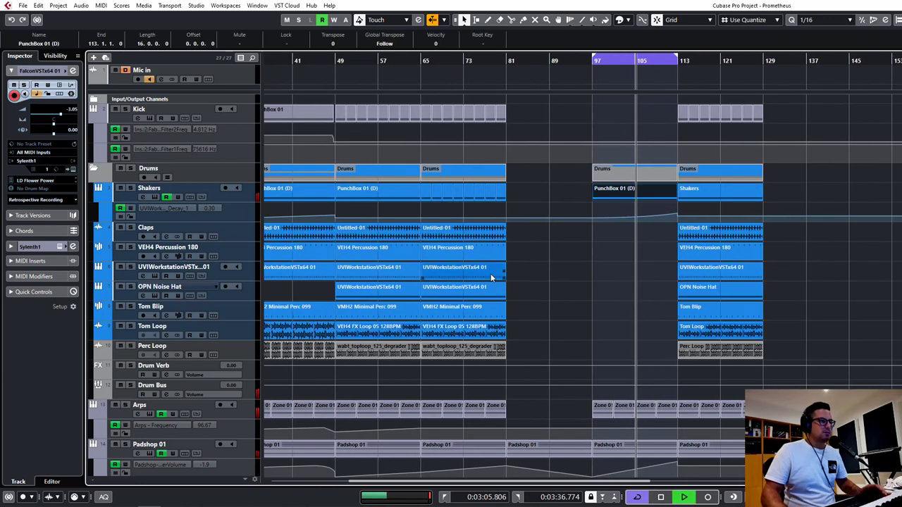
click(677, 214)
drag(677, 216, 677, 219)
Step: Glue the Kick parts at bars 113–129 into a single part
drag(662, 114, 768, 123)
key(4)
click(682, 112)
click(694, 113)
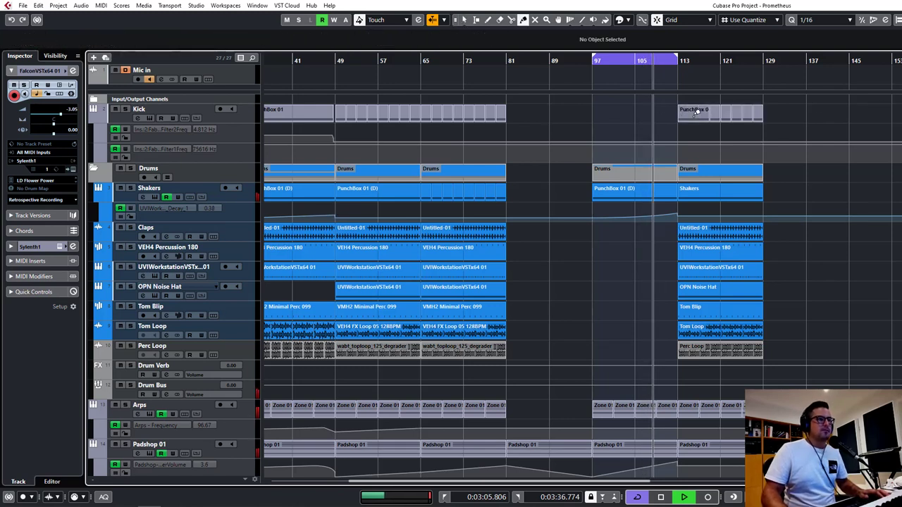
Step: Copy the glued Kick part to bar 97 and shorten the copy to end at 112.3.1
key(1)
drag(724, 116, 671, 120)
key(alt+3)
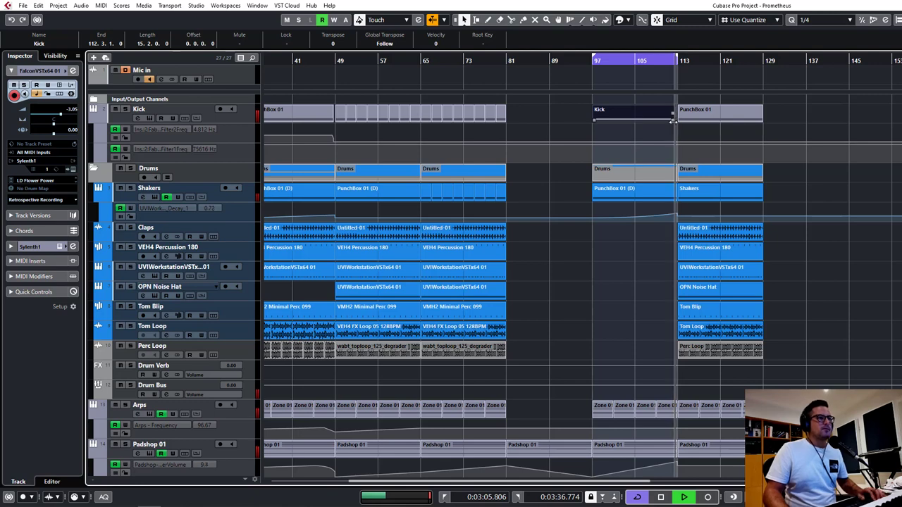
Step: Raise the Kick's Filter 2 Freq automation to 157.63 Hz at bar 97 and drop it to 4.812 Hz at bar 113
key(h)
key(h)
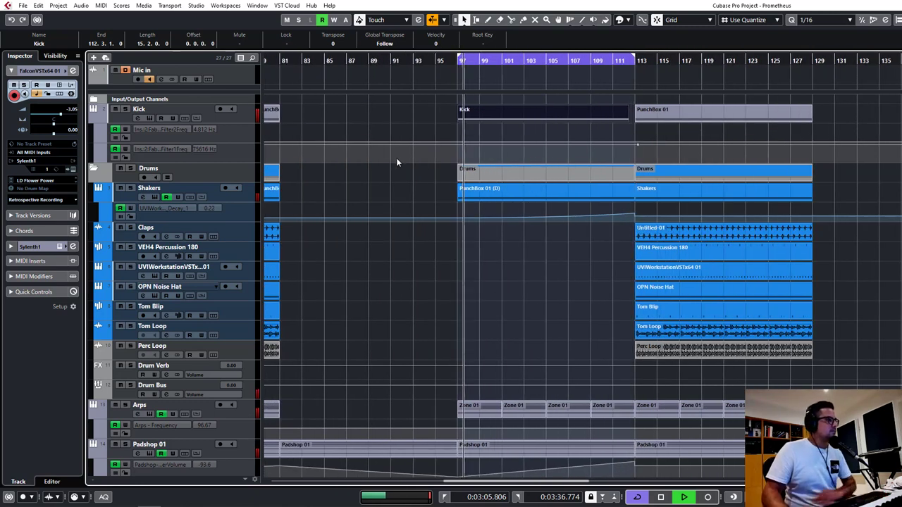
click(397, 159)
drag(458, 142, 458, 136)
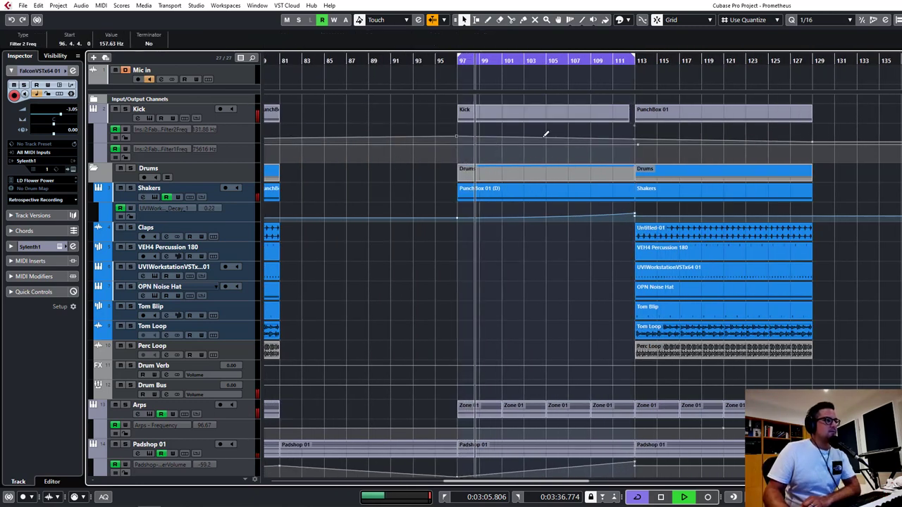
click(636, 144)
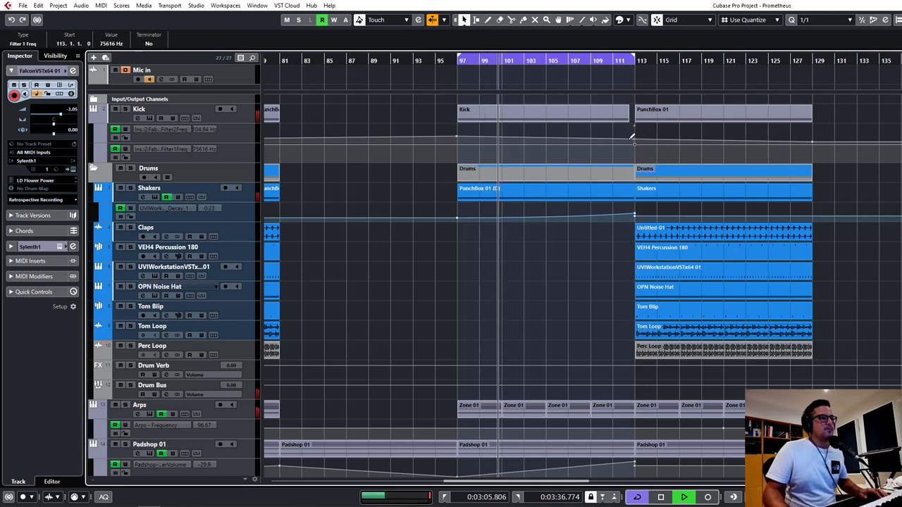
drag(630, 133, 638, 146)
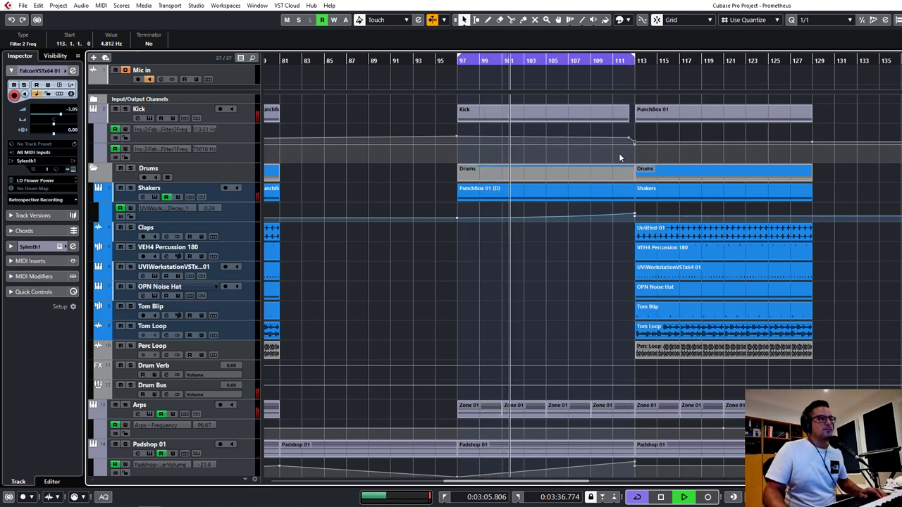
Step: Start the Kick's Filter 2 Freq rise at bar 89 and ramp Filter 1 Freq down from 75616 Hz at bar 94 to bar 97
click(466, 144)
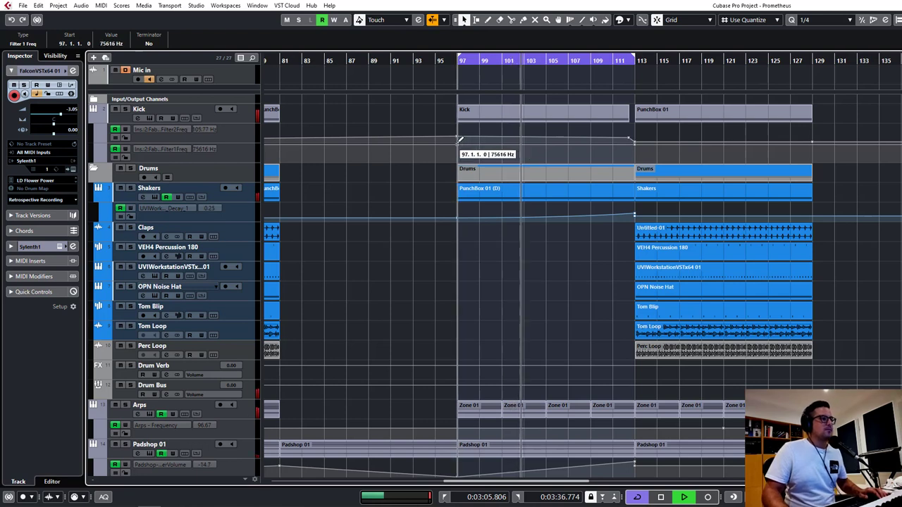
click(390, 145)
drag(390, 147, 369, 149)
click(451, 150)
click(423, 144)
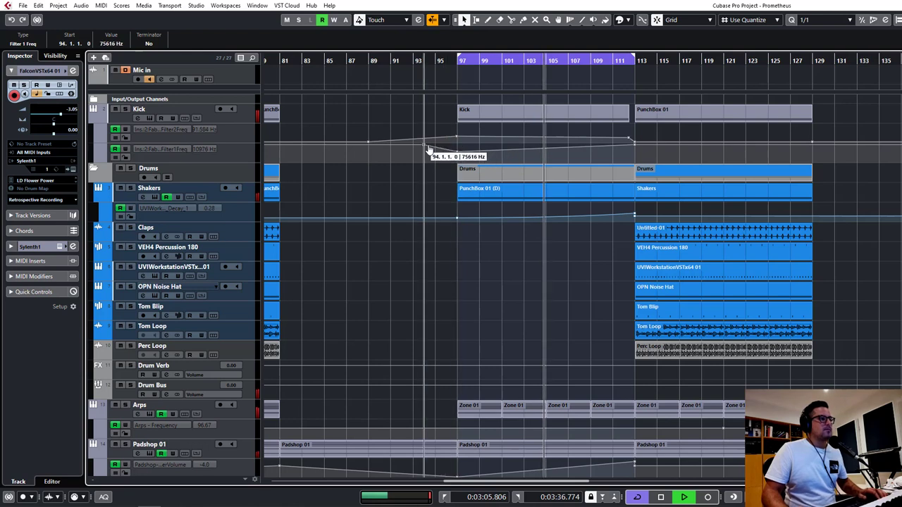
Step: Hold the Kick's Filter 1 Freq automation low until just after bar 112 so it reopens by bar 113, and select the Kick track
click(628, 150)
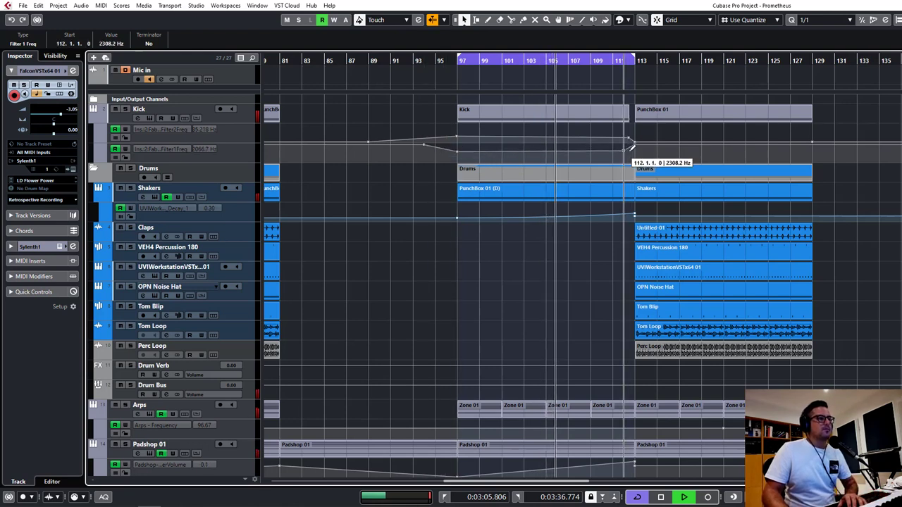
key(alt+3)
drag(625, 151, 627, 151)
click(245, 120)
Step: Set the cycle range to bars 113–129
key(alt+1)
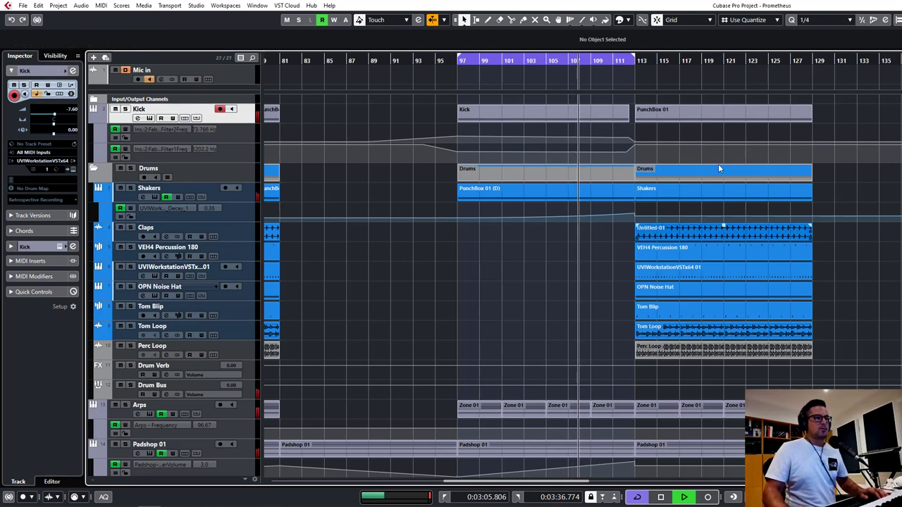
drag(637, 53, 814, 54)
key(alt+5)
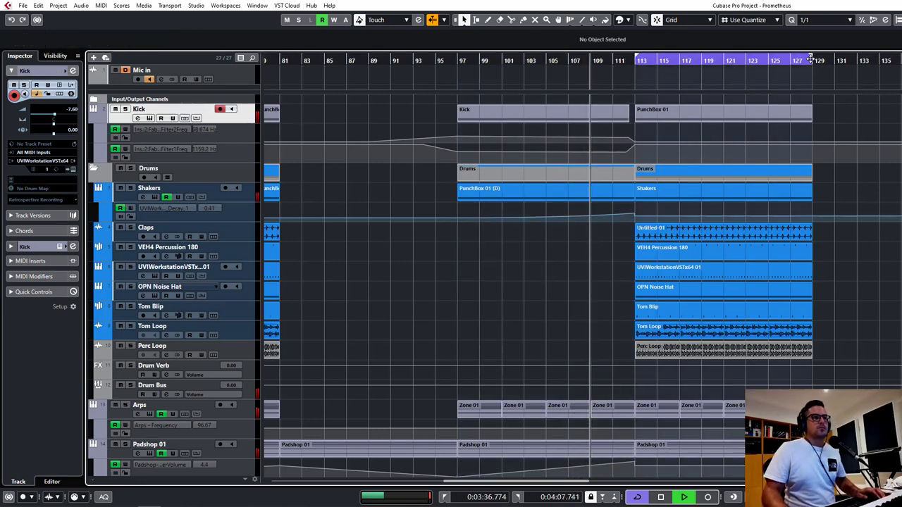
Step: Copy the VEDM Impact 14 clip from bar 81 and the Sylenth1 01 part from bar 97 to bar 113
scroll(585, 328, down, 5)
key(alt+1)
drag(348, 399, 449, 399)
drag(384, 382, 768, 380)
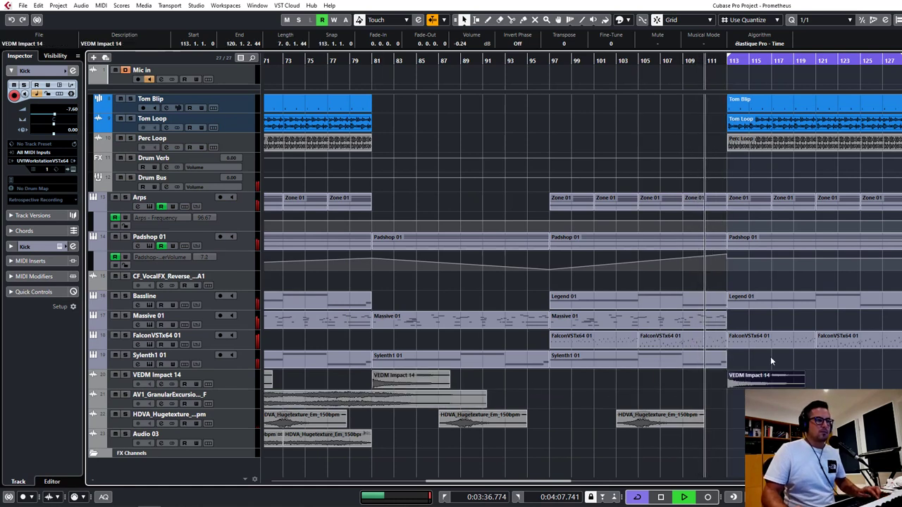
drag(648, 358, 754, 361)
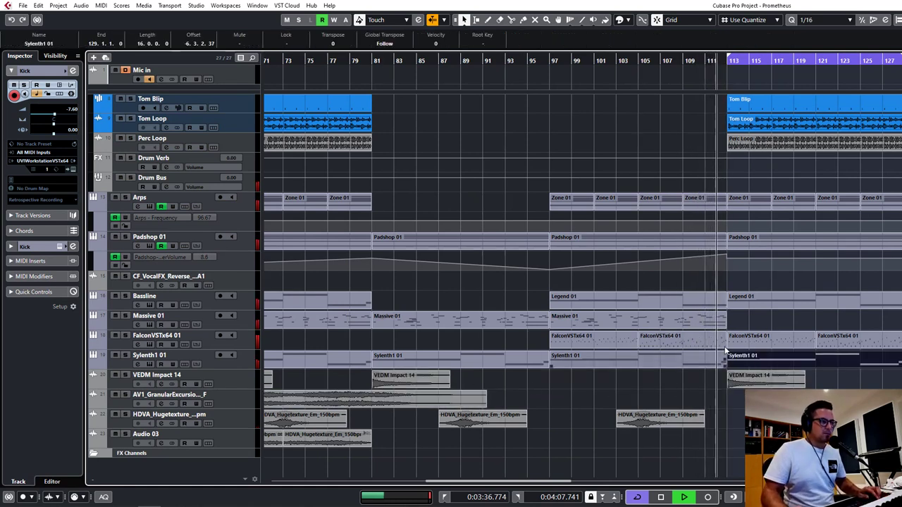
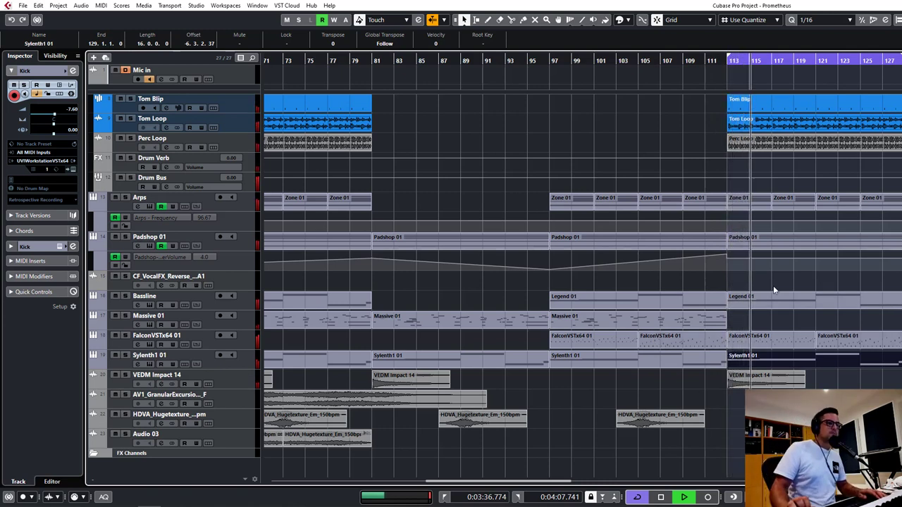
Step: Drop the Padshop 01 volume automation to -4.1 at bar 113 so its level falls back where the drums return
key(h)
key(g)
key(g)
key(g)
key(g)
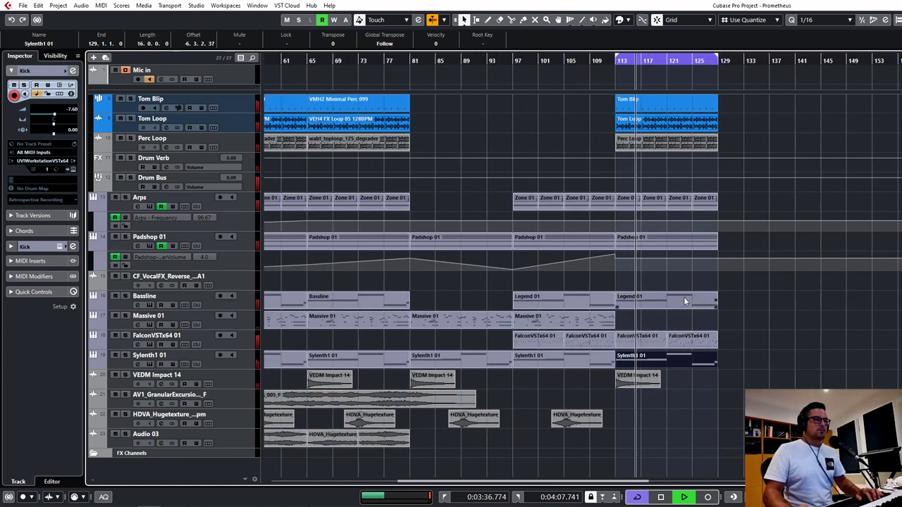
key(h)
key(h)
key(h)
key(h)
key(h)
key(h)
click(616, 271)
key(h)
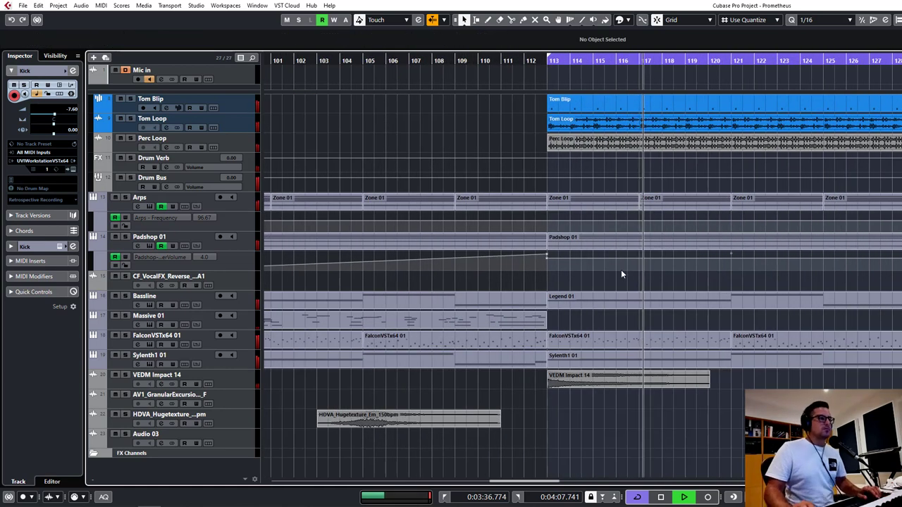
click(546, 264)
drag(546, 264, 546, 271)
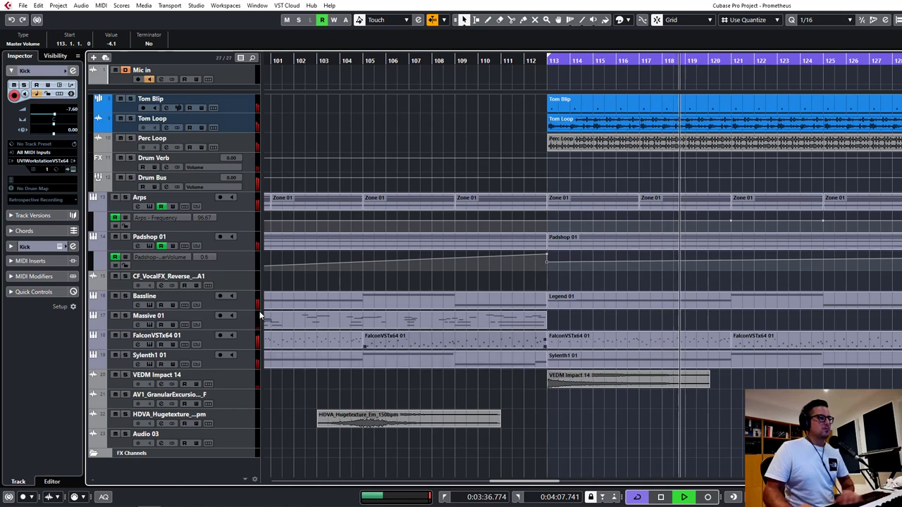
Step: Adjust the low cut in the FalconVSTx64 01 channel's equalizer and close its channel settings
click(139, 345)
drag(398, 311, 404, 278)
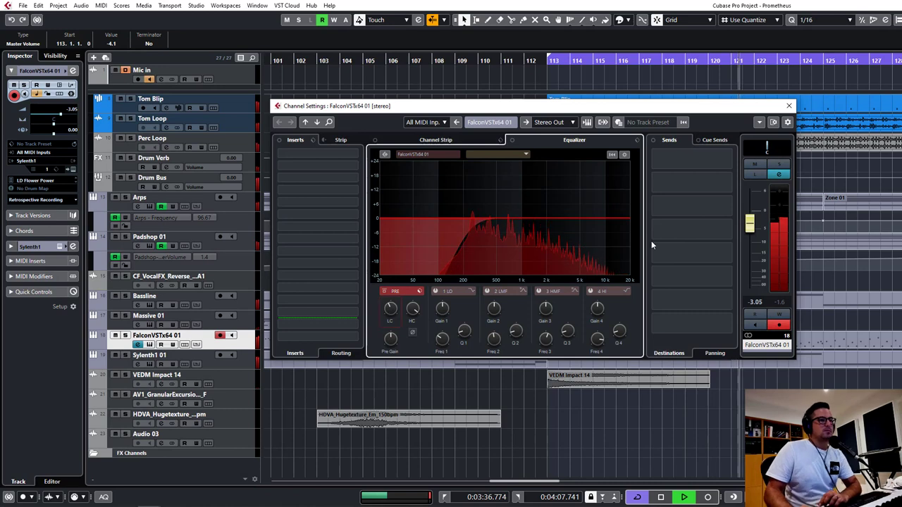
click(788, 106)
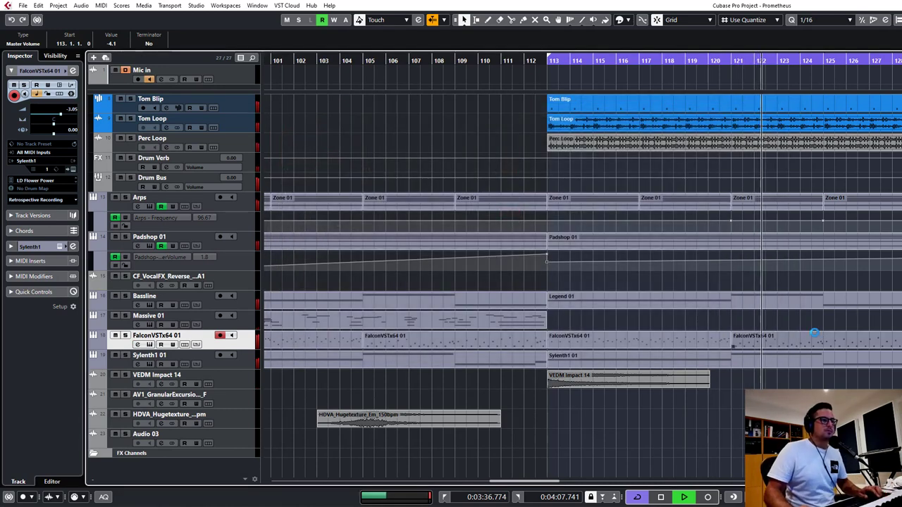
Step: Copy the HDVA_Hugetexture_Em_150bpm clip from bar 103 to bar 119 on the same track
scroll(644, 318, down, 5)
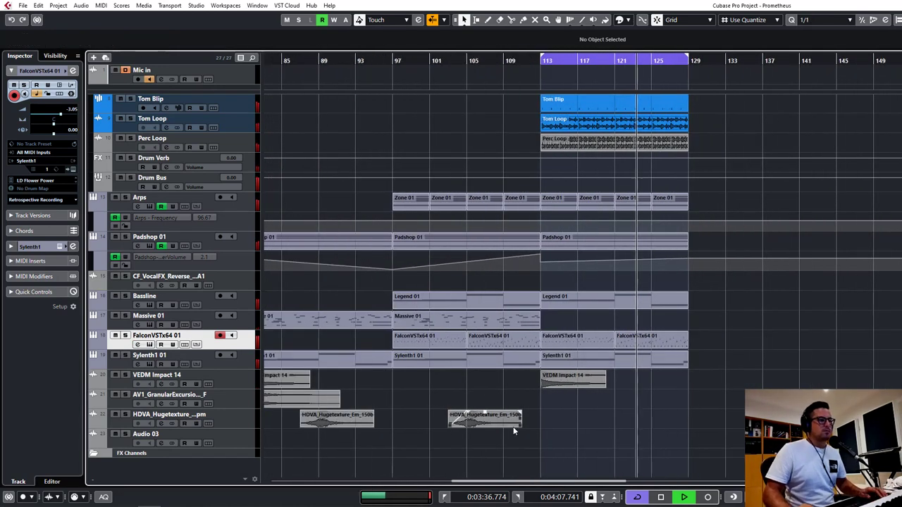
drag(518, 419, 658, 422)
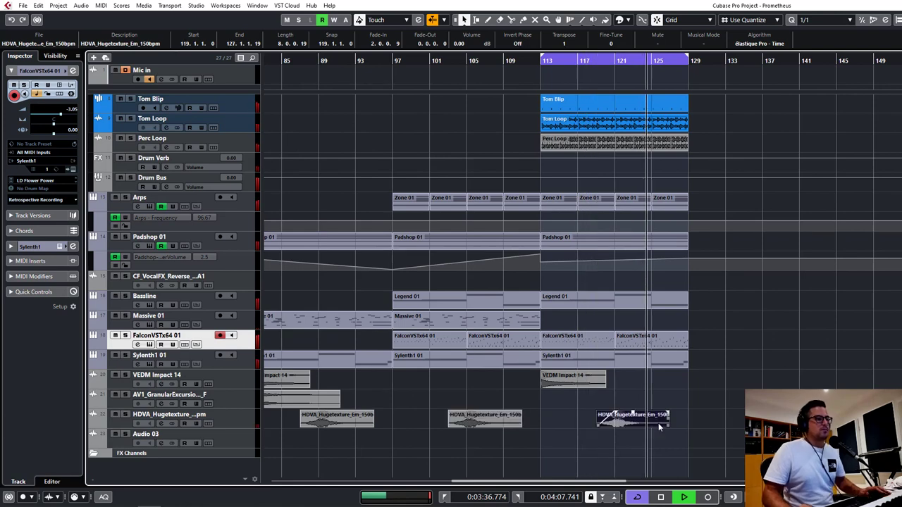
click(693, 276)
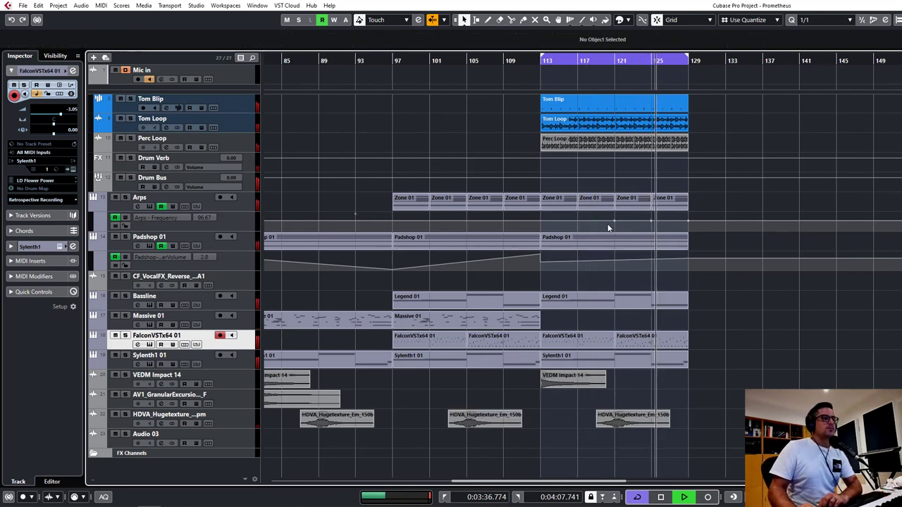
Step: Duplicate the Massive 01 part at bar 97 so the copy fills bars 113–129
scroll(585, 254, up, 3)
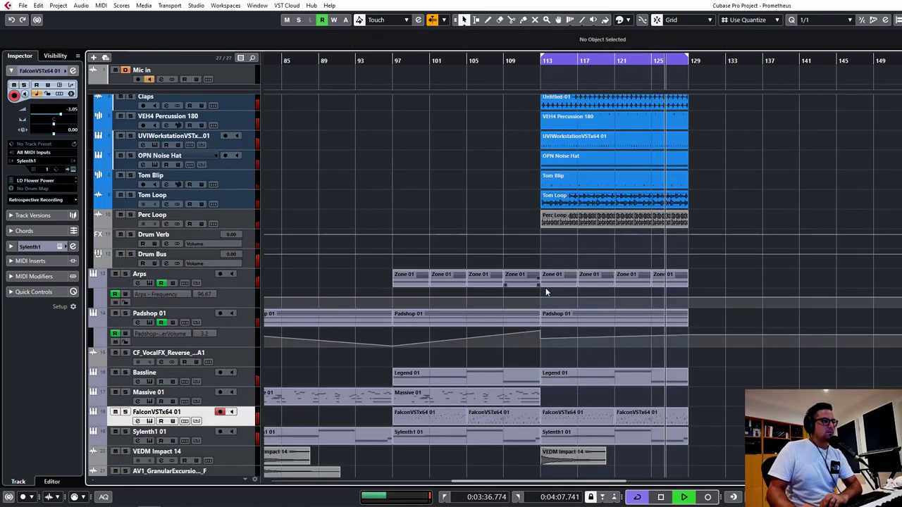
scroll(455, 185, up, 3)
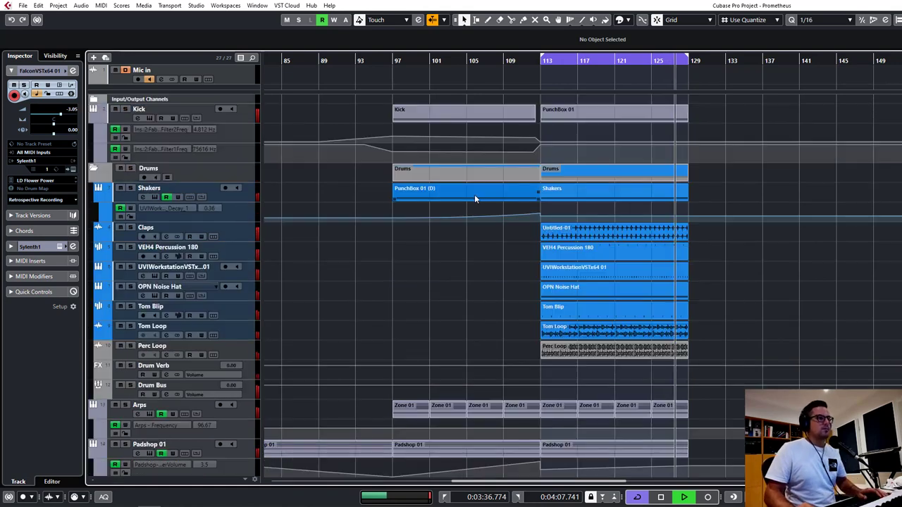
scroll(493, 189, down, 5)
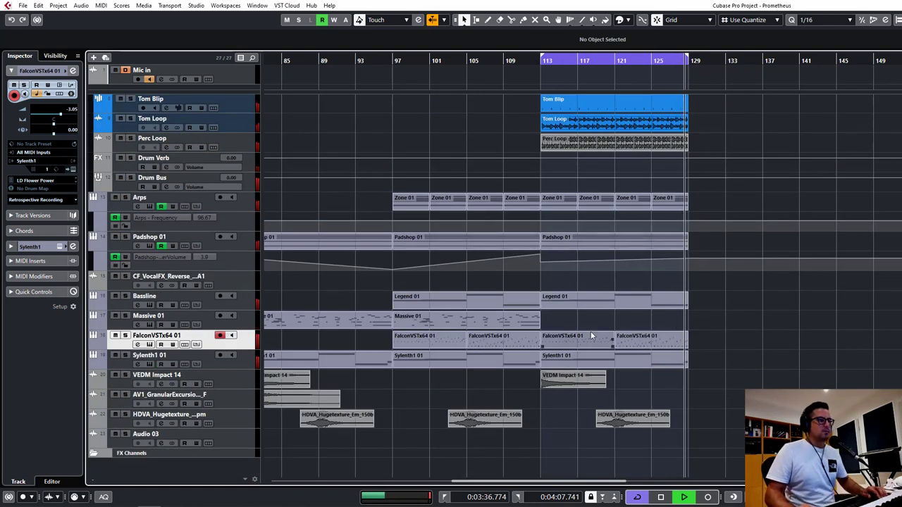
drag(266, 326, 265, 326)
click(516, 327)
key(ctrl+d)
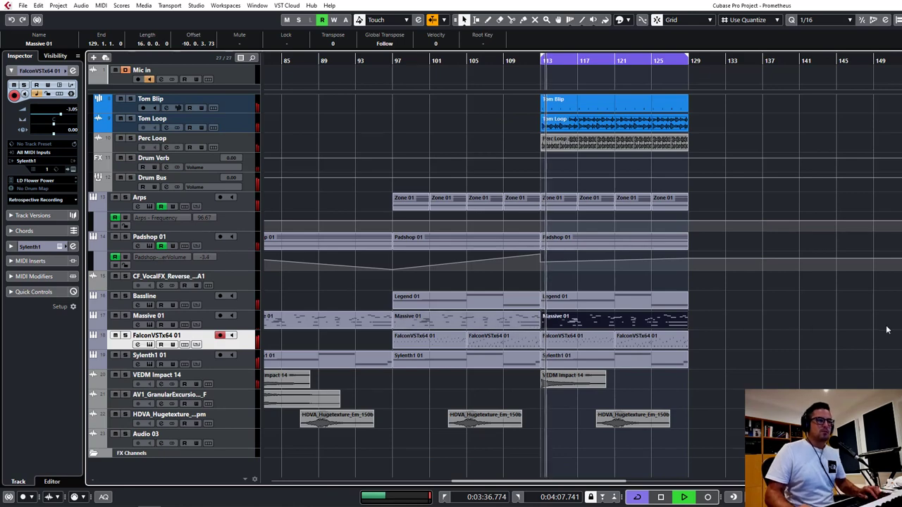
drag(885, 329, 540, 326)
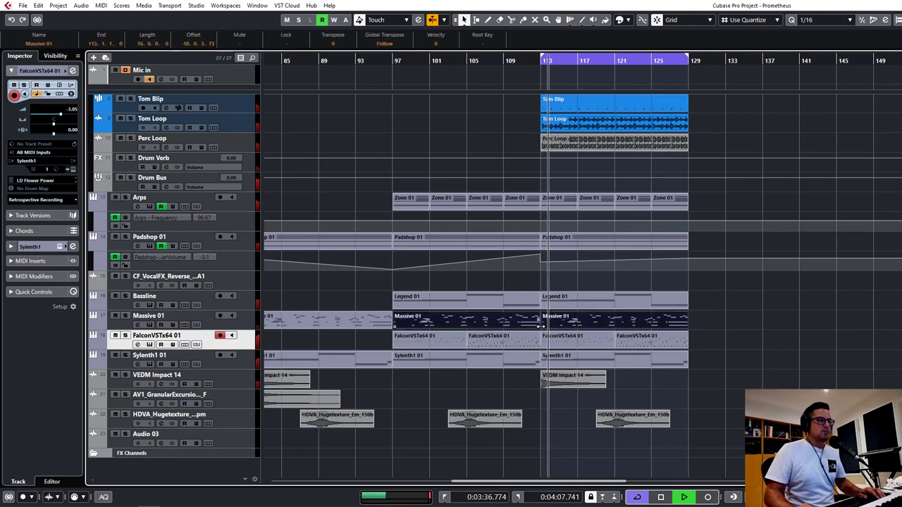
Step: Add an instrument track with the Unfiltered Audio LION synth below the Audio 03 track
click(465, 421)
click(253, 443)
right_click(228, 431)
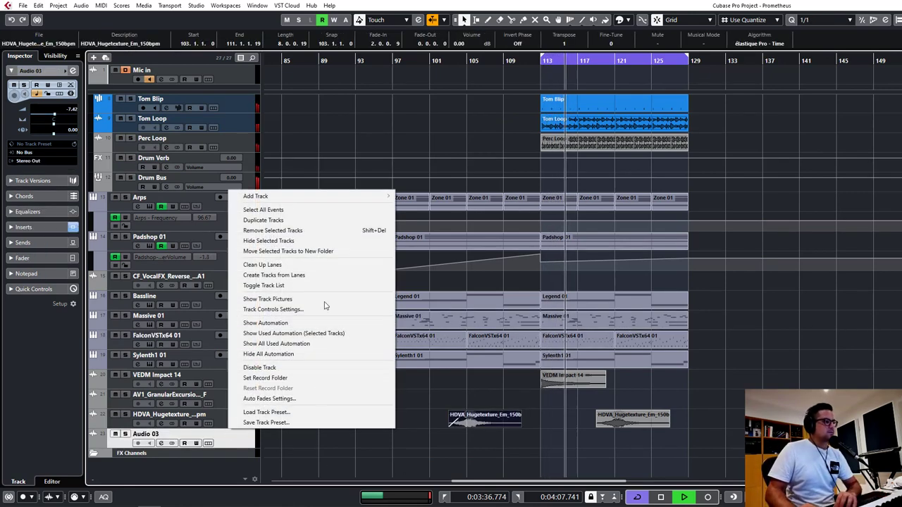
mouse_move(296, 197)
click(416, 206)
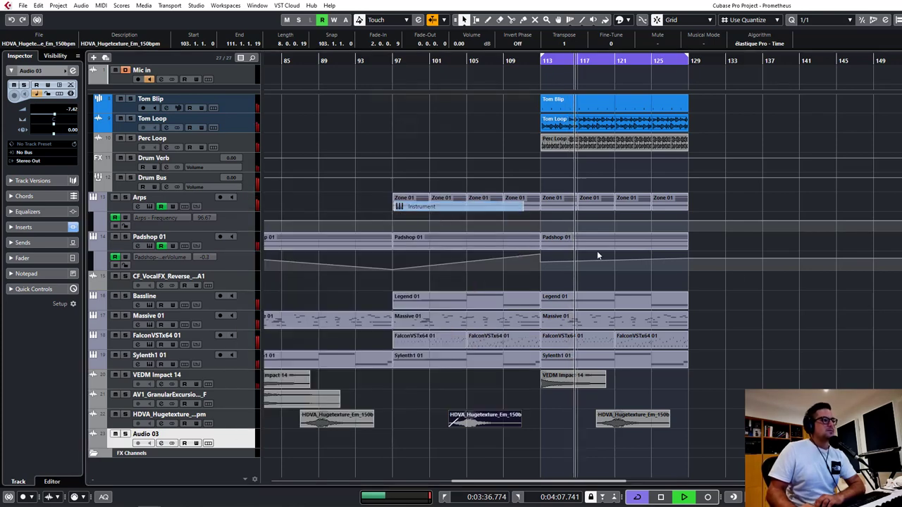
click(524, 160)
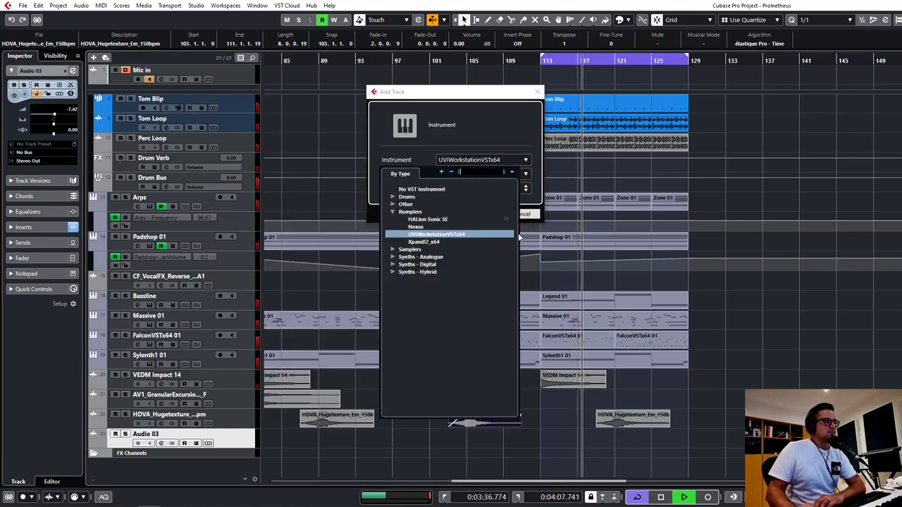
click(398, 258)
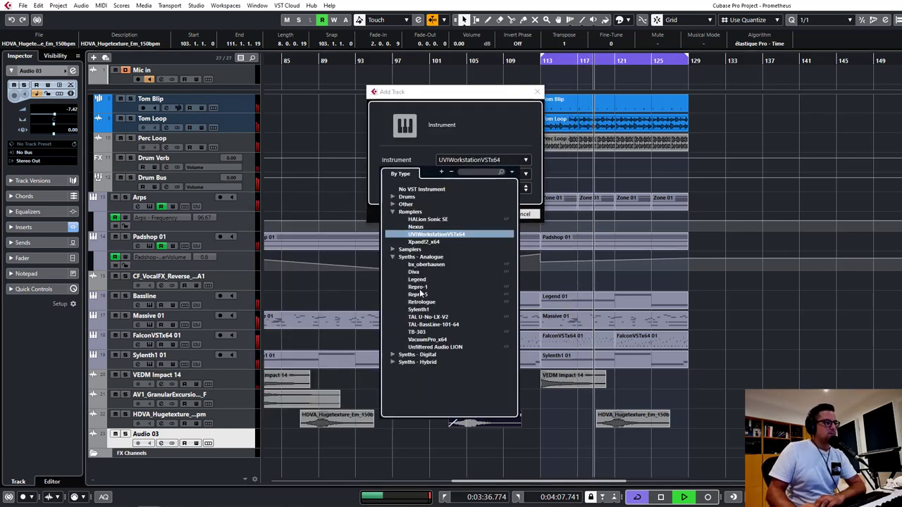
click(447, 348)
click(480, 214)
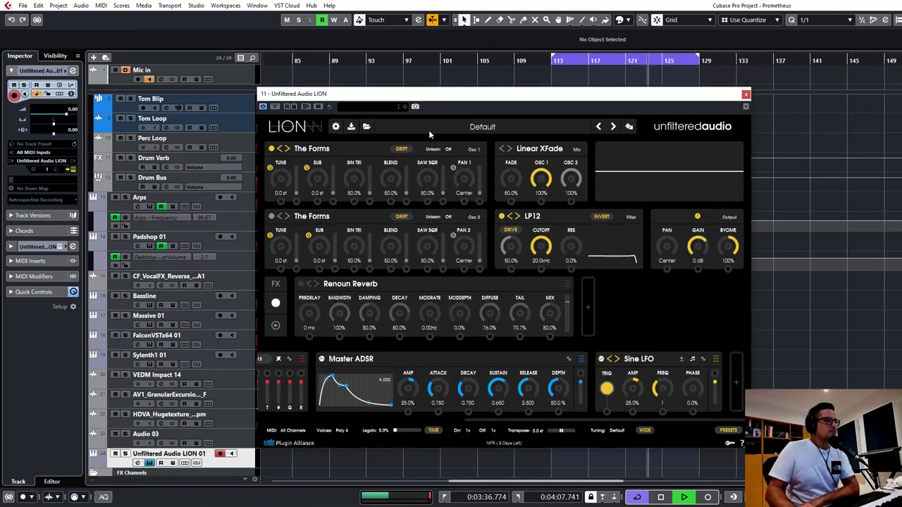
Step: Audition LION's user presets PD Granules PROTO and PD King of the jungle PROTO, and leave PD Mufasa Pads PROTO loaded
click(428, 130)
mouse_move(431, 245)
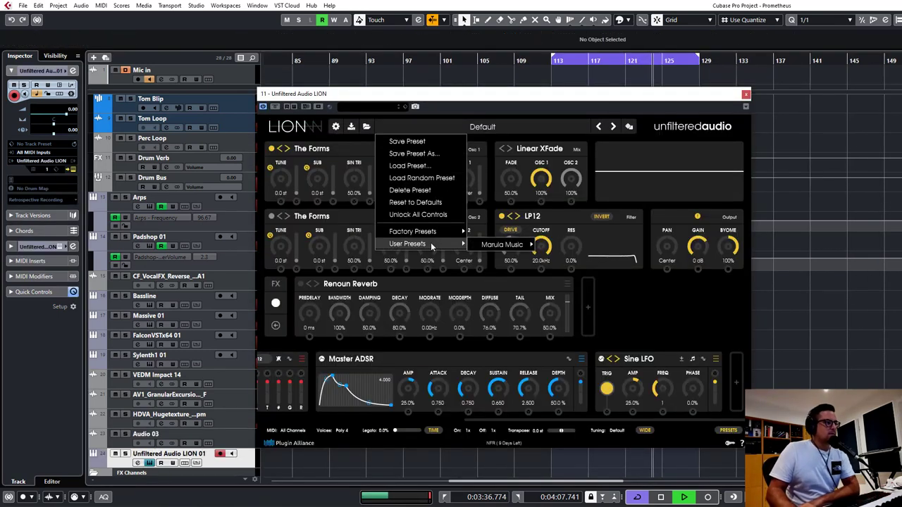
mouse_move(502, 244)
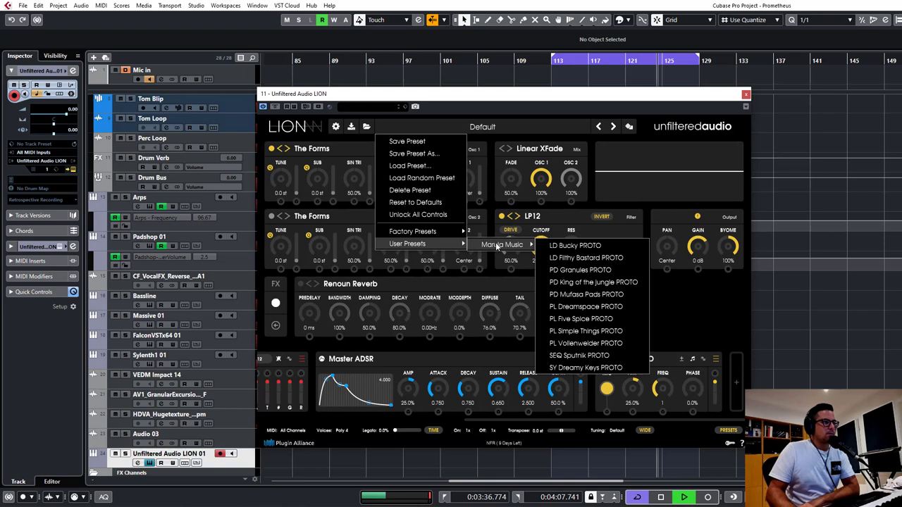
click(579, 270)
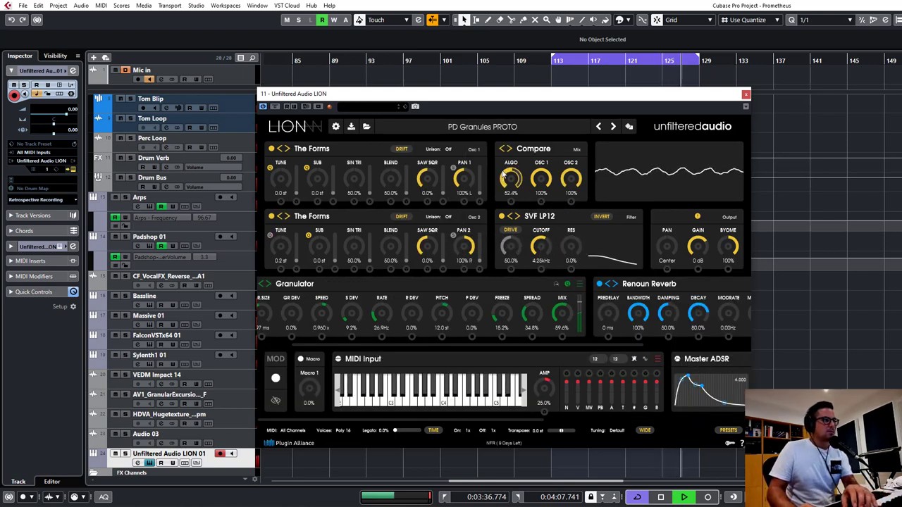
click(613, 128)
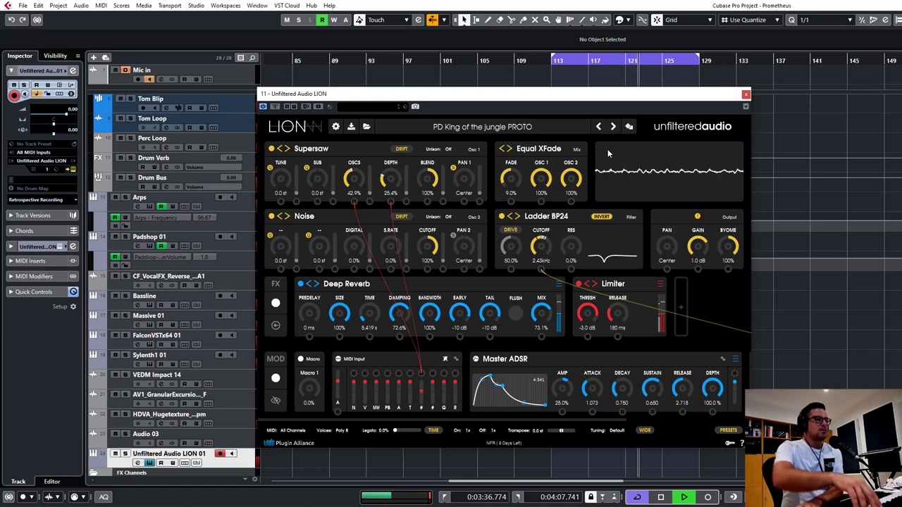
click(613, 127)
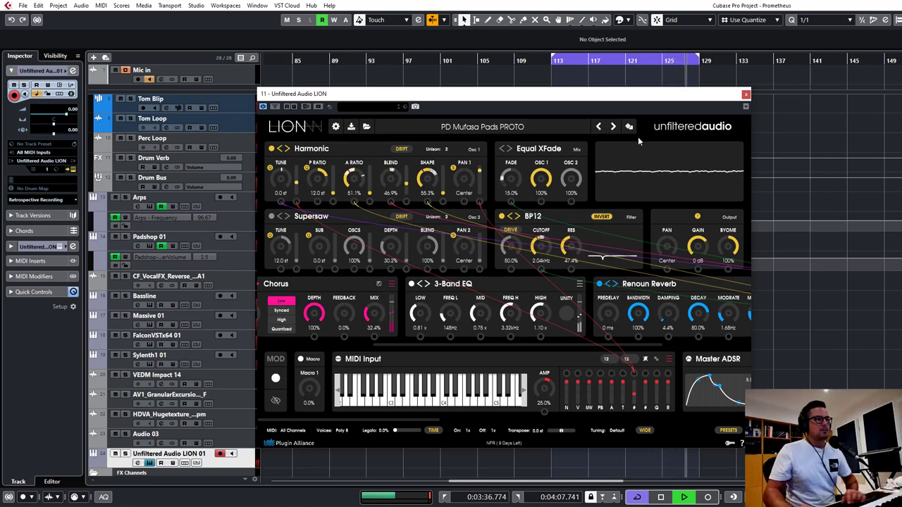
drag(638, 93, 442, 68)
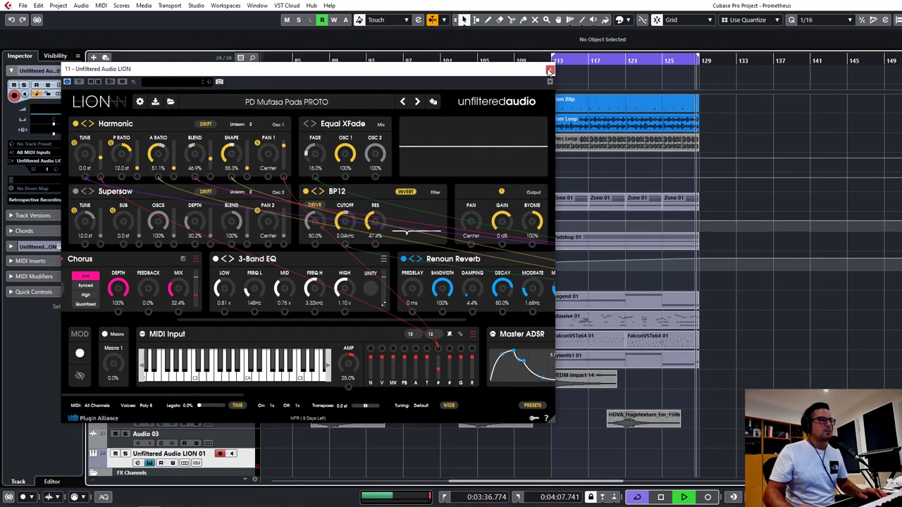
click(550, 70)
Step: Add an instrument track with theRiser_x64 below the Unfiltered Audio LION 01 track
scroll(509, 135, left, 2)
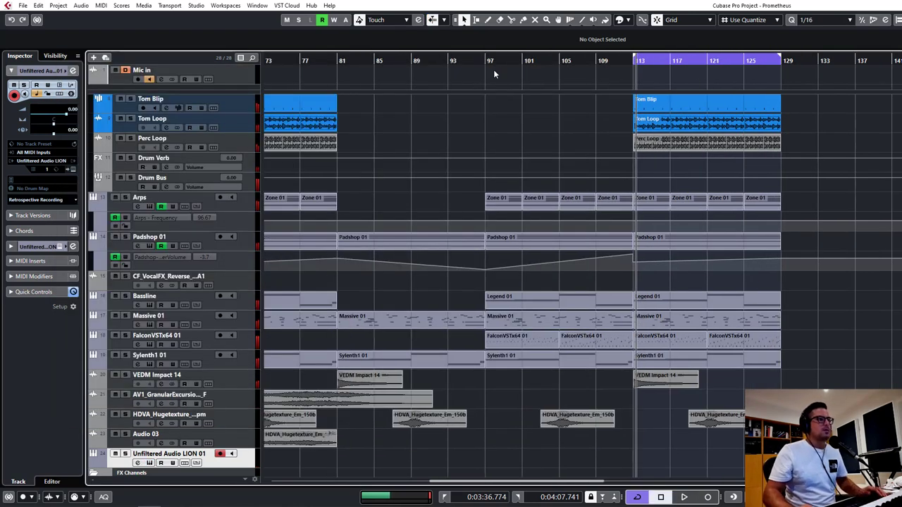
scroll(485, 134, left, 4)
scroll(485, 195, down, 1)
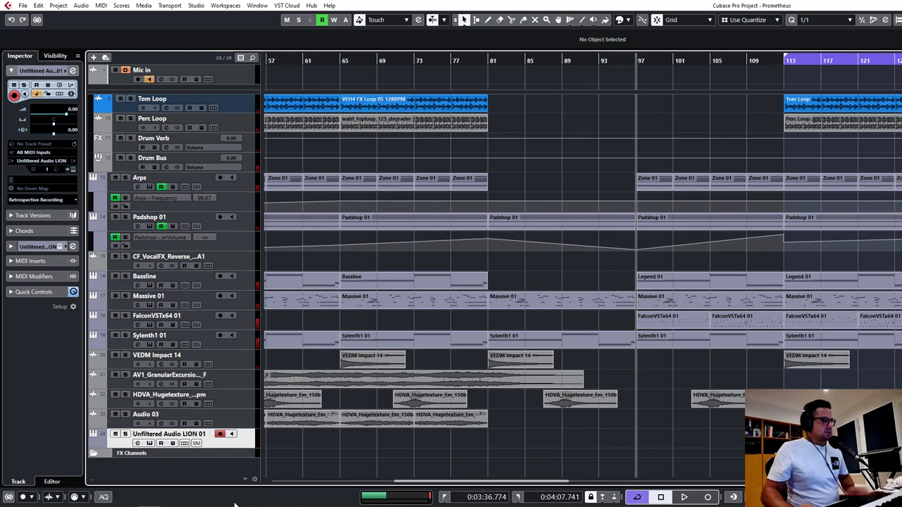
right_click(239, 445)
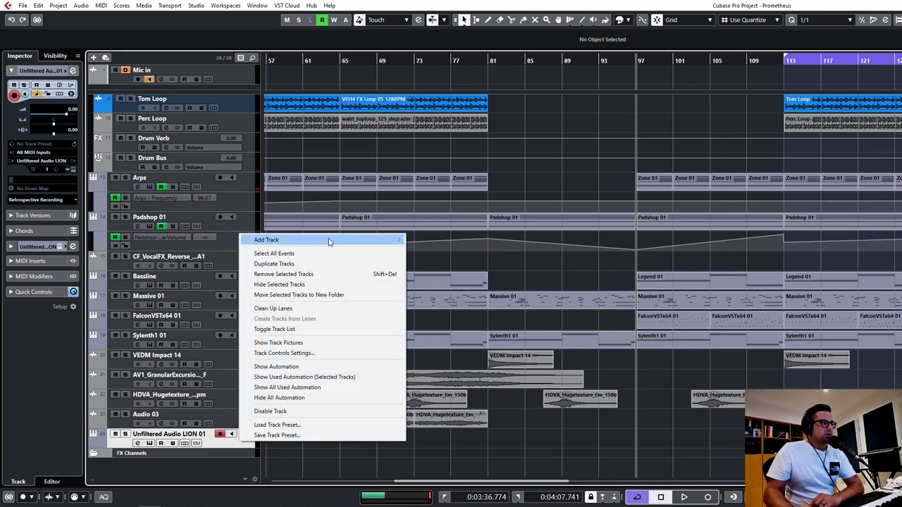
mouse_move(329, 241)
click(421, 250)
click(456, 161)
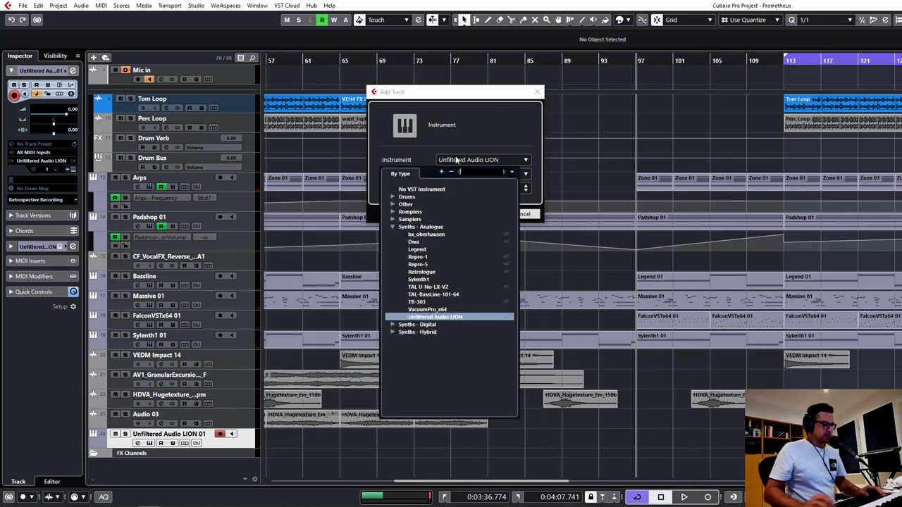
text(ris)
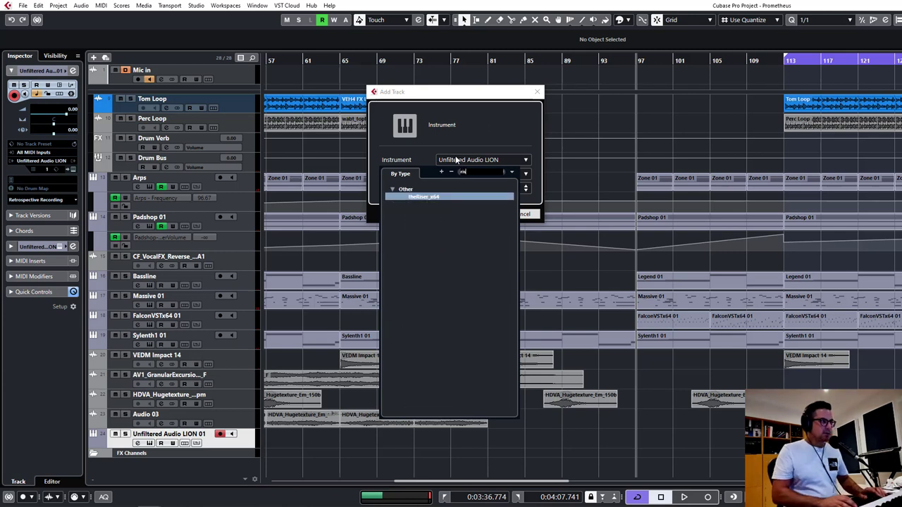
key(Return)
click(483, 215)
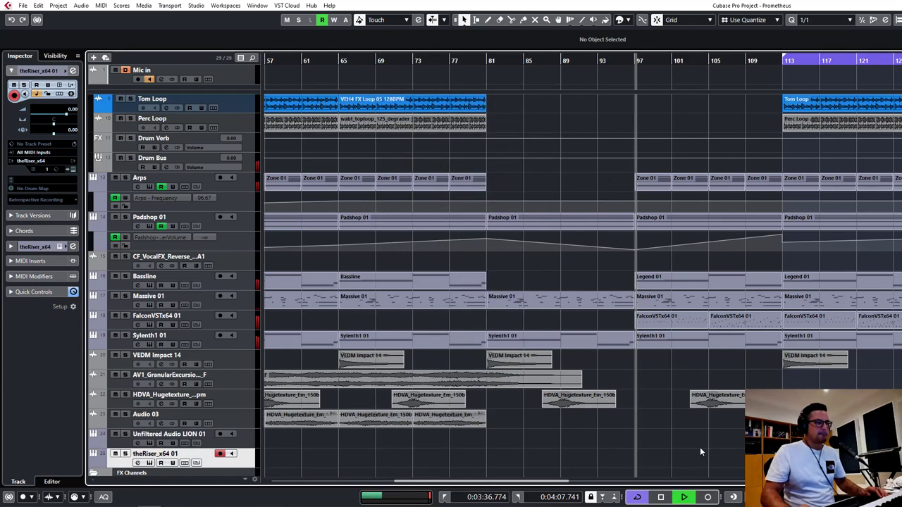
Step: Create an empty 16-bar part on the theRiser_x64 01 track from bar 97 to bar 113 and open its lowest octaves for note editing
drag(634, 459, 775, 462)
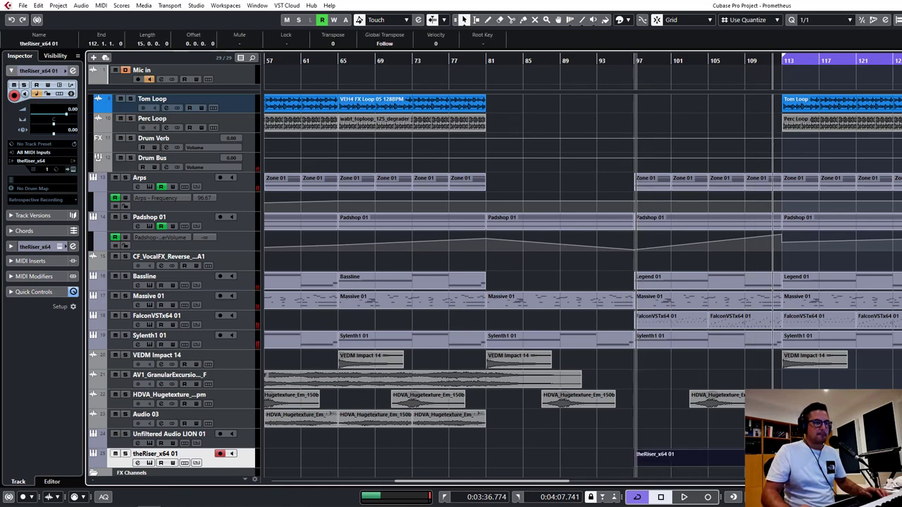
double_click(759, 459)
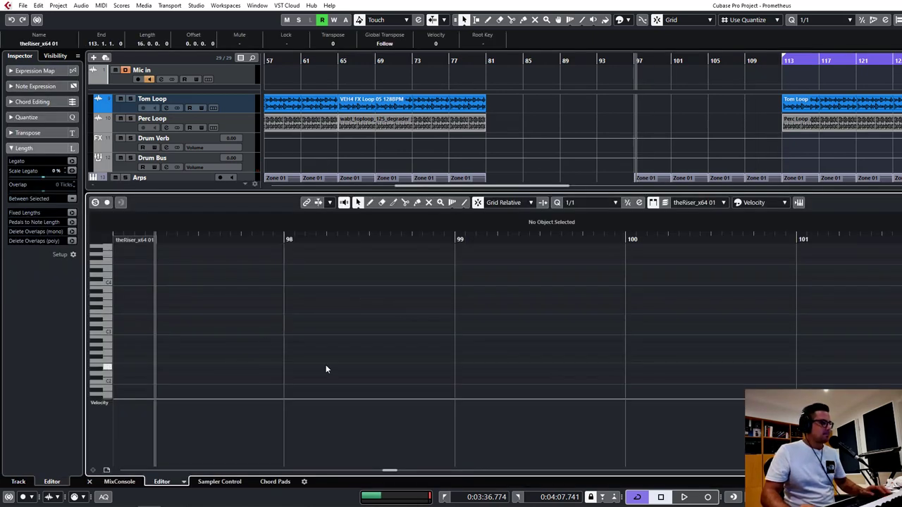
scroll(239, 359, down, 6)
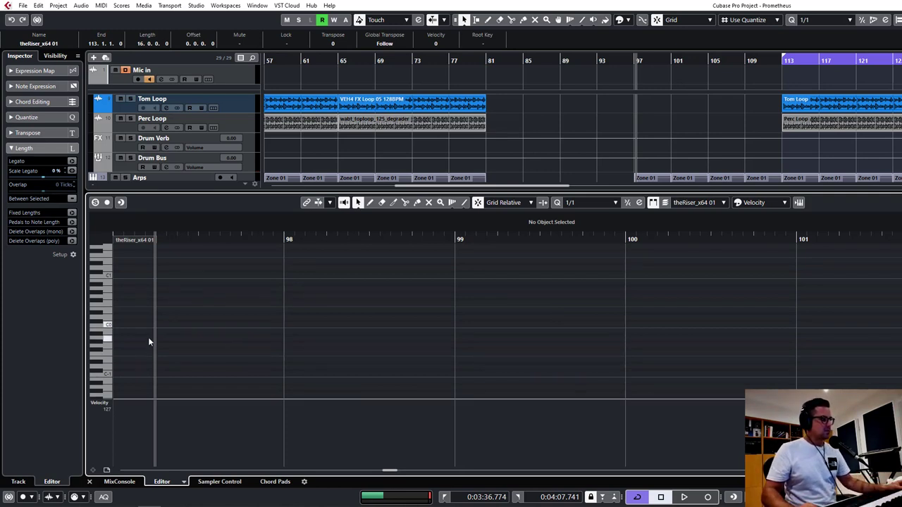
scroll(148, 336, down, 1)
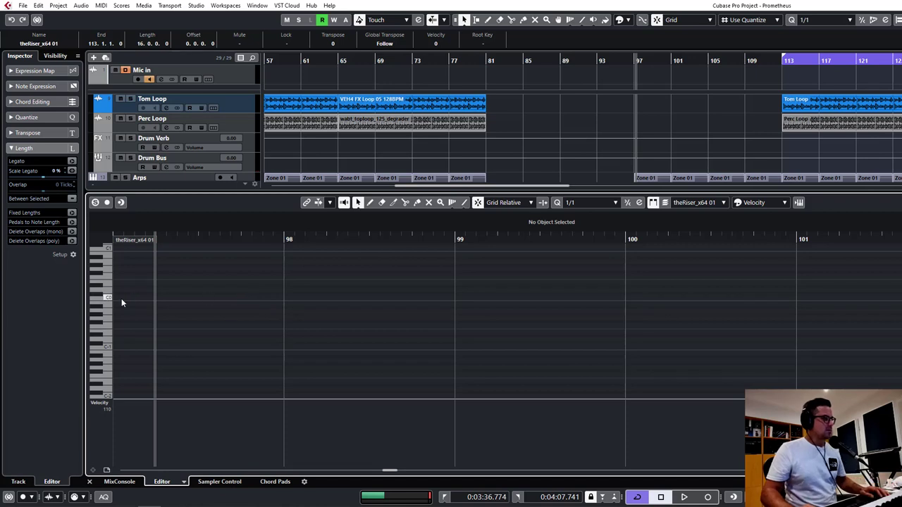
Step: Draw a C0 note in the riser part from bar 97 to bar 113 and start playback
mouse_move(121, 298)
mouse_down()
mouse_move(874, 297)
mouse_move(785, 289)
mouse_up()
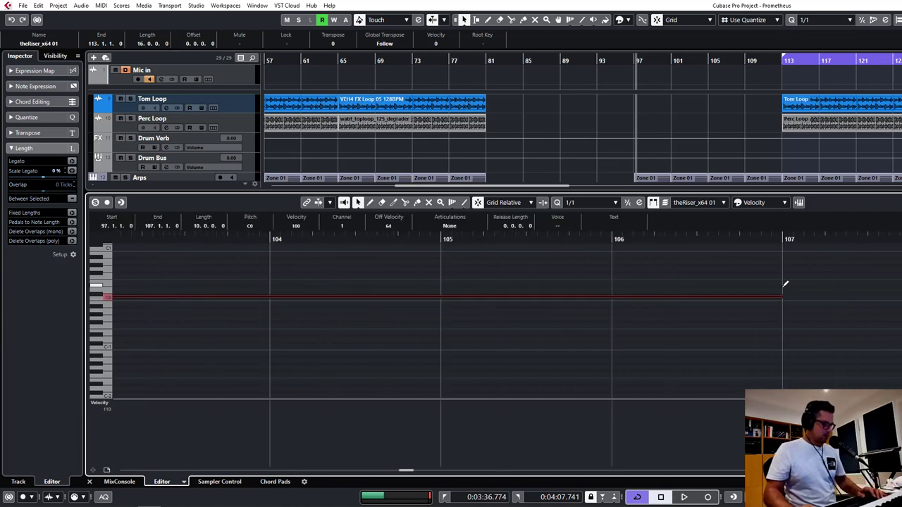
key(g)
key(g)
key(g)
key(g)
key(g)
key(g)
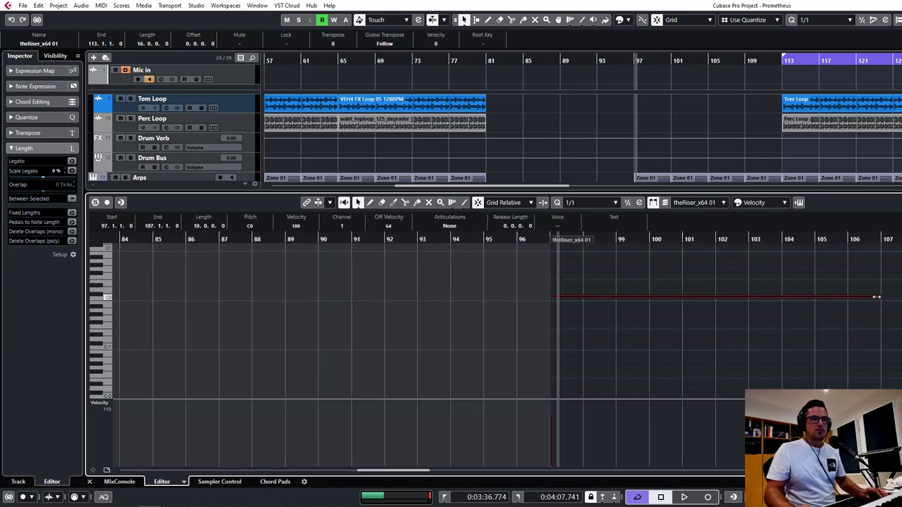
drag(900, 299, 655, 302)
drag(512, 327, 65, 315)
key(space)
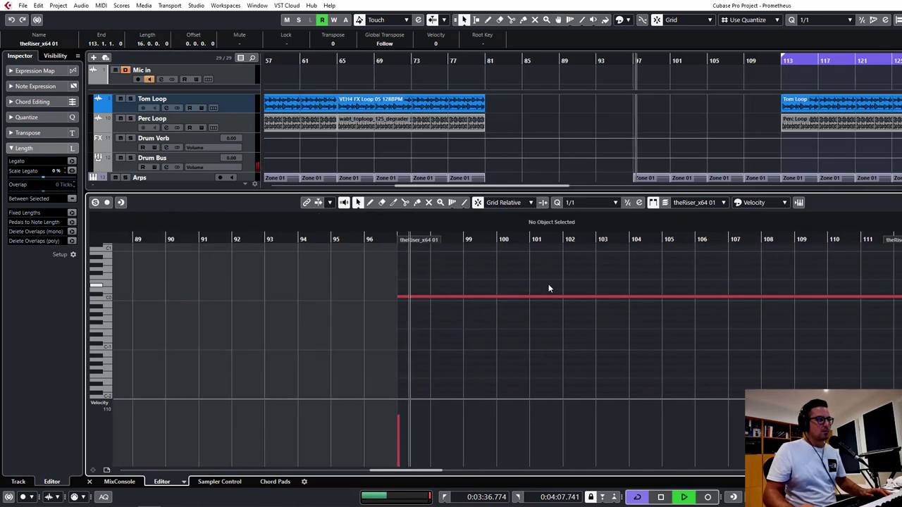
Step: Transpose the riser note down an octave to C-1 and restart playback of the arrangement from bar 97
key(ctrl+e)
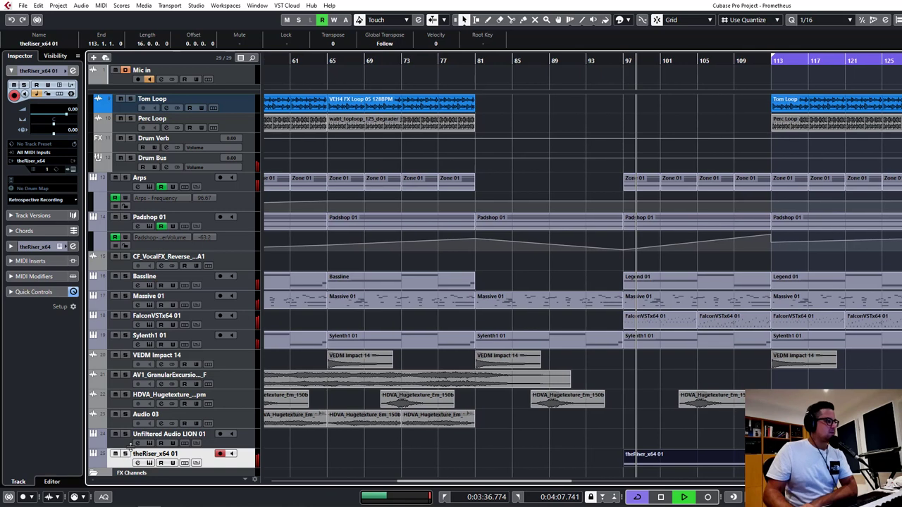
click(637, 465)
click(659, 440)
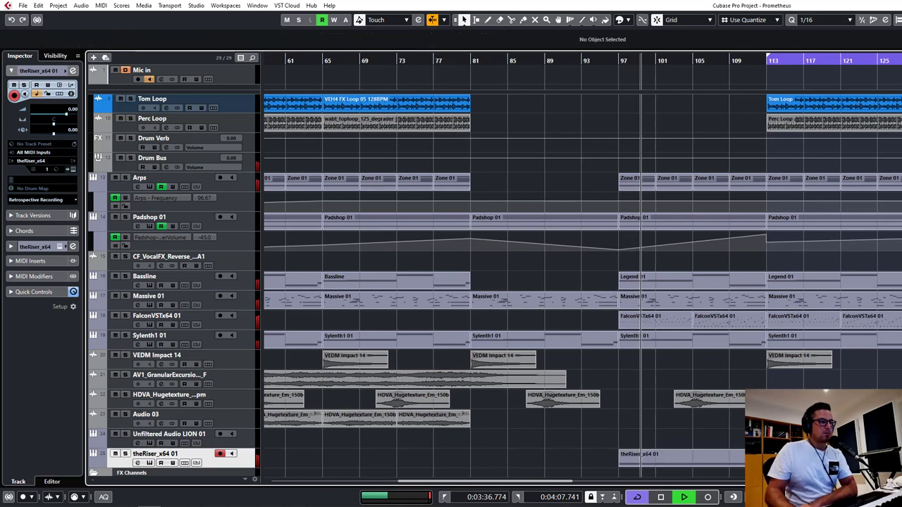
scroll(658, 440, down, 1)
click(708, 437)
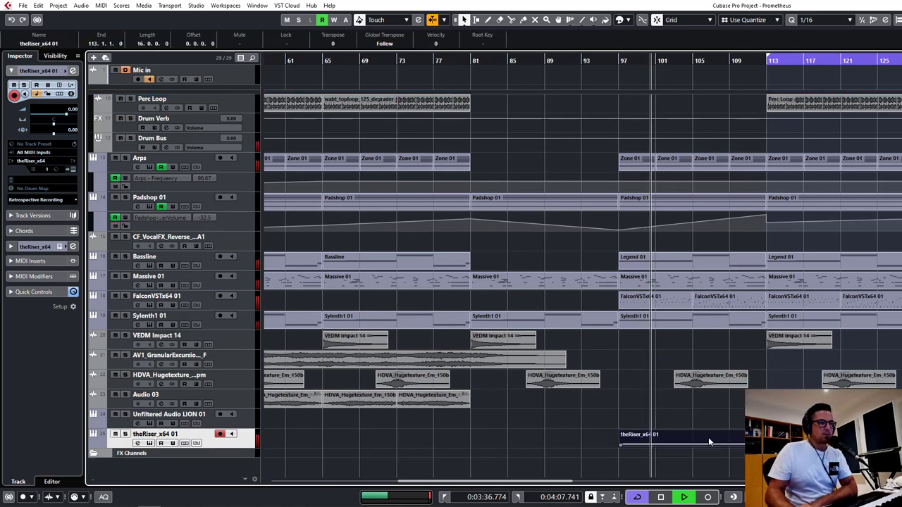
double_click(713, 441)
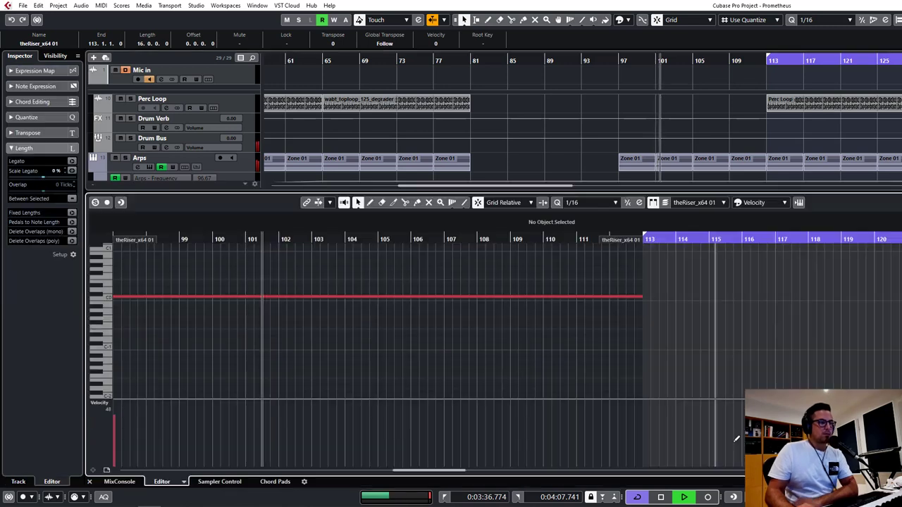
key(Return)
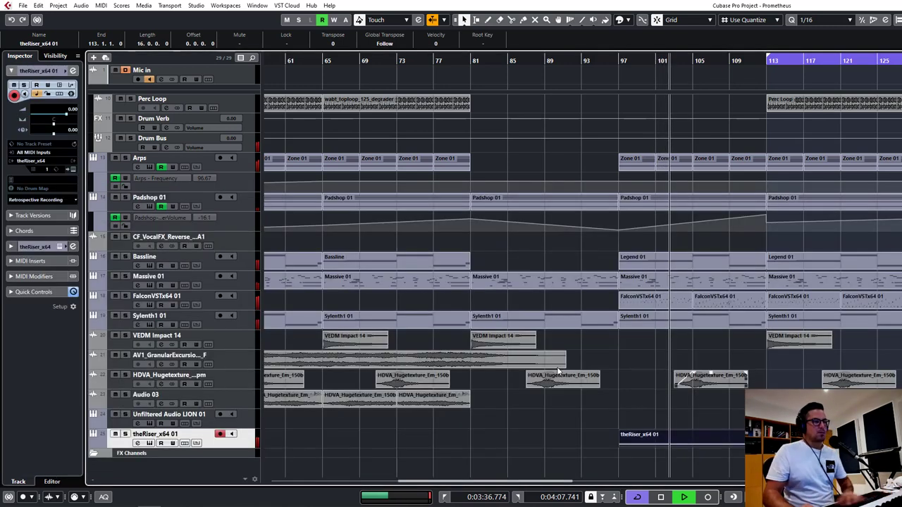
click(619, 61)
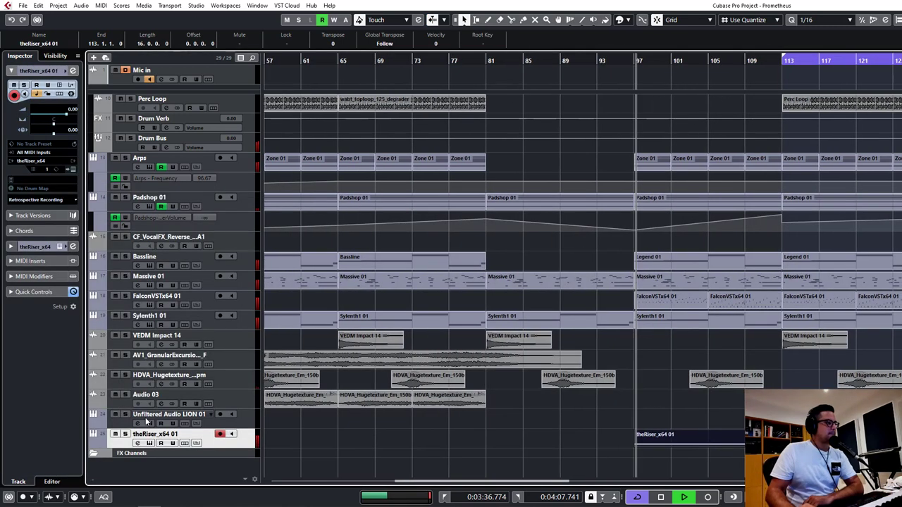
Step: In theRiser, lower the sweep generator's level to -inf dB and adjust the noise envelopes, filter cutoff start and resonance end
click(150, 442)
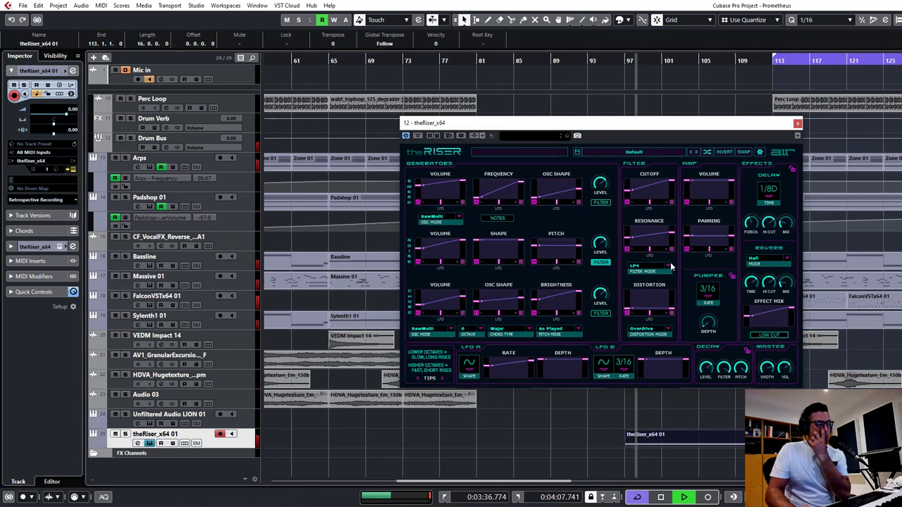
drag(602, 188, 603, 216)
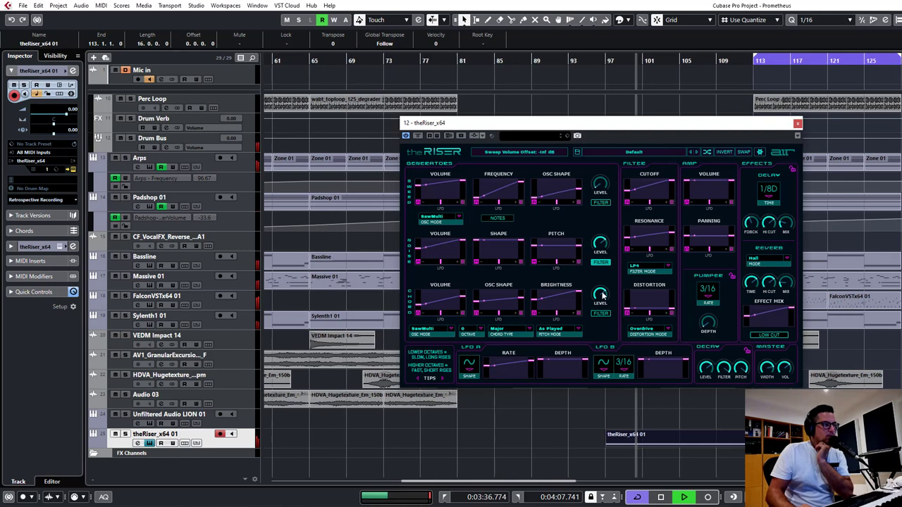
drag(600, 247, 579, 241)
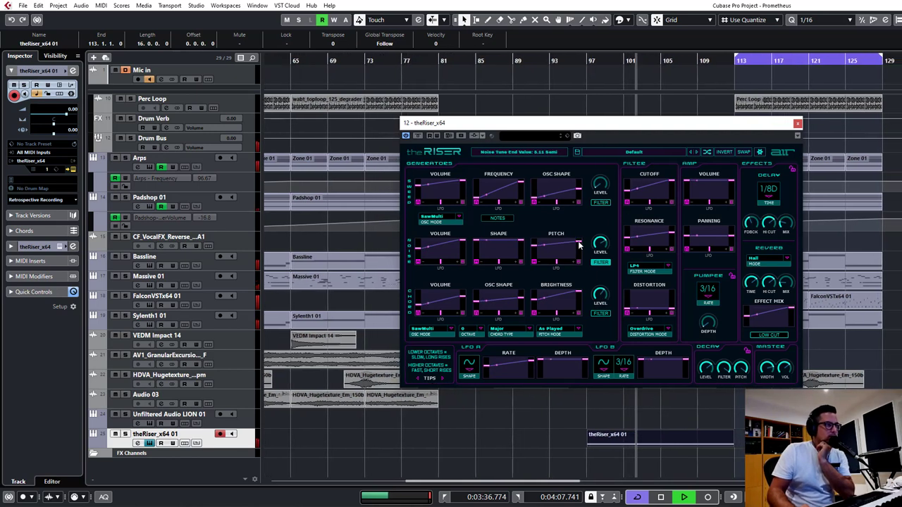
drag(418, 249, 419, 248)
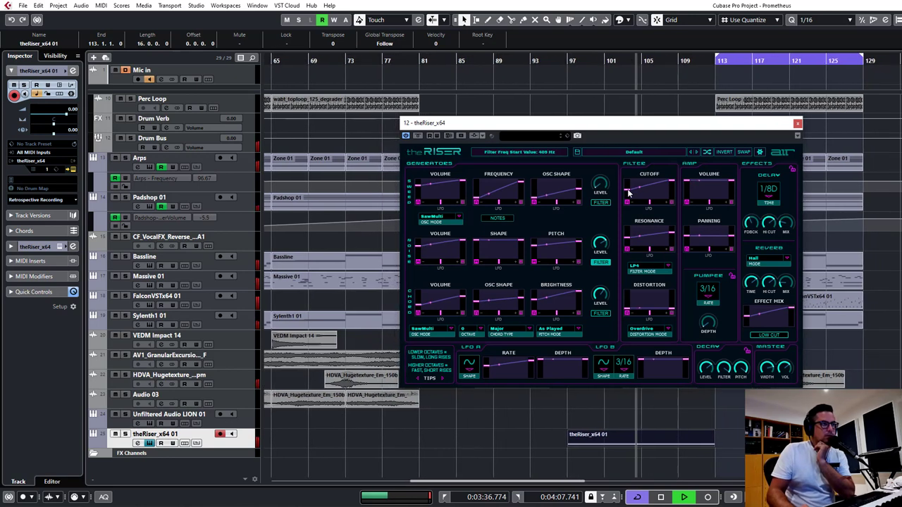
drag(627, 191, 627, 189)
drag(671, 234, 672, 237)
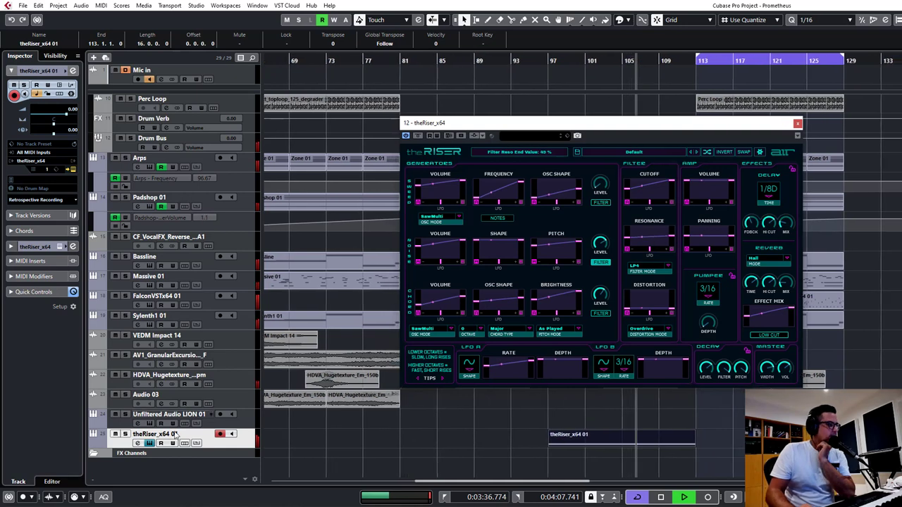
Step: Set the low-cut filter on the theRiser_x64 01 channel to about 1245 Hz
click(139, 444)
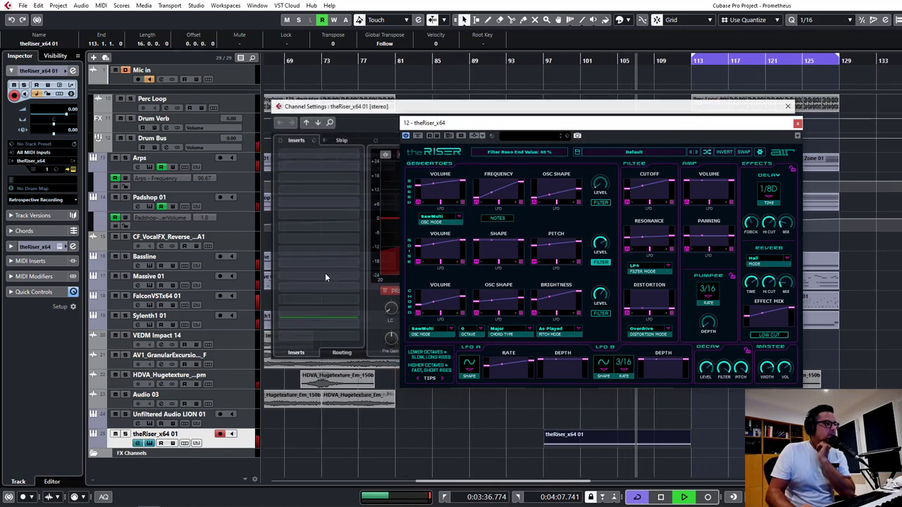
click(795, 126)
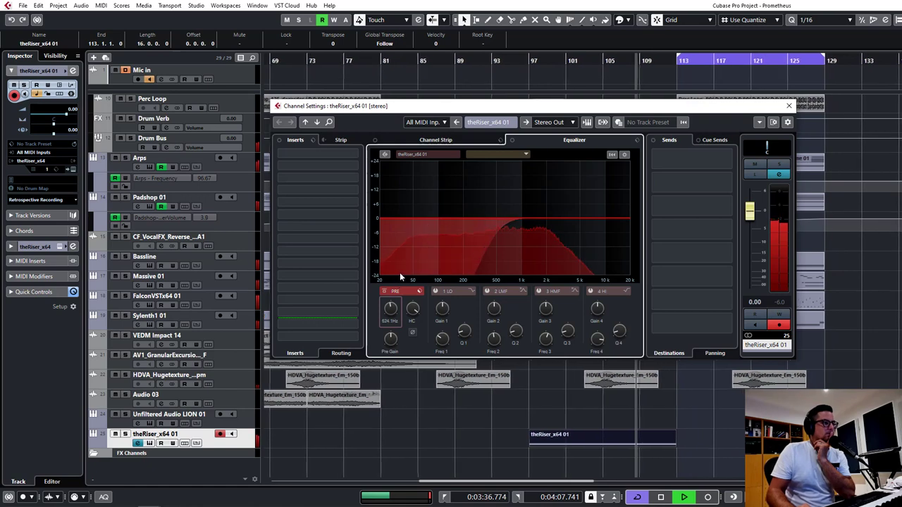
drag(400, 275, 400, 273)
drag(393, 308, 394, 305)
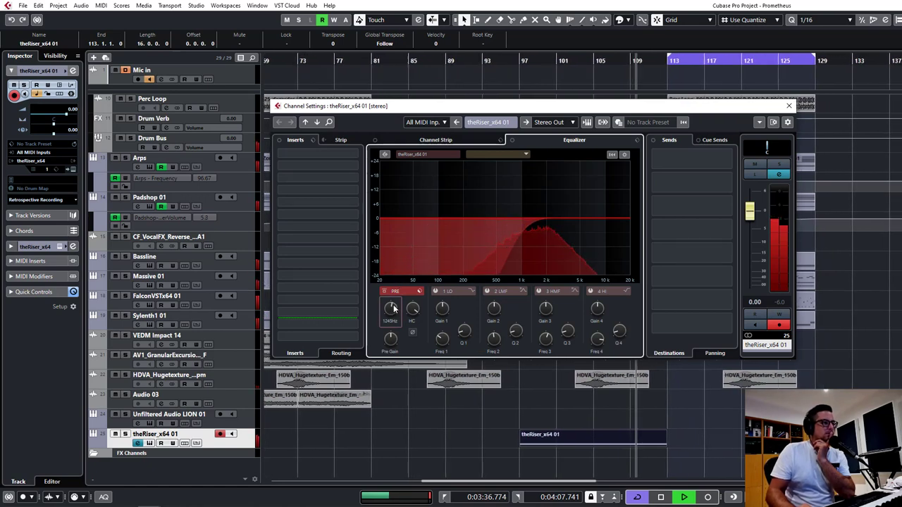
Step: Insert MixerDelay in the riser channel's first insert slot and set the R source delay to 10 ms
click(313, 156)
text(m)
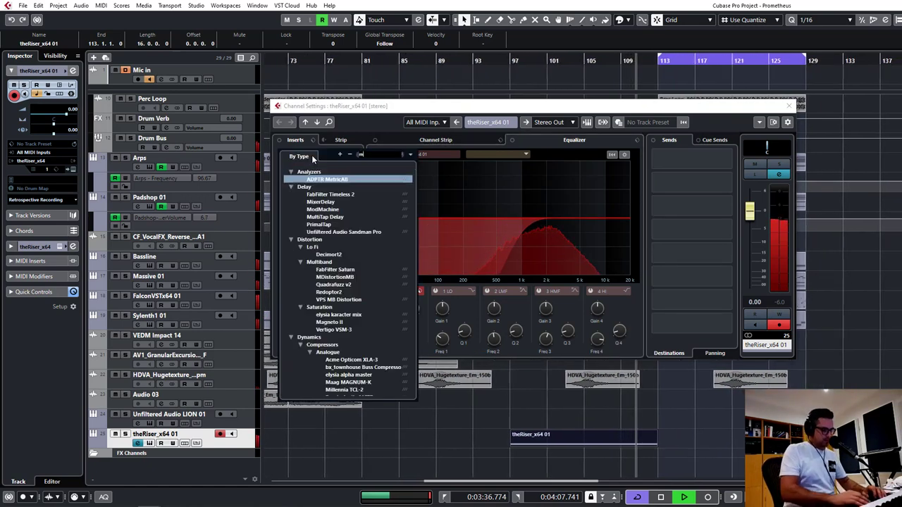
text(ixer)
key(Return)
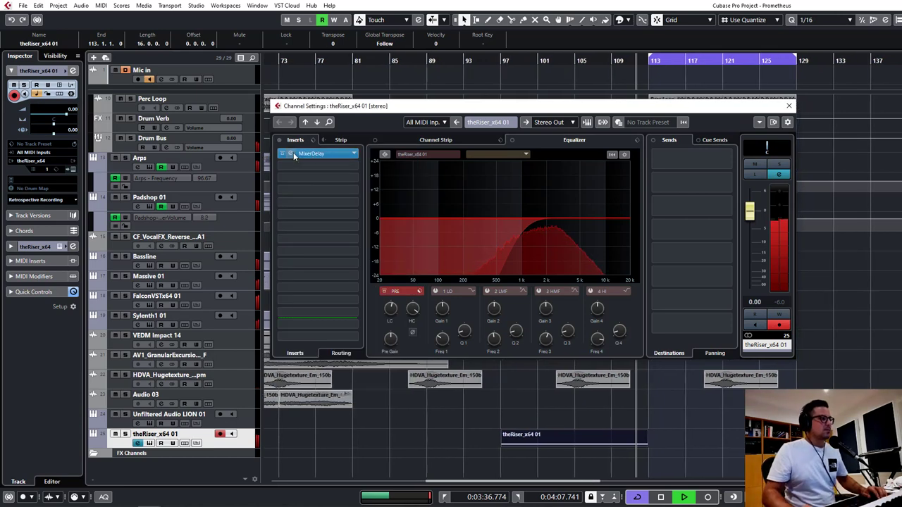
click(557, 279)
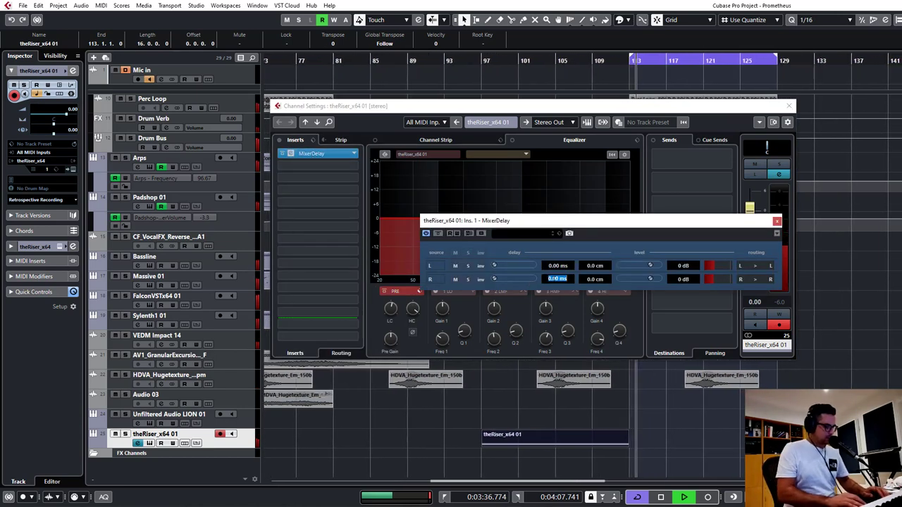
text(10)
key(Return)
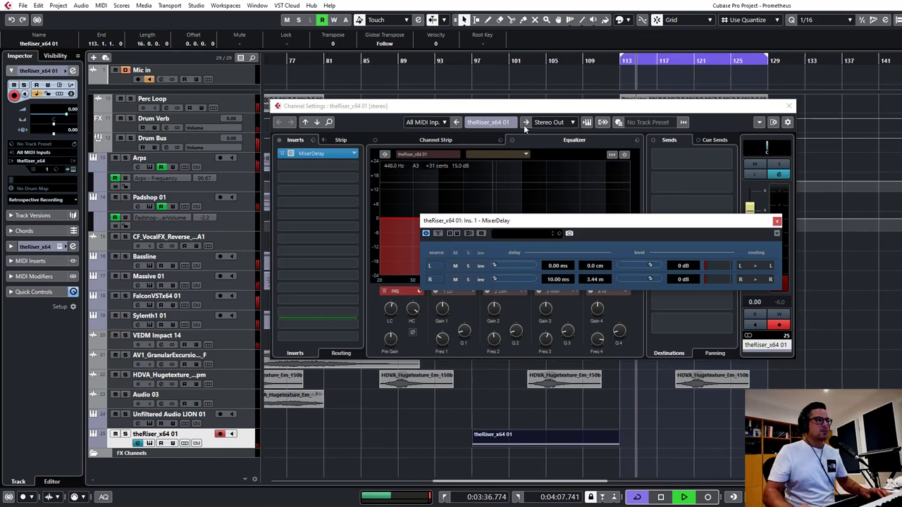
Step: Solo the riser track, raise its note an octave to C0, and play it from the start of the part
click(474, 69)
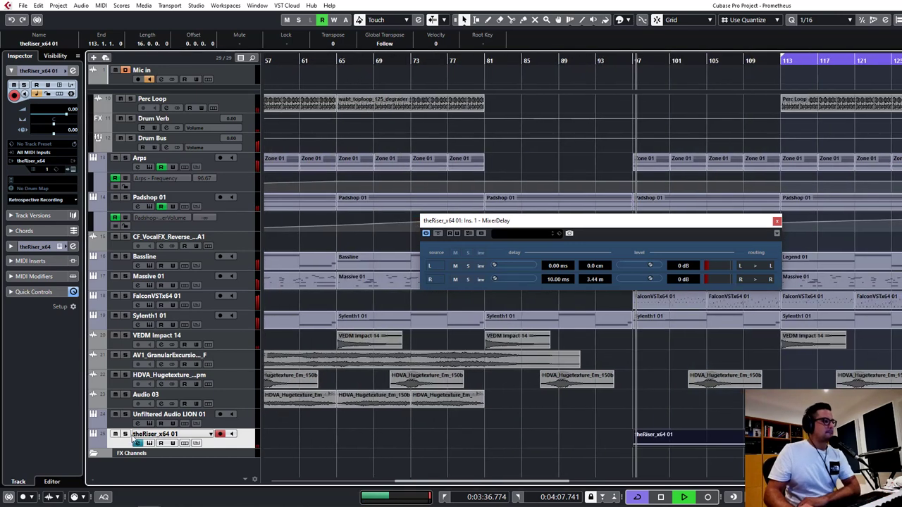
double_click(642, 435)
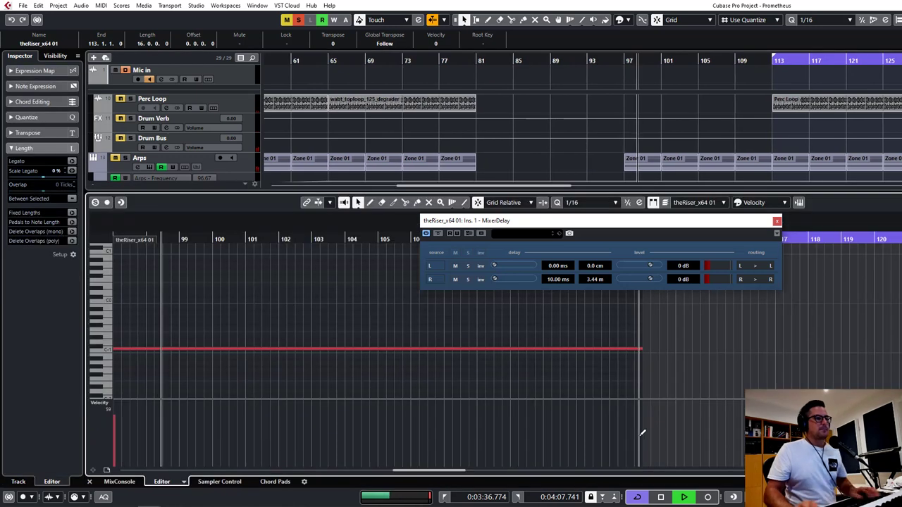
key(ctrl+a)
key(shift+Up)
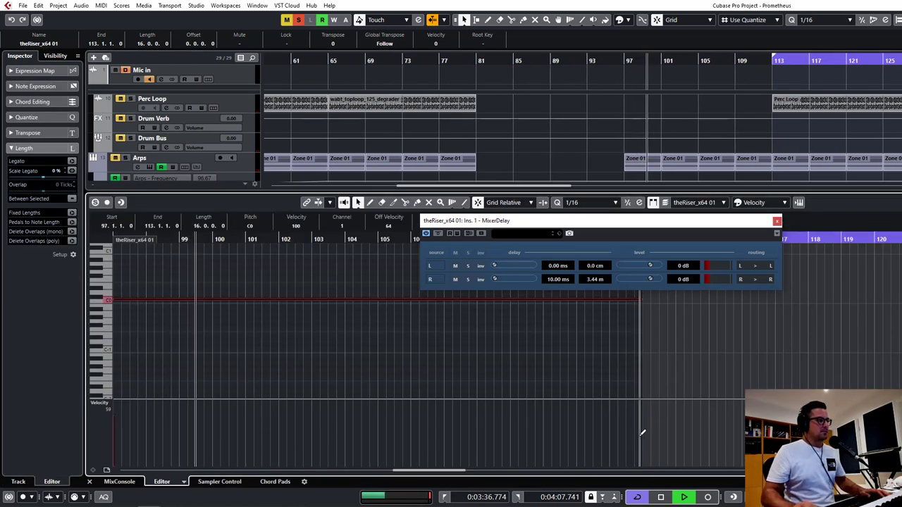
key(space)
drag(174, 239, 114, 240)
key(space)
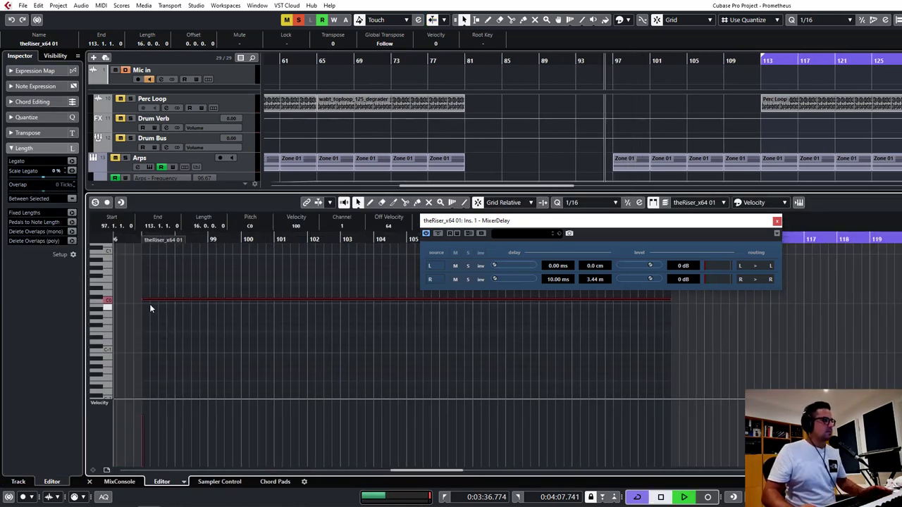
key(Return)
click(581, 379)
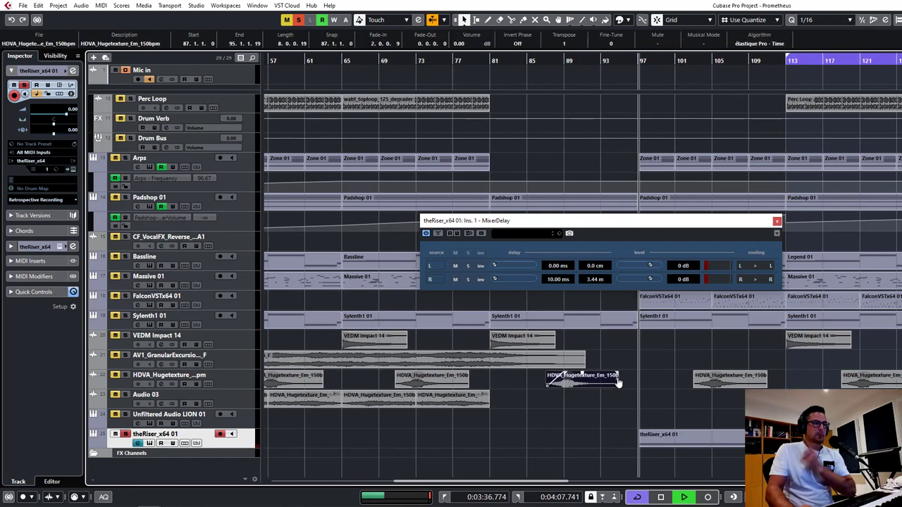
Step: Reshape theRiser's filter resonance envelope so it slopes downward from start to end
click(138, 443)
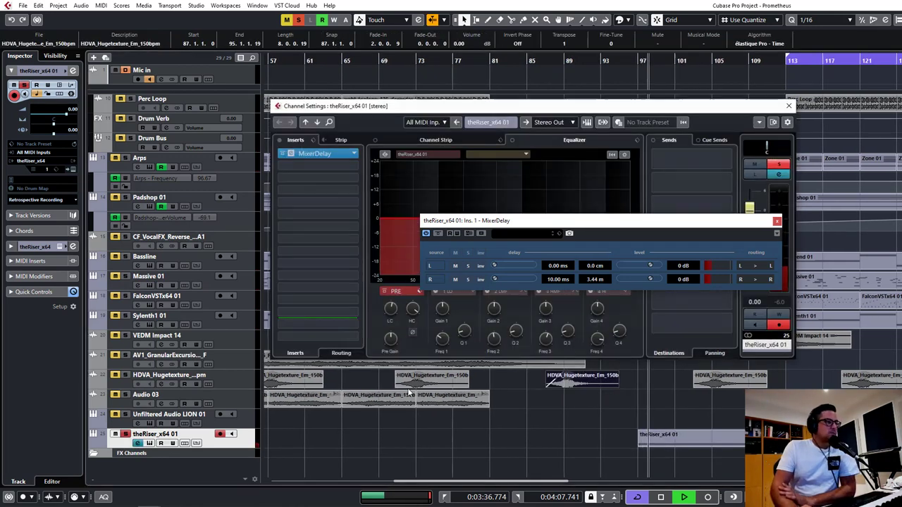
drag(504, 221, 683, 266)
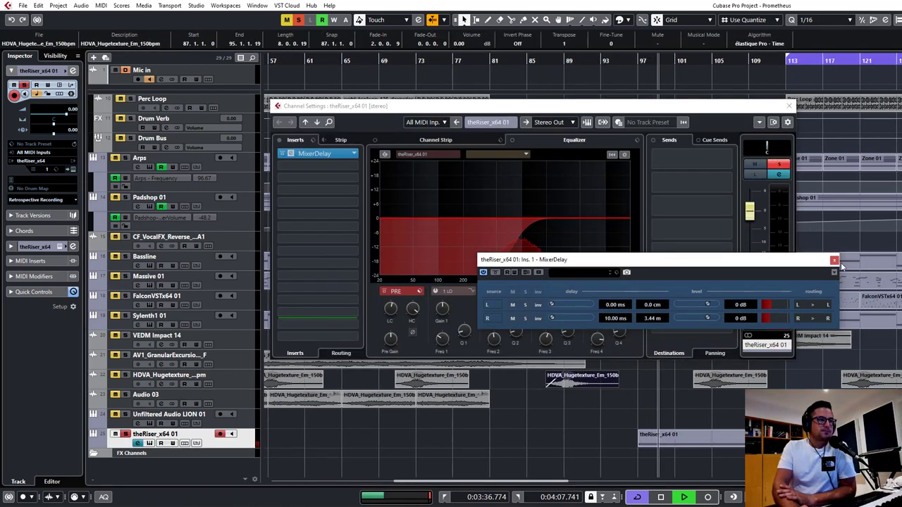
click(834, 260)
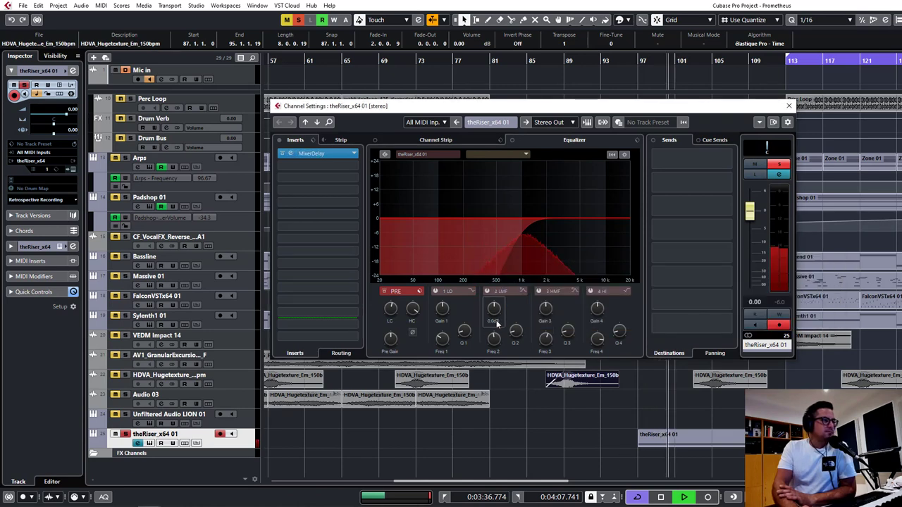
click(778, 175)
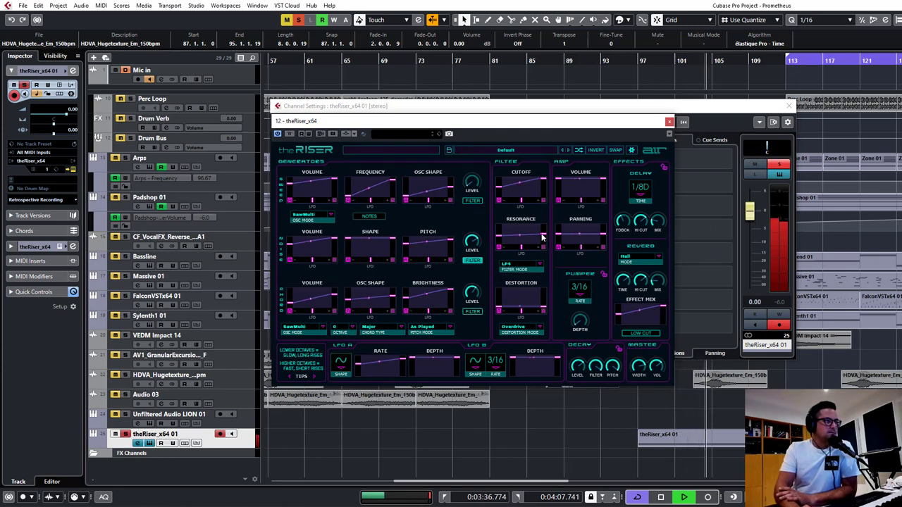
drag(541, 238, 498, 244)
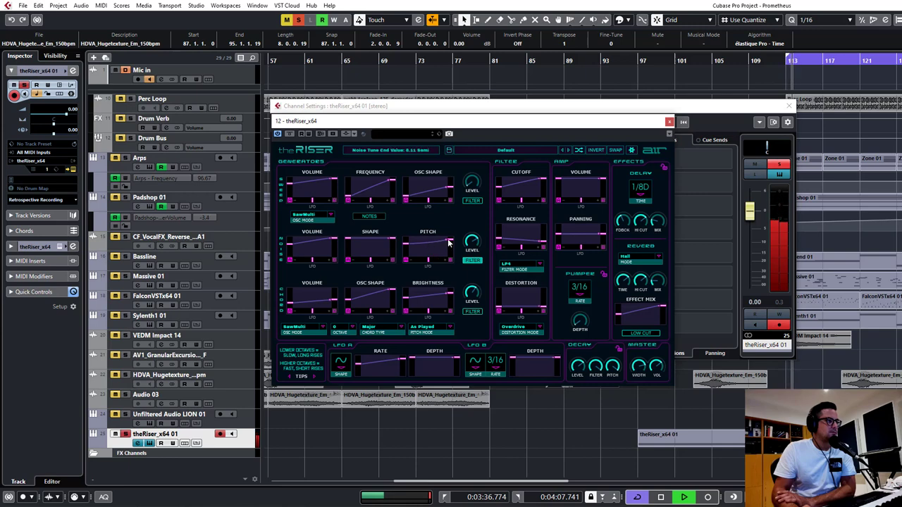
click(669, 122)
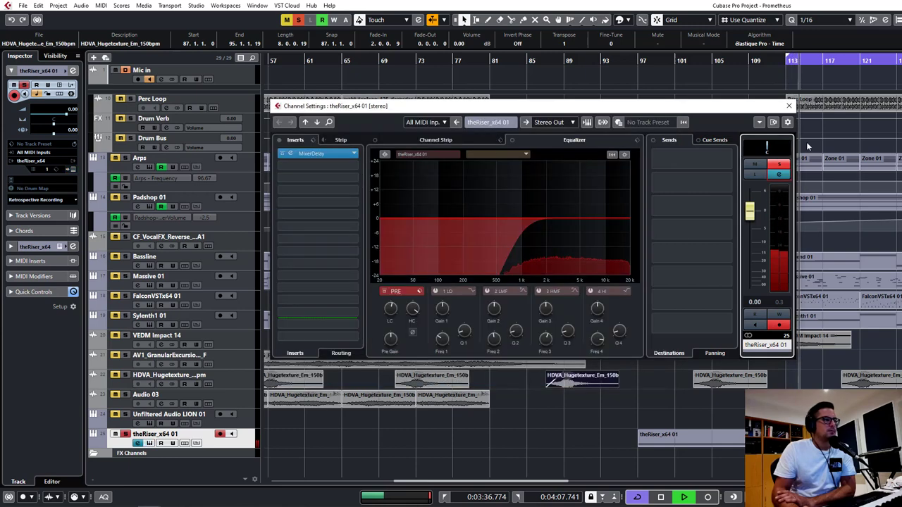
Step: Insert ValhallaVintageVerb after MixerDelay on the riser channel and raise the channel's low-cut frequency further
click(321, 154)
text(valha)
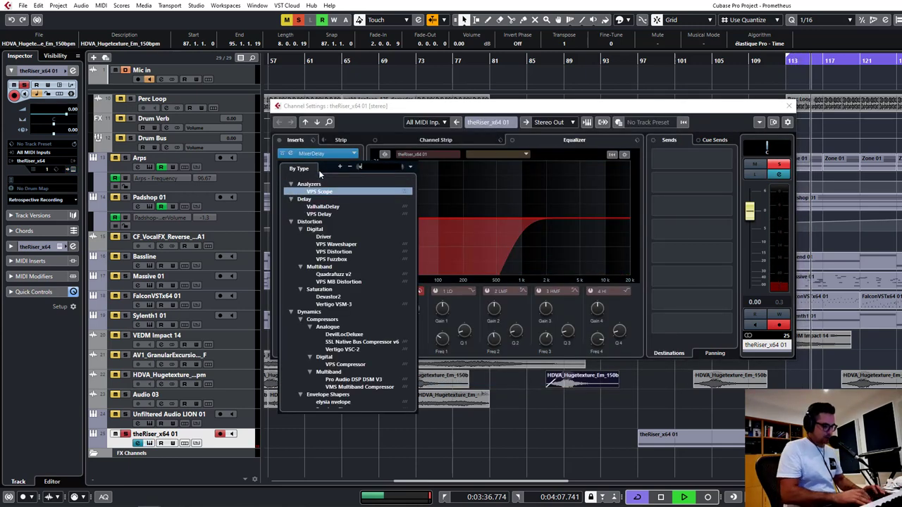
key(Return)
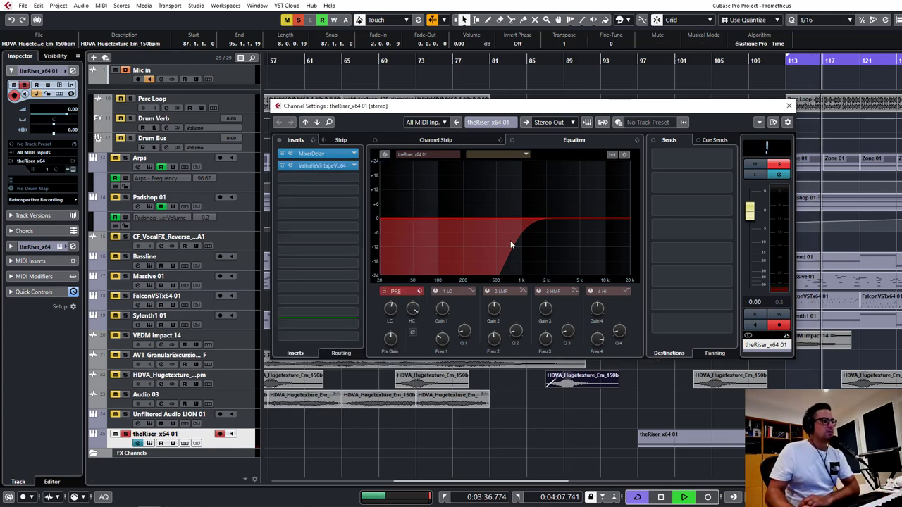
drag(392, 313, 393, 301)
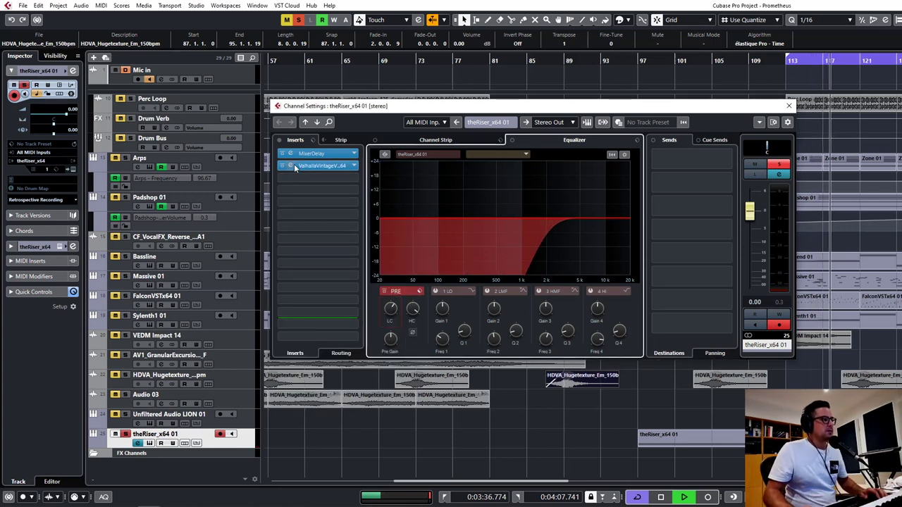
Step: Turn off the riser track's solo and play the full arrangement from about bar 97
key(space)
click(467, 62)
key(space)
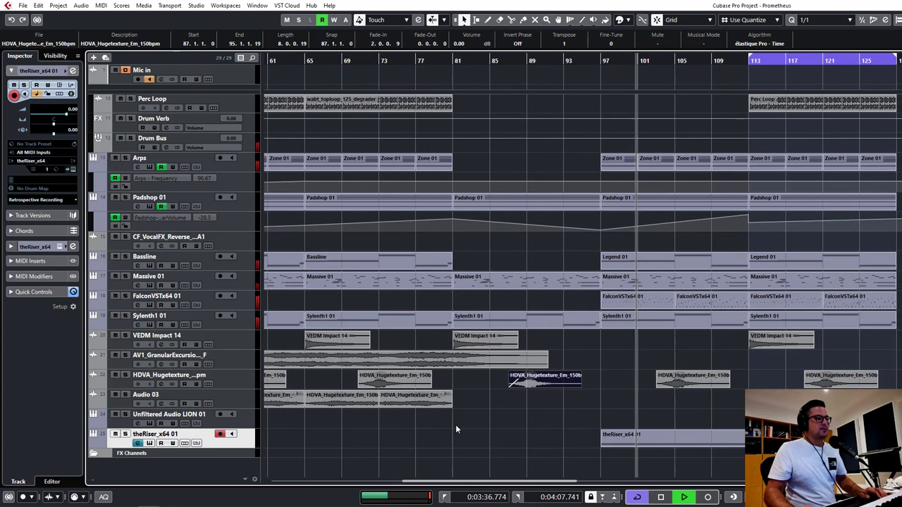
click(715, 442)
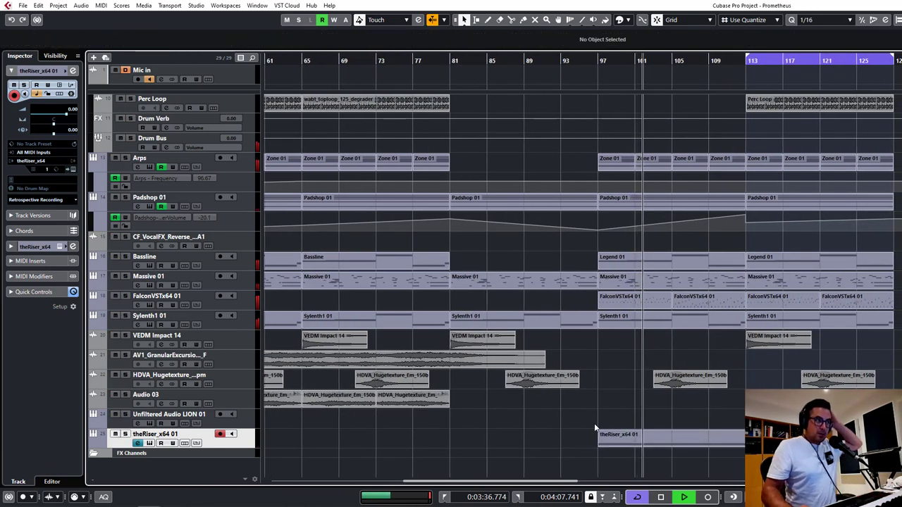
Step: Examine the arrangement between bars 25 and 129 during playback, checking which tracks carry parts around bar 113
click(453, 361)
key(g)
key(g)
key(g)
key(g)
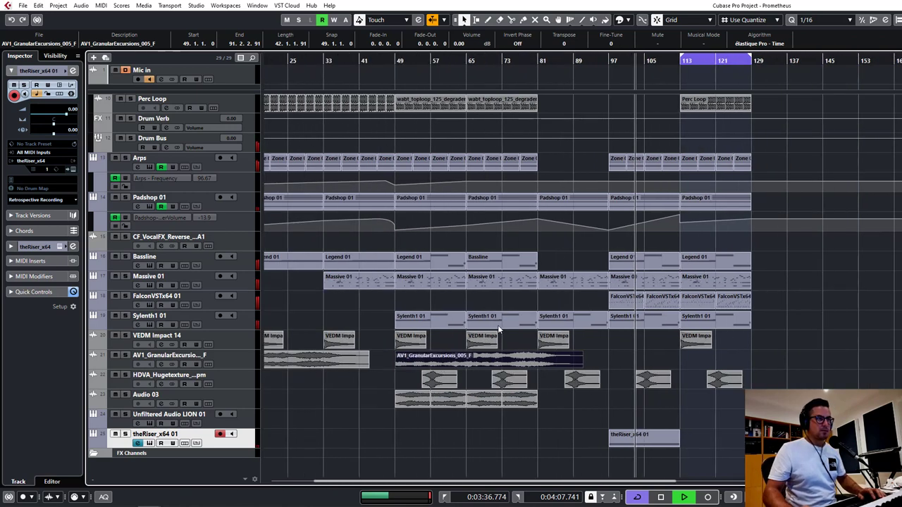
click(666, 230)
click(652, 443)
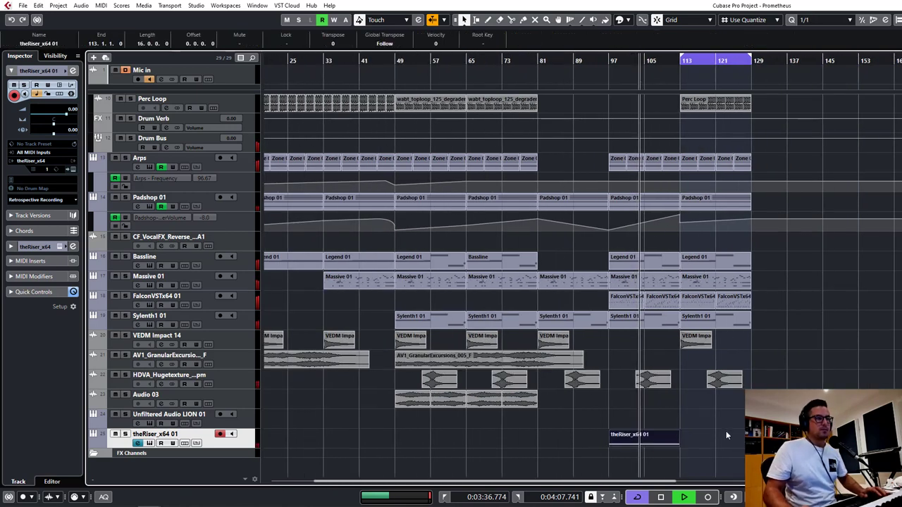
click(725, 432)
click(684, 348)
click(752, 359)
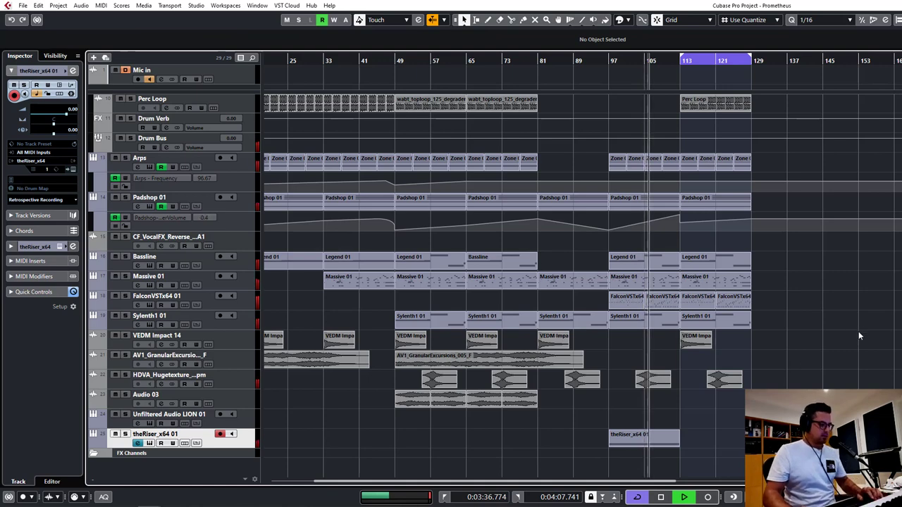
key(h)
key(h)
key(h)
scroll(621, 352, right, 5)
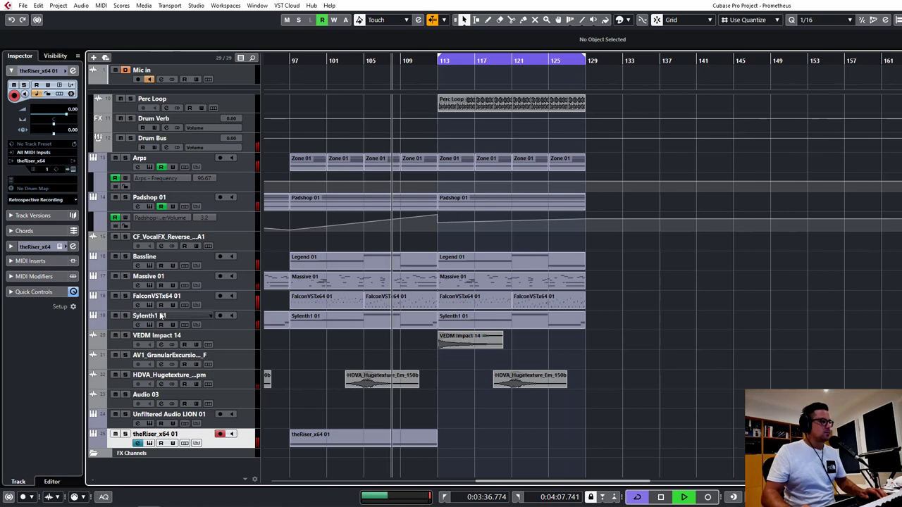
Step: Adjust the Filter Ctrl cutoff of the Sylenth1 on the FalconVSTx64 01 track while playing into bar 113, and close the instrument
click(149, 305)
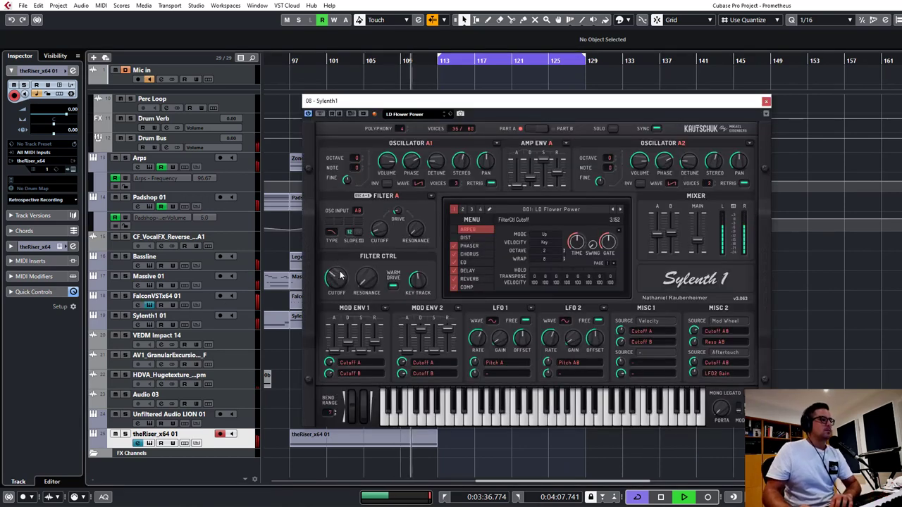
drag(345, 276, 327, 483)
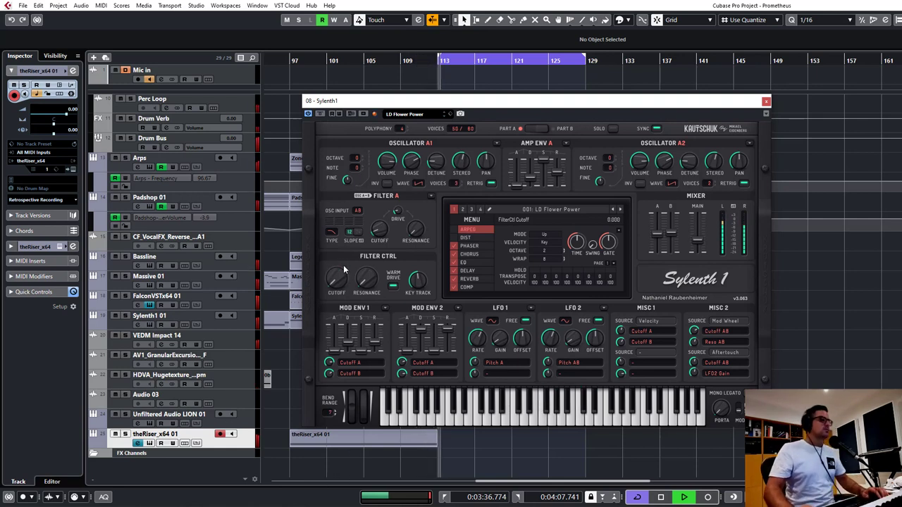
drag(344, 269, 343, 271)
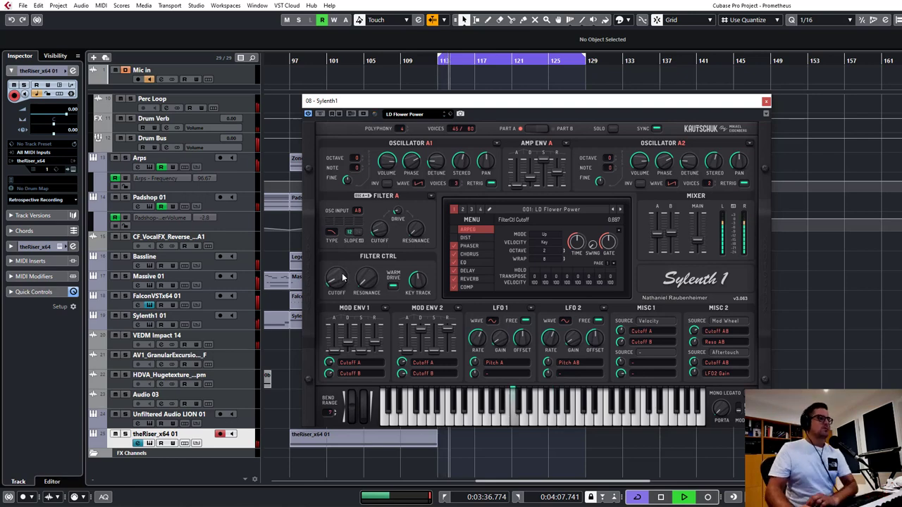
click(766, 101)
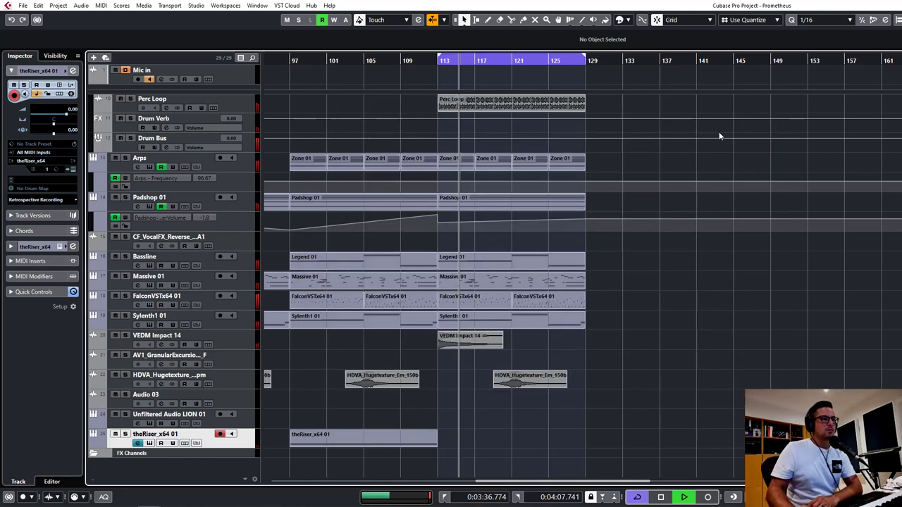
Step: Insert VPS Minichain in the first insert slot of the FalconVSTx64 01 channel and close its channel settings
click(137, 304)
click(137, 305)
click(138, 304)
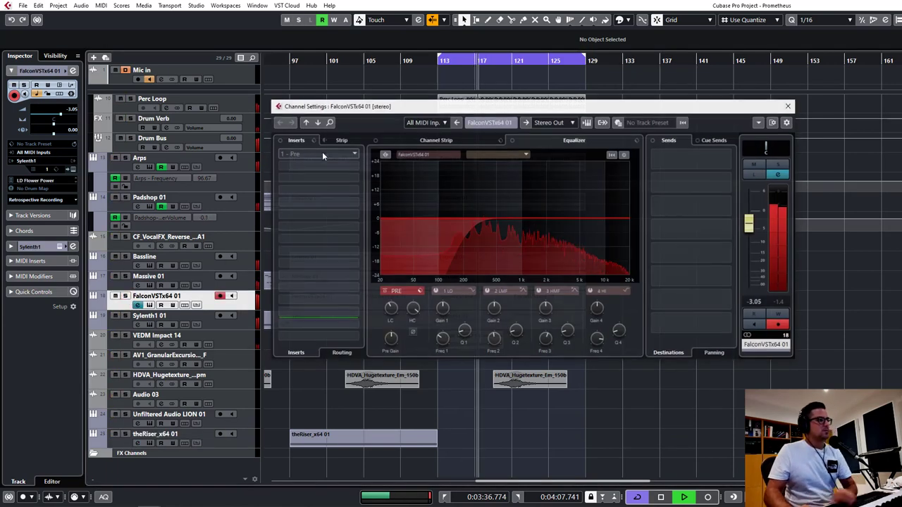
click(316, 154)
text(mini)
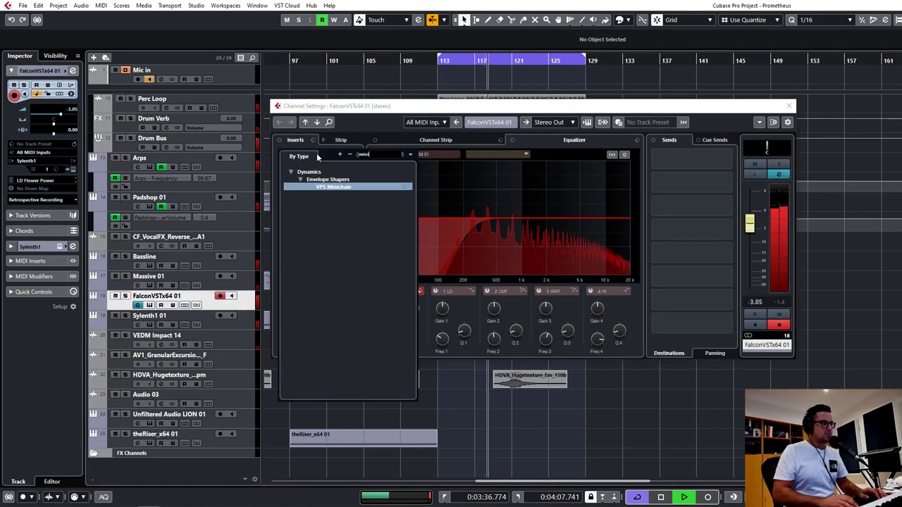
key(Return)
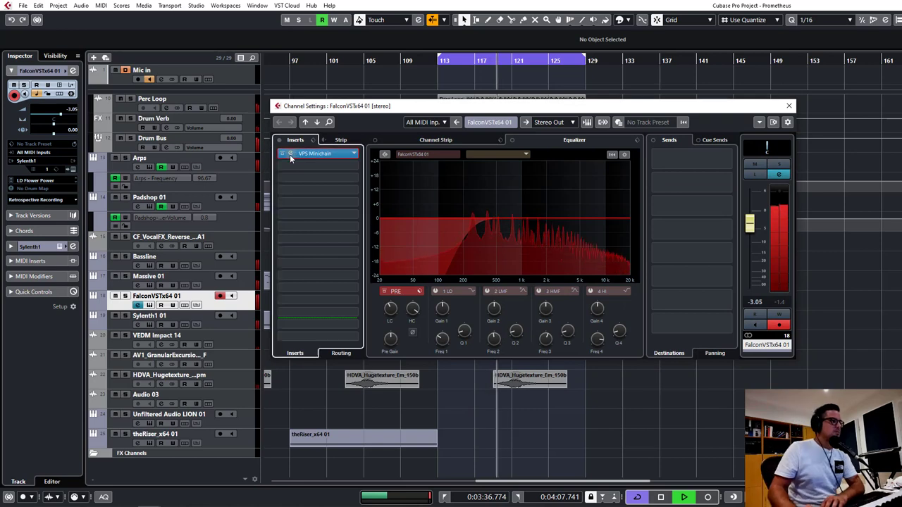
click(737, 164)
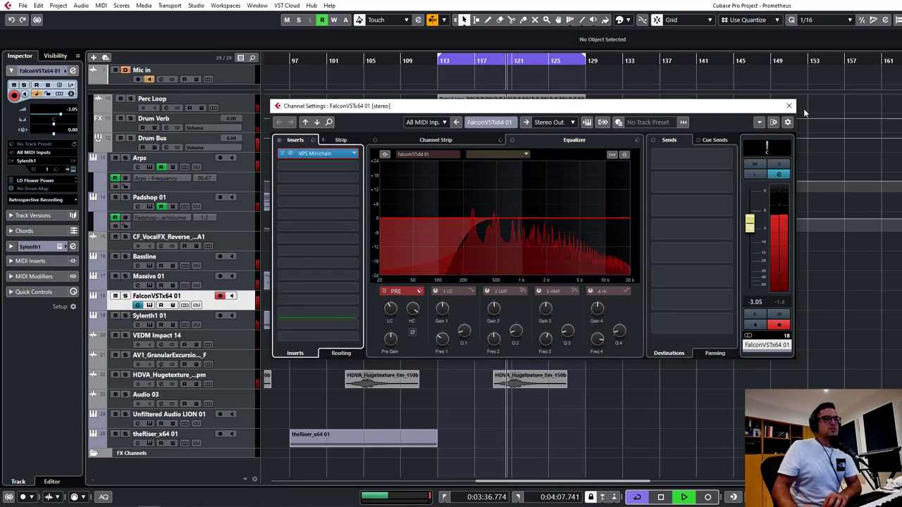
click(789, 106)
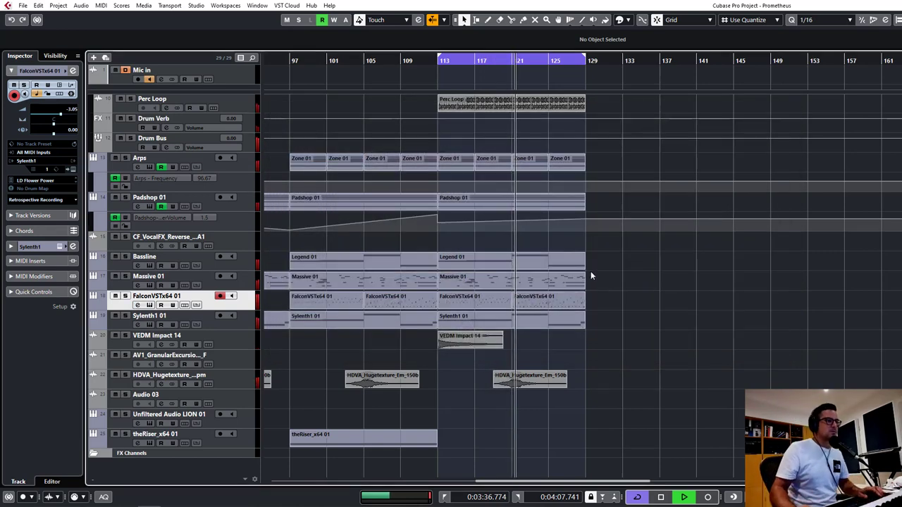
Step: Show the insert racks in the MixConsole and examine the plug-ins across the channels
key(h)
key(h)
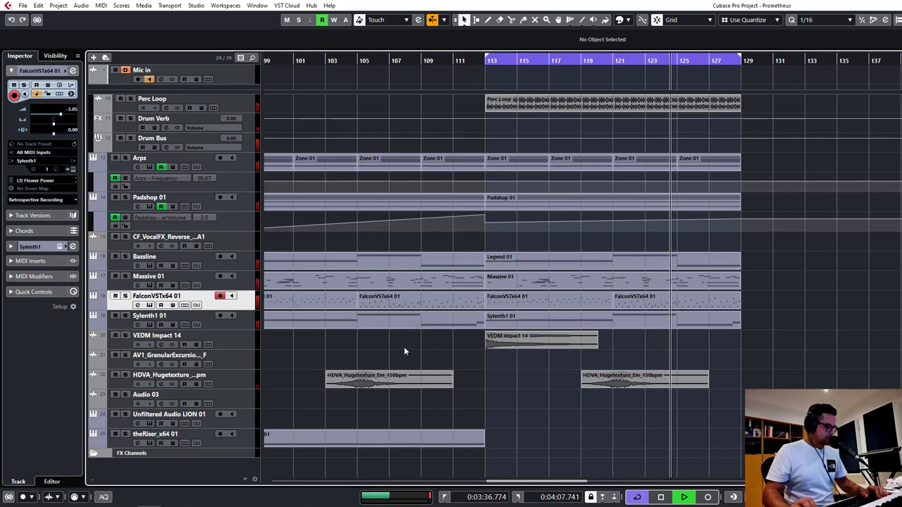
key(g)
key(g)
key(F3)
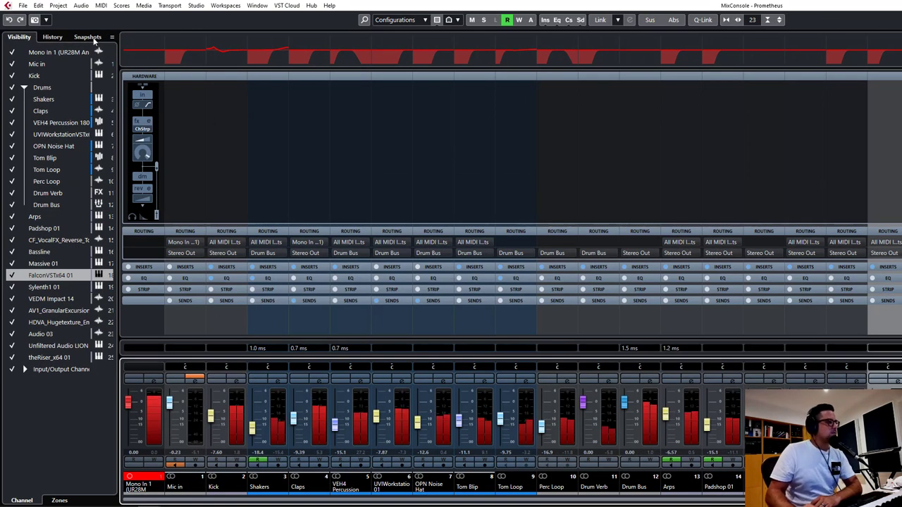
click(185, 267)
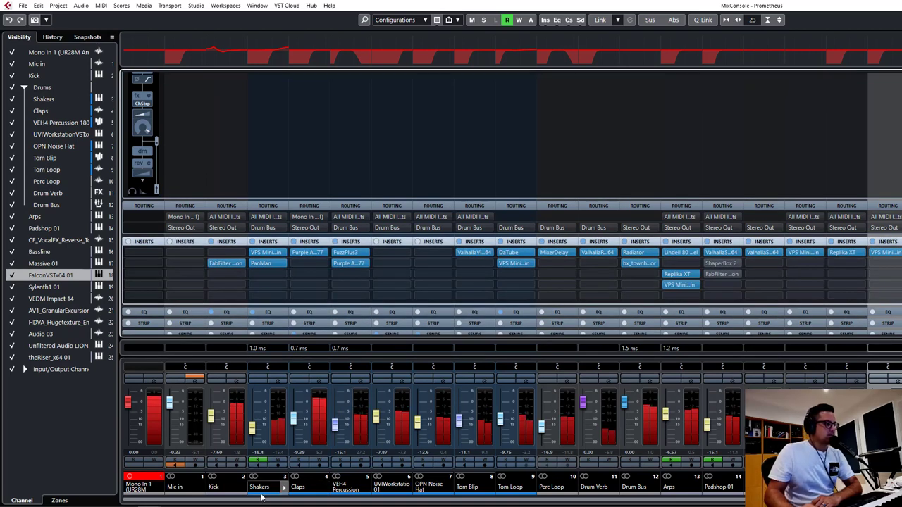
scroll(241, 502, right, 4)
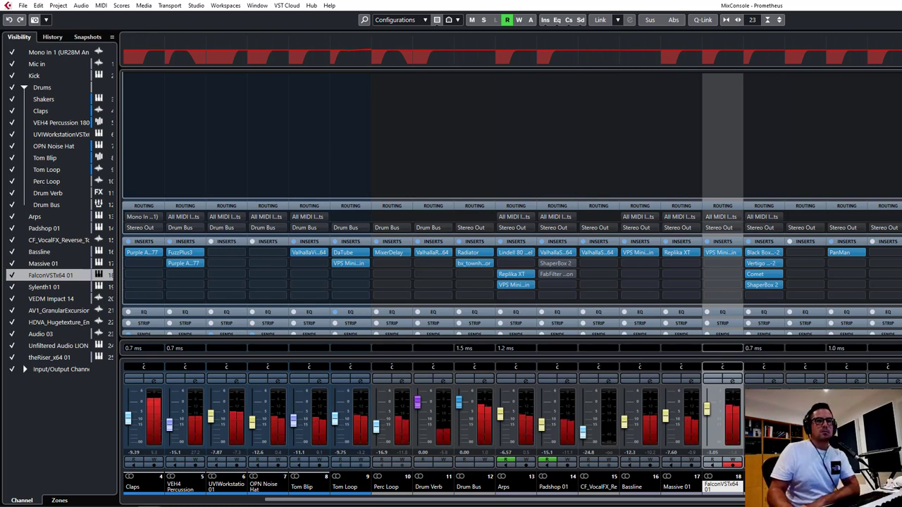
Step: Examine the Shadow Hills Class A Mastering Comp on the stereo output, including its expanded lower section, and close it
click(898, 263)
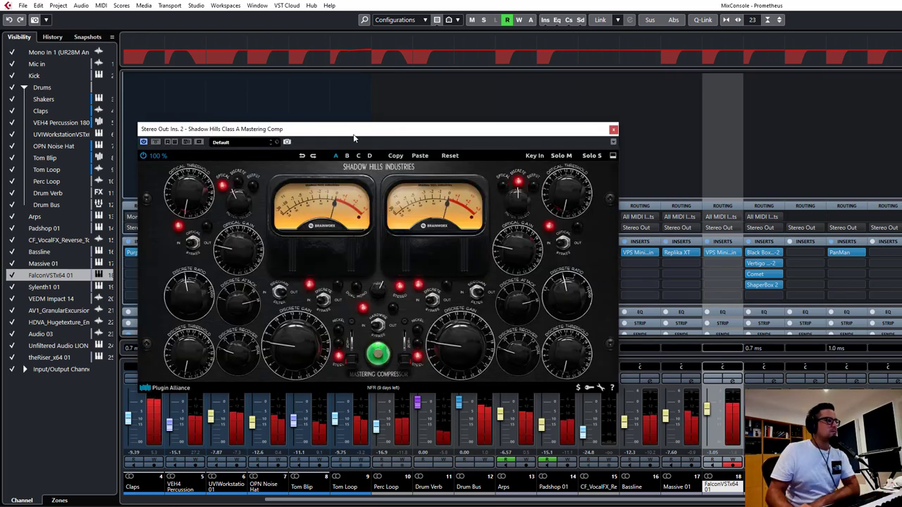
drag(354, 137, 357, 77)
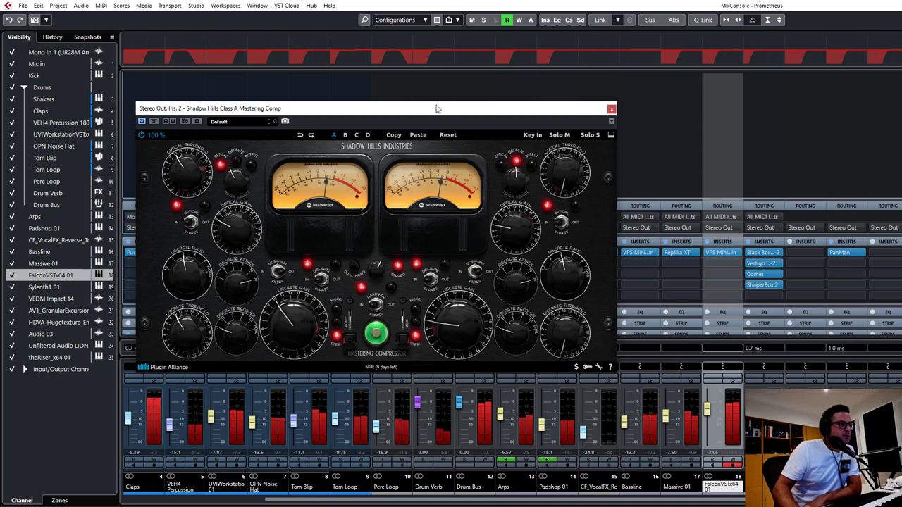
drag(381, 103, 344, 86)
click(574, 118)
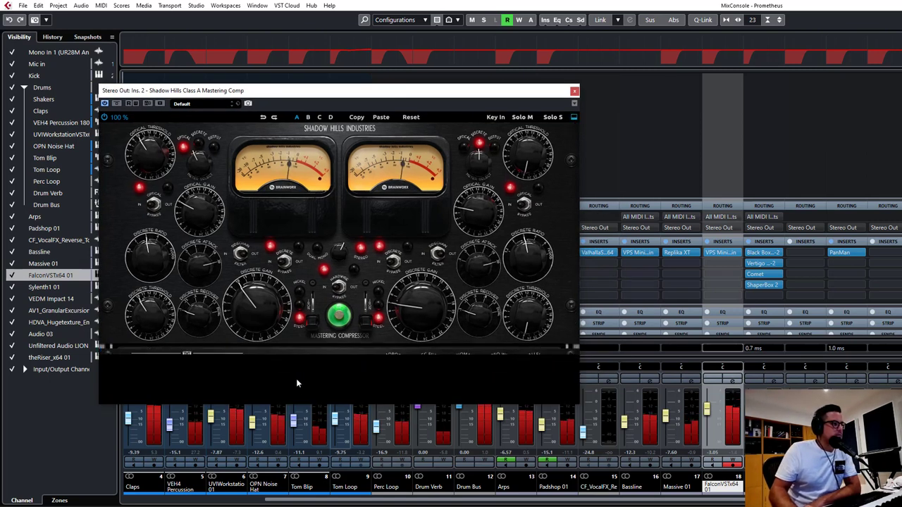
click(574, 91)
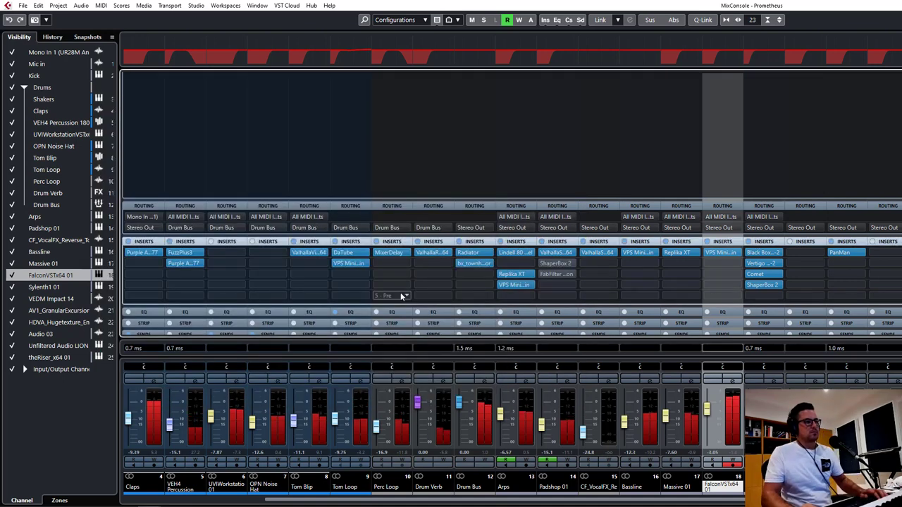
Step: Survey all mixer channels, return to the project window and examine the drum and synth parts around bars 85–129
scroll(667, 240, left, 3)
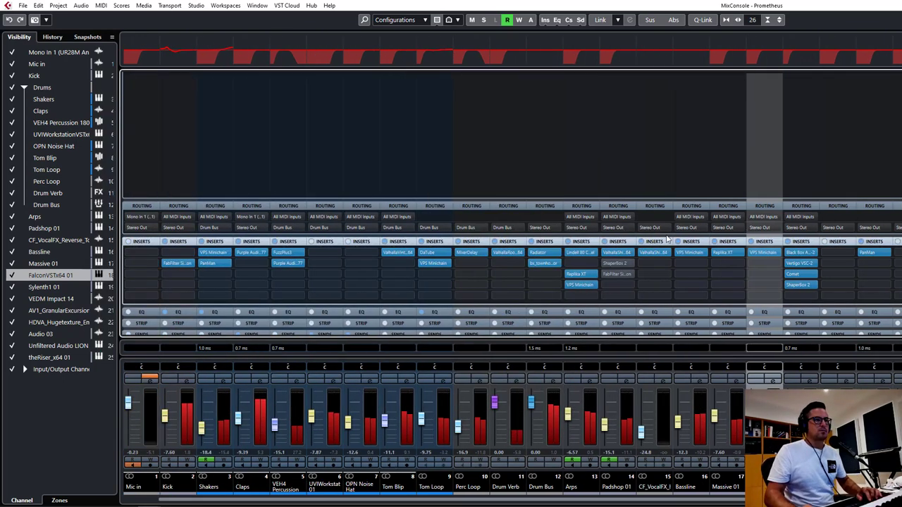
key(g)
key(g)
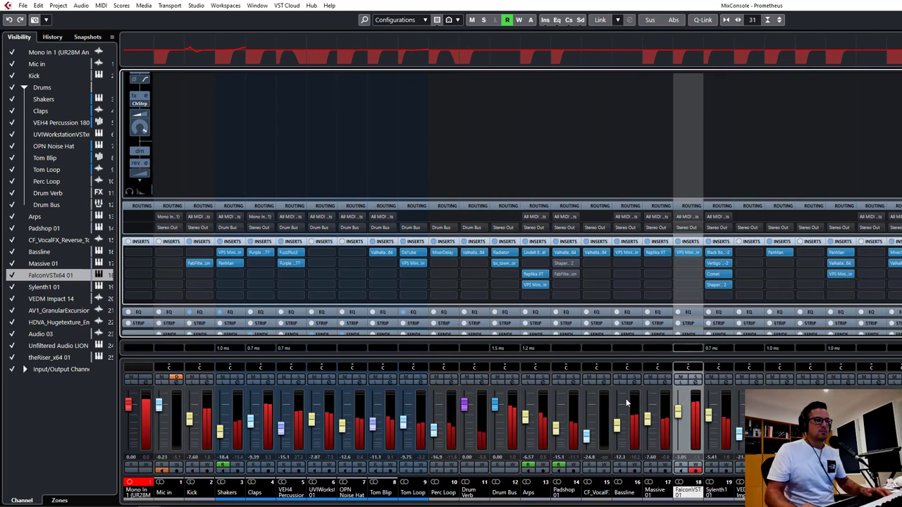
key(F3)
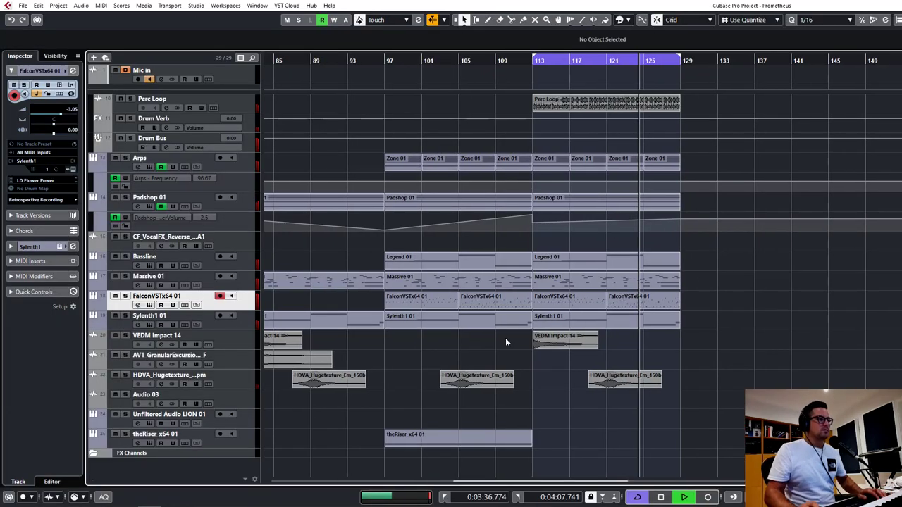
click(429, 320)
click(467, 389)
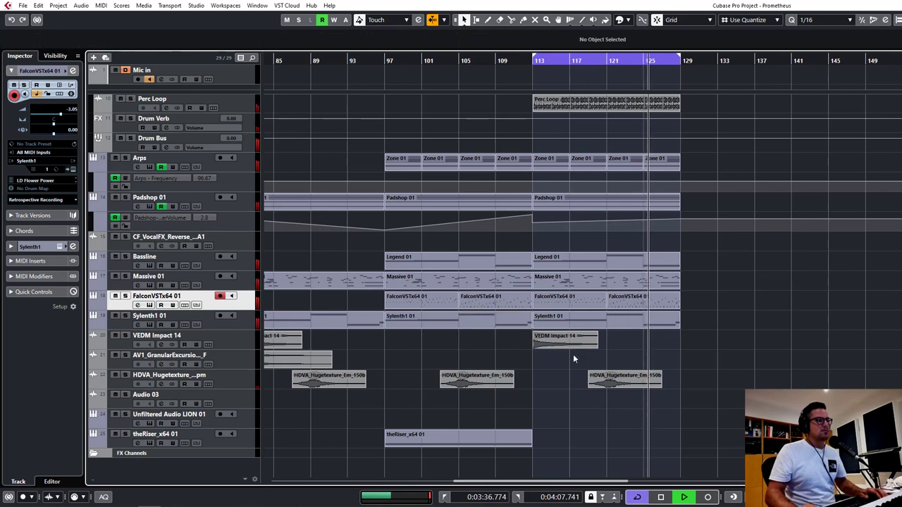
scroll(604, 331, up, 5)
scroll(591, 283, down, 3)
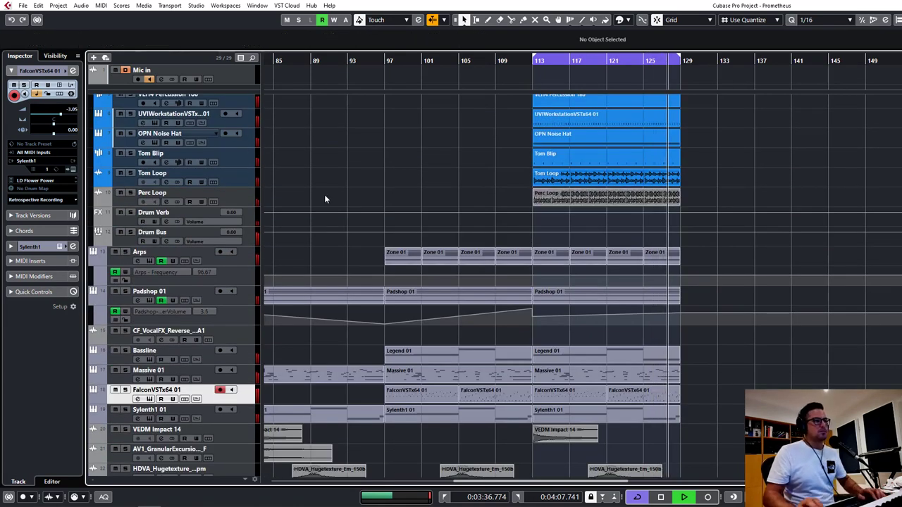
scroll(288, 377, down, 4)
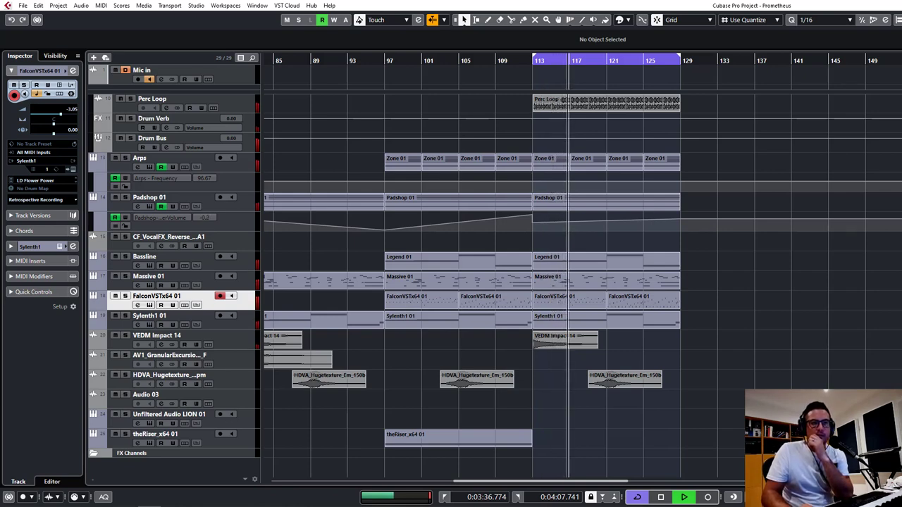
Step: Add a sampler track for the ufx2_synth_F2 sample below the existing tracks
scroll(505, 286, left, 2)
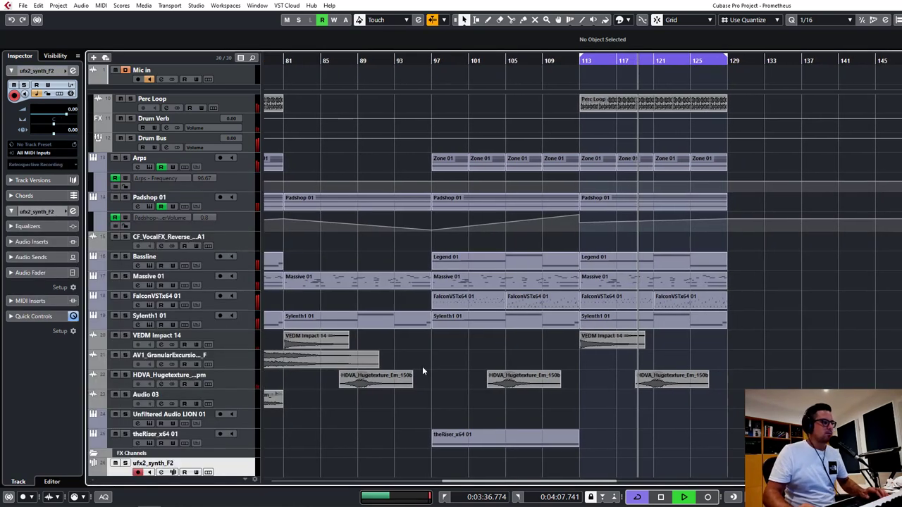
scroll(467, 391, down, 1)
key(g)
key(g)
drag(443, 414, 152, 438)
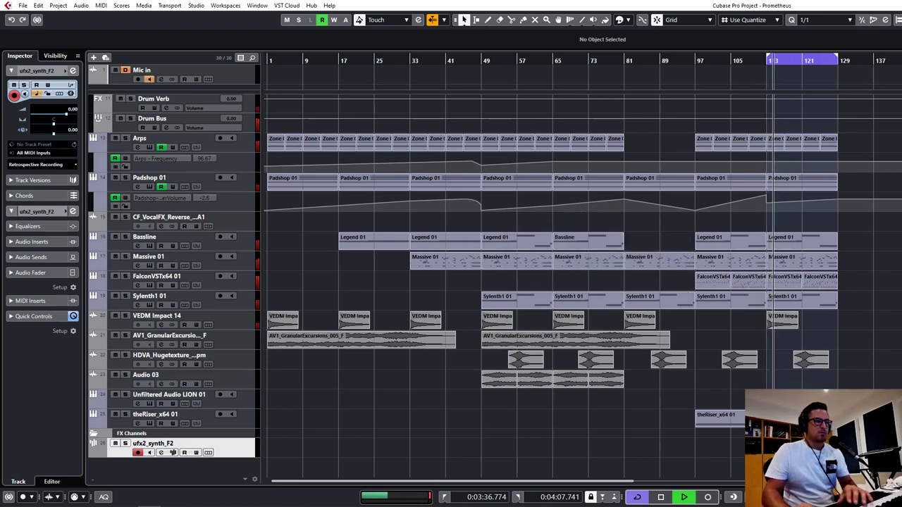
Step: Import the ufx2_high_flash sample onto a new audio track and align its event with the start of bar 113
drag(773, 466, 771, 467)
key(g)
key(h)
key(h)
key(h)
key(h)
scroll(704, 375, down, 1)
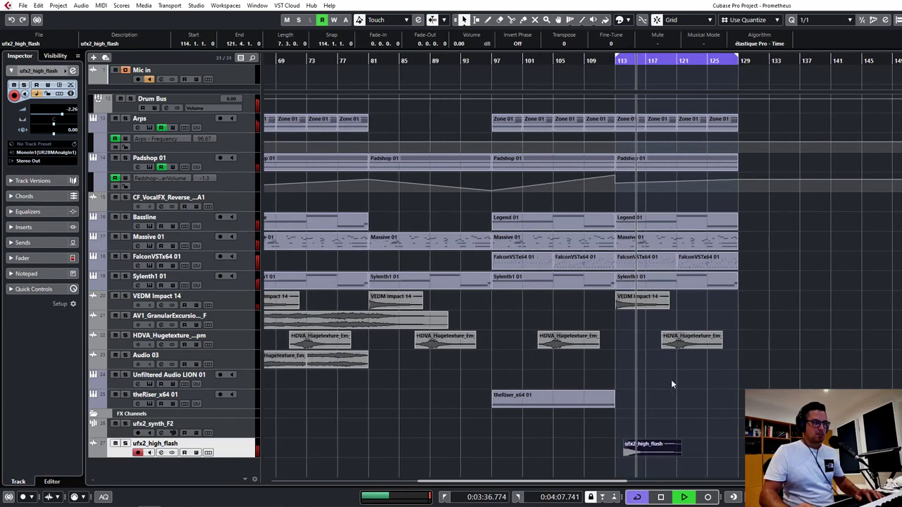
key(h)
drag(658, 447, 645, 448)
click(529, 469)
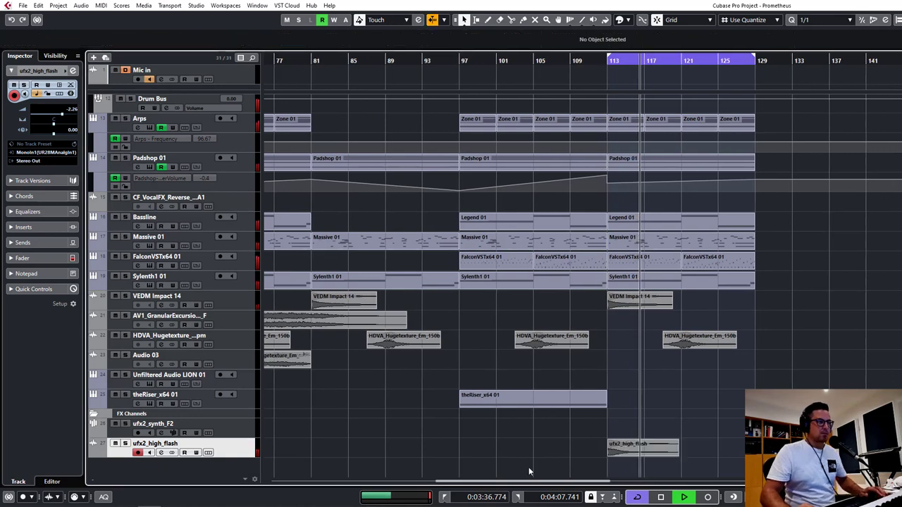
Step: Raise the ufx2_high_flash channel's low-cut frequency to about 1849 Hz and close its channel settings
click(159, 453)
drag(398, 311, 403, 266)
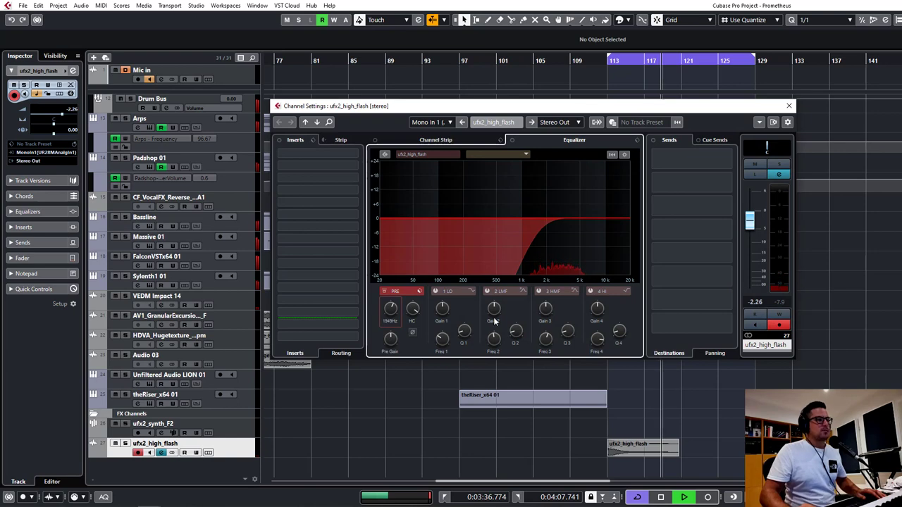
click(788, 106)
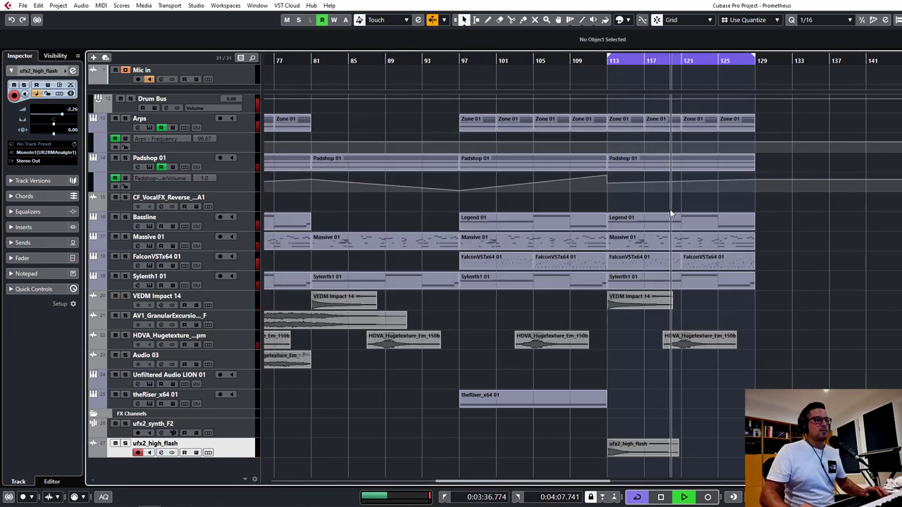
Step: Solo the FalconVSTx64 01 track and open its channel settings
key(h)
key(h)
key(h)
key(h)
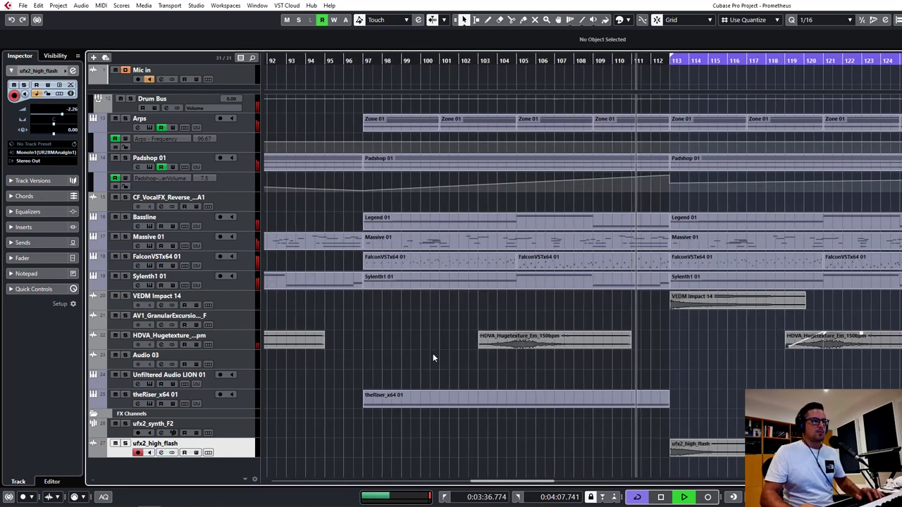
click(241, 245)
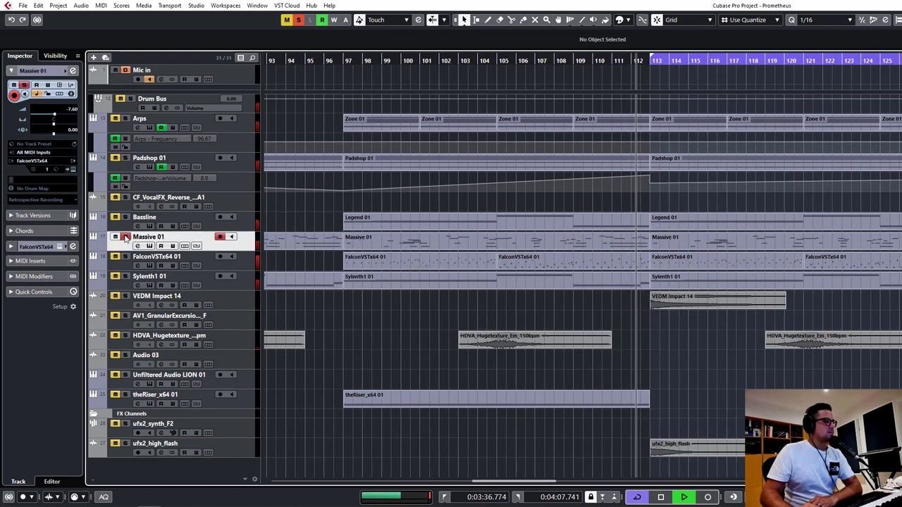
click(137, 265)
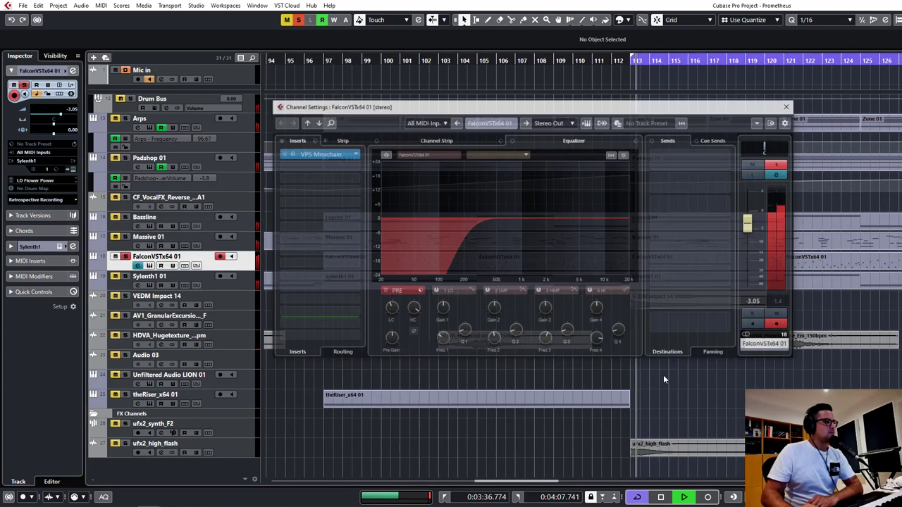
Step: Move VPS Minichain to the second insert slot and load Unfiltered Audio Byome in the first slot
drag(342, 156, 340, 165)
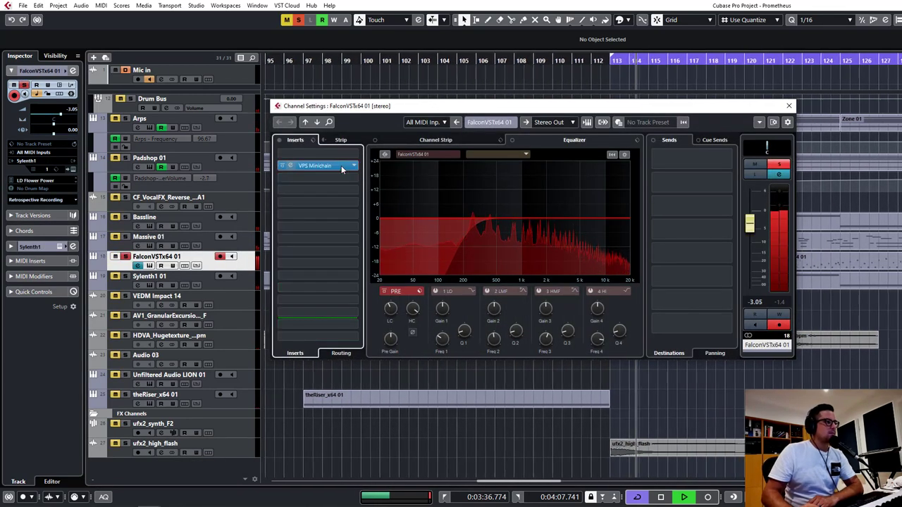
click(333, 152)
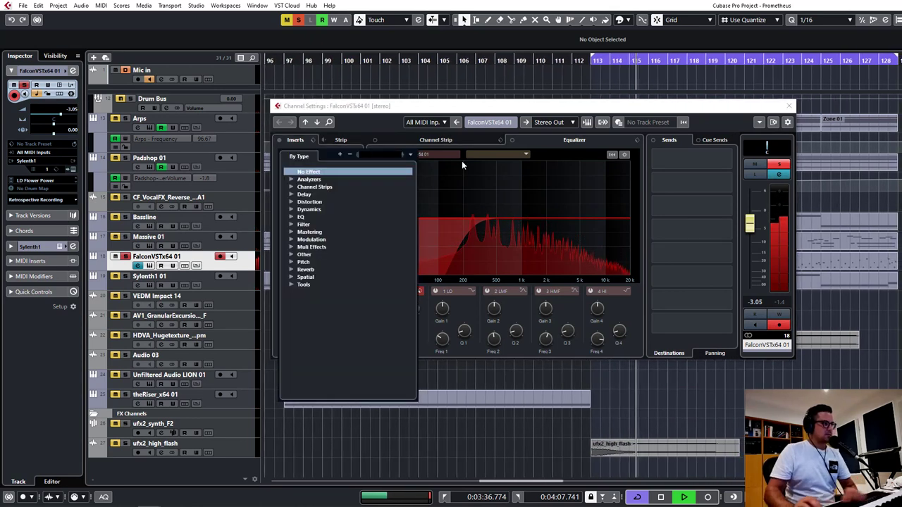
text(byom)
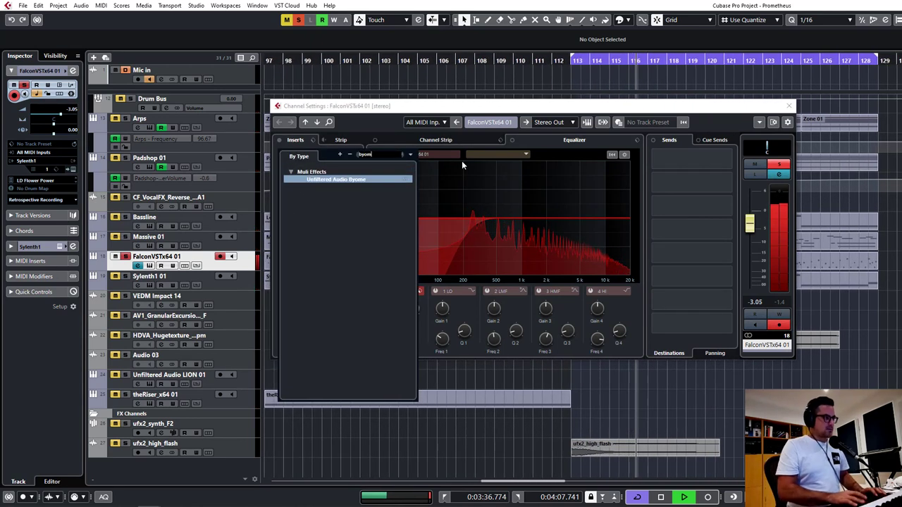
key(Return)
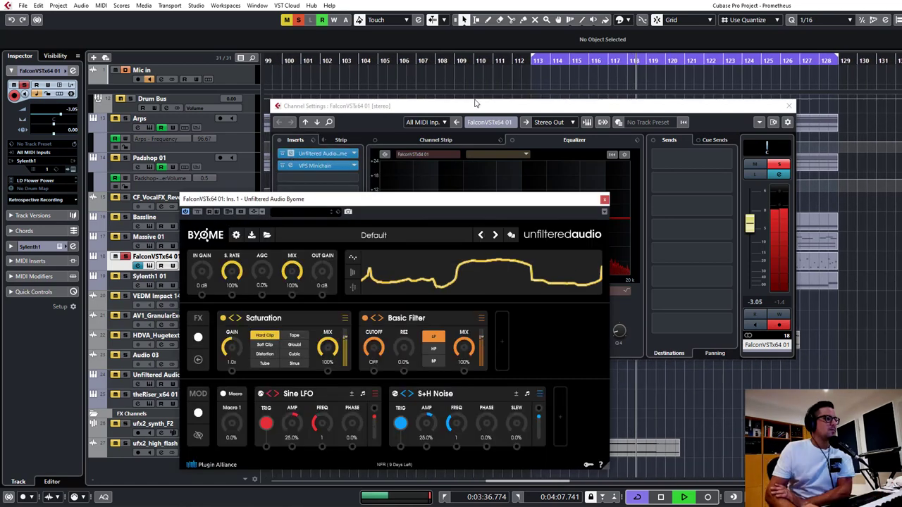
drag(430, 212, 423, 105)
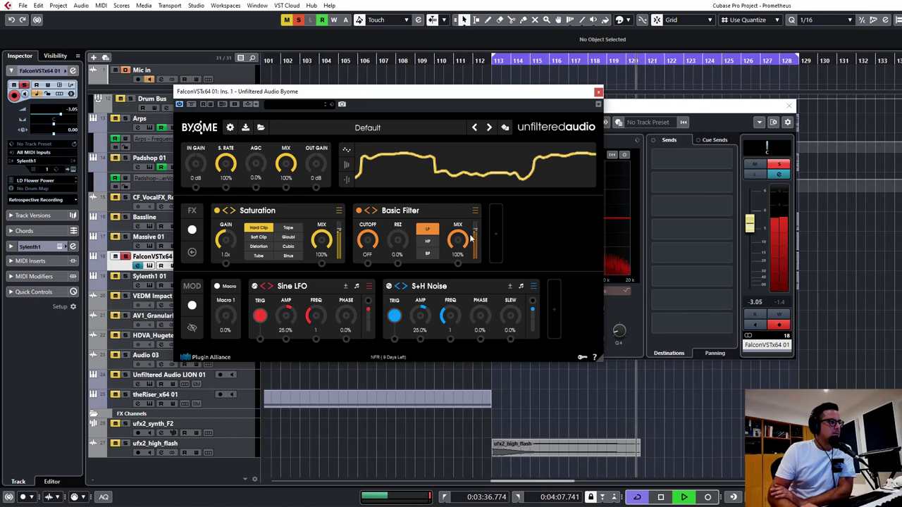
Step: Replace Byome's Saturation module with the Stutter delay, set its mix to about 80.8% and engage the stutter
click(338, 211)
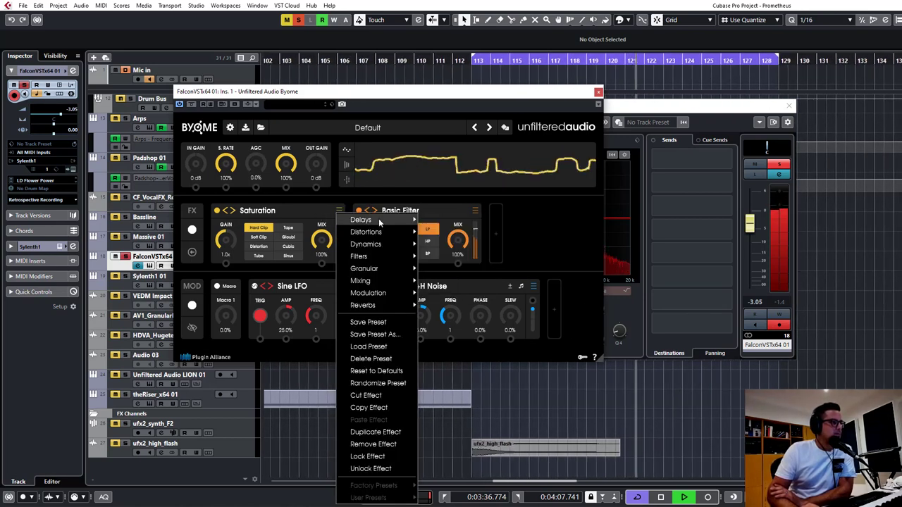
mouse_move(387, 220)
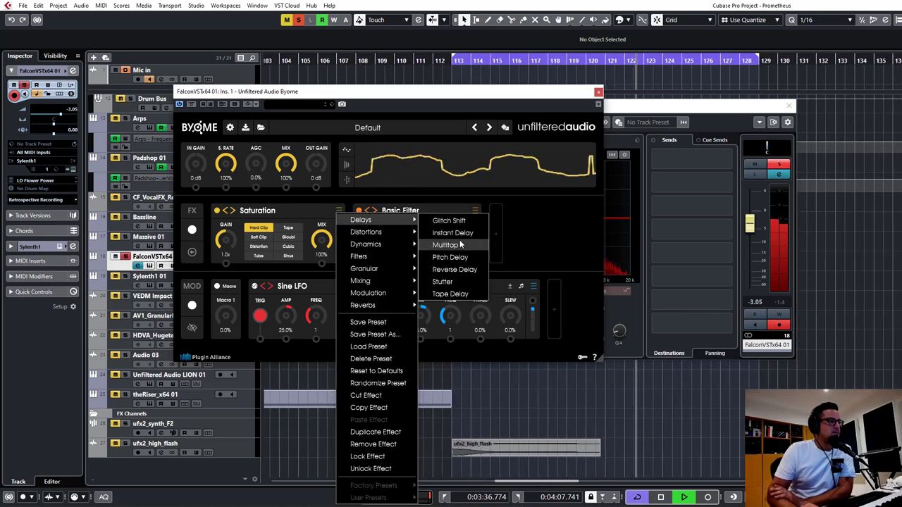
click(446, 281)
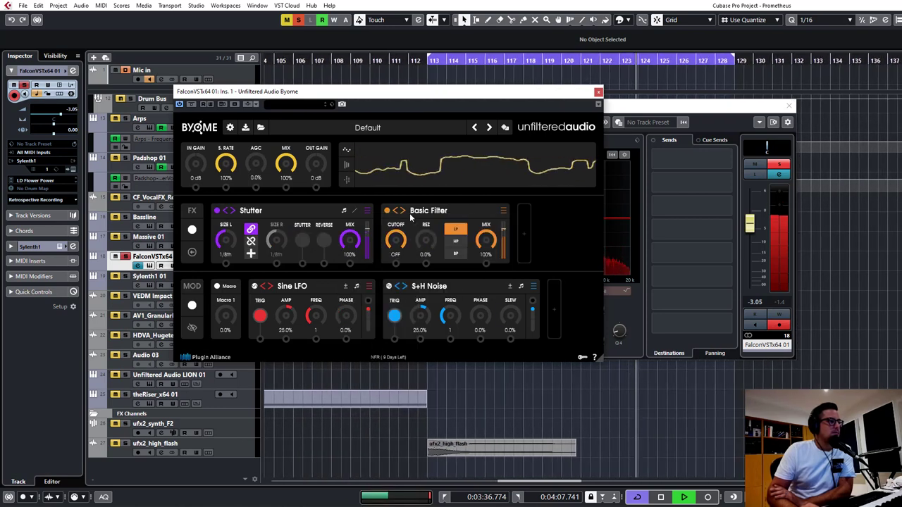
click(302, 241)
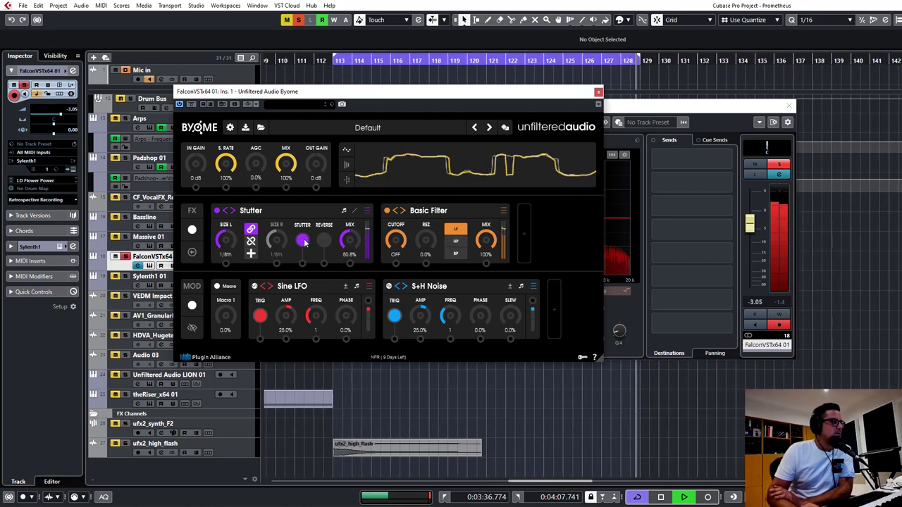
Step: Load Byome's Reverse Blur user delay preset and step back through Jitters and Dirty Tape to Bouncing Balls
click(260, 127)
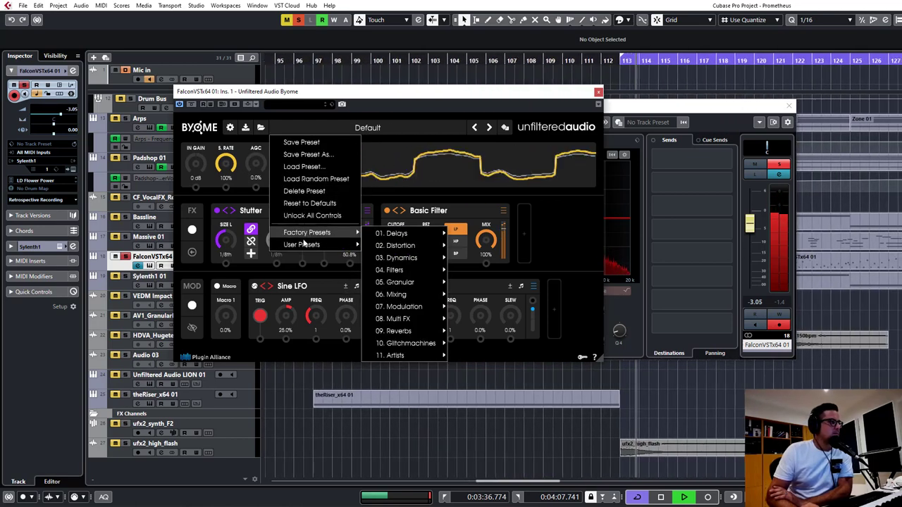
mouse_move(298, 246)
mouse_move(386, 246)
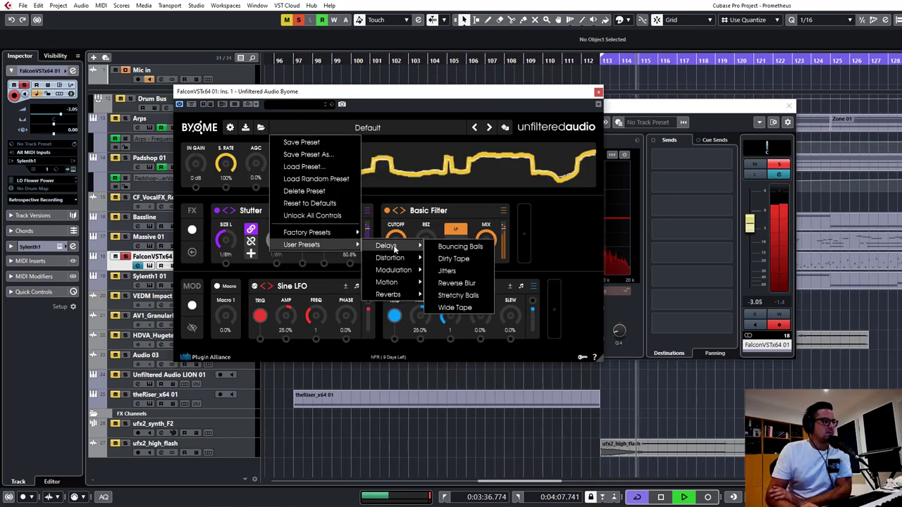
click(455, 282)
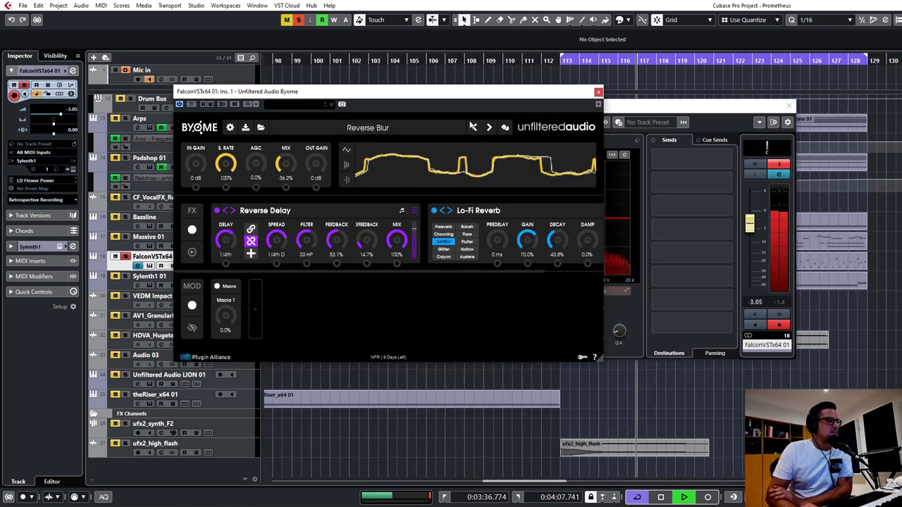
click(476, 128)
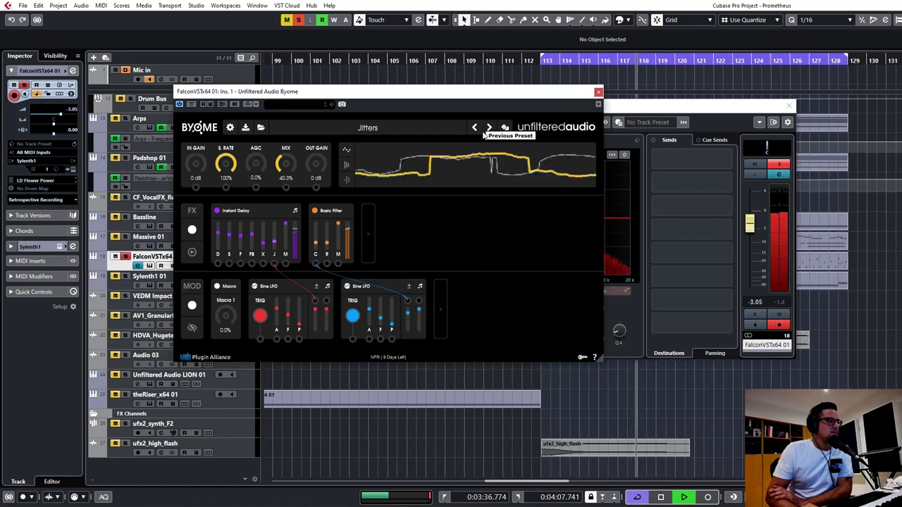
click(475, 129)
click(476, 129)
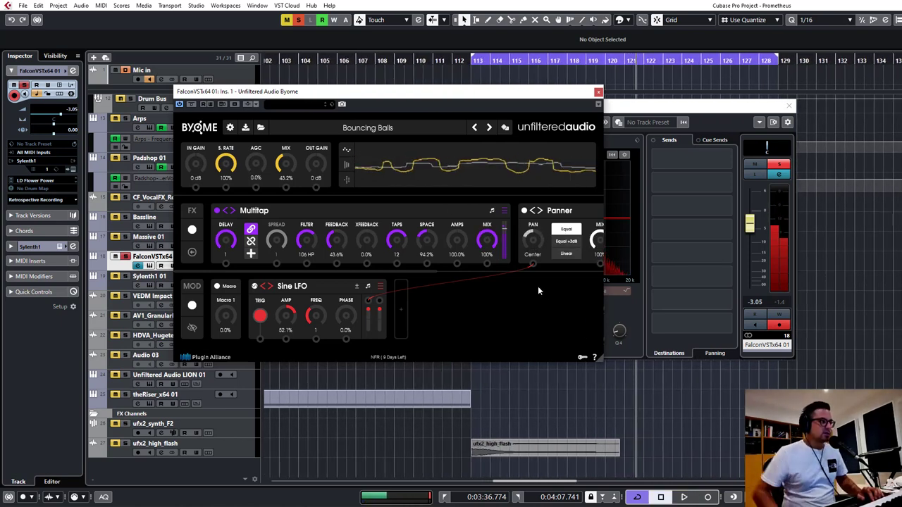
Step: Audition Byome's delay presets from Dirty Tape through Jitters and Reverse Blur up to Stretchy Balls
click(489, 128)
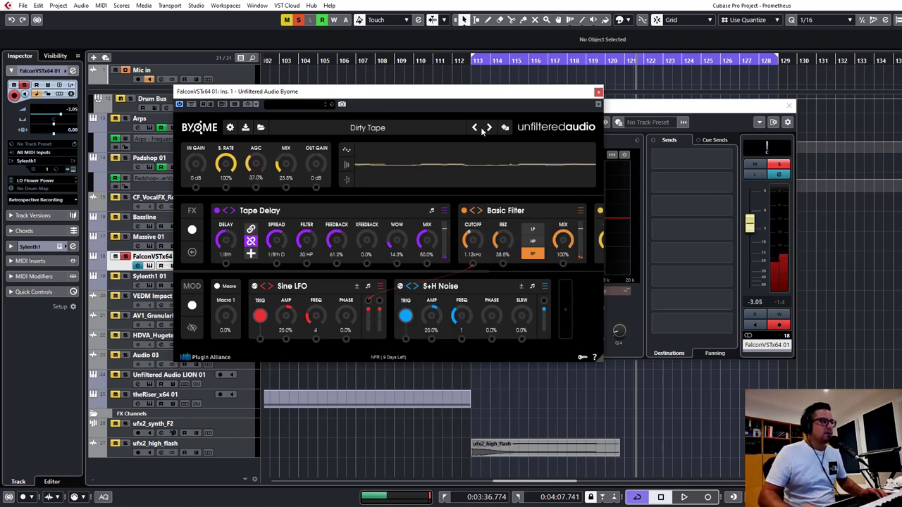
click(473, 129)
click(487, 128)
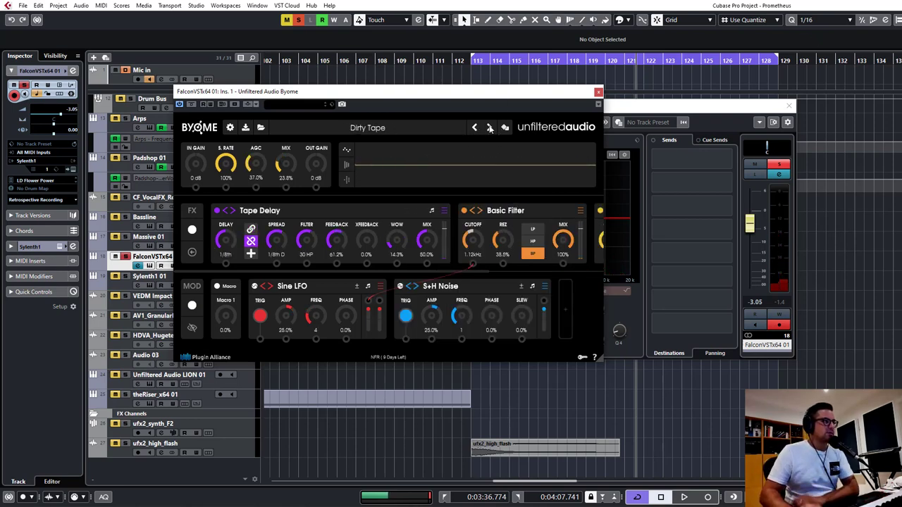
click(489, 129)
click(489, 128)
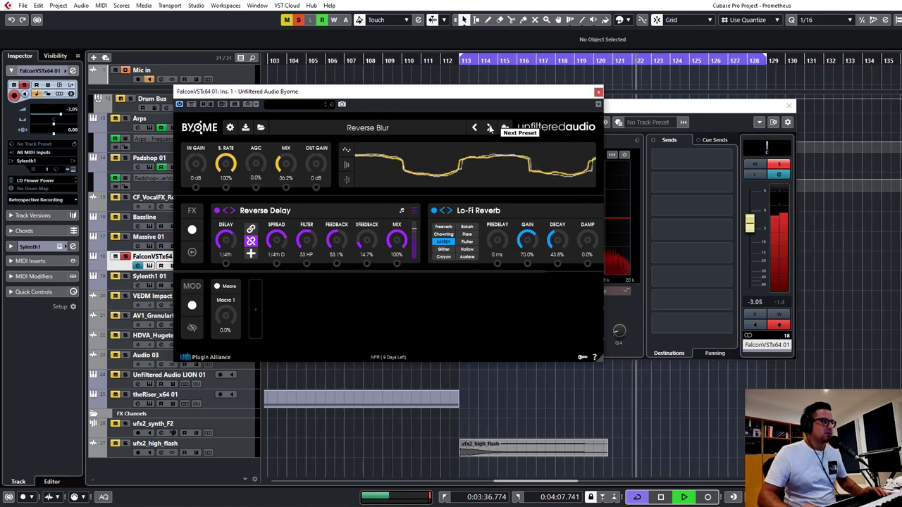
click(489, 128)
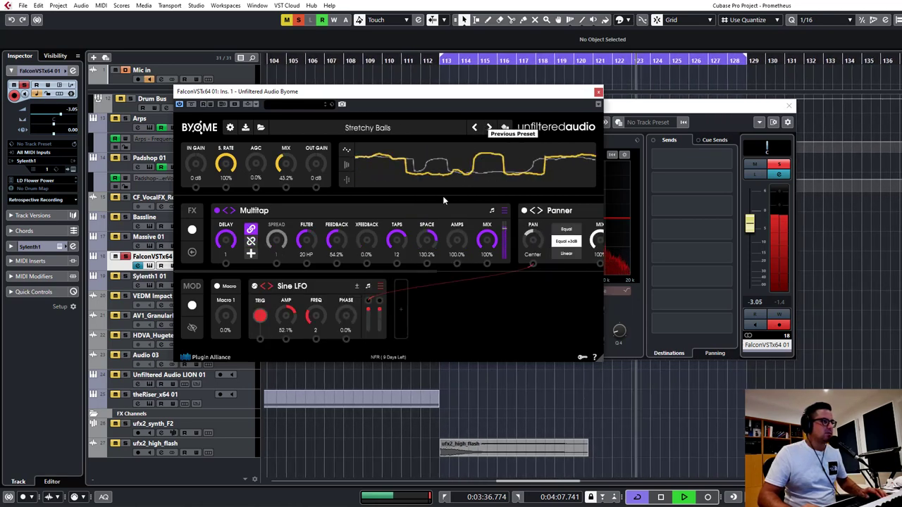
Step: Try a lower Multitap mix, compare Reverse Blur with Stretchy Balls, and inspect the track's Sylenth1 instrument
drag(491, 241, 491, 301)
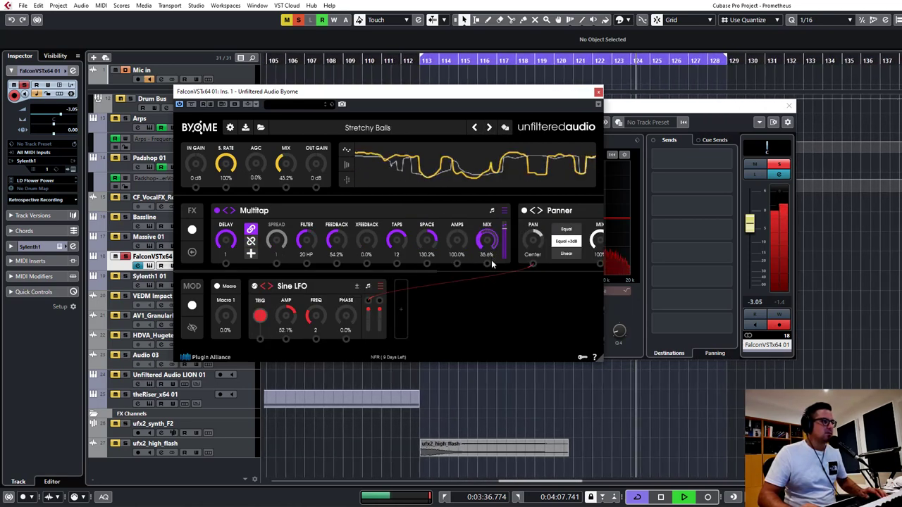
click(474, 128)
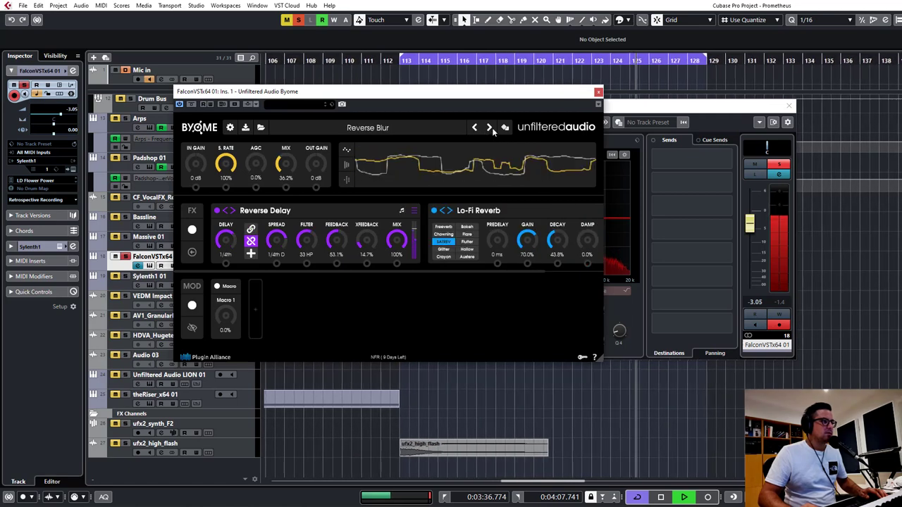
click(490, 129)
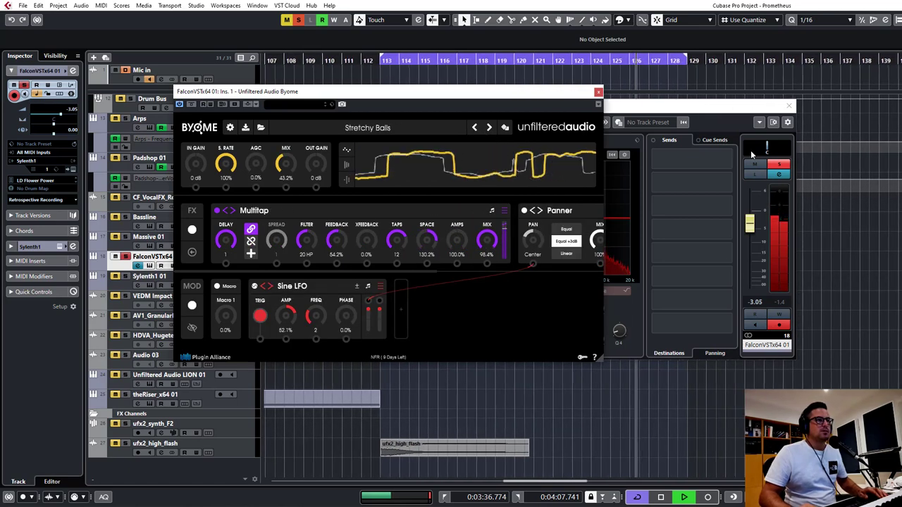
click(780, 174)
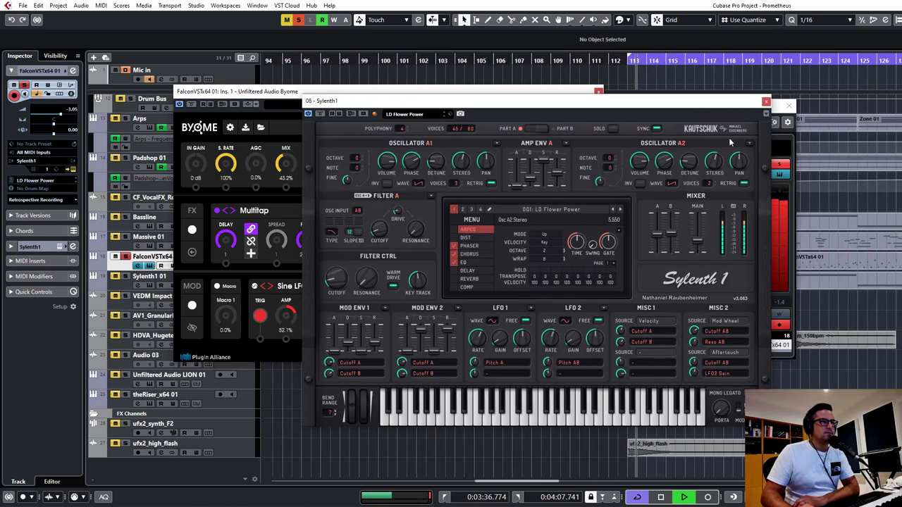
click(766, 104)
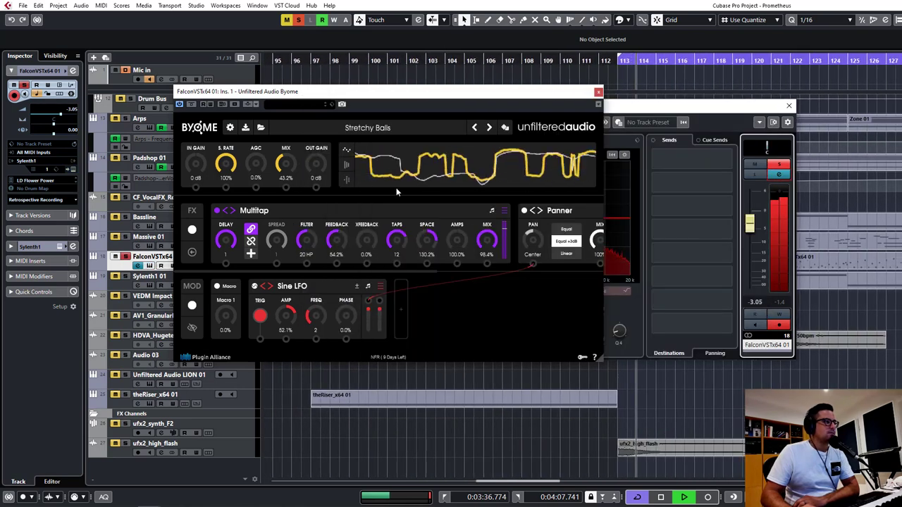
Step: Audition further Byome presets, including Lead Folder, Simple Filtered Delay and PSR B1919+21 (Clean GTR), and return to Bouncing Balls
click(489, 127)
click(489, 128)
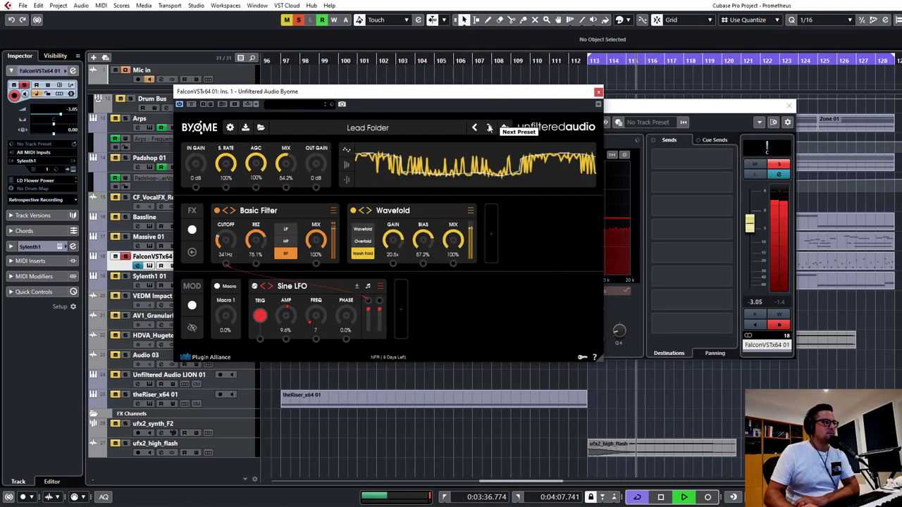
click(489, 127)
click(476, 129)
click(476, 129)
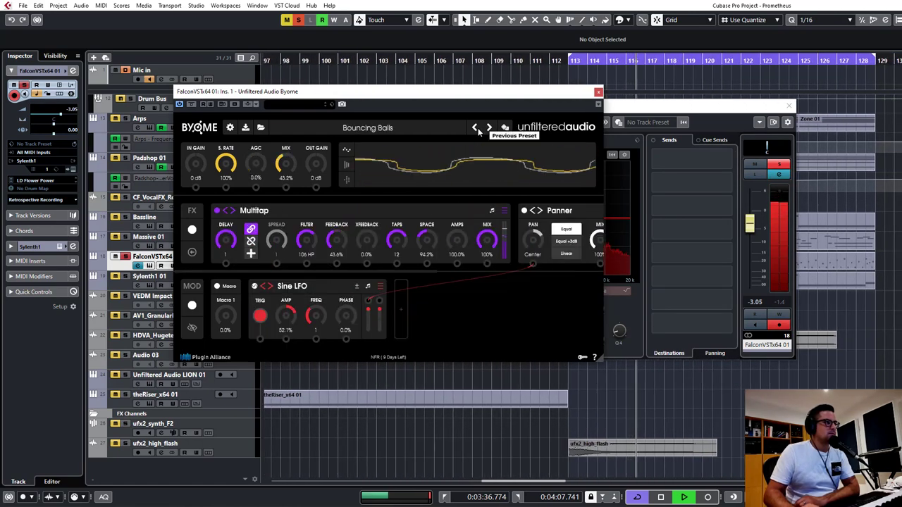
click(476, 130)
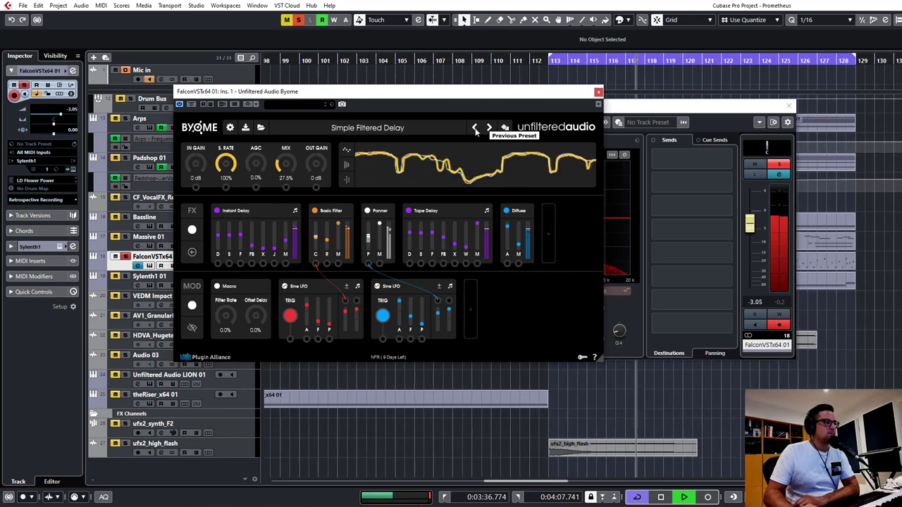
click(476, 130)
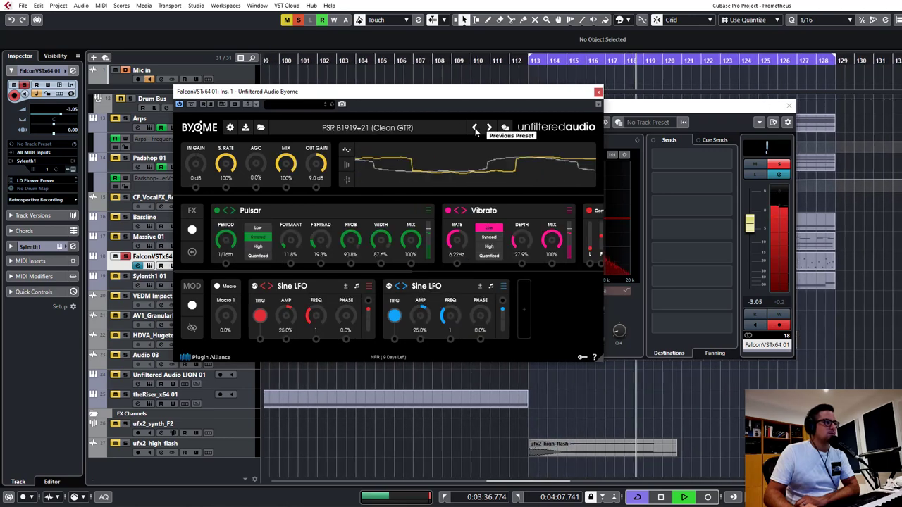
click(489, 129)
click(489, 130)
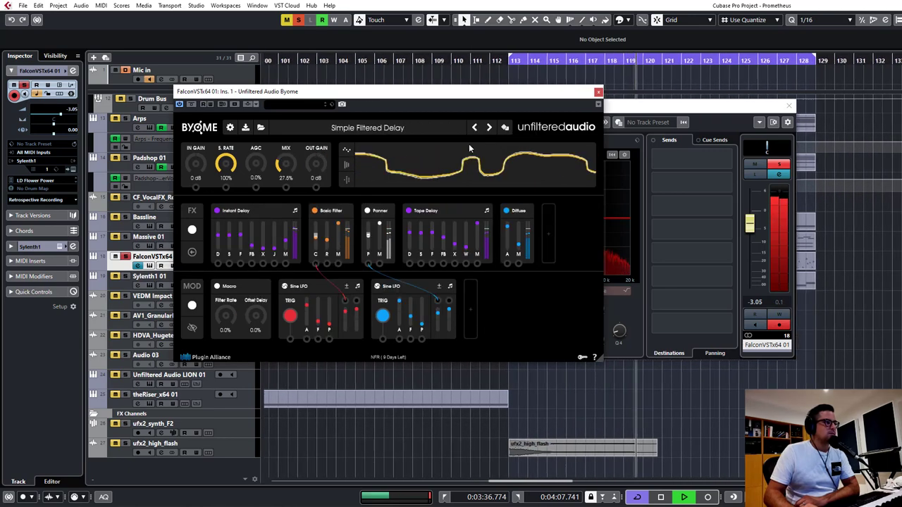
Step: Audition Byome's Freq Blur and Stepped Phasing user presets, and return to its delay presets
click(356, 129)
mouse_move(327, 245)
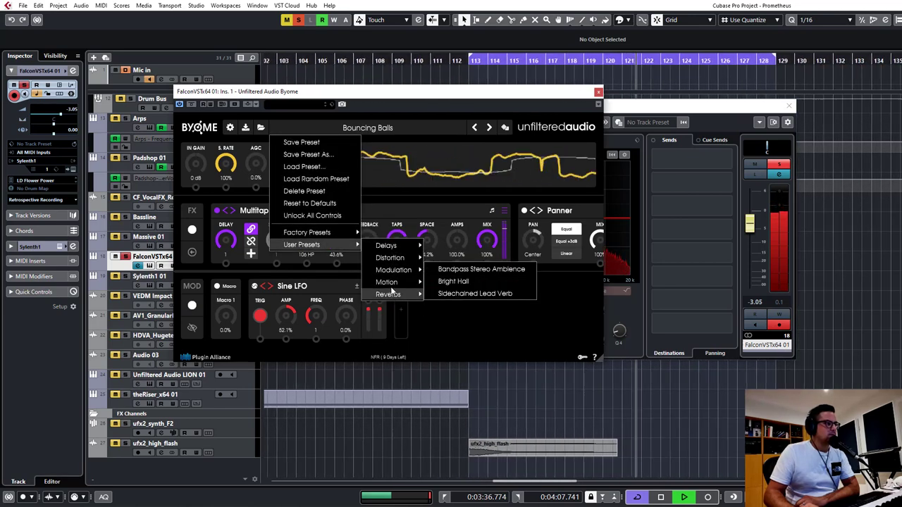
mouse_move(386, 282)
click(447, 282)
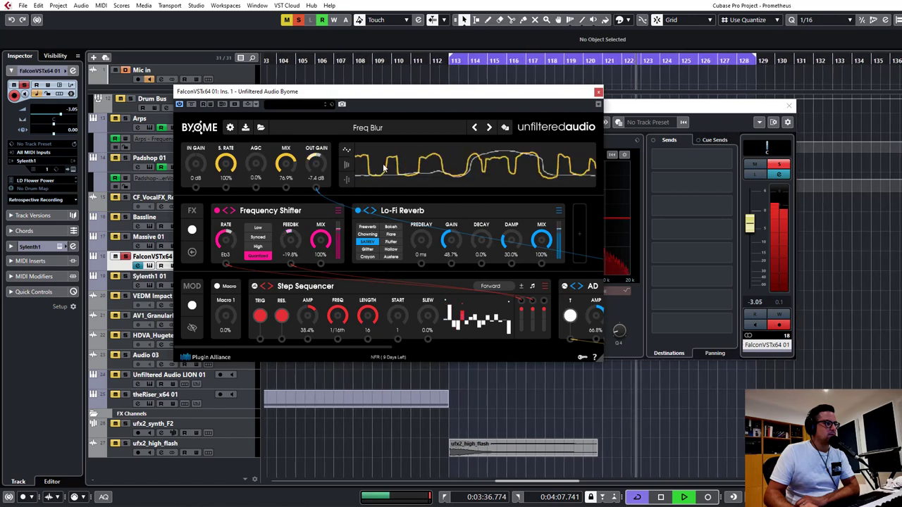
click(489, 128)
click(260, 128)
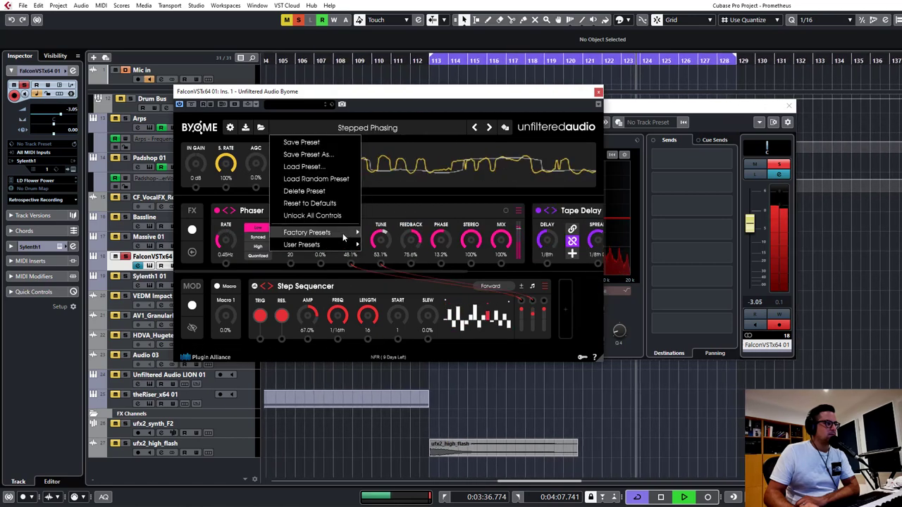
mouse_move(324, 245)
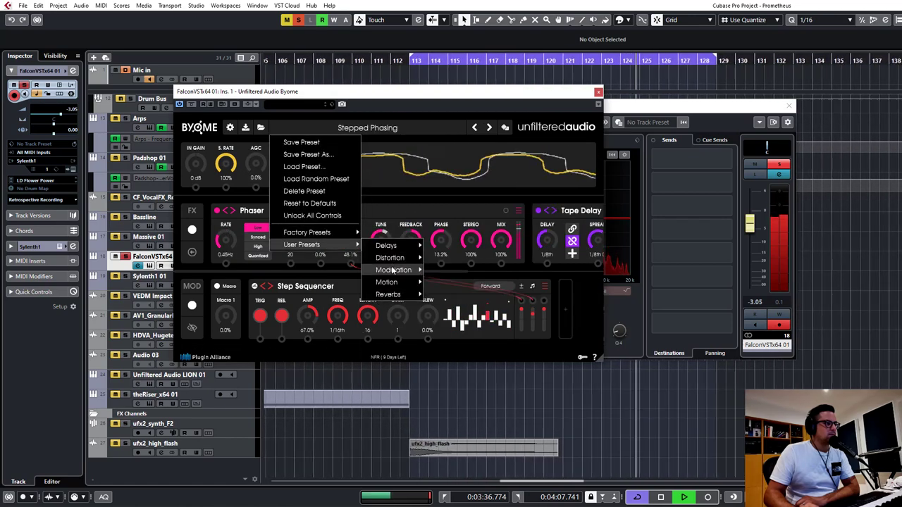
mouse_move(392, 272)
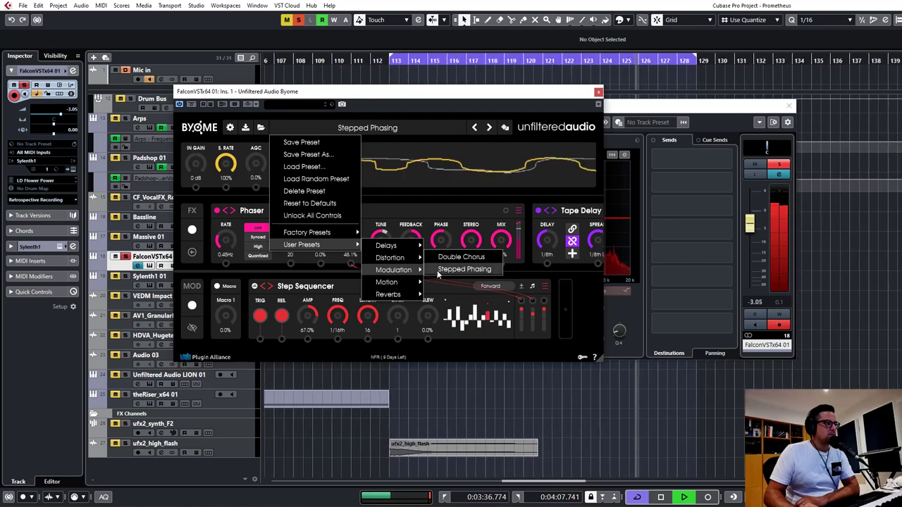
mouse_move(387, 246)
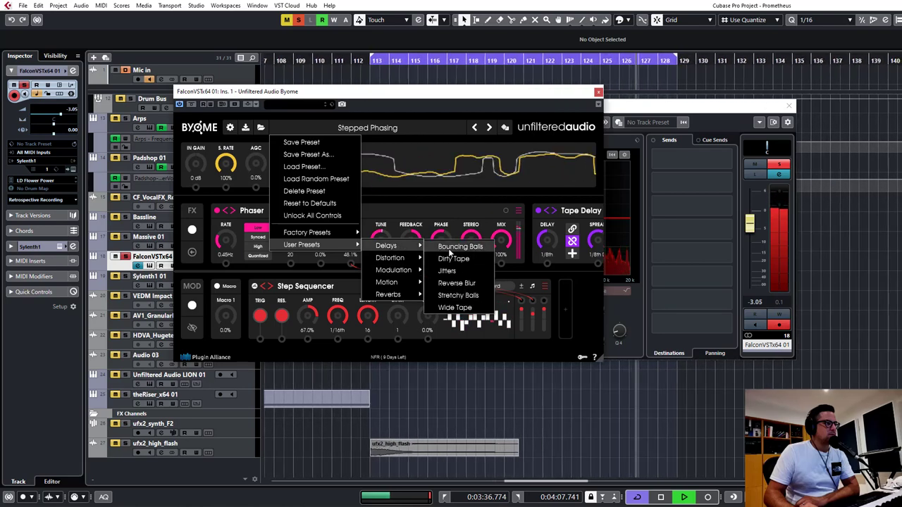
click(449, 252)
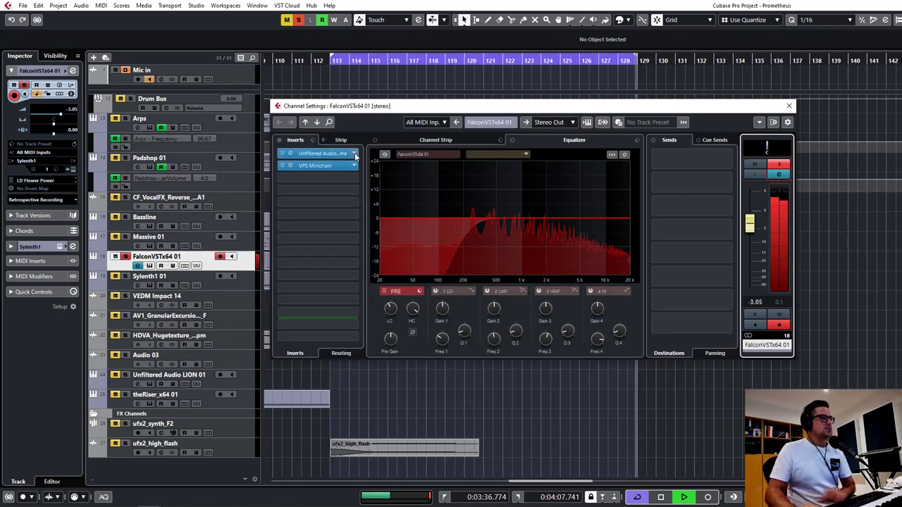
Step: Replace Byome in the first insert slot with Unfiltered Audio Sandman Pro, discarding the Byome changes
click(355, 155)
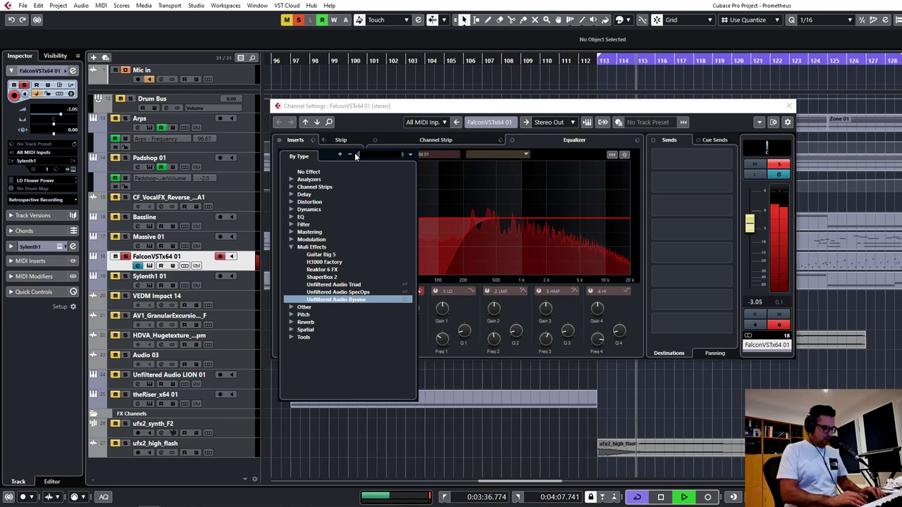
text(unfil)
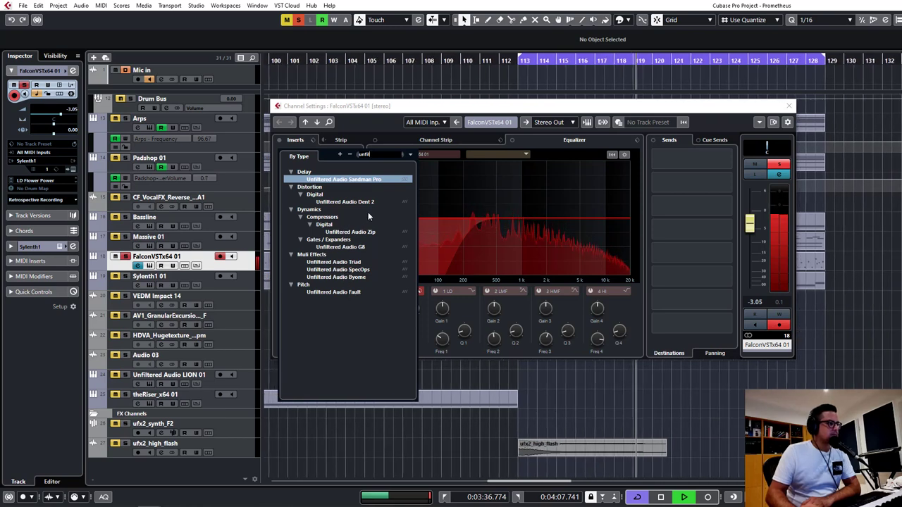
click(341, 180)
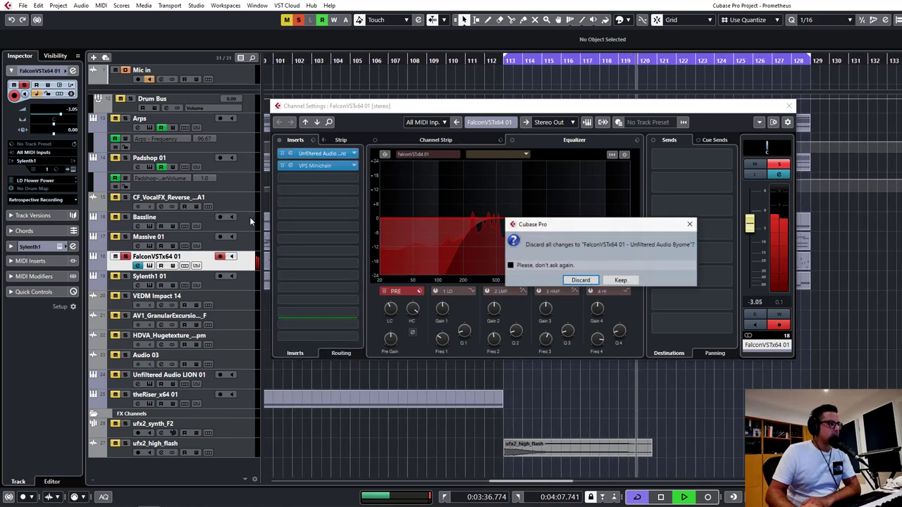
click(582, 279)
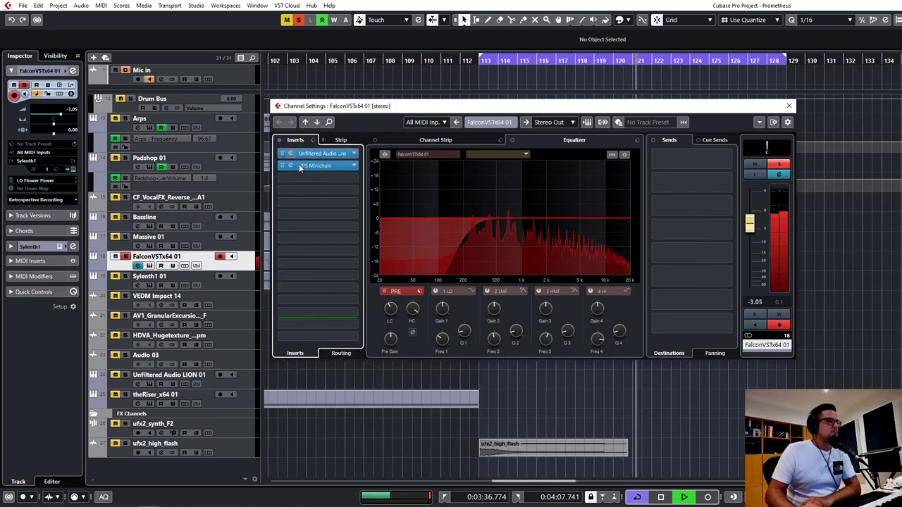
drag(493, 196, 264, 77)
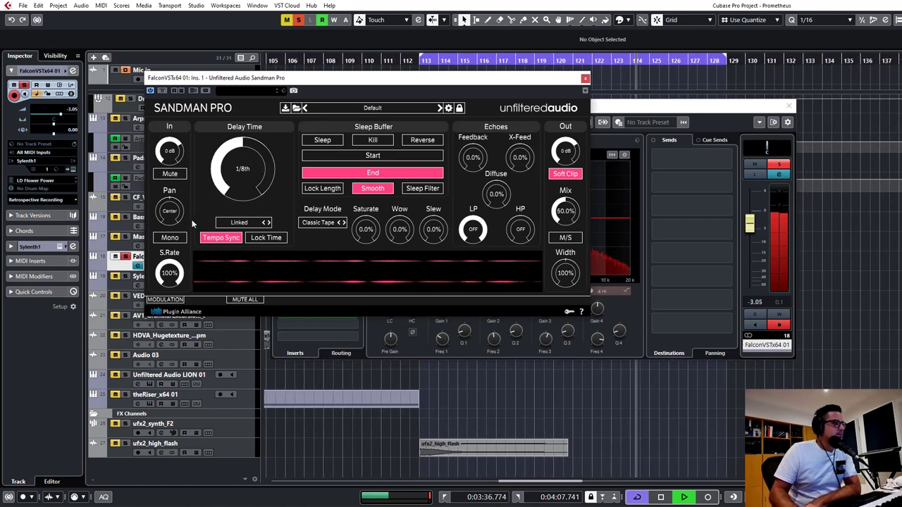
Step: Make Sandman Pro's left and right delay times independent and set the delay mode to Reverse
click(267, 223)
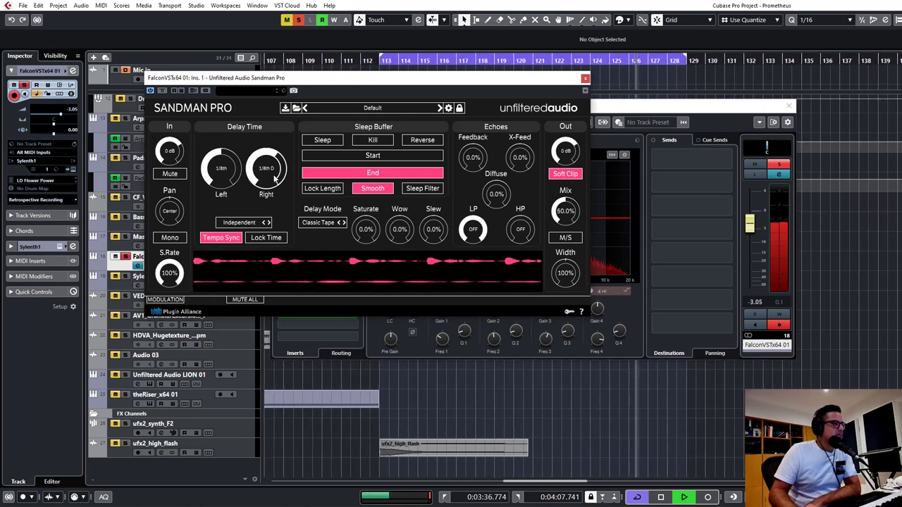
drag(274, 177, 274, 172)
click(314, 223)
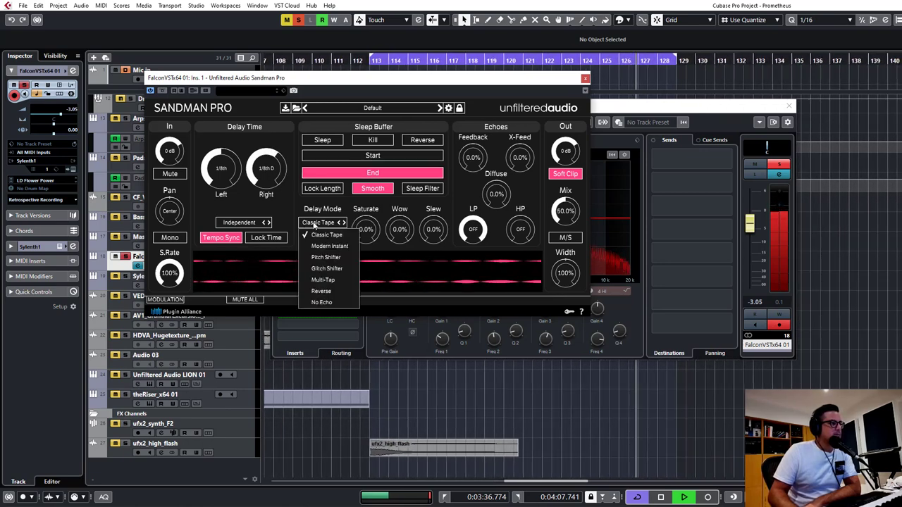
click(321, 291)
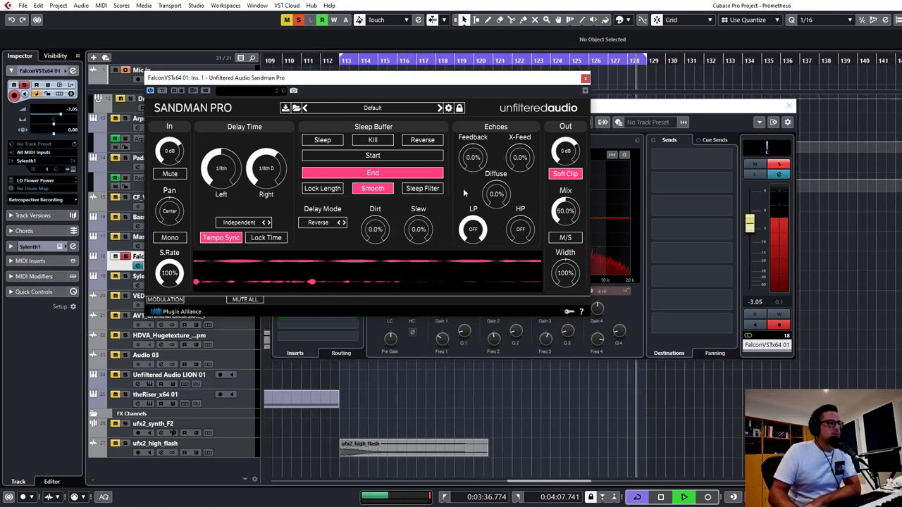
Step: Set the delay times to 1/4th D left and 1/4th right, with 64.8% diffuse and 44.0% feedback
drag(496, 195, 499, 172)
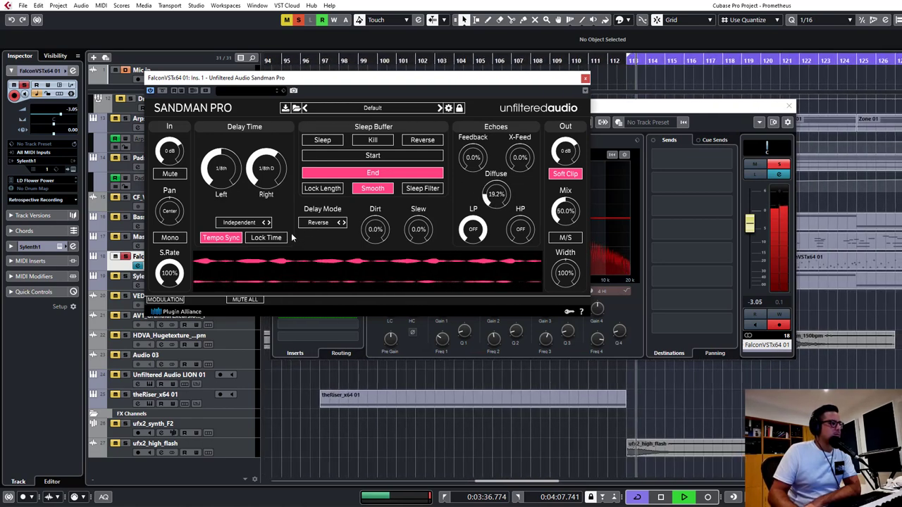
drag(275, 174, 282, 167)
drag(223, 170, 241, 139)
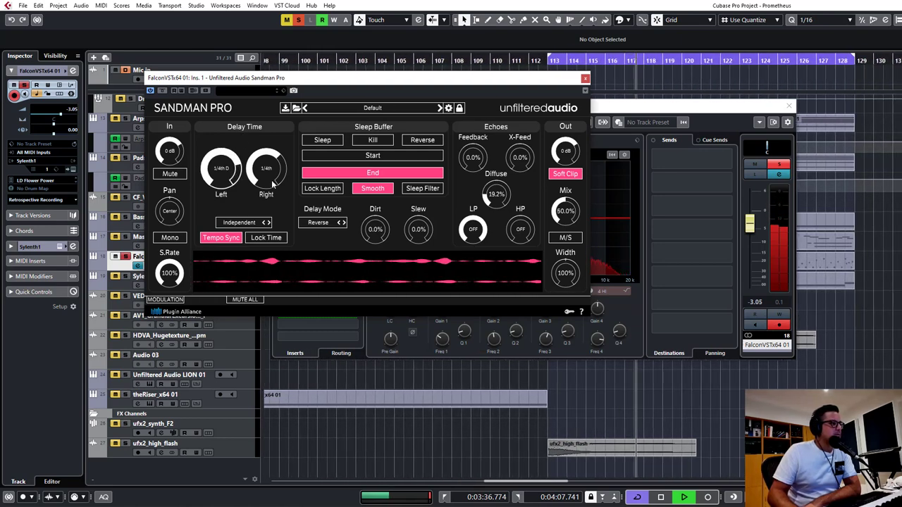
drag(496, 197, 481, 160)
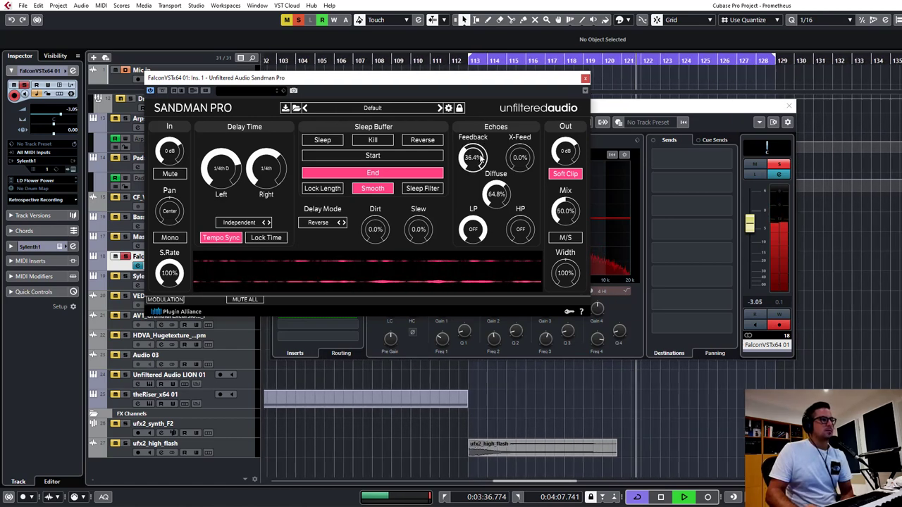
Step: Try the reversed sleep buffer with a shortened range and varied mix, and switch Sleep back off
click(423, 140)
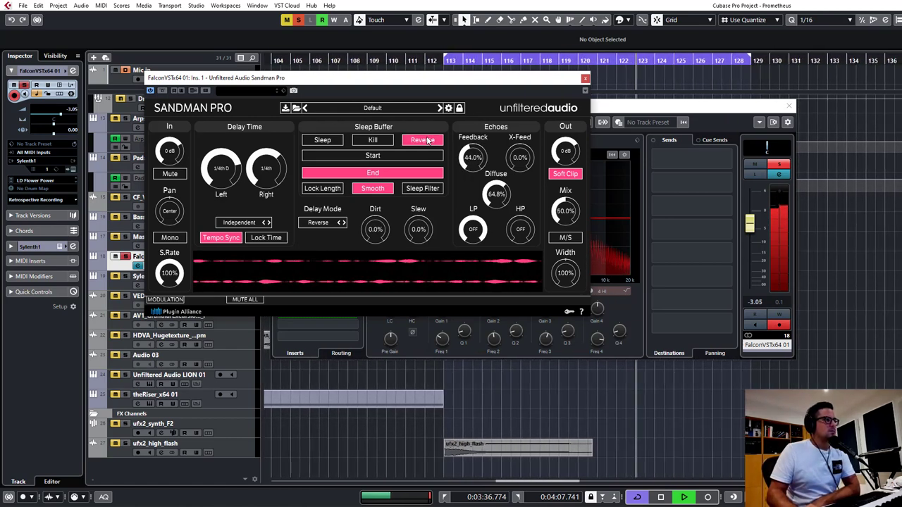
click(334, 140)
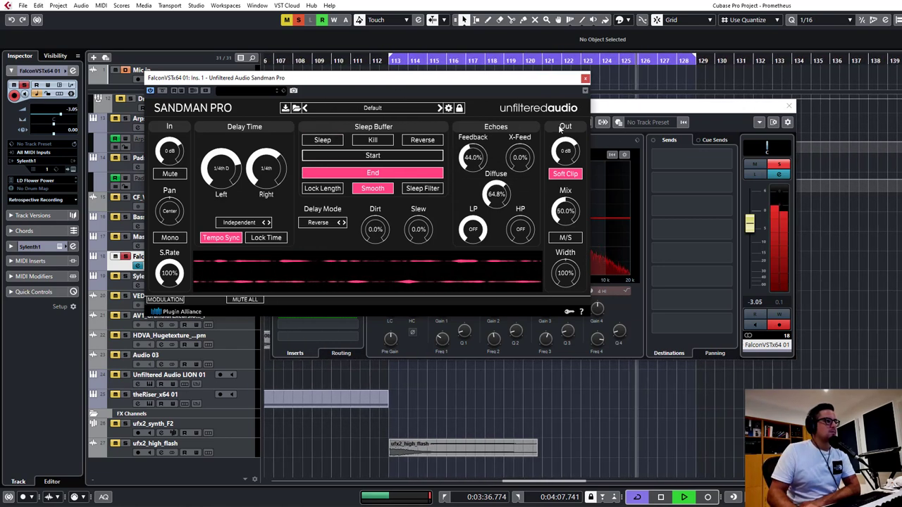
click(323, 141)
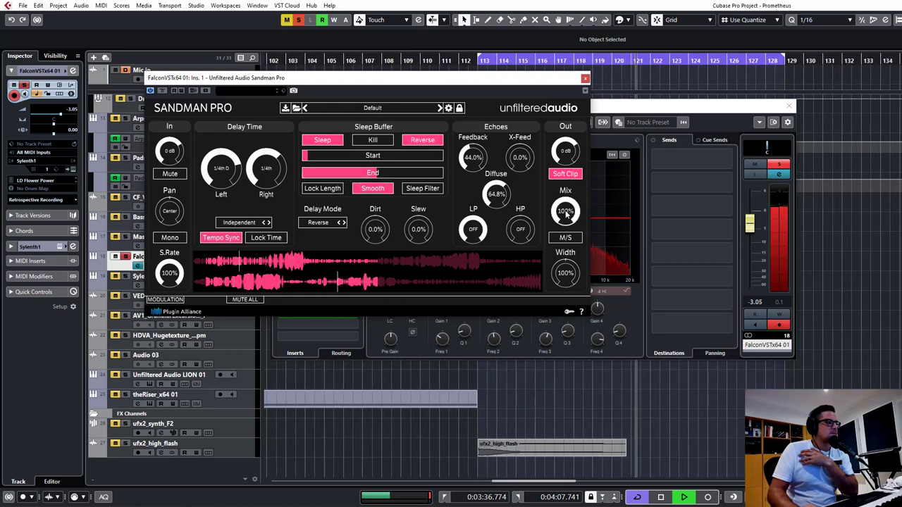
drag(565, 212, 562, 276)
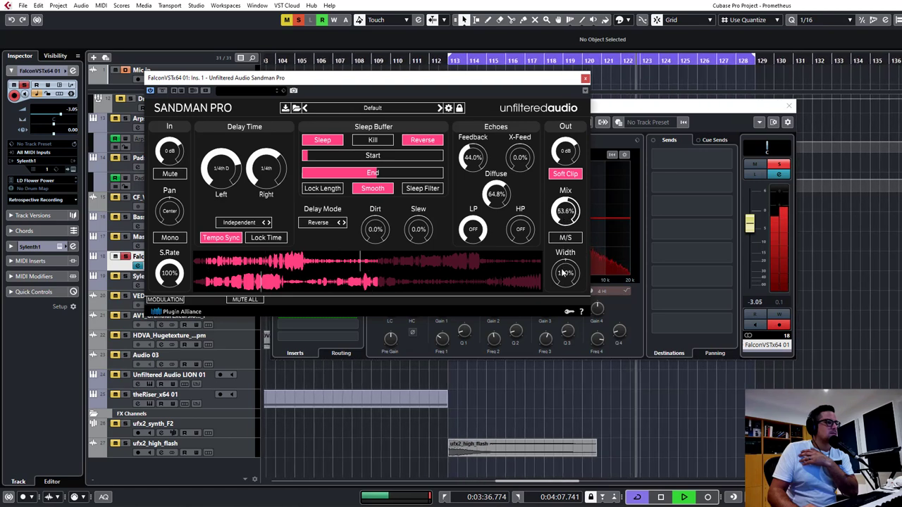
click(334, 145)
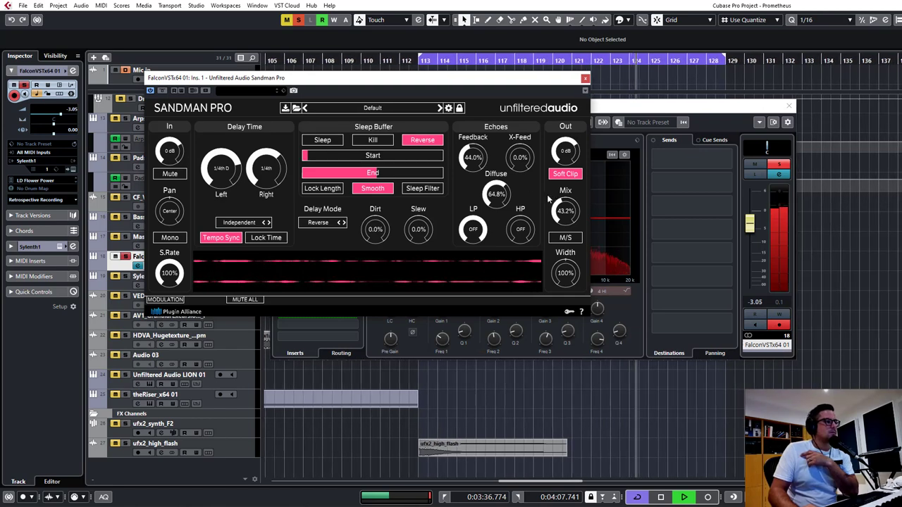
Step: Raise Sandman Pro's mix to about 58% and diffuse to 77.6%, and set the HP filter to 114 Hz
drag(563, 210, 564, 200)
drag(497, 206, 497, 198)
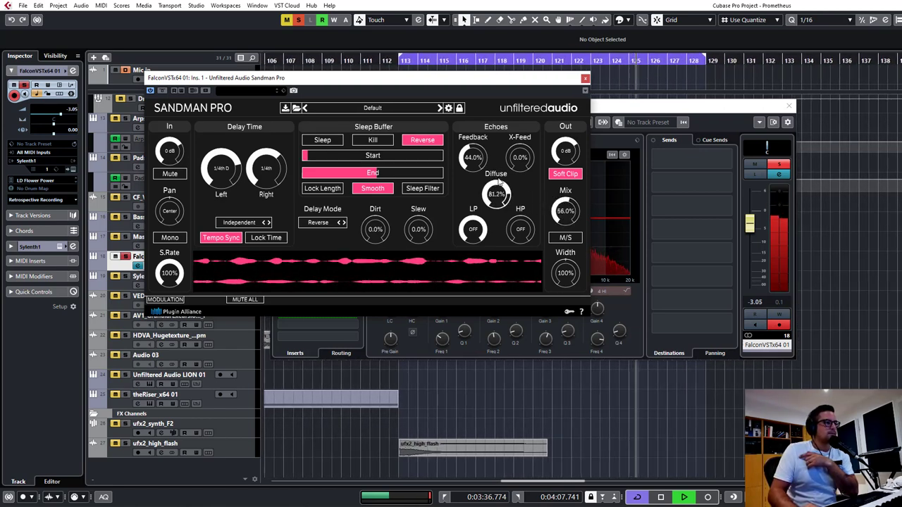
drag(520, 230, 564, 209)
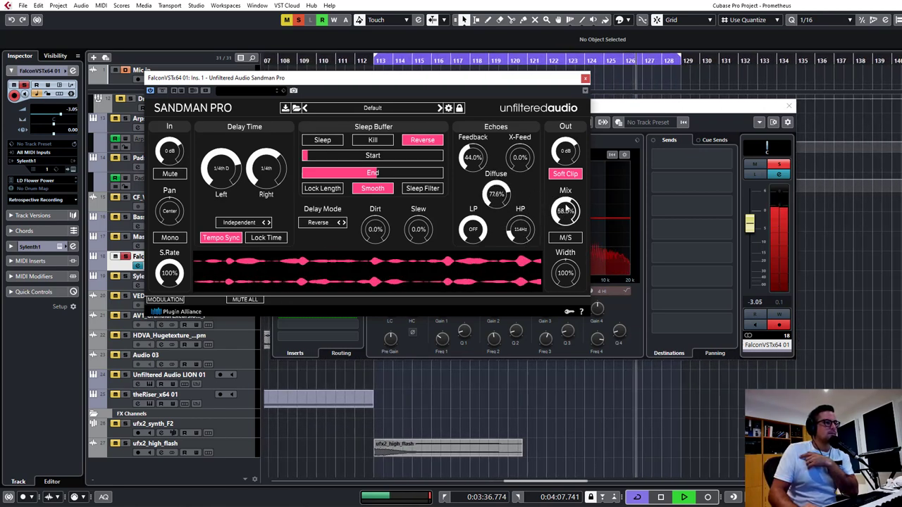
Step: Close Sandman Pro, take the FalconVSTx64 track out of solo and close its channel settings
click(584, 78)
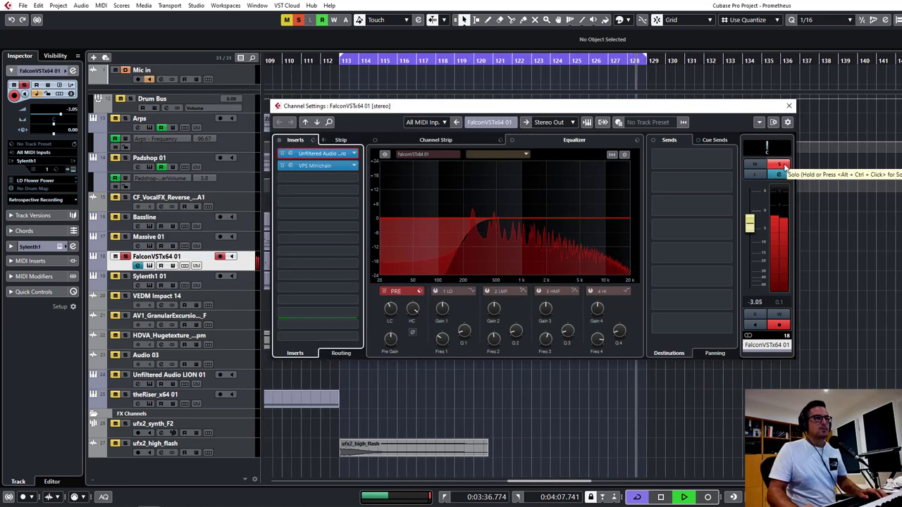
click(780, 165)
click(828, 240)
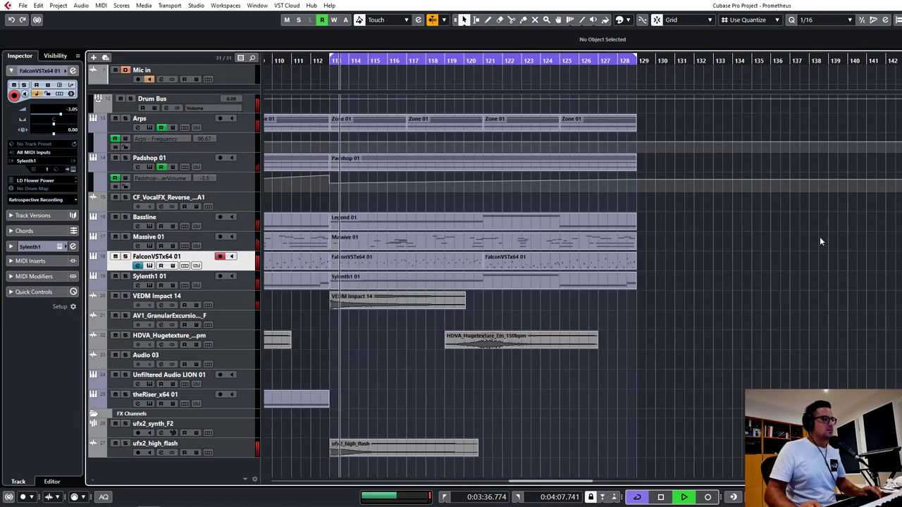
Step: Review the arrangement around bars 97–129, from the synth and effect tracks up to the drum tracks
scroll(512, 260, up, 4)
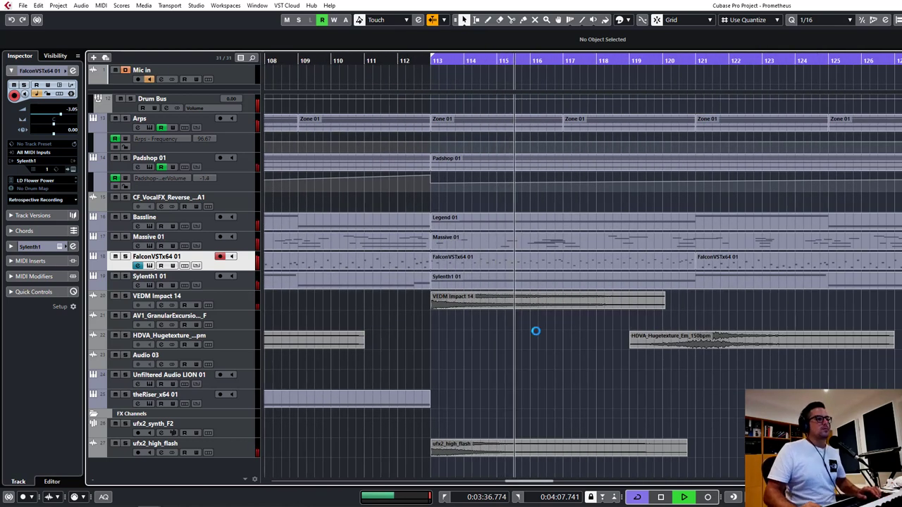
scroll(535, 335, down, 5)
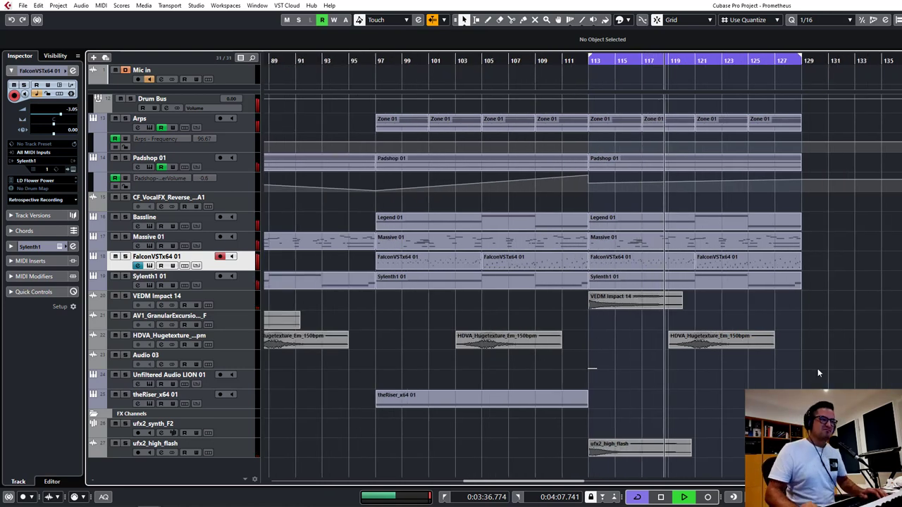
scroll(817, 371, right, 2)
scroll(488, 361, down, 8)
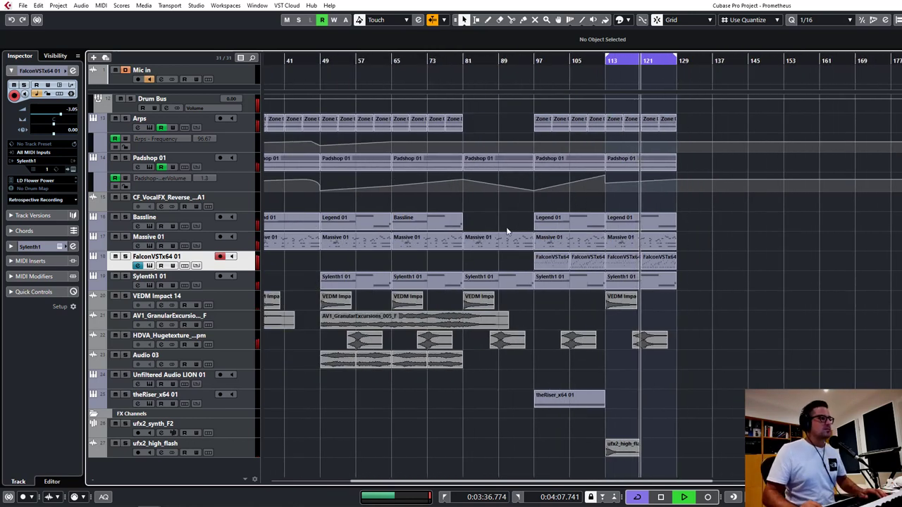
scroll(508, 169, up, 6)
key(h)
key(h)
key(h)
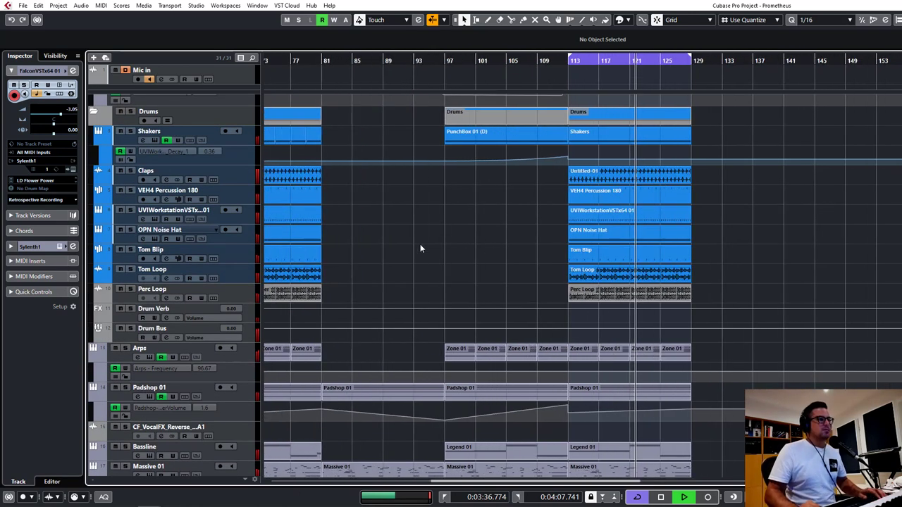
scroll(420, 246, left, 6)
drag(345, 237, 696, 266)
click(818, 222)
scroll(818, 223, right, 8)
drag(818, 222, 823, 251)
click(823, 250)
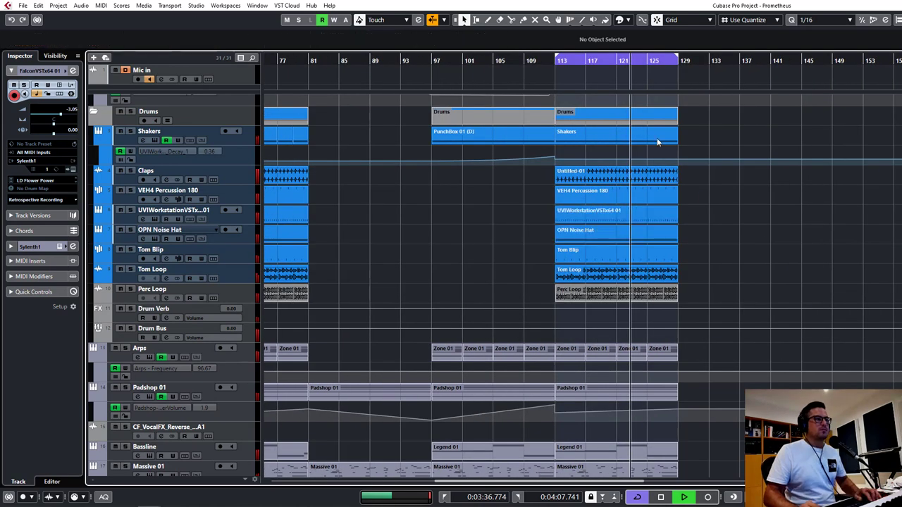
key(h)
key(h)
scroll(563, 187, up, 2)
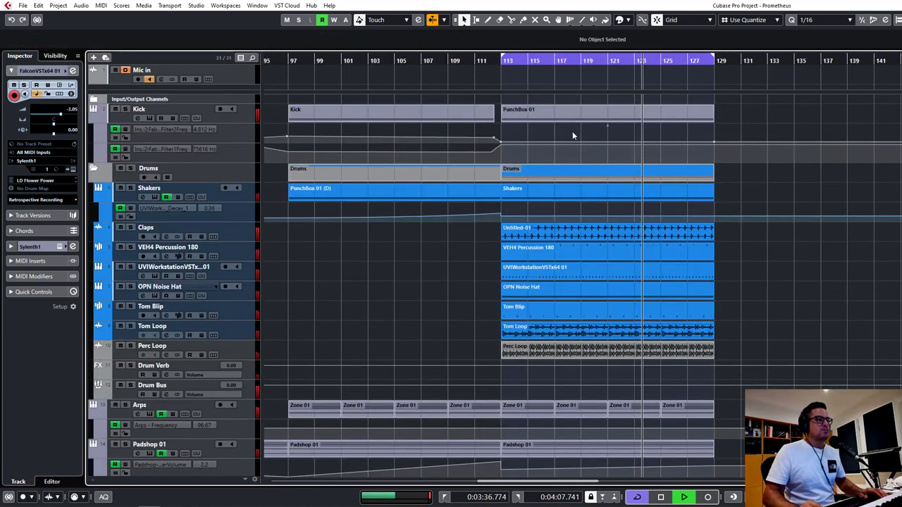
Step: Inspect the notes of the kick's PunchBox 01 part and shorten the part to end at 128.4.1
click(624, 117)
double_click(624, 119)
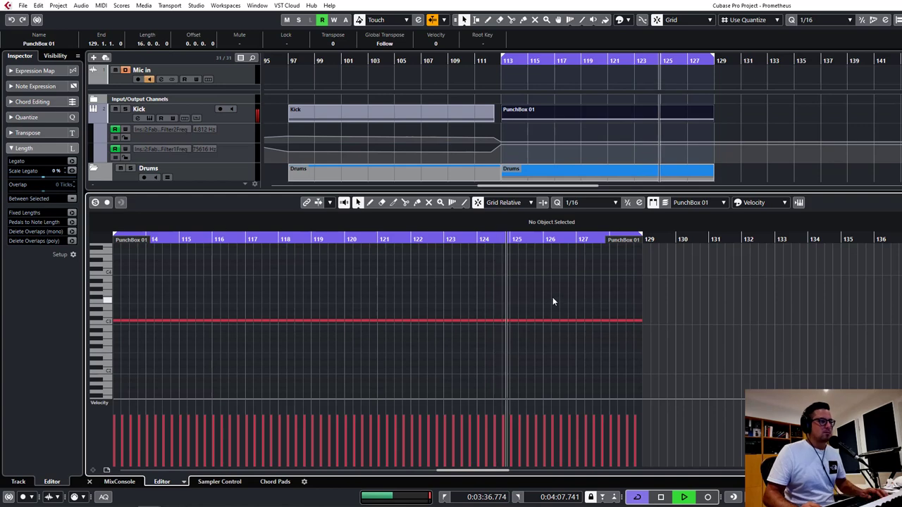
key(Return)
click(706, 87)
click(678, 117)
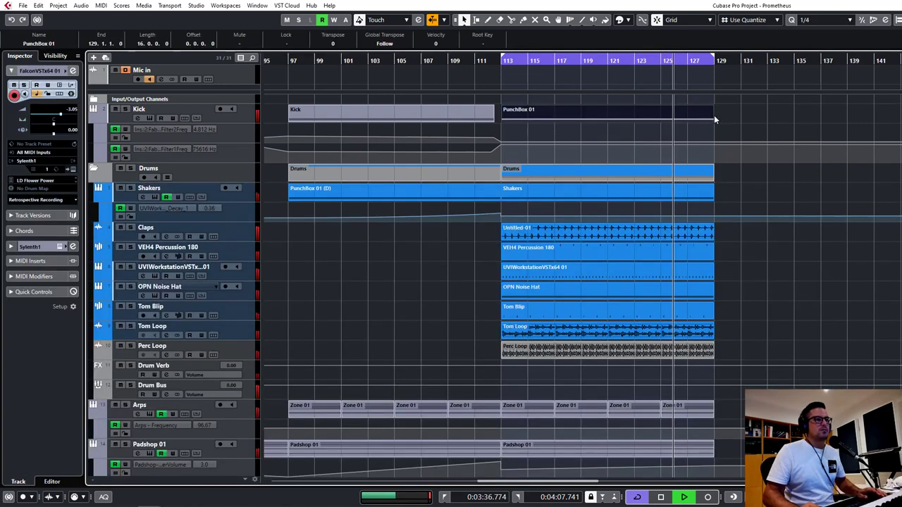
drag(711, 119, 713, 120)
scroll(693, 183, down, 5)
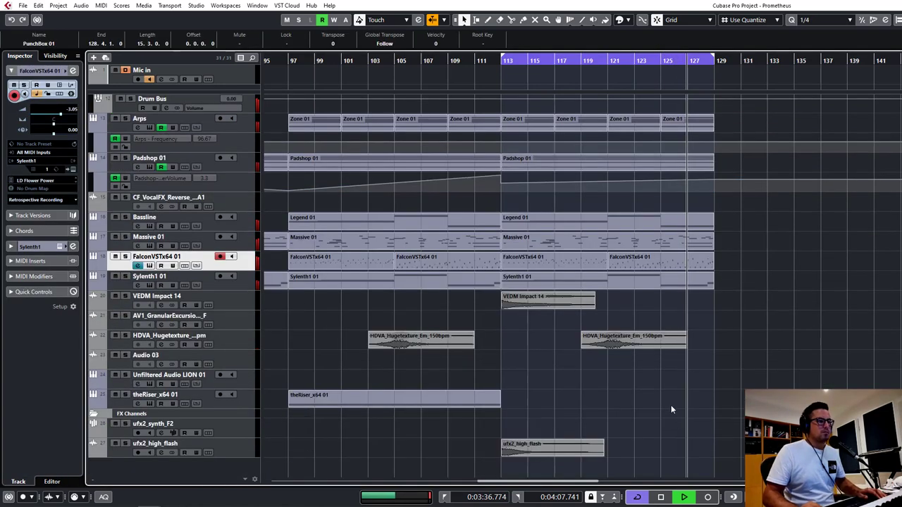
click(671, 410)
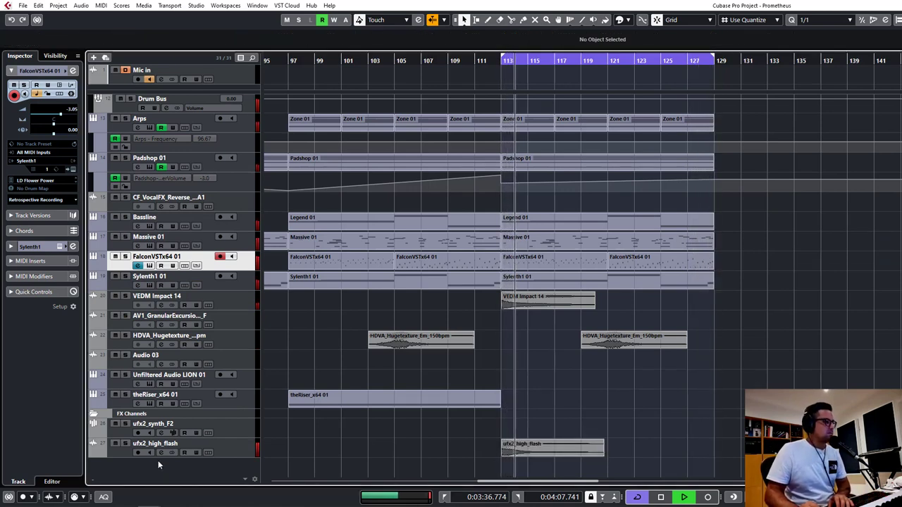
Step: Set the ufx2_high_flash track's volume to about -8.75 dB, check its channel EQ, and stop playback
click(215, 446)
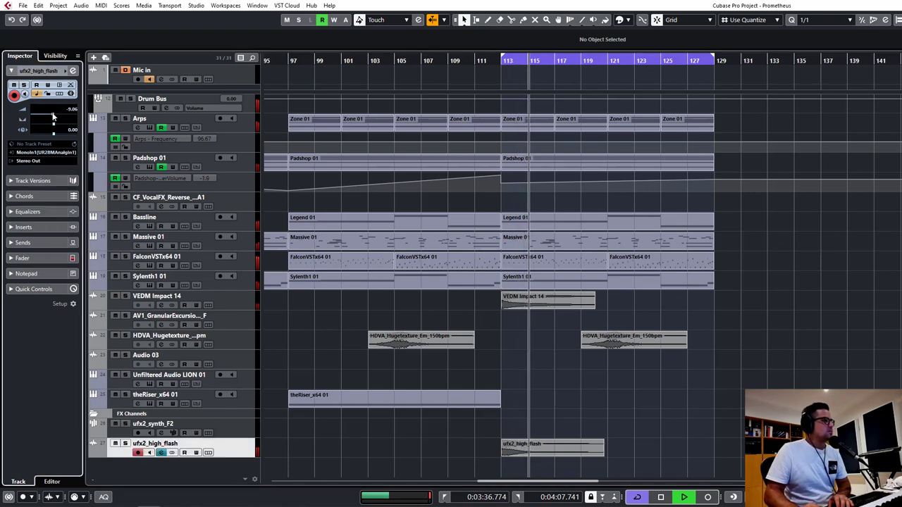
drag(53, 117, 65, 108)
click(73, 71)
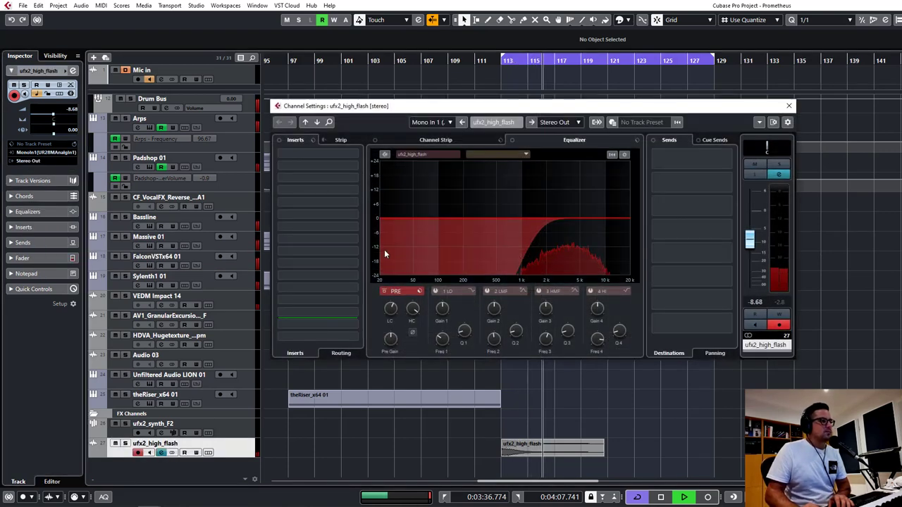
key(Escape)
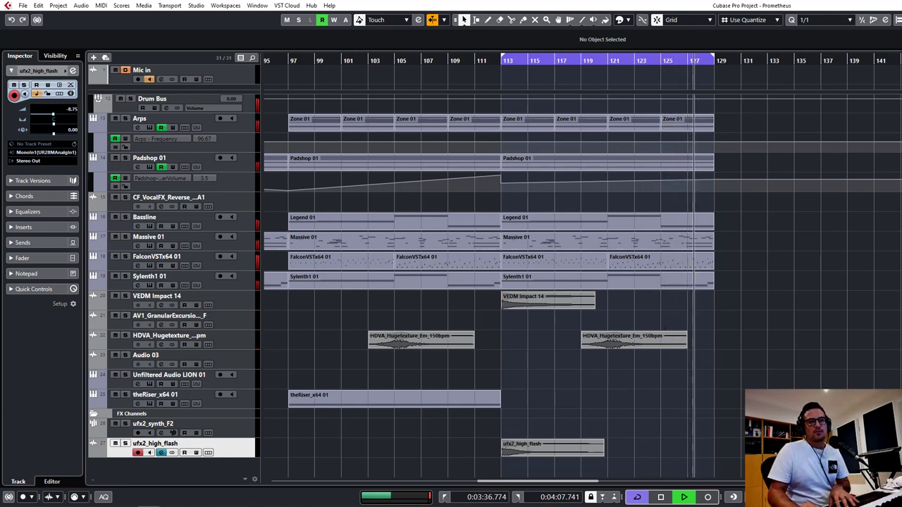
key(space)
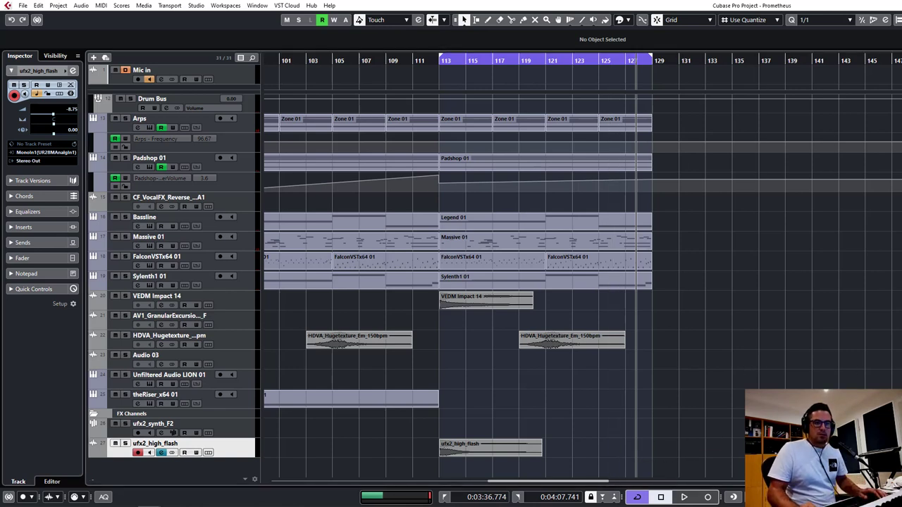
Step: Place the ufx2_dust_128_vinyl_03 sample on a new track at bar 113 and apply low-cut and high-cut filters to its channel
drag(597, 449, 445, 471)
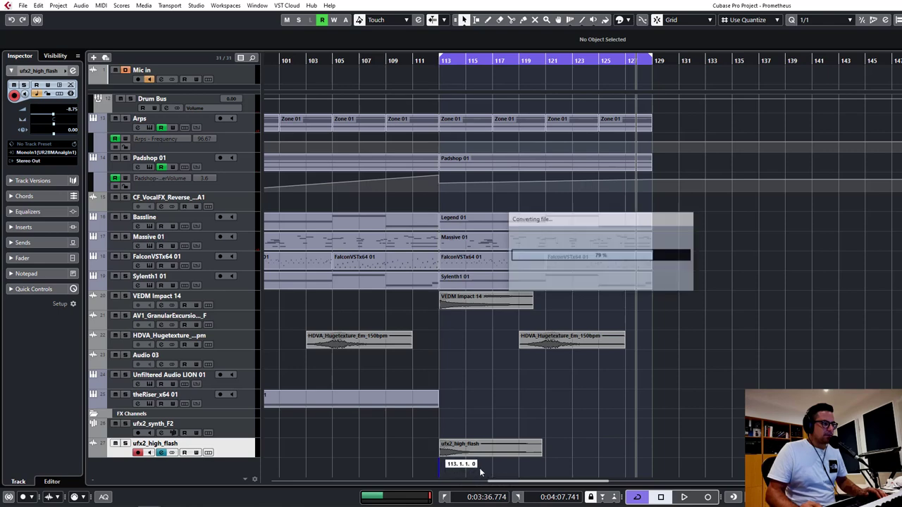
click(490, 466)
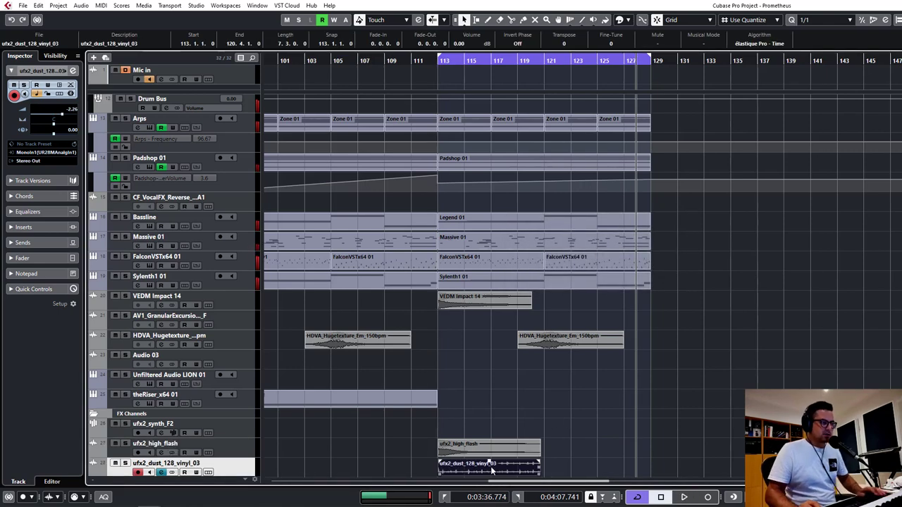
click(161, 473)
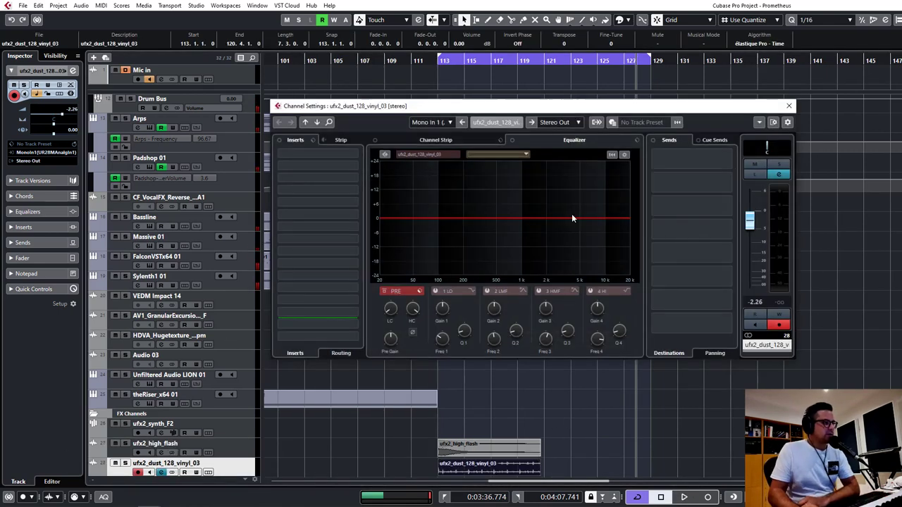
drag(399, 312, 406, 281)
drag(414, 313, 414, 355)
click(560, 455)
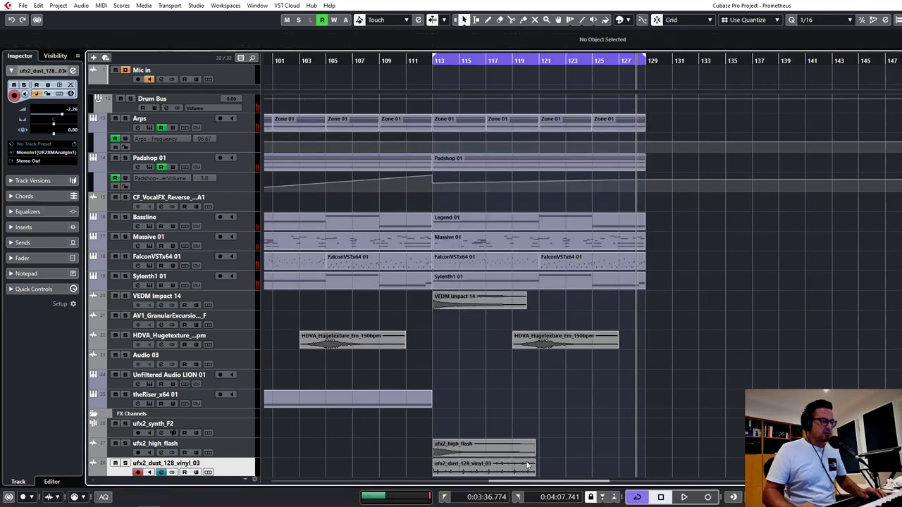
Step: Solo the vinyl track during playback, tune its high cut to about 522 Hz with a 24 dB/Oct slope, and take it out of solo
click(528, 465)
click(432, 74)
key(space)
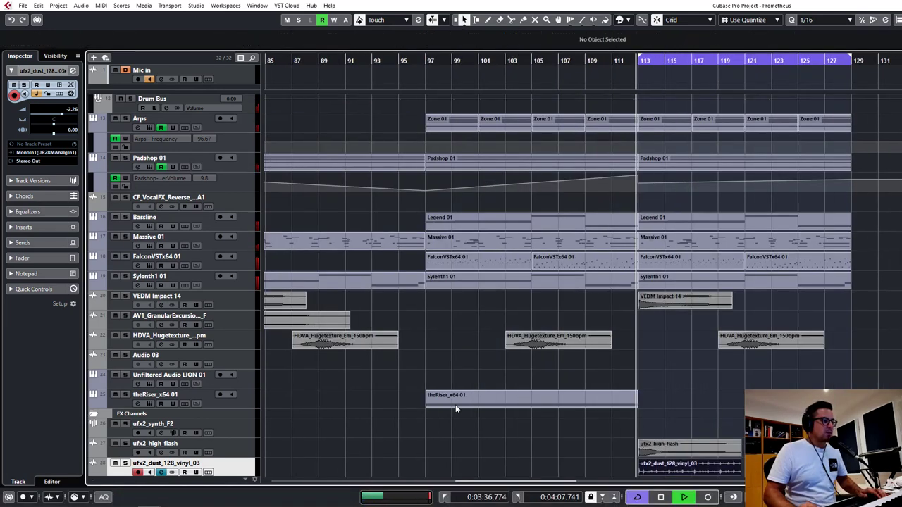
click(125, 463)
click(162, 472)
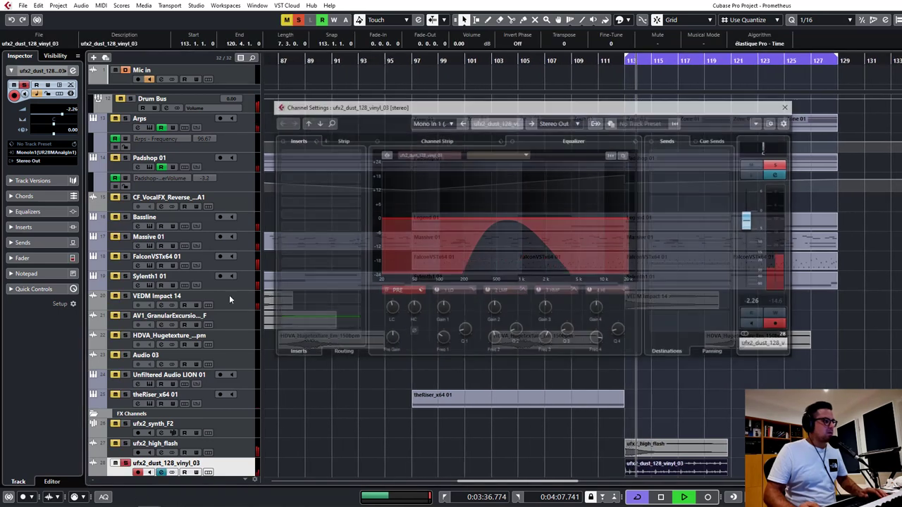
scroll(397, 315, up, 5)
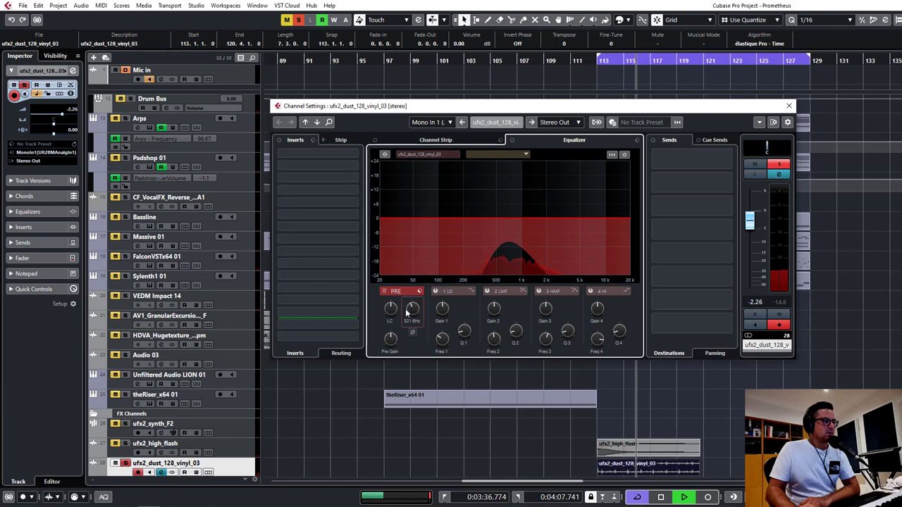
right_click(416, 311)
mouse_move(465, 352)
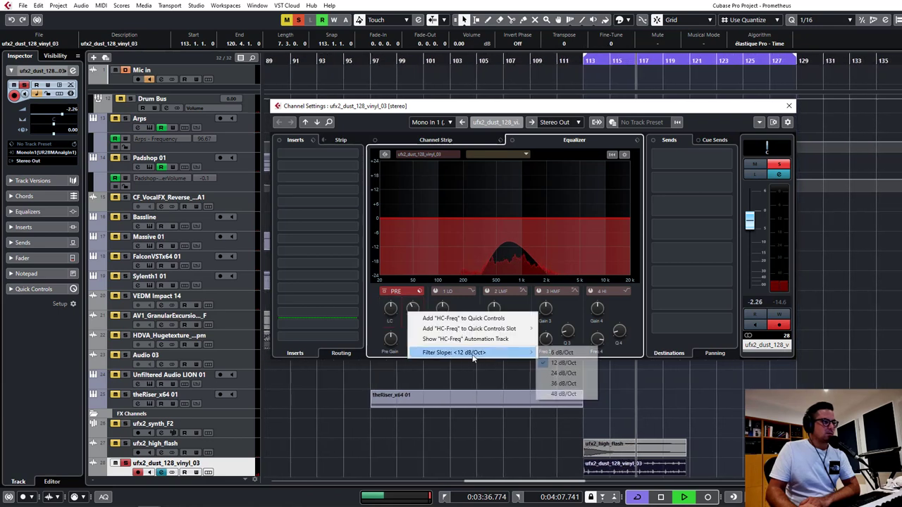
click(575, 375)
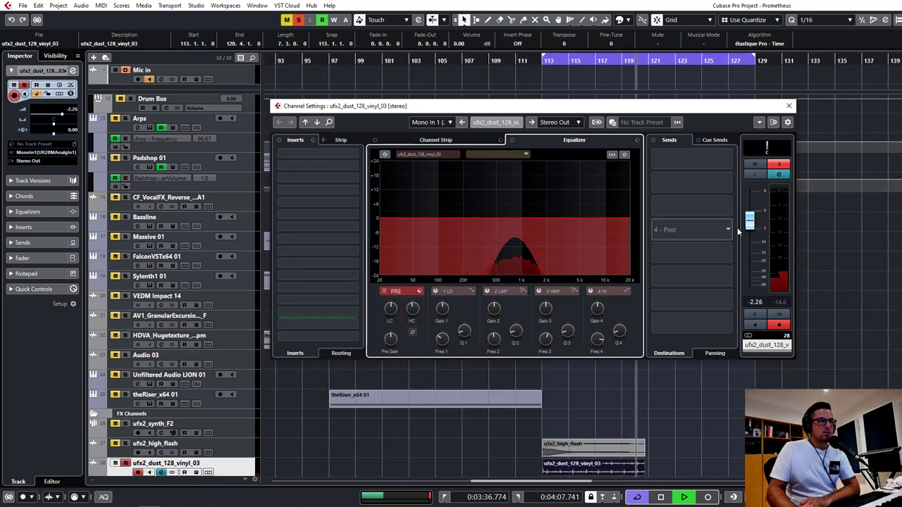
click(779, 165)
click(789, 106)
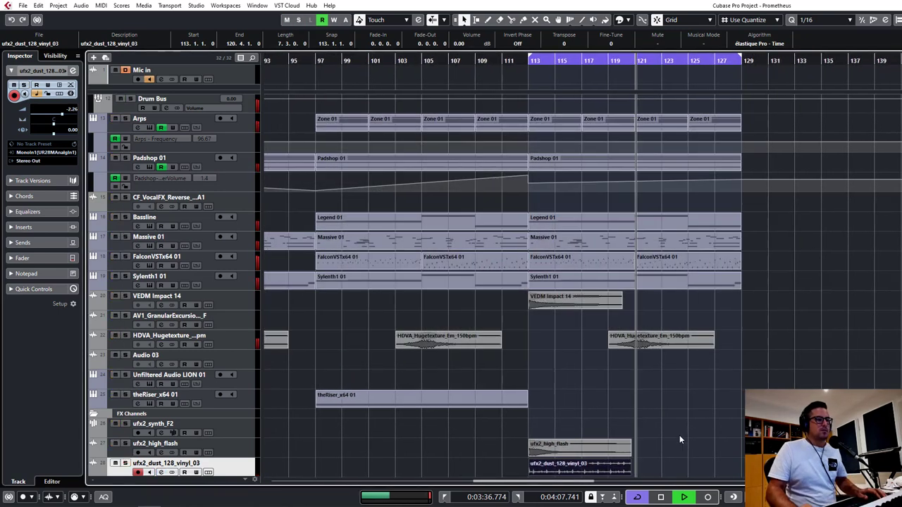
Step: Trim the ufx2_dust_128_vinyl_03 clip to about four bars and duplicate it three times to fill bars 113–129
click(679, 436)
drag(630, 468, 581, 476)
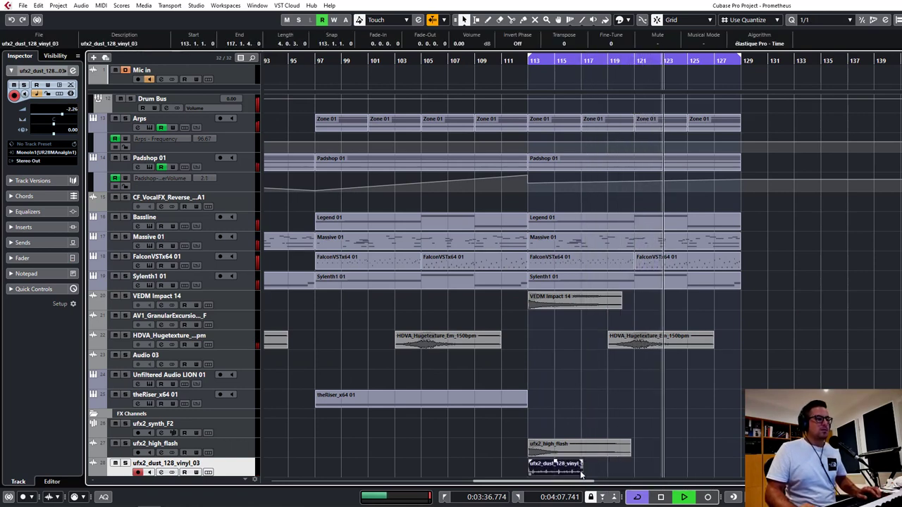
key(ctrl+d)
key(ctrl+d)
key(ctrl+d)
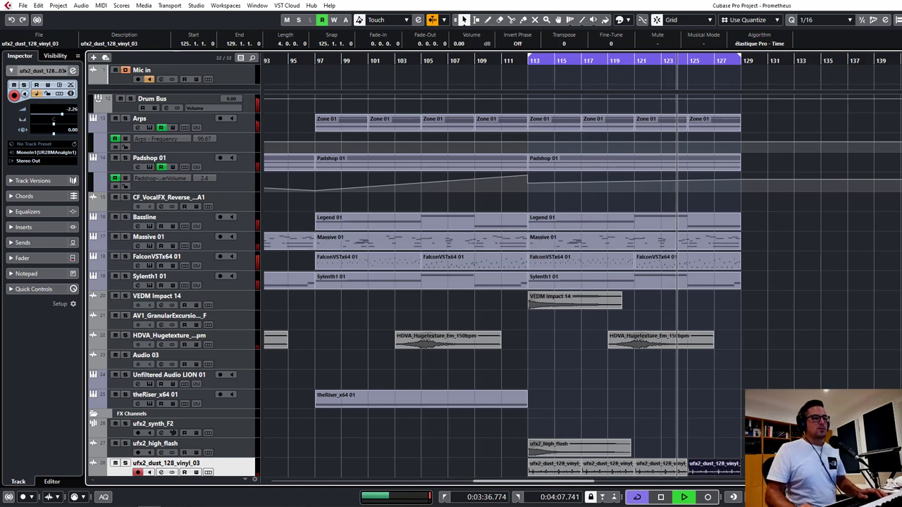
click(434, 433)
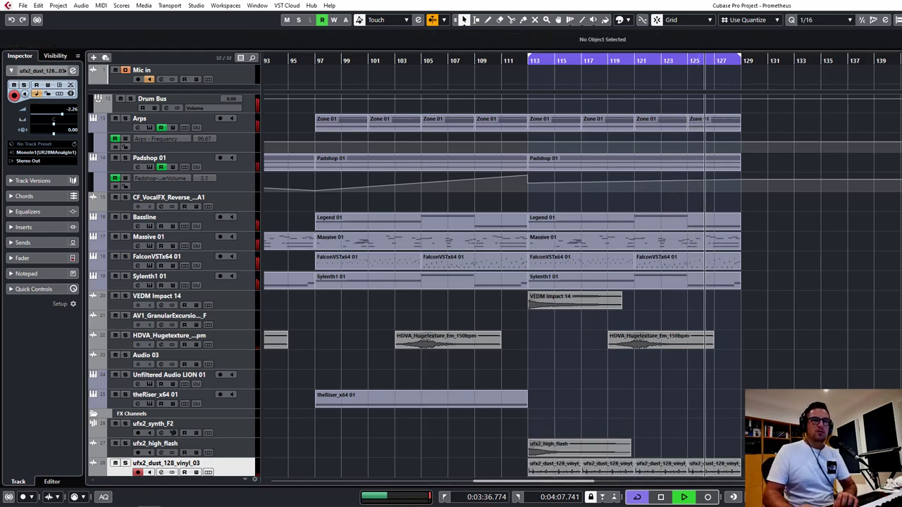
key(space)
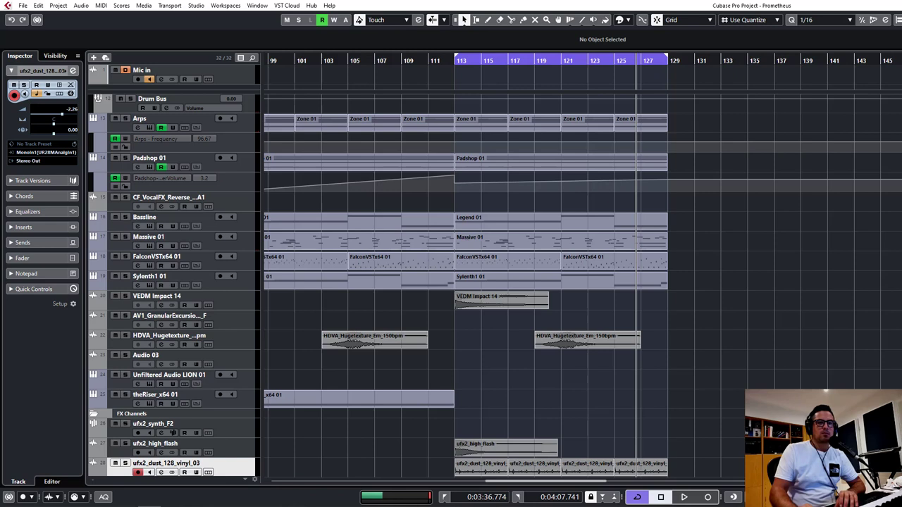
Step: Place the UFX_Sweep_Up_05 sample on a new track at bar 109 and play the build-up leading to bar 113
scroll(493, 282, down, 1)
drag(901, 430, 406, 470)
click(482, 370)
key(space)
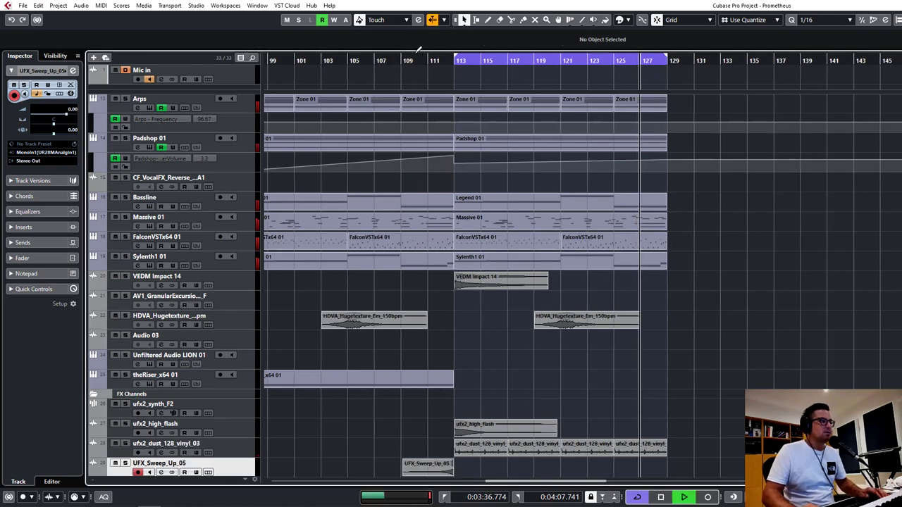
click(384, 69)
scroll(681, 400, down, 1)
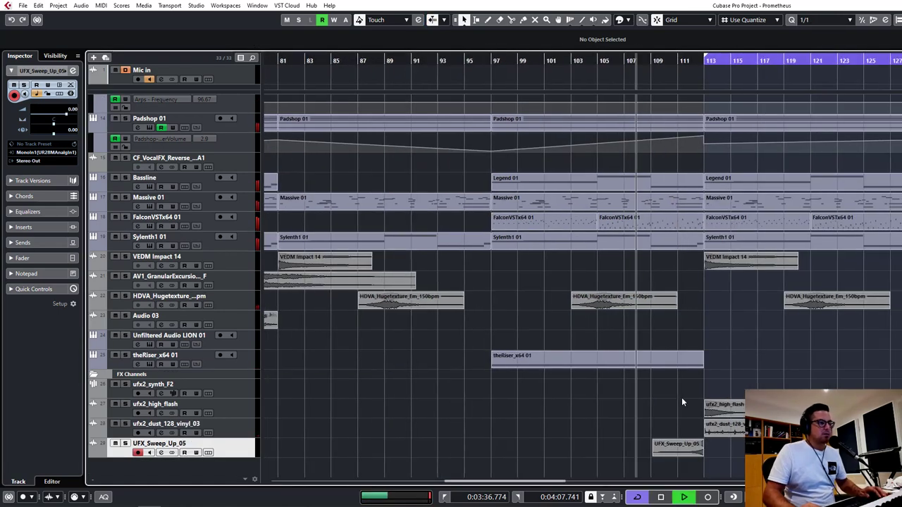
Step: Extend the UFX_Sweep_Up_05 part back to bar 105 and shift its audio to end at 113.1.1, enlarging the part when offered
drag(652, 456, 597, 456)
double_click(628, 452)
drag(658, 296, 778, 367)
click(586, 281)
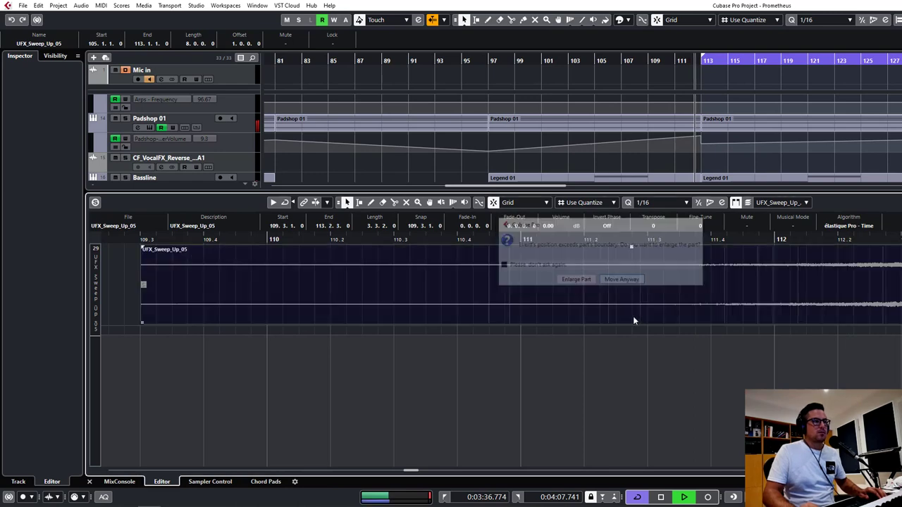
click(749, 383)
drag(699, 299, 659, 297)
click(584, 281)
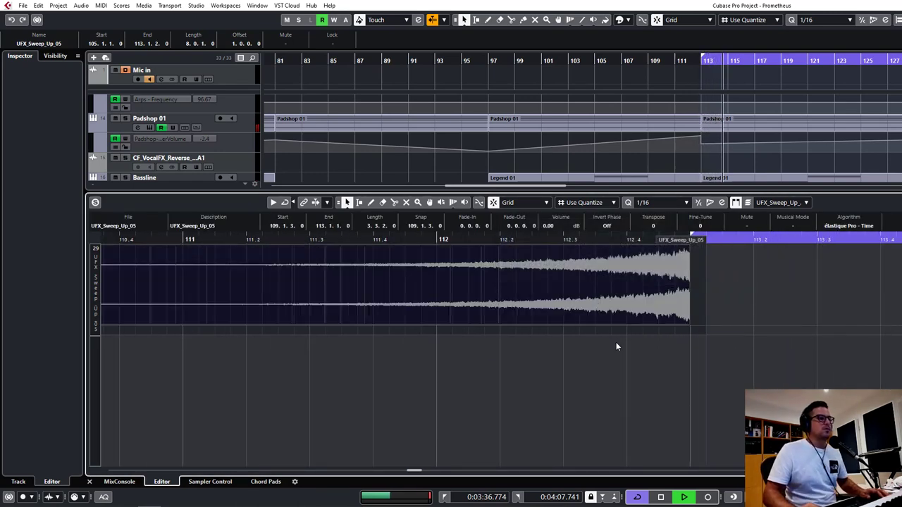
key(Return)
click(631, 471)
click(696, 452)
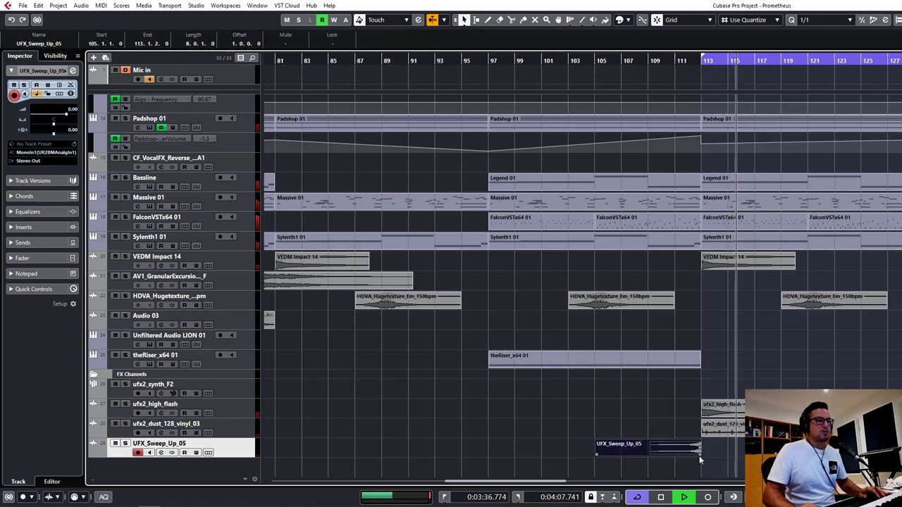
click(682, 431)
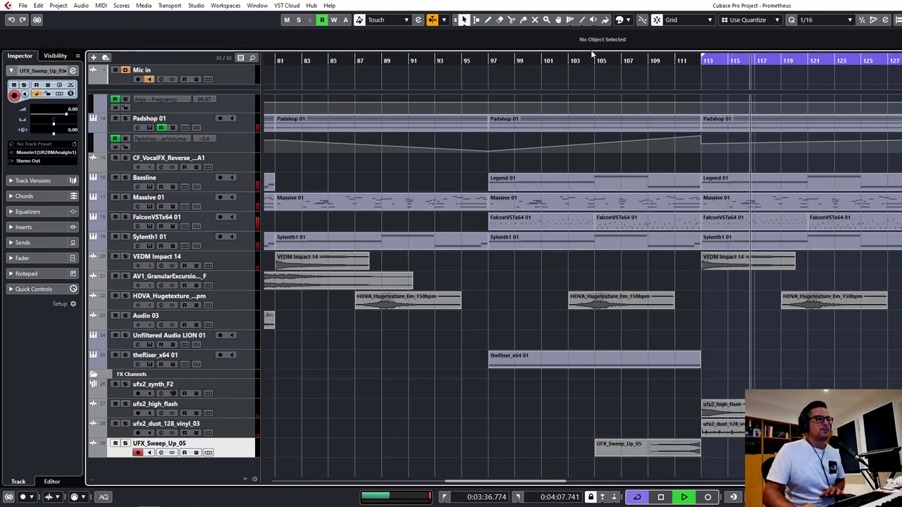
Step: Play from around bar 108 and apply a low-cut filter above 1 kHz to the UFX_Sweep_Up_05 channel
click(639, 66)
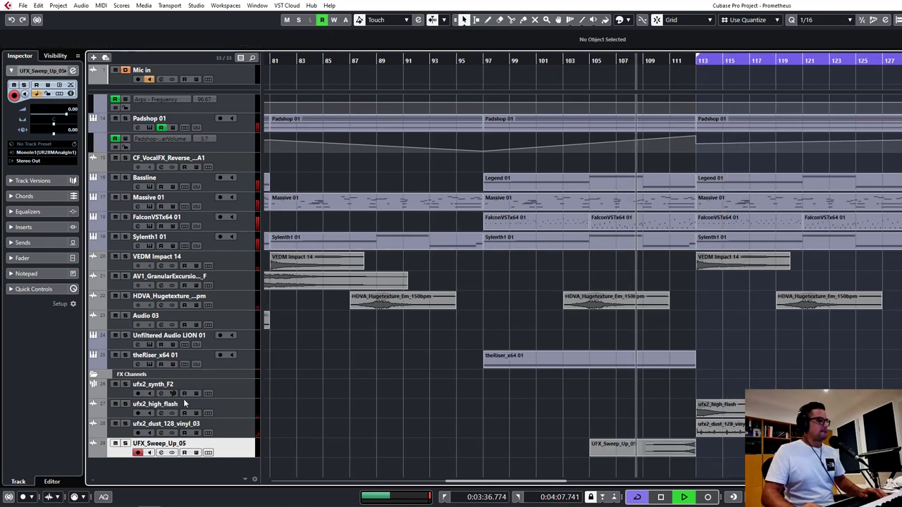
click(160, 452)
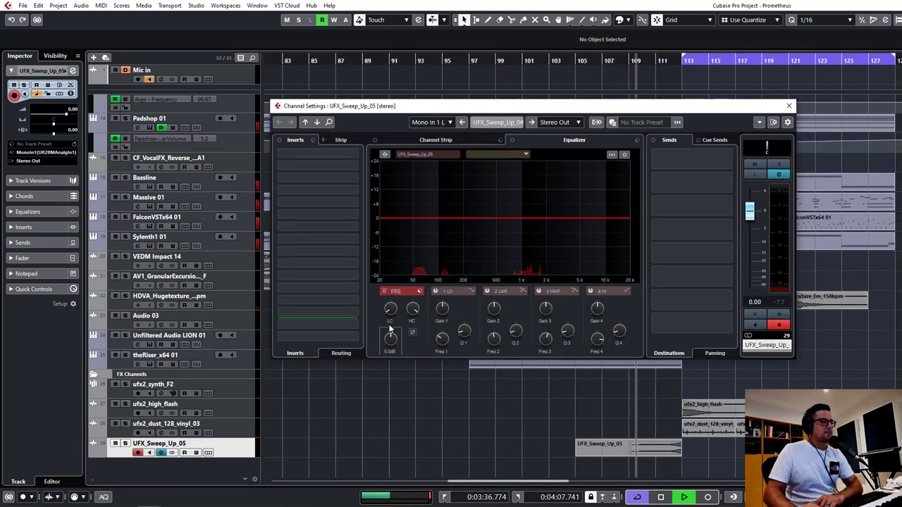
drag(400, 258, 398, 264)
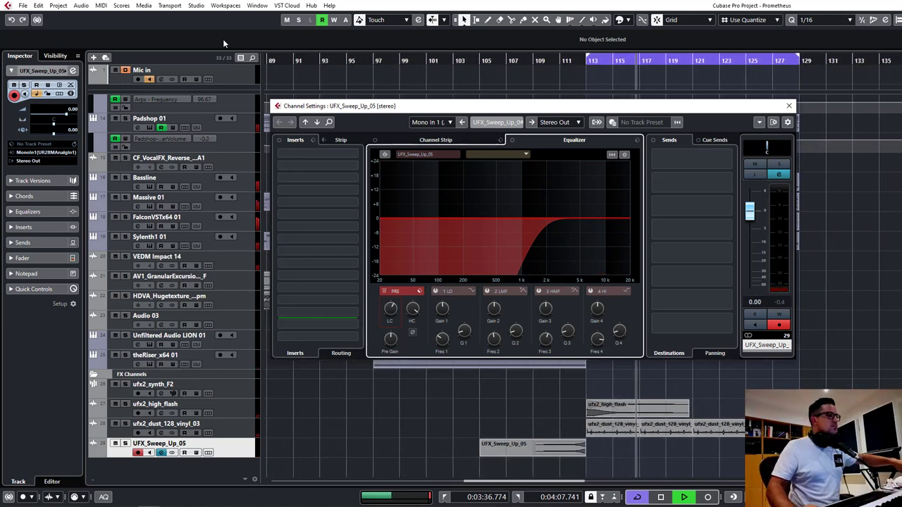
key(e)
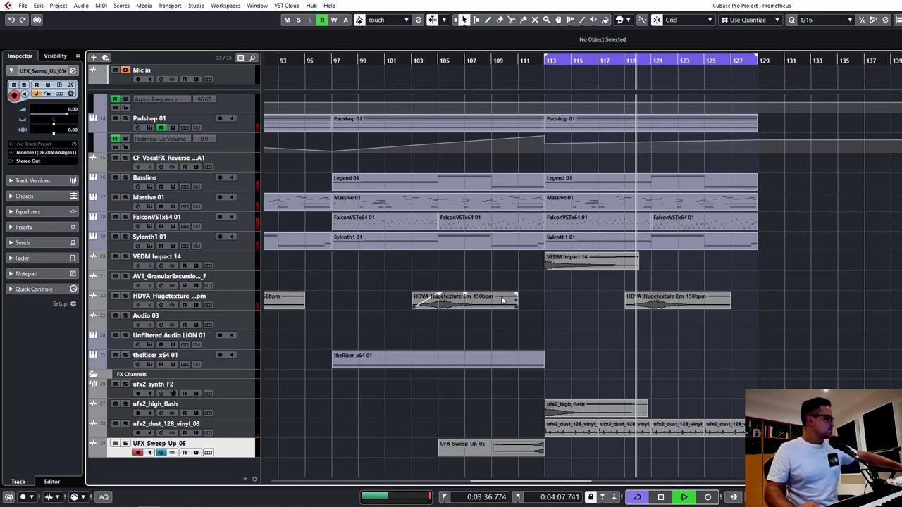
Step: Review a wider stretch of the arrangement, around bars 81–129, on the synth and effect tracks
click(549, 267)
click(484, 287)
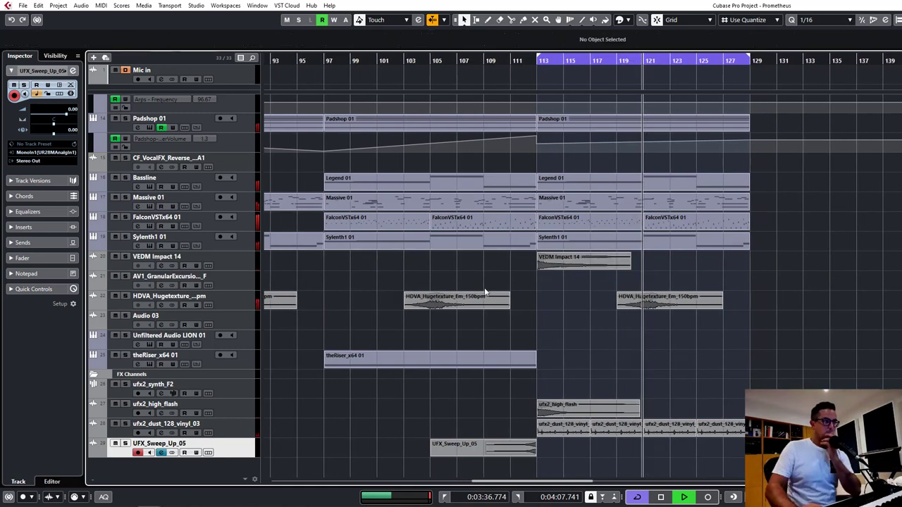
key(g)
key(g)
key(g)
key(h)
key(h)
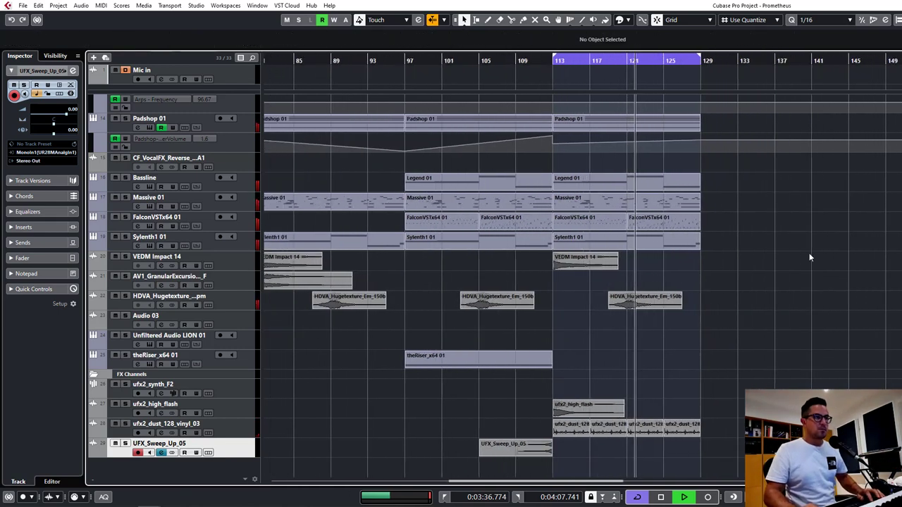
drag(808, 254, 256, 251)
click(370, 225)
scroll(423, 254, left, 10)
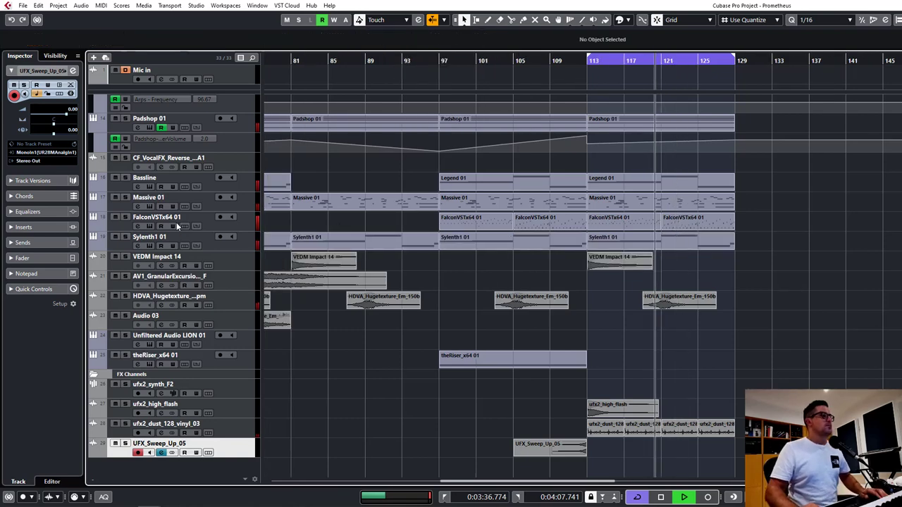
Step: Extend the cycle range's start back to bar 49 so it spans bars 49–129, and listen from bar 49
scroll(592, 236, down, 1)
key(g)
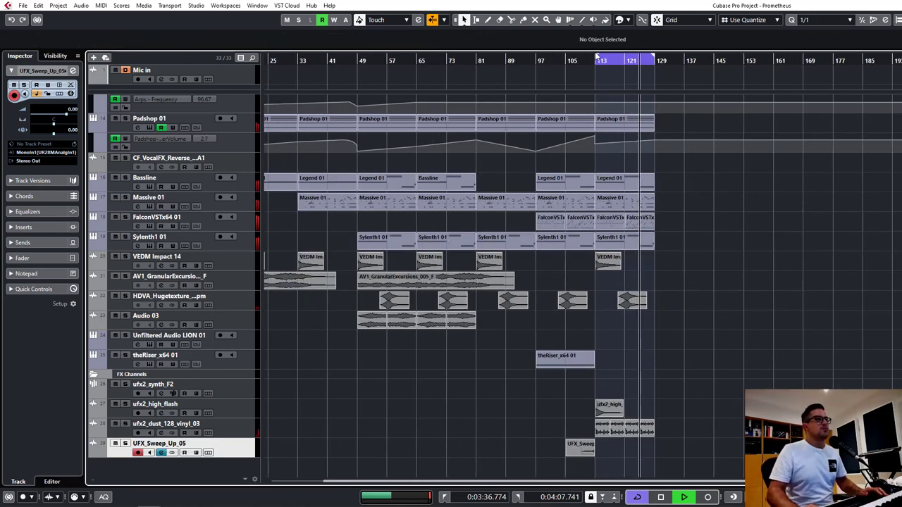
drag(596, 56, 357, 71)
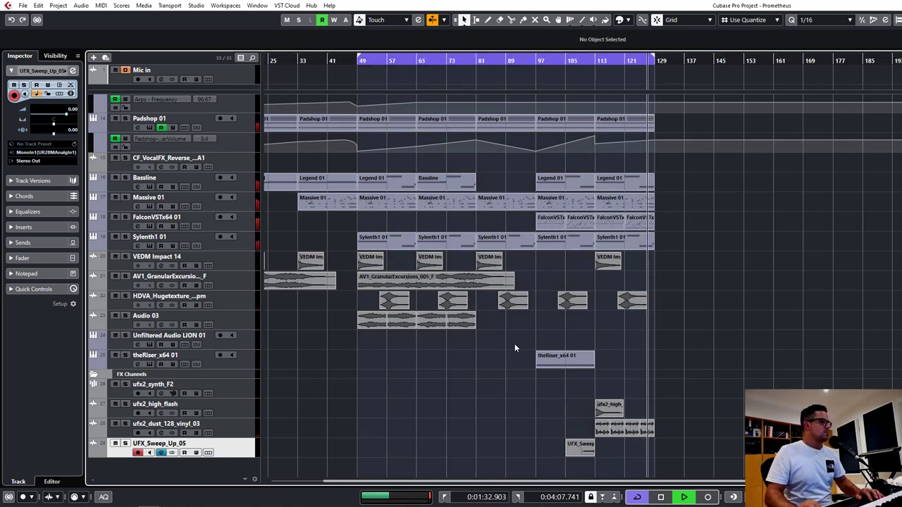
key(h)
key(h)
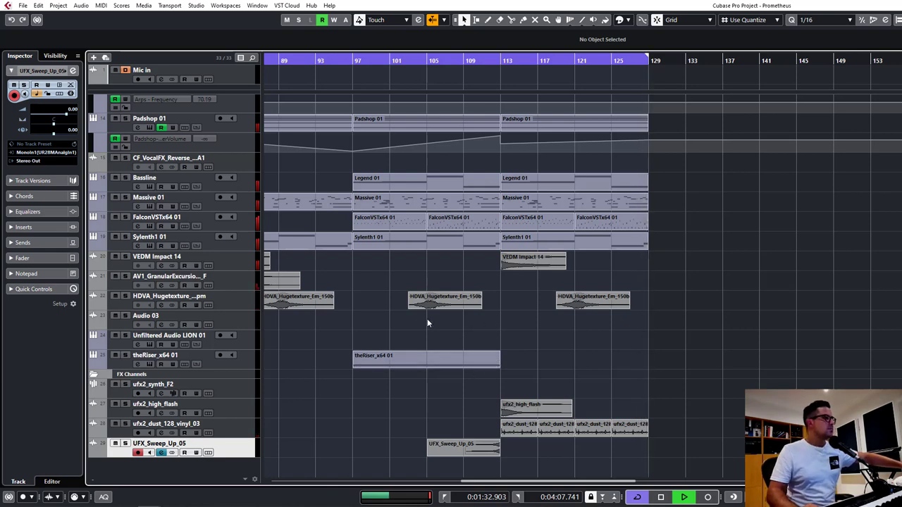
scroll(370, 199, up, 4)
scroll(346, 181, down, 4)
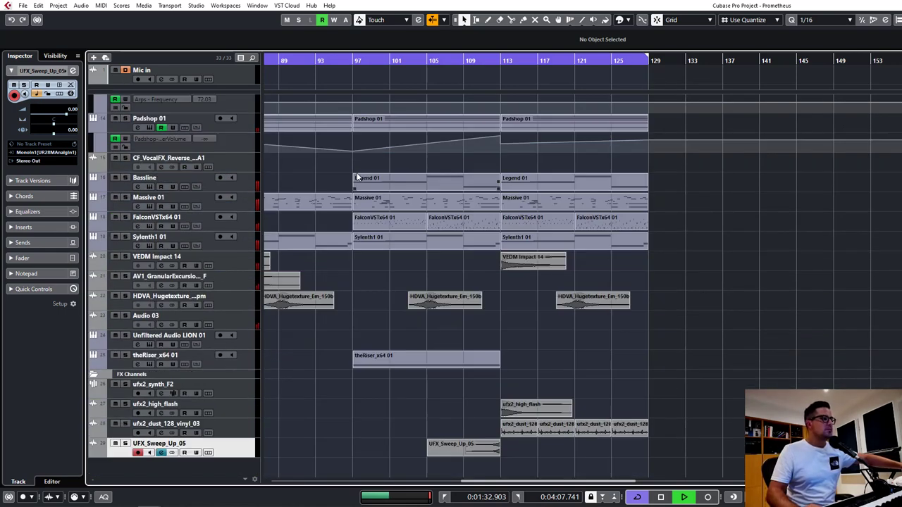
click(382, 262)
click(627, 366)
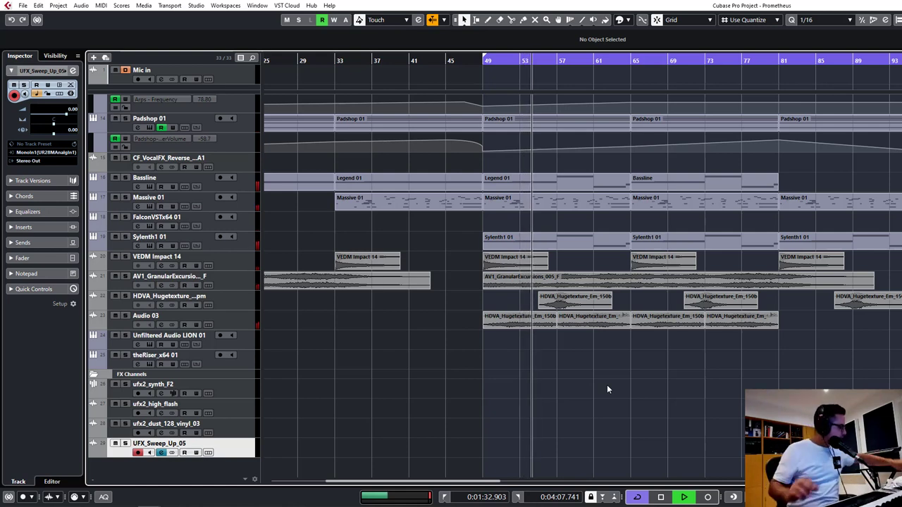
Step: Turn on input monitoring for the Mic in track and stop playback around bar 57
click(149, 79)
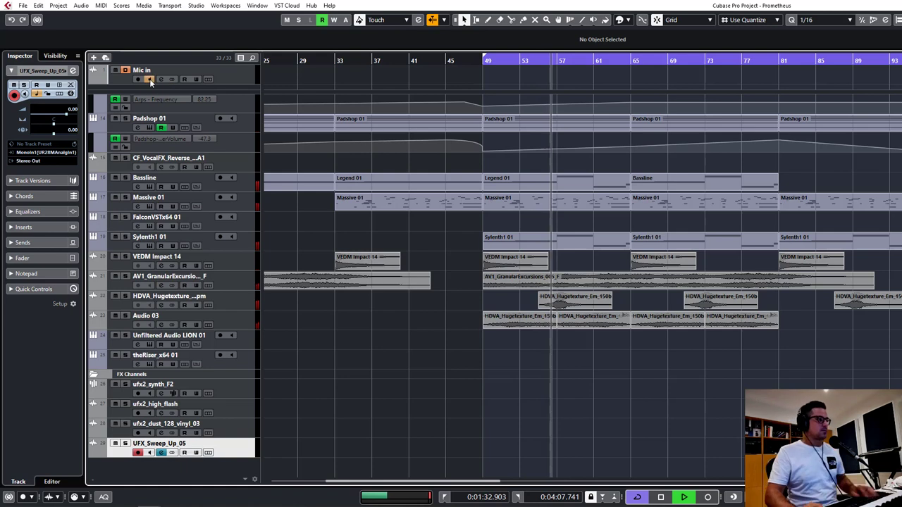
key(space)
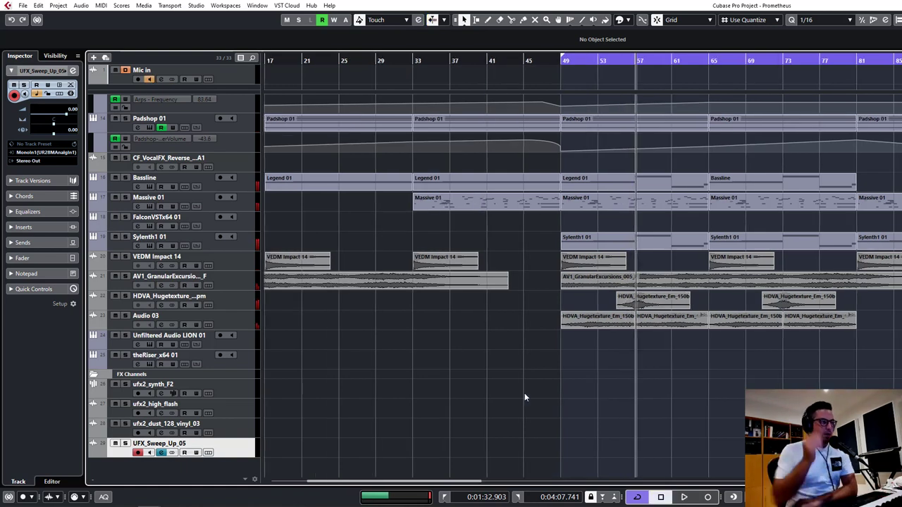